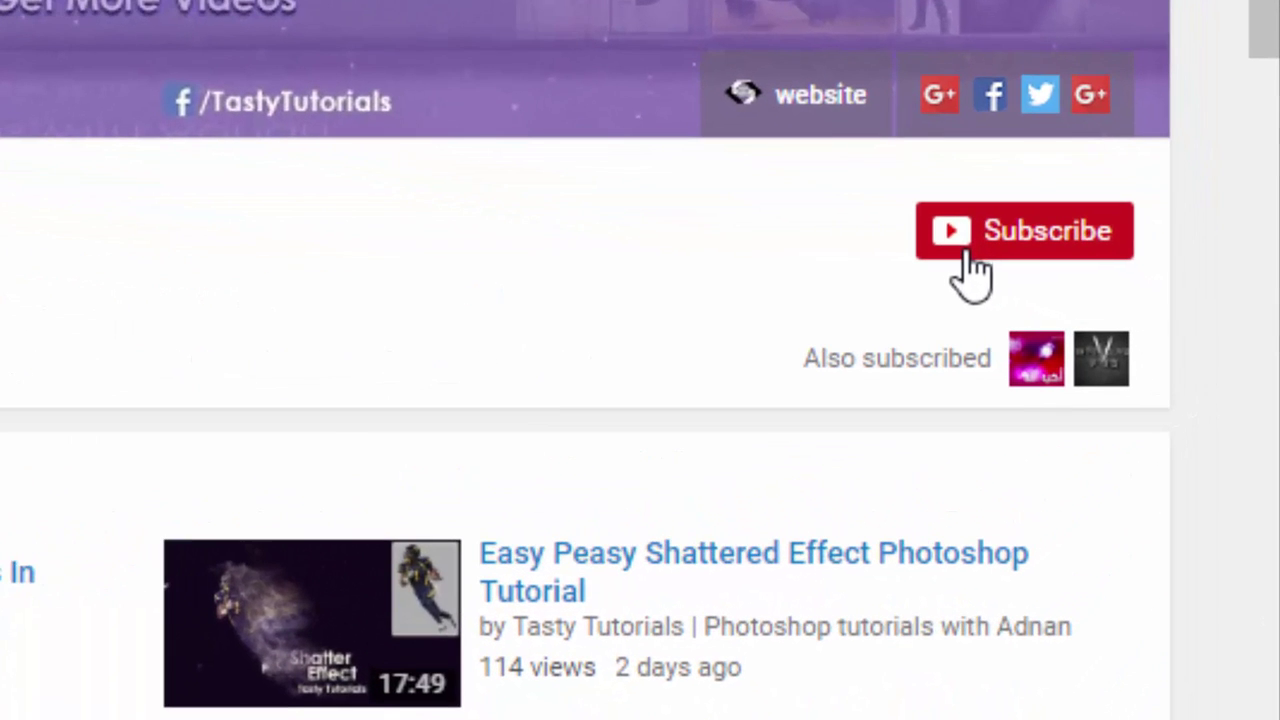
# Step: Subscribe to Tasty Tutorials with 'Send me all notifications' saved, then list its uploaded videos
pyautogui.click(1161, 315)
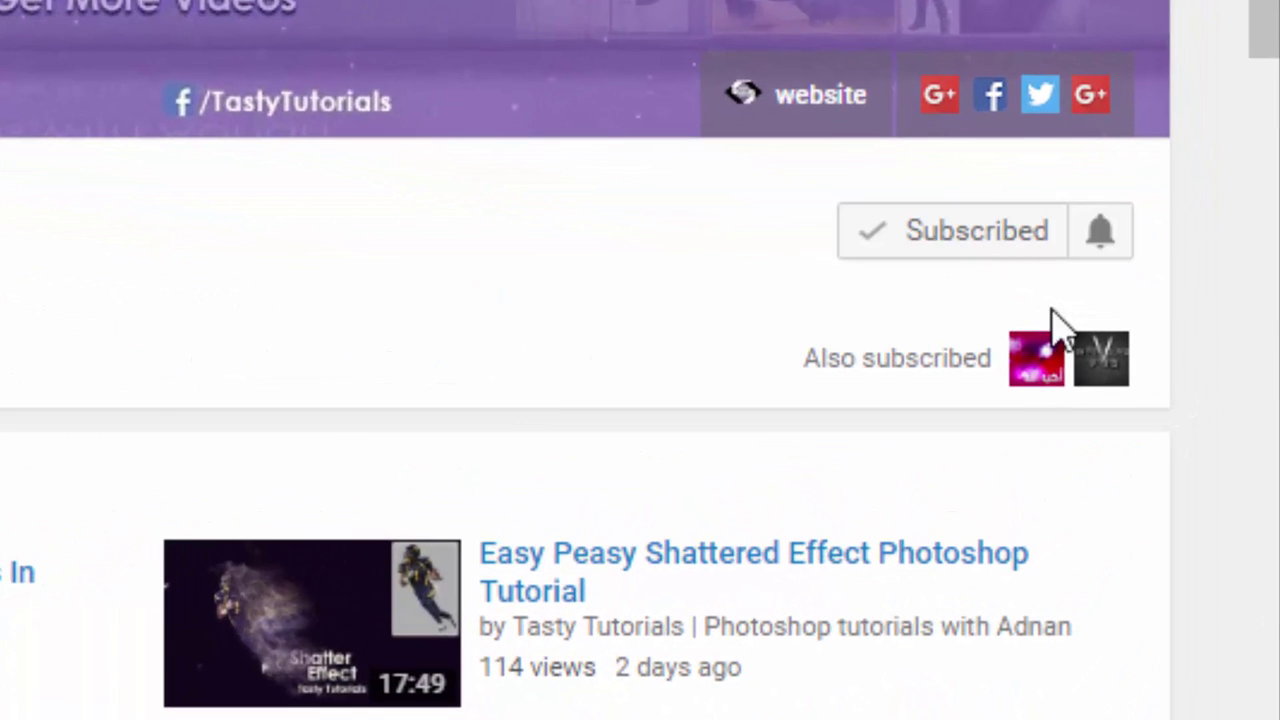
pyautogui.click(1094, 262)
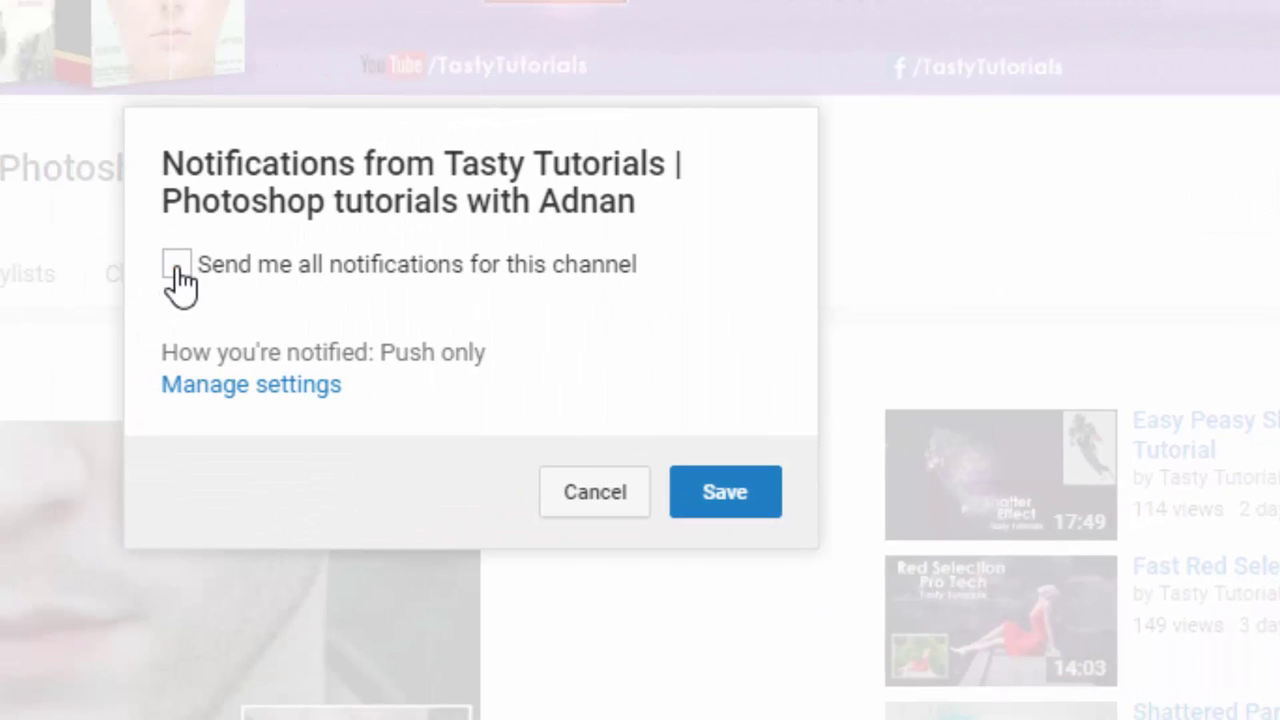
pyautogui.click(177, 264)
pyautogui.click(714, 490)
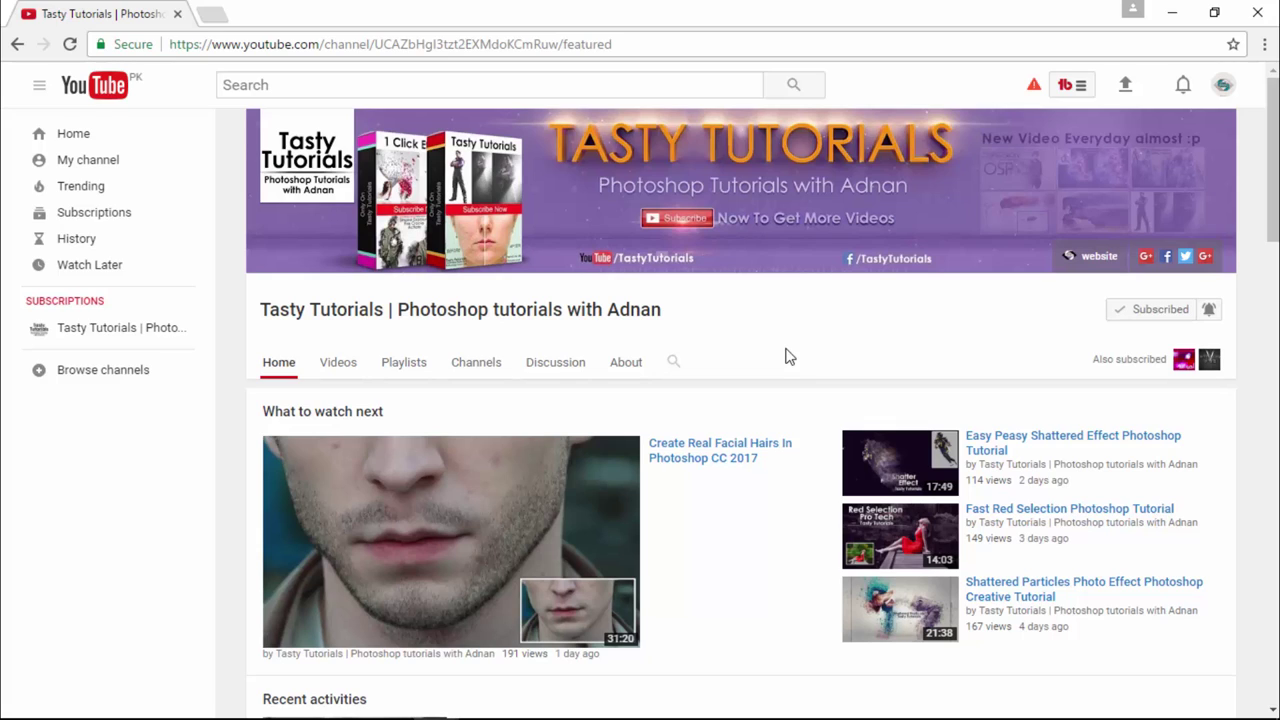
pyautogui.click(338, 362)
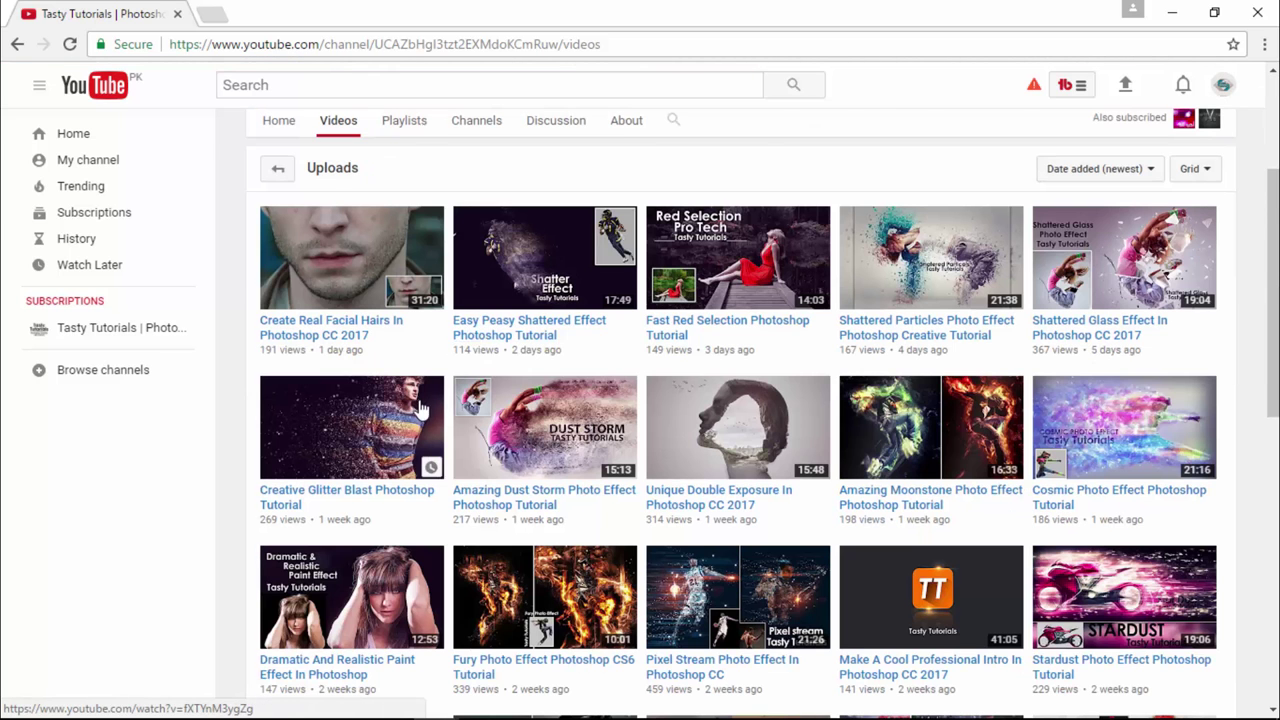
pyautogui.scroll(-5, 420, 406)
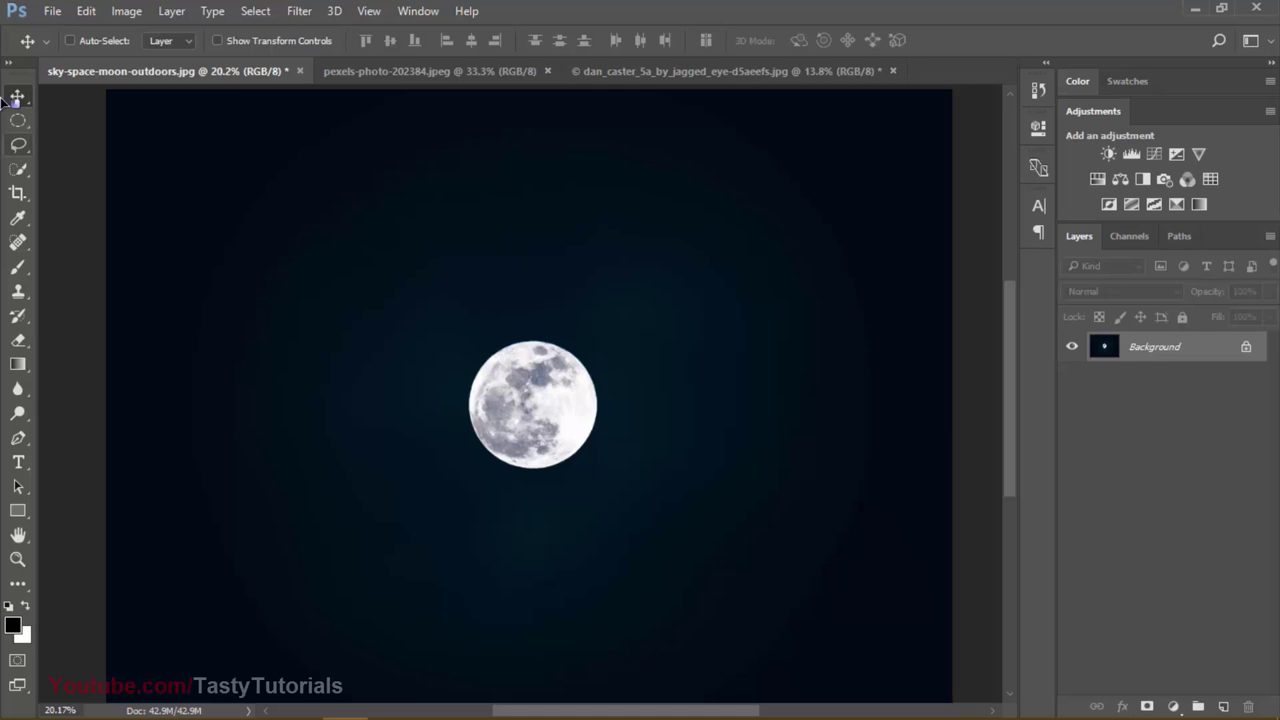
# Step: Create a 1400 × 1800 px Untitled-1 document with a Transparent background, then return to the moon photo
pyautogui.click(52, 11)
pyautogui.click(75, 49)
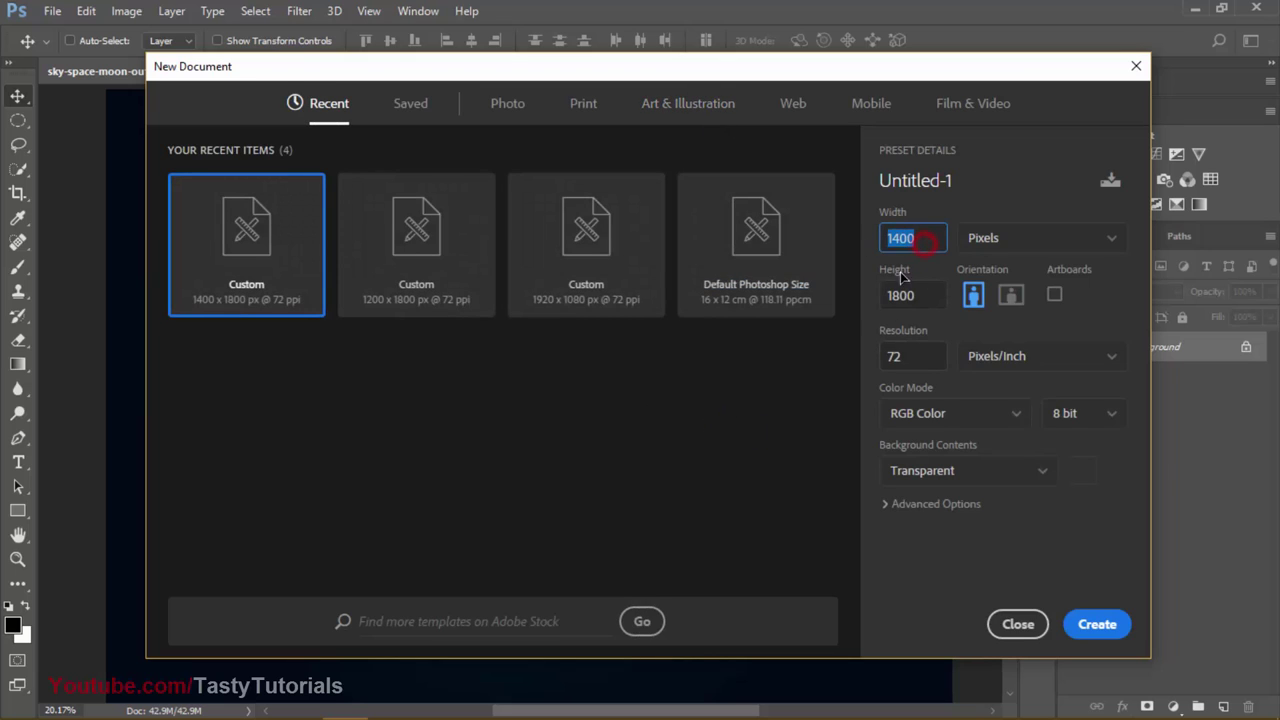
pyautogui.click(924, 295)
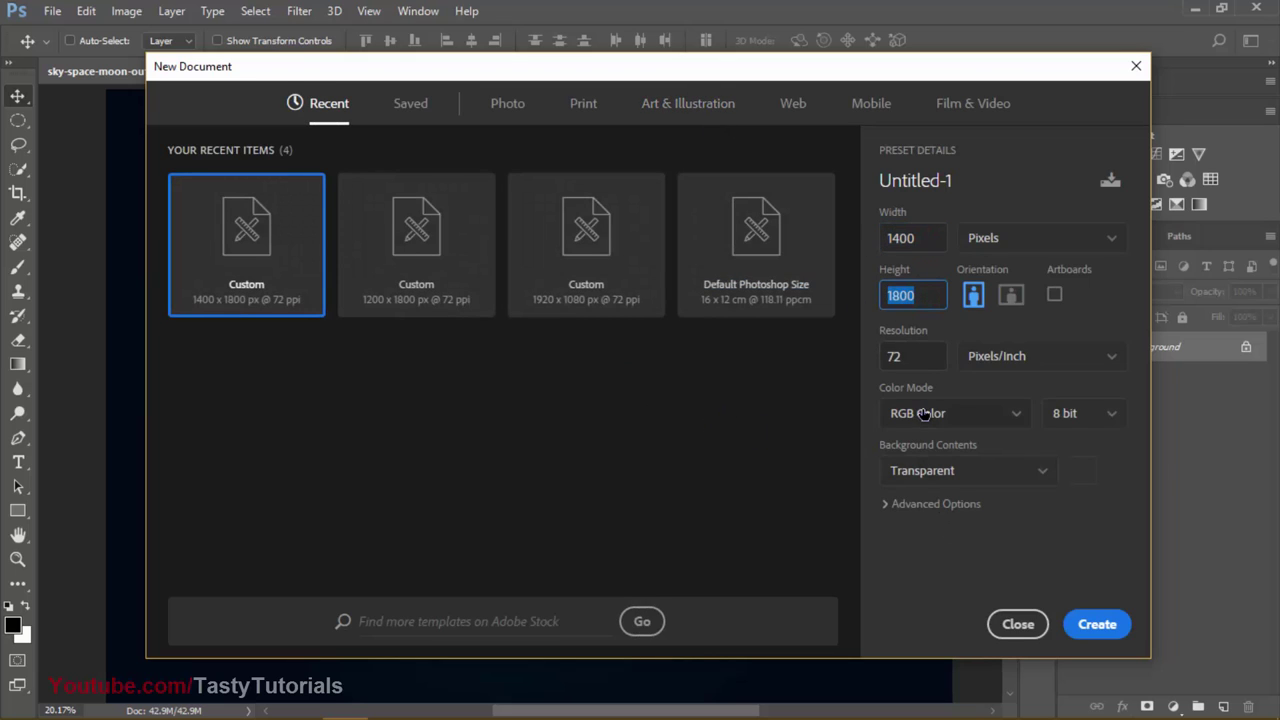
pyautogui.click(942, 474)
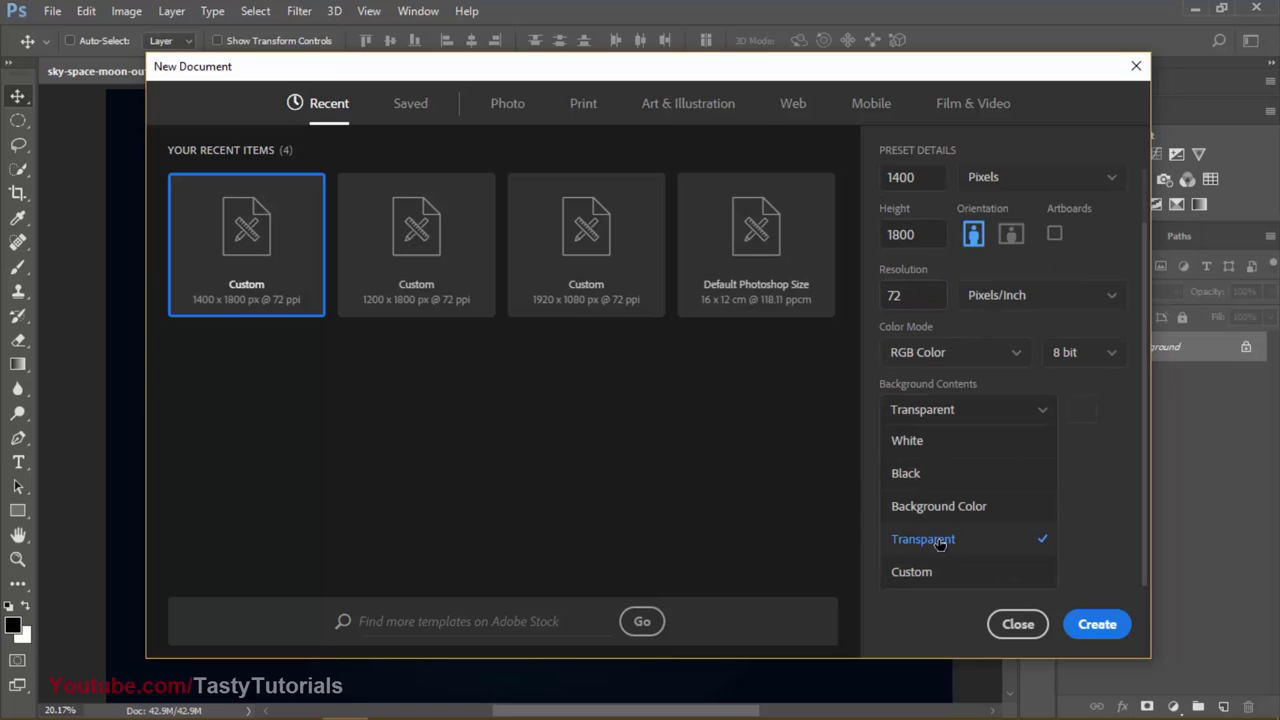
pyautogui.click(937, 538)
pyautogui.click(1106, 624)
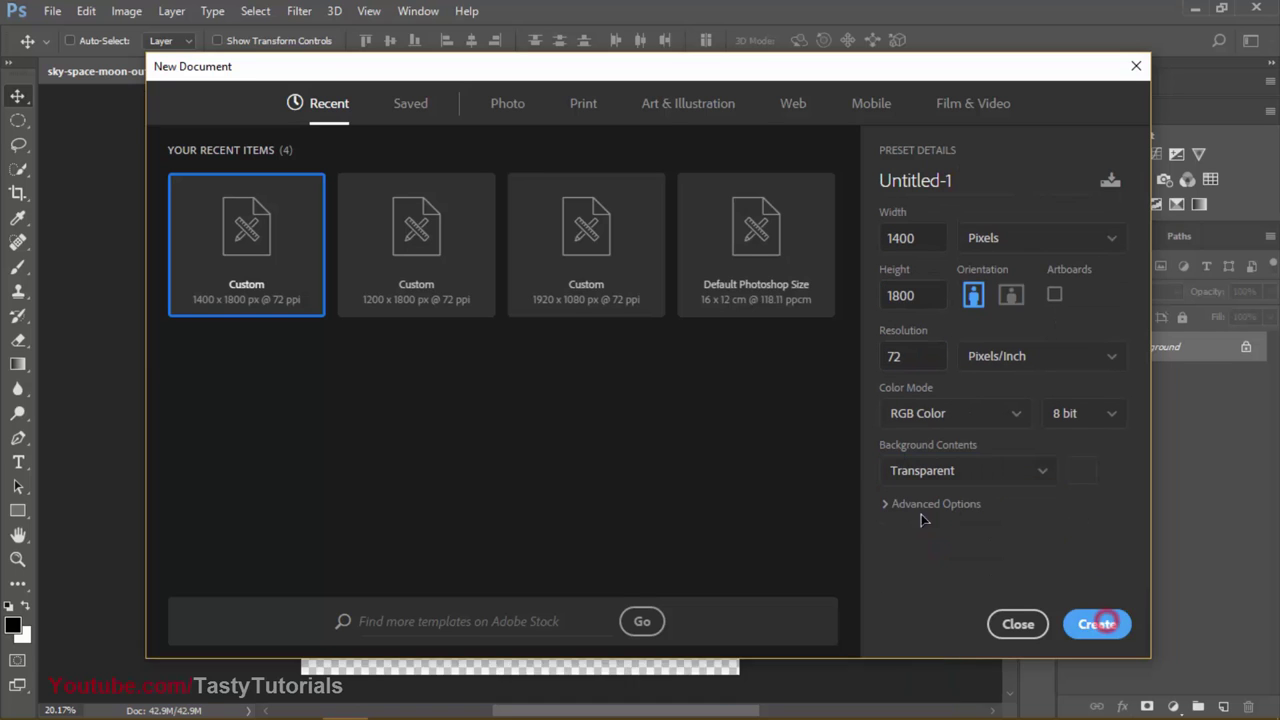
pyautogui.click(176, 72)
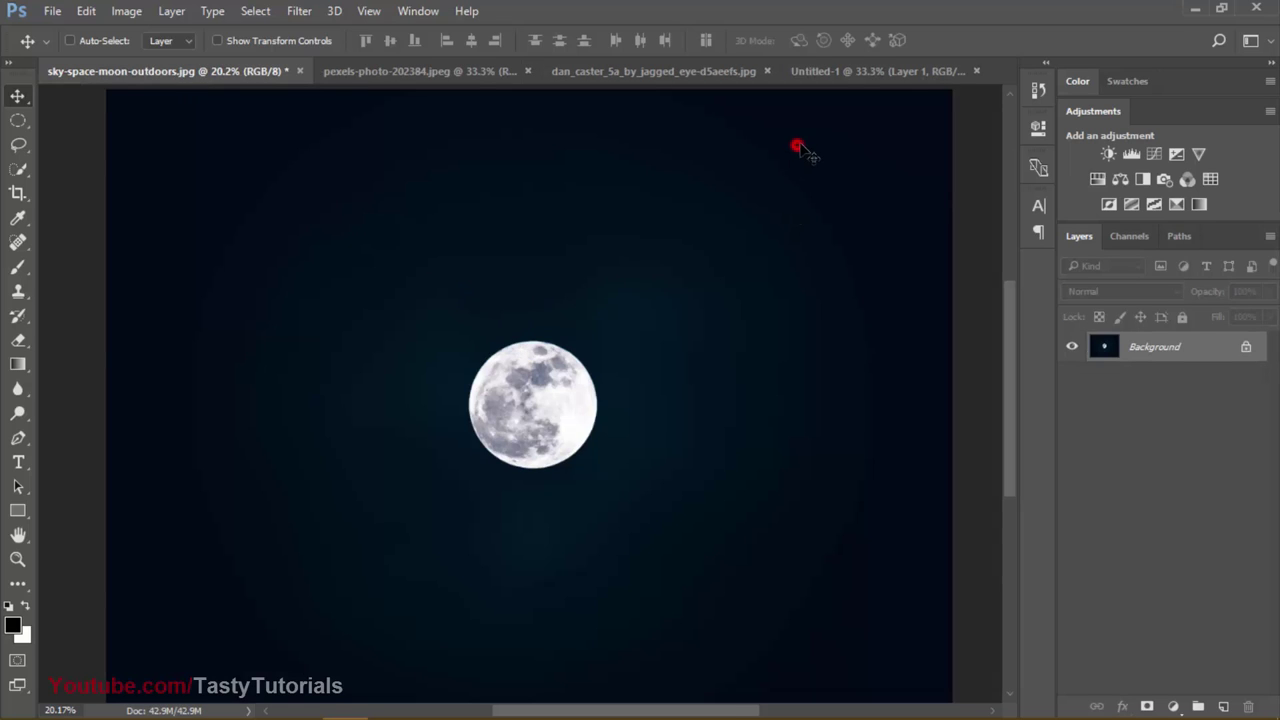
# Step: Drag the moon photo into Untitled-1 and enlarge it to about 139% with Free Transform
pyautogui.moveTo(800, 143); pyautogui.dragTo(551, 295)
pyautogui.moveTo(566, 377); pyautogui.dragTo(529, 319)
pyautogui.hotkey('ctrl', 't')
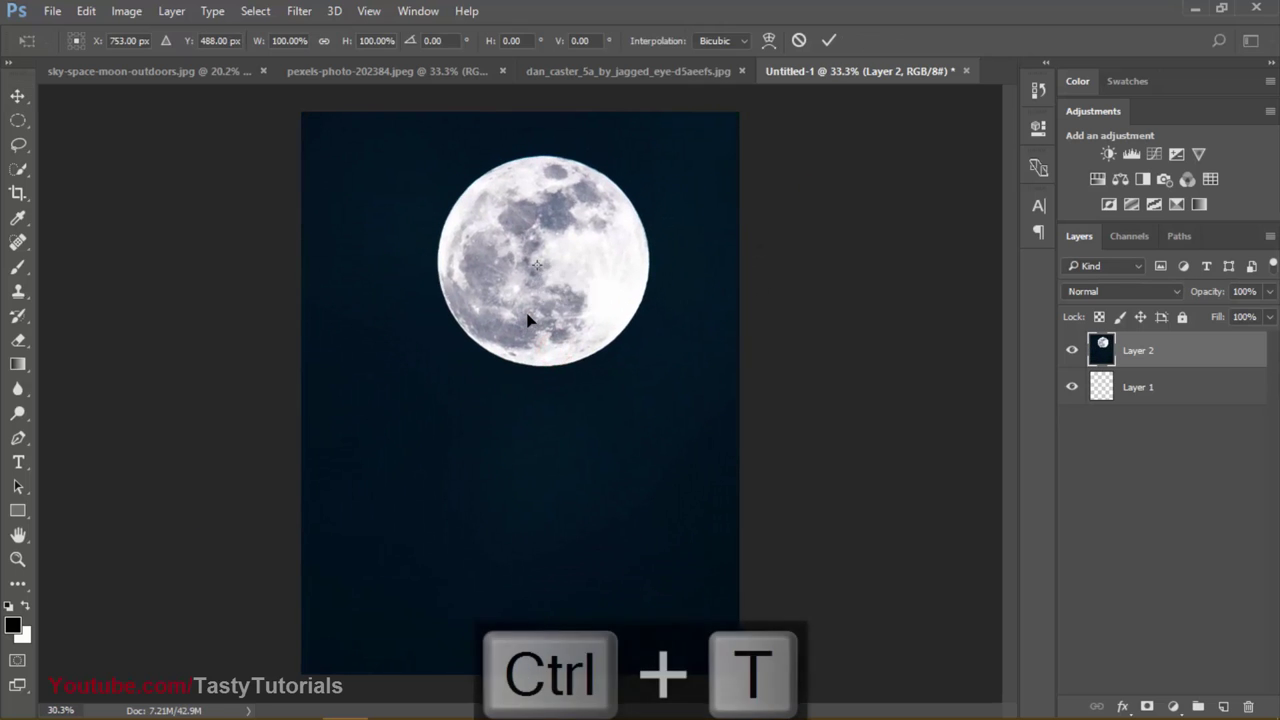
pyautogui.hotkey('ctrl', '0')
pyautogui.moveTo(291, 534); pyautogui.dragTo(182, 606)
pyautogui.moveTo(566, 435); pyautogui.dragTo(572, 441)
# Step: Shrink the moon layer back to about 129% and shift it up in the canvas
pyautogui.scroll(5, 540, 410)
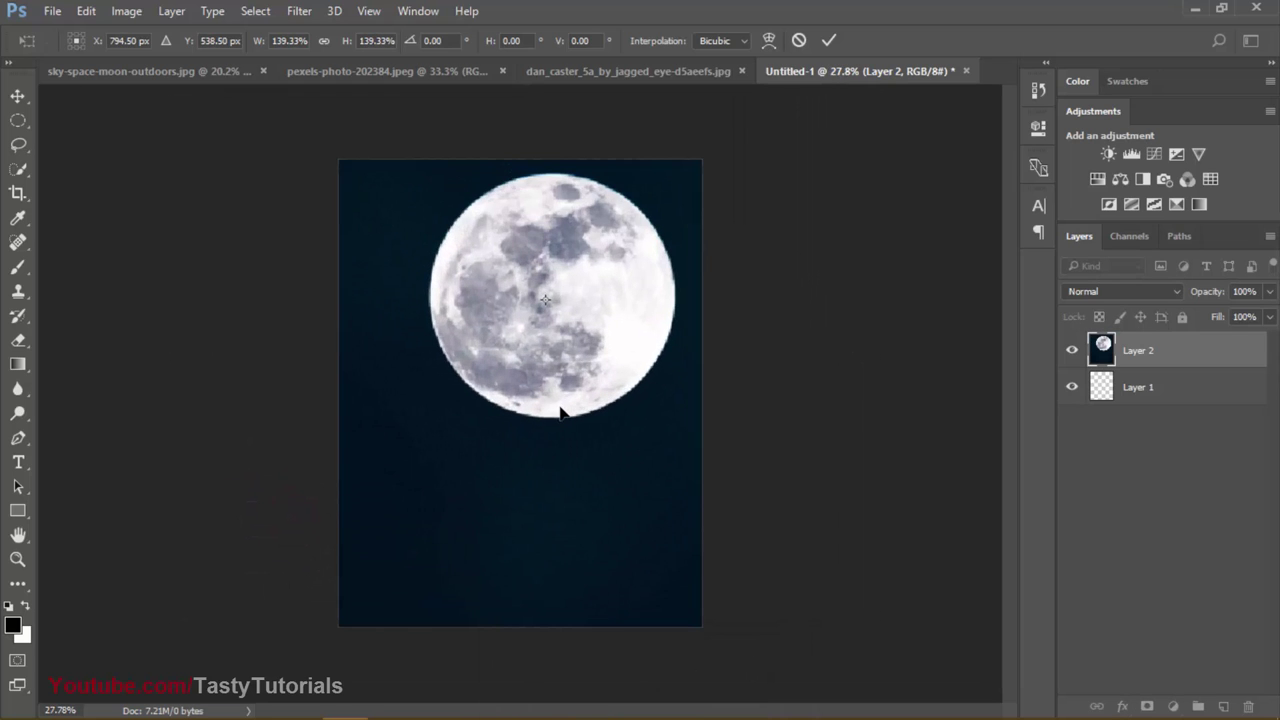
pyautogui.scroll(-5, 560, 410)
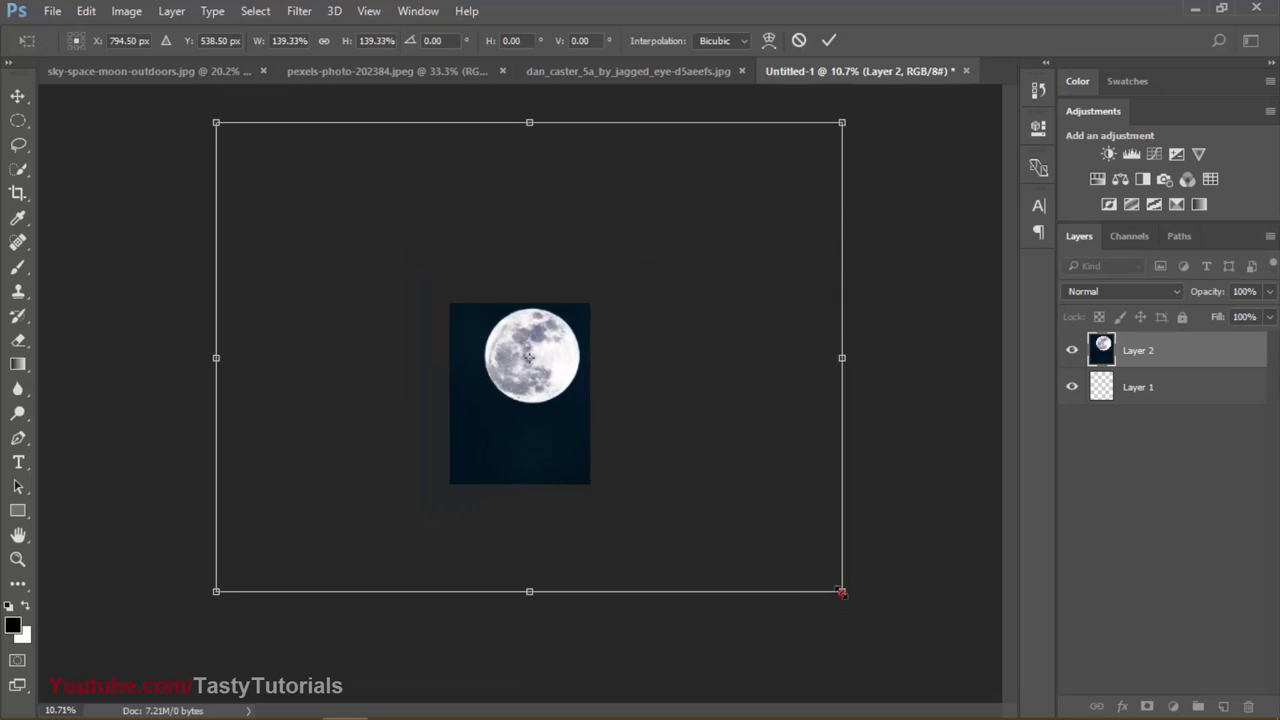
pyautogui.moveTo(842, 592); pyautogui.dragTo(818, 575)
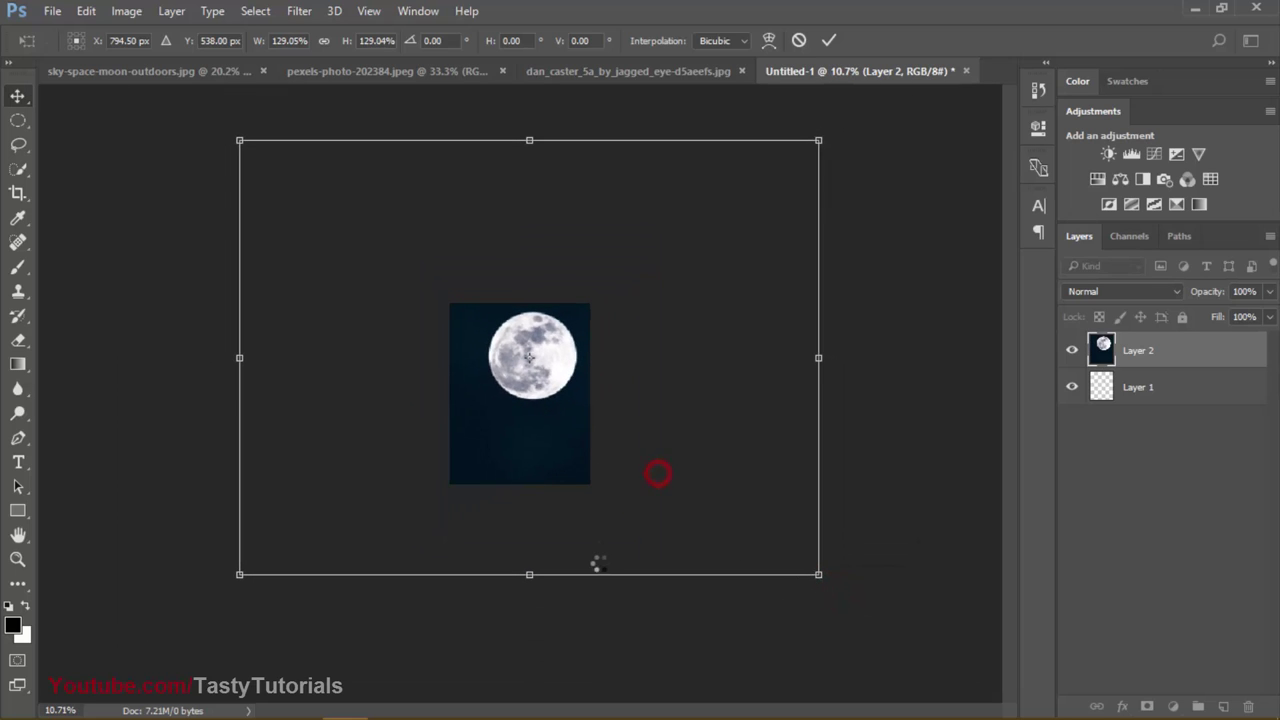
pyautogui.scroll(5, 598, 562)
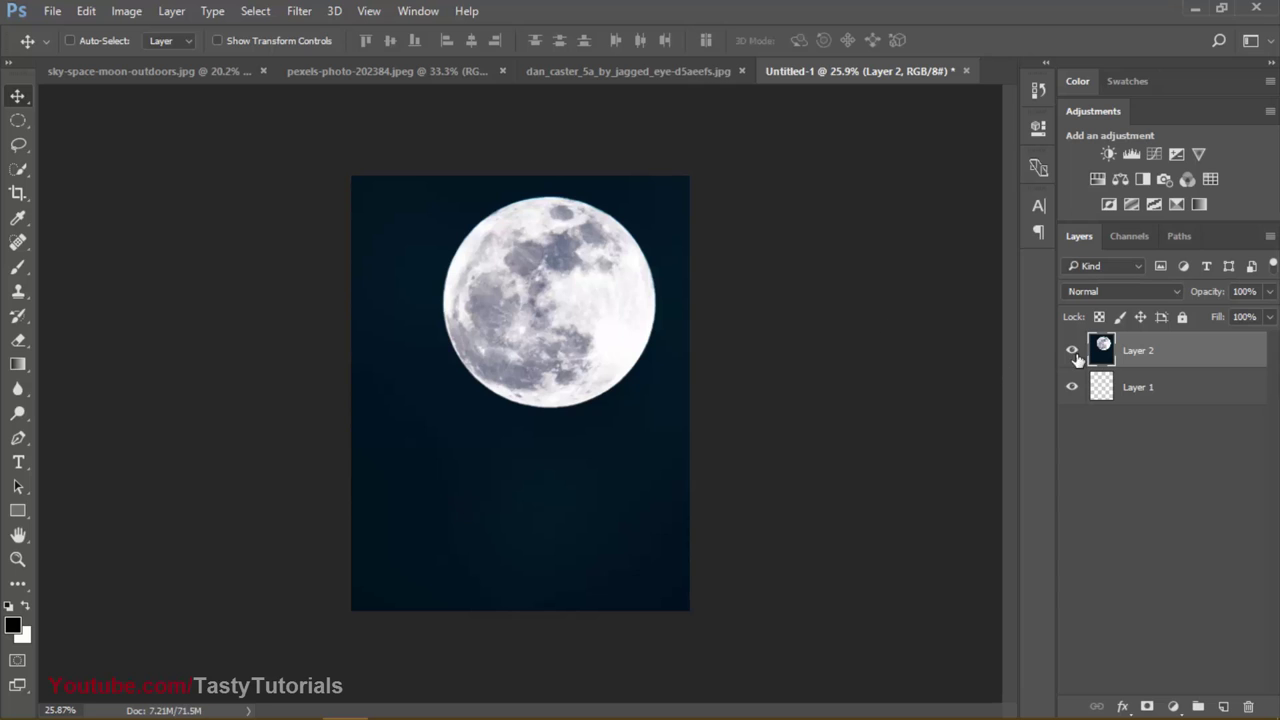
pyautogui.scroll(4, 610, 370)
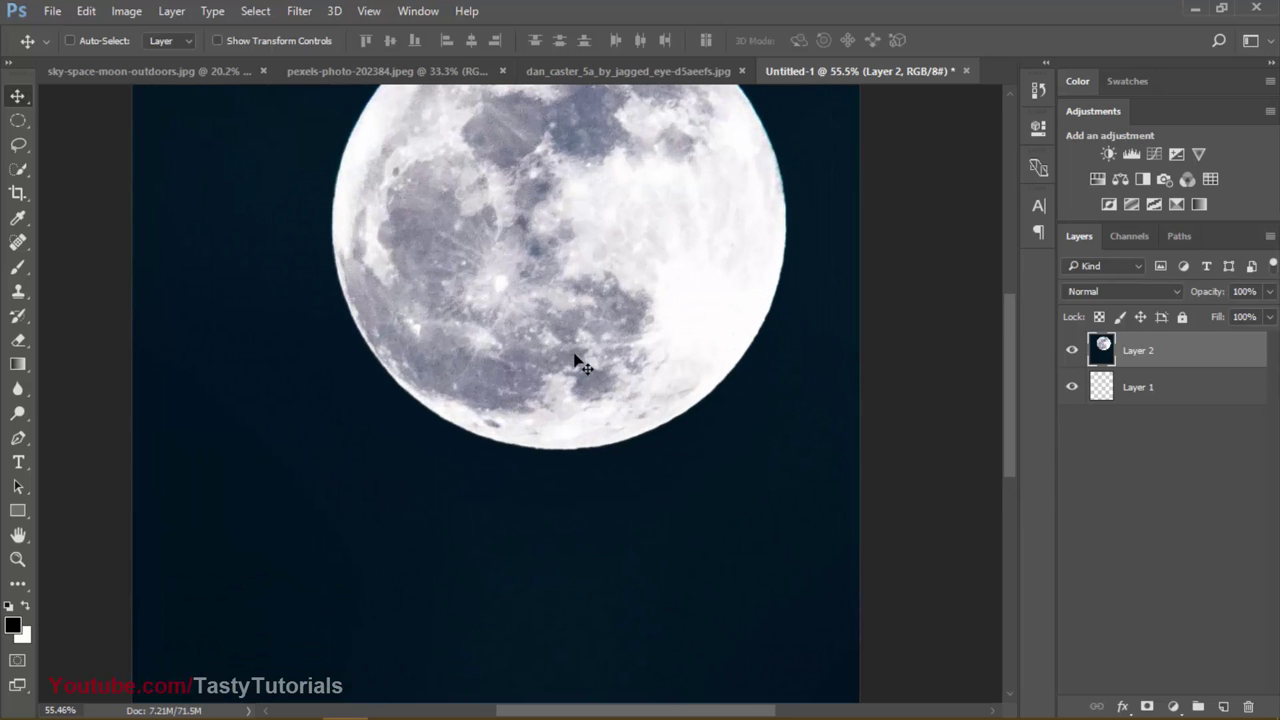
pyautogui.scroll(-3, 577, 359)
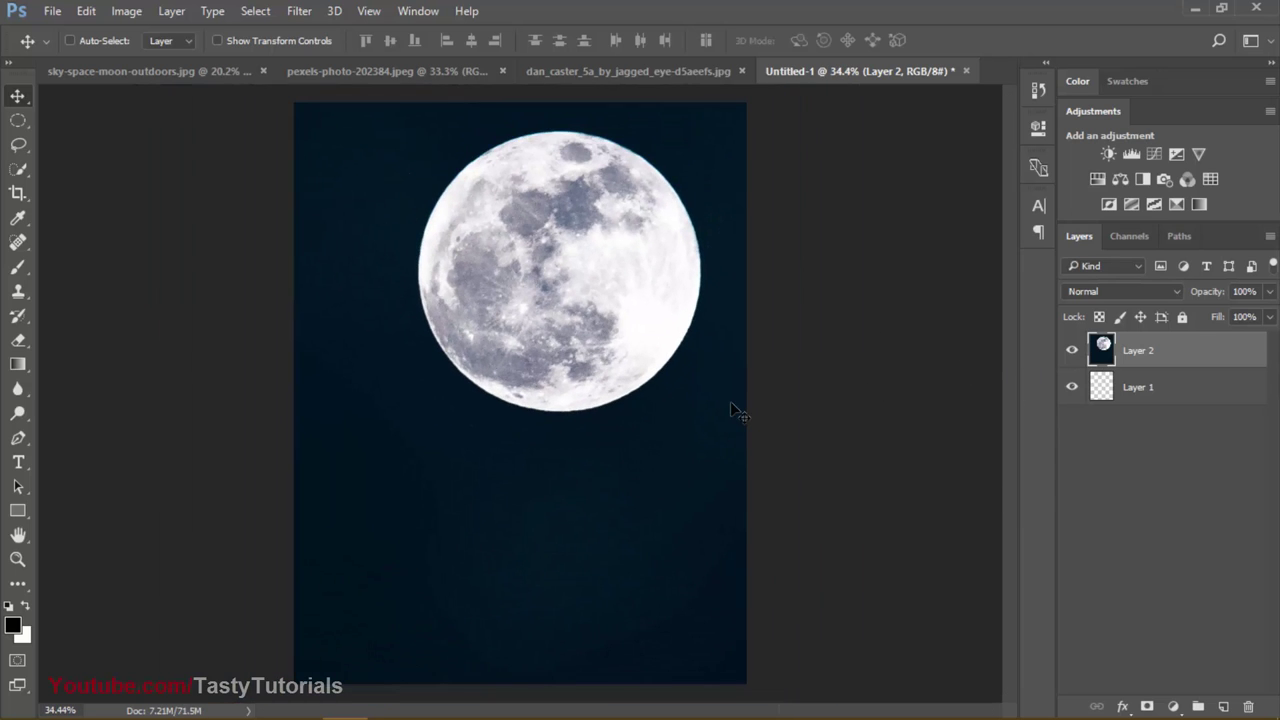
pyautogui.scroll(-2, 621, 408)
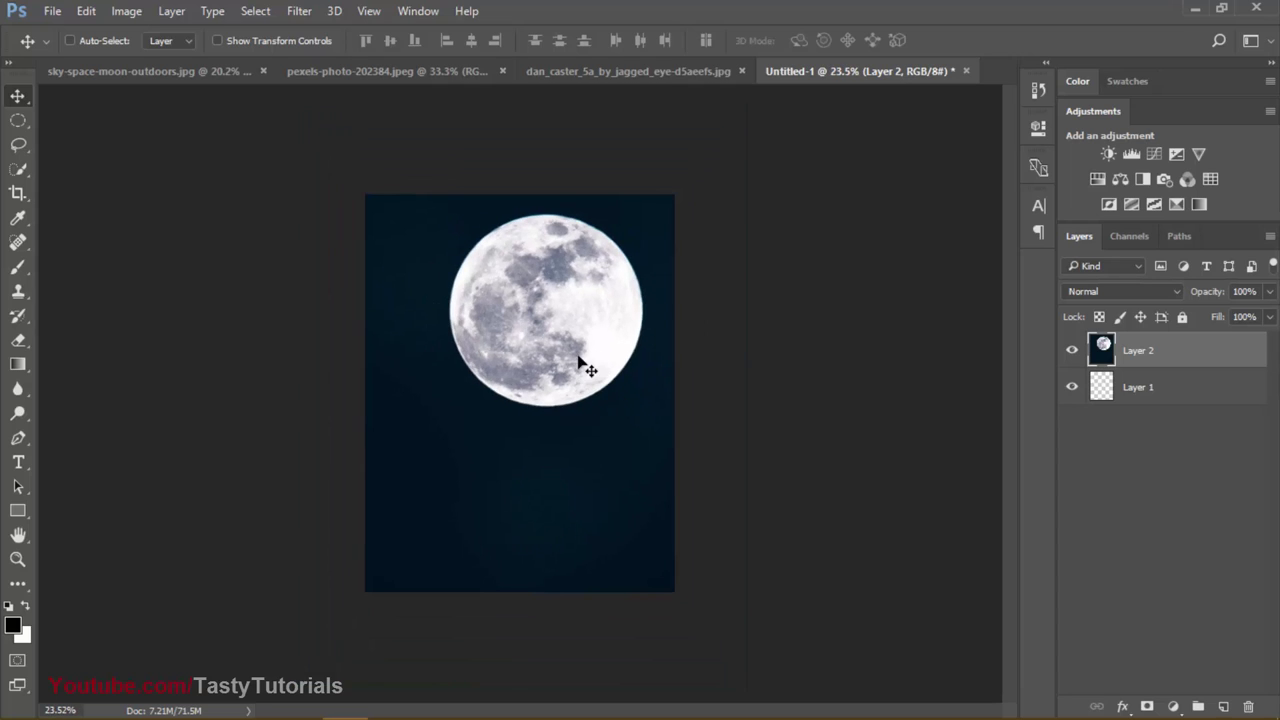
pyautogui.moveTo(579, 358); pyautogui.dragTo(579, 346)
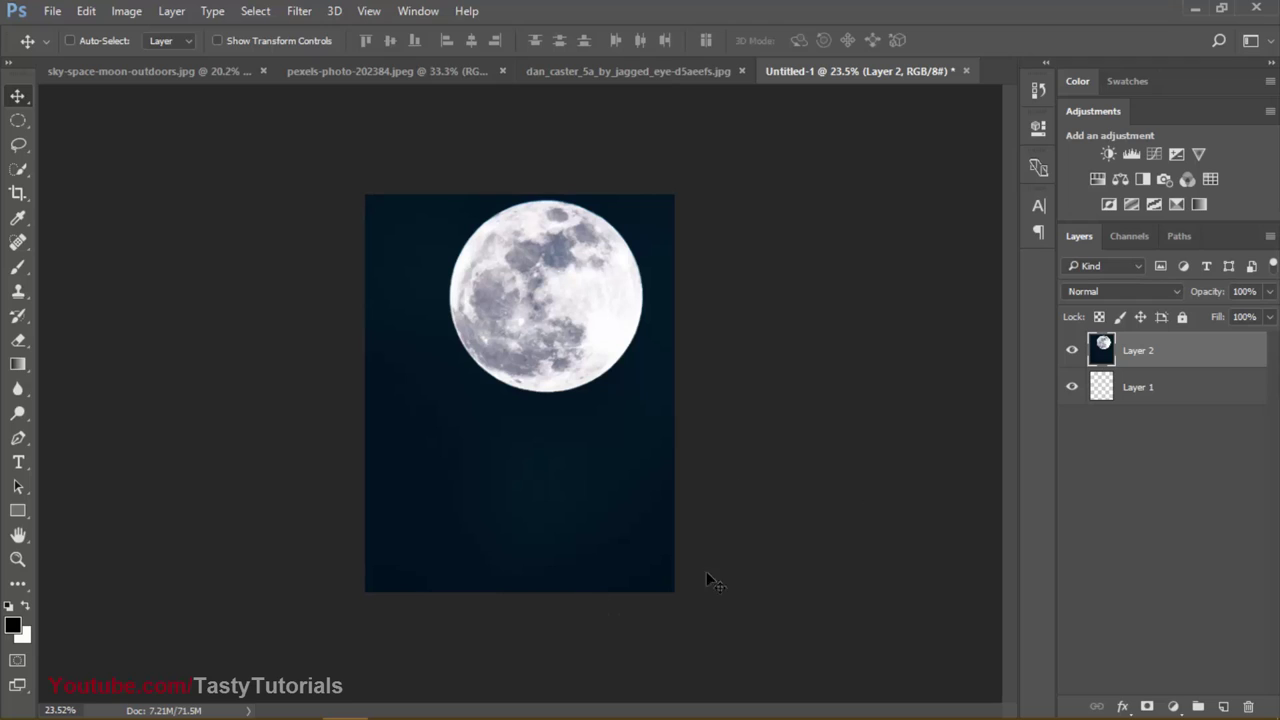
# Step: Delete the empty Layer 1 and add a new empty Layer 3 above the moon
pyautogui.click(1173, 387)
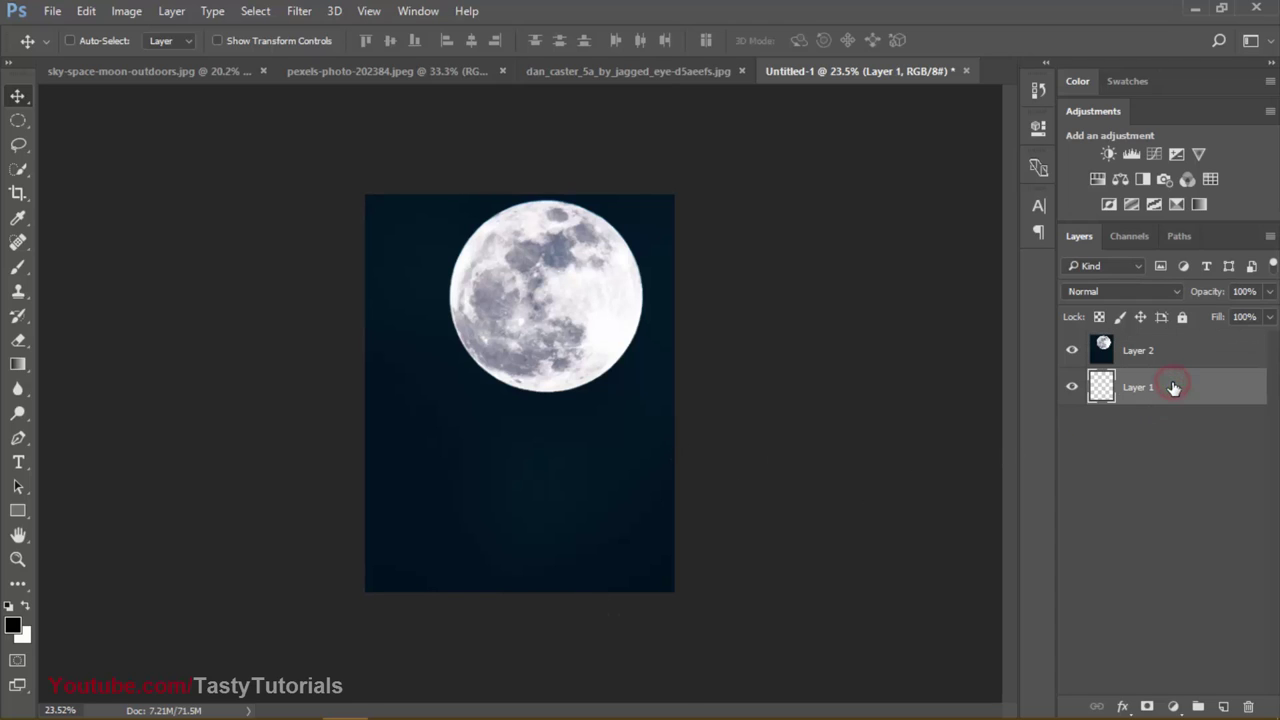
pyautogui.press('Delete')
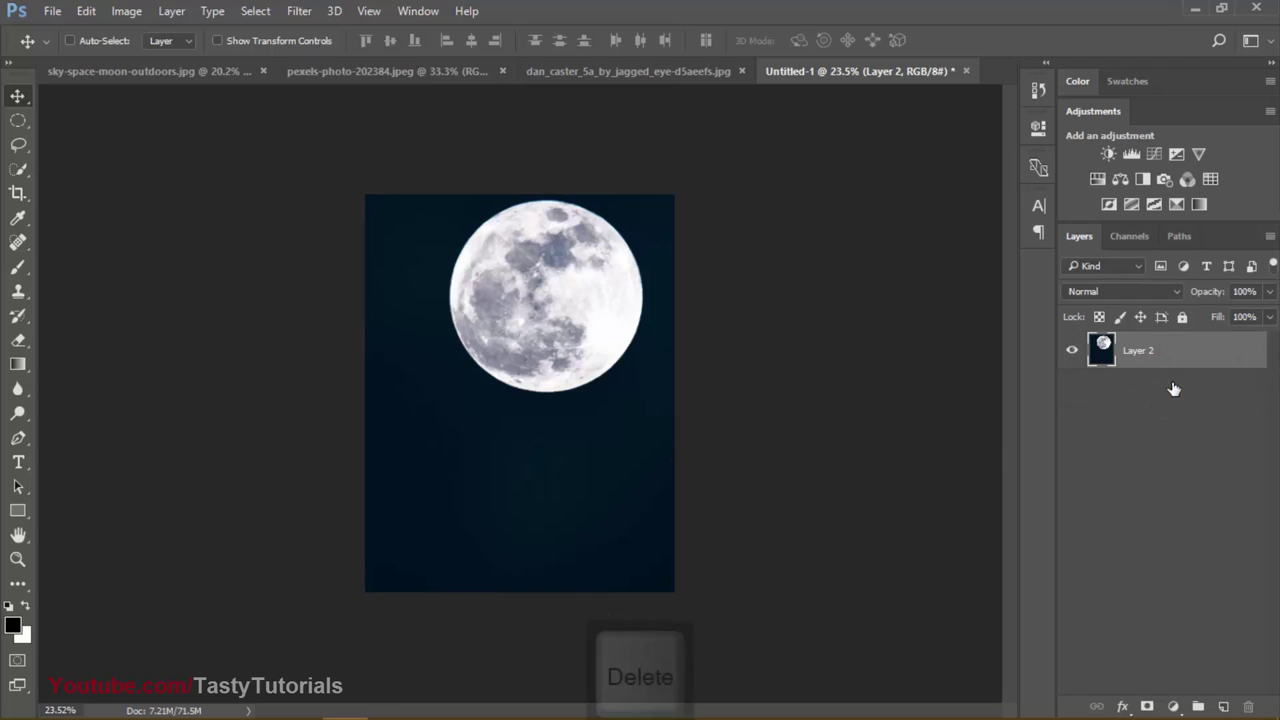
pyautogui.click(1223, 707)
# Step: Draw a circular Elliptical Marquee selection around the moon
pyautogui.click(16, 122)
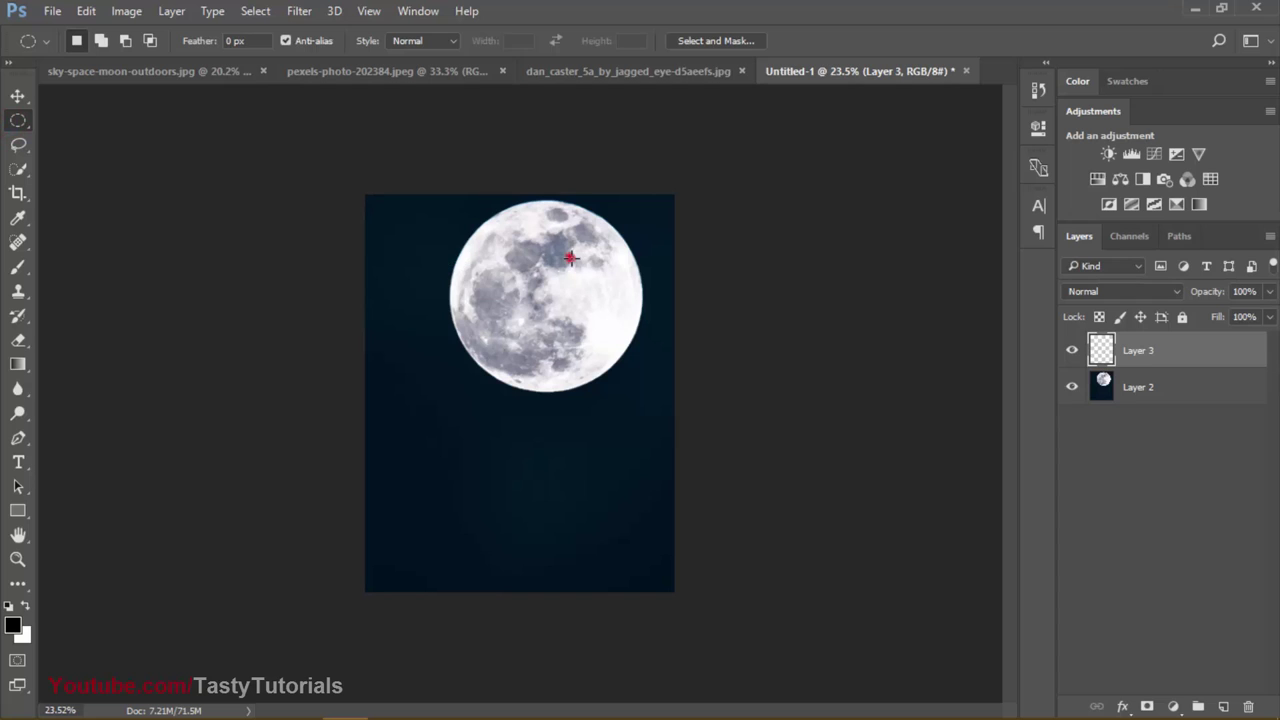
pyautogui.moveTo(570, 259); pyautogui.dragTo(637, 411)
pyautogui.scroll(2, 527, 398)
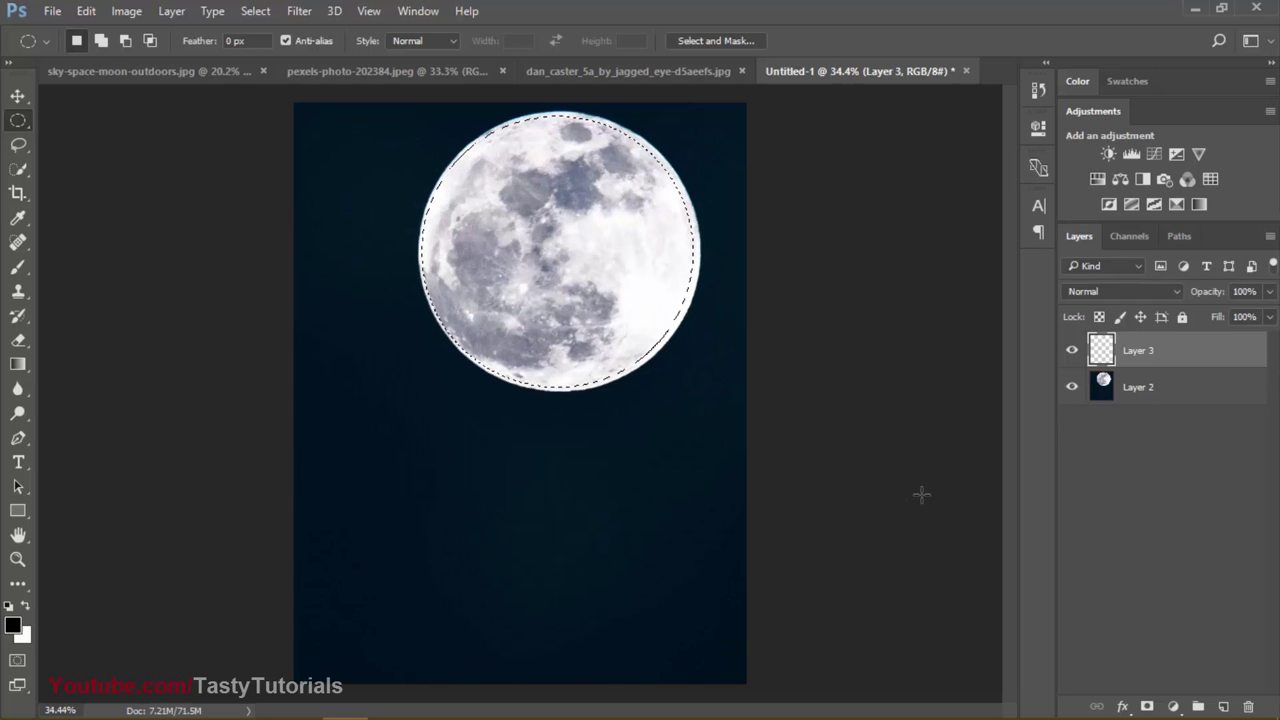
# Step: Fill the circular selection on Layer 3 with bright orange and deselect
pyautogui.click(14, 626)
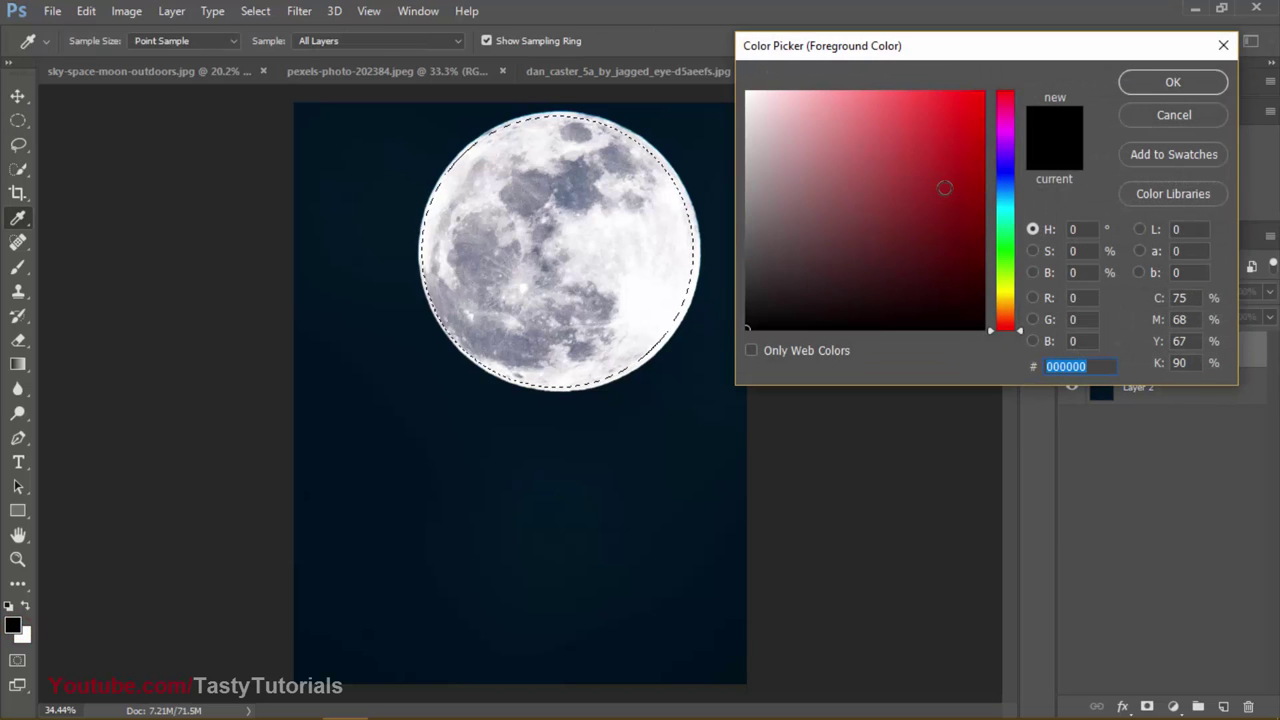
pyautogui.click(1004, 304)
pyautogui.click(960, 131)
pyautogui.click(1138, 81)
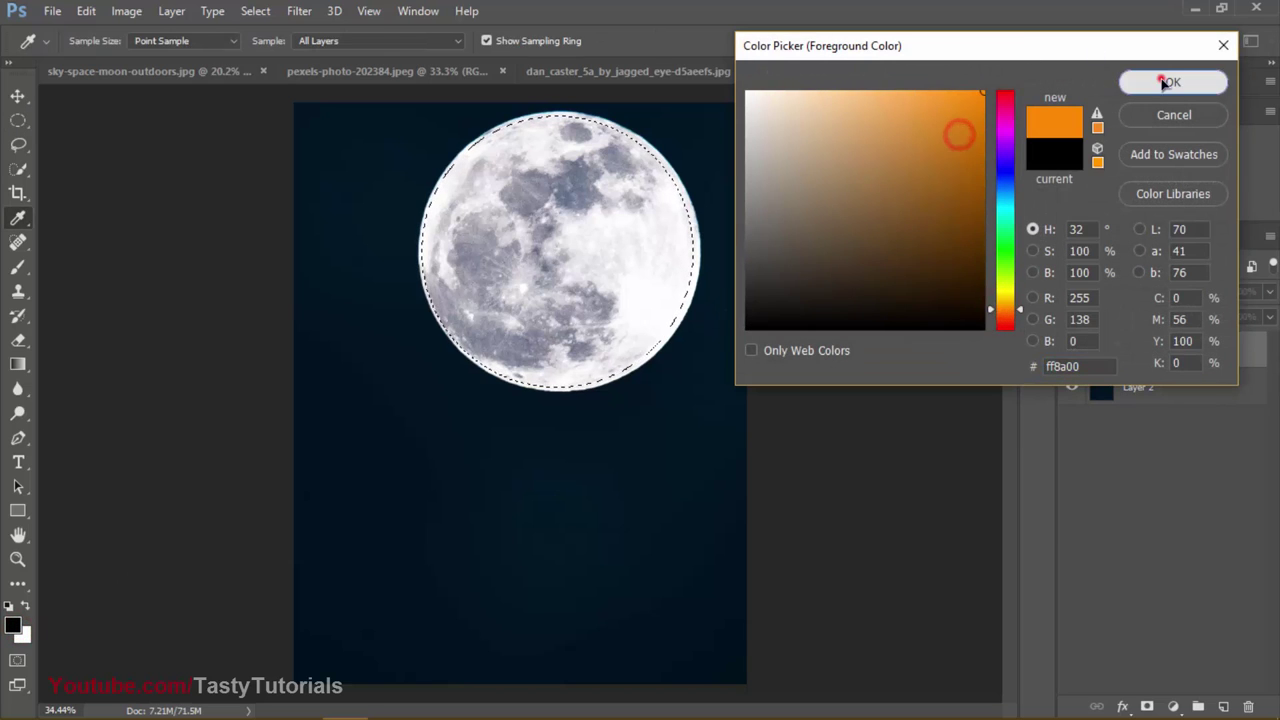
pyautogui.hotkey('alt', 'BackSpace')
pyautogui.hotkey('ctrl', 'd')
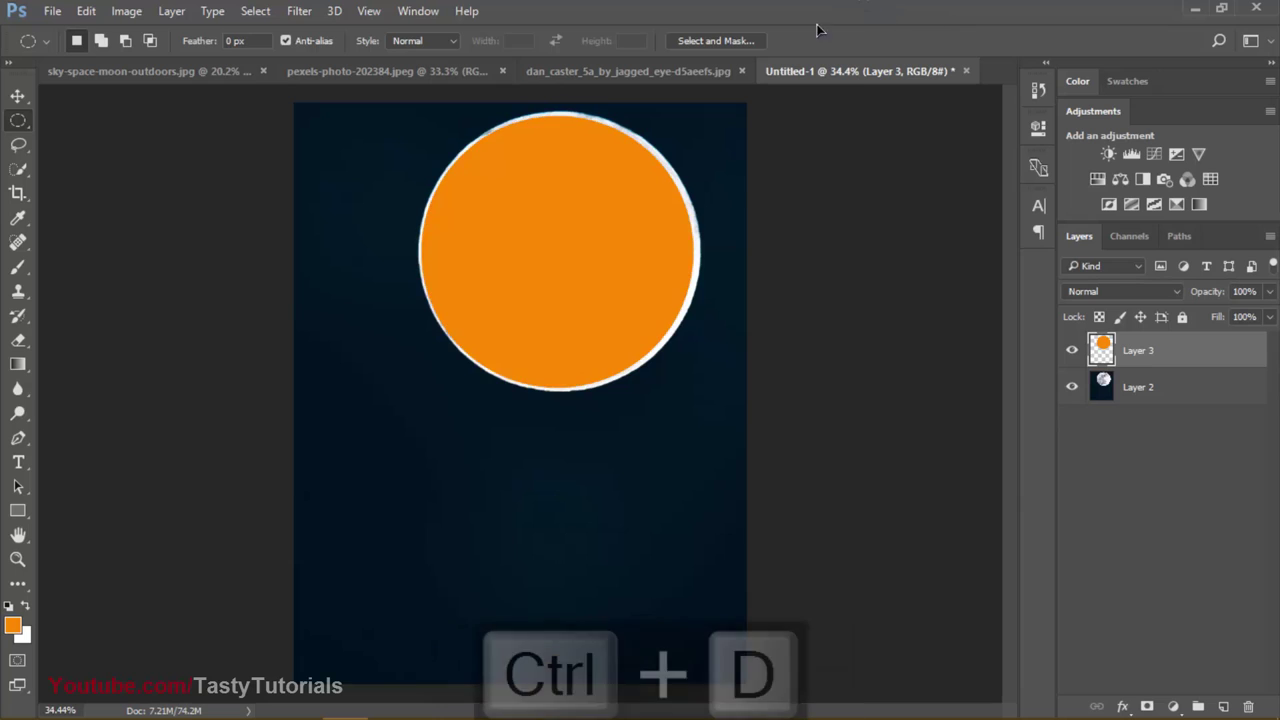
pyautogui.scroll(1, 747, 181)
pyautogui.scroll(1, 747, 181)
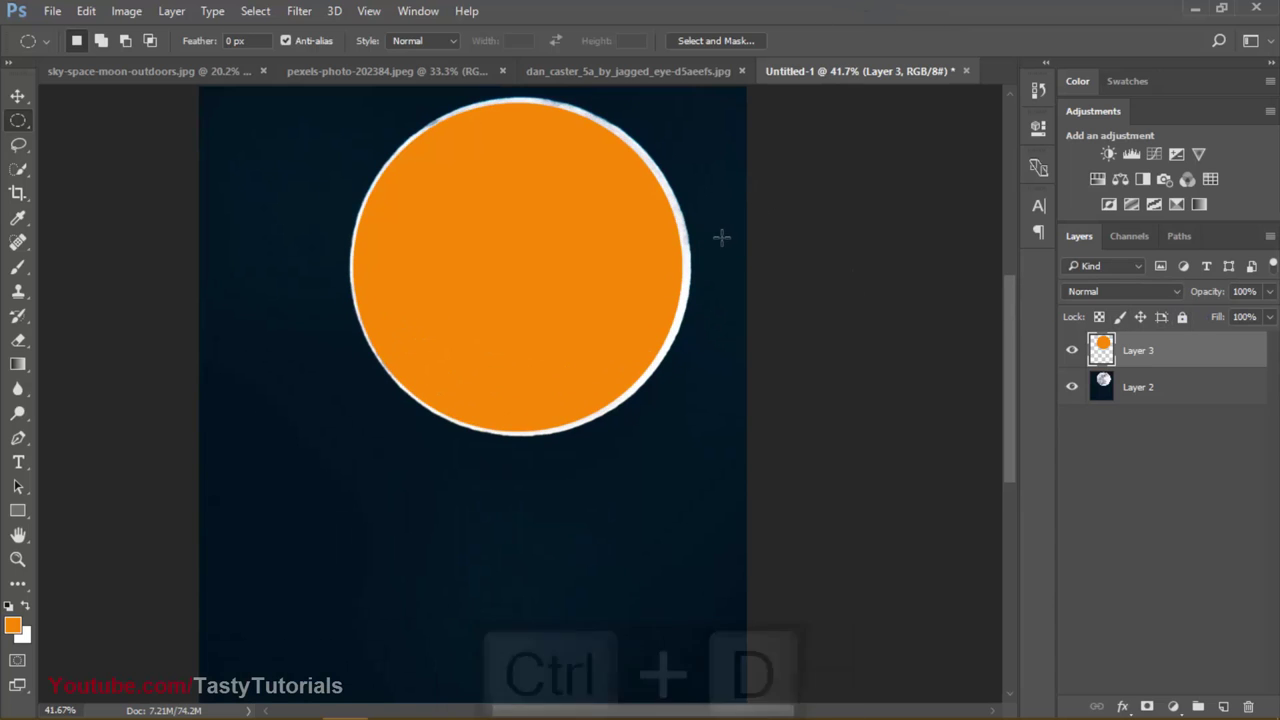
# Step: Scale the orange circle with Free Transform until it fully covers the moon's disc
pyautogui.hotkey('ctrl', 't')
pyautogui.scroll(3, 643, 190)
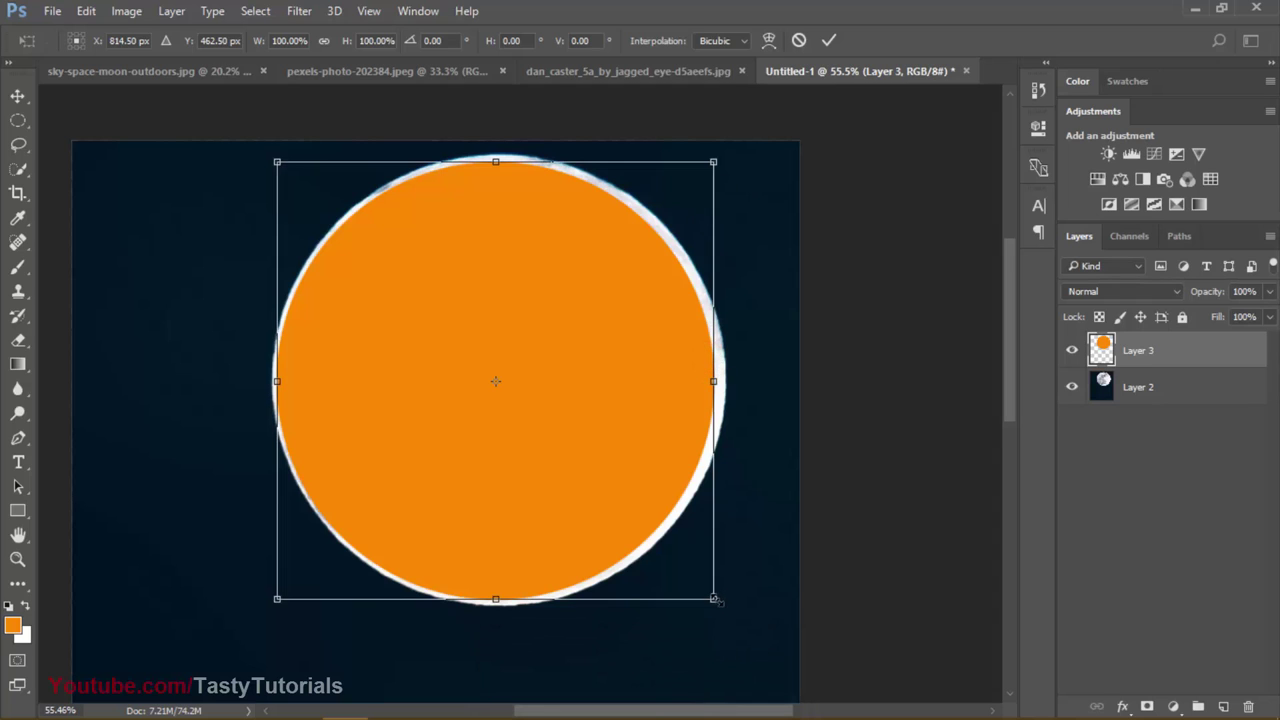
pyautogui.moveTo(716, 600); pyautogui.dragTo(723, 606)
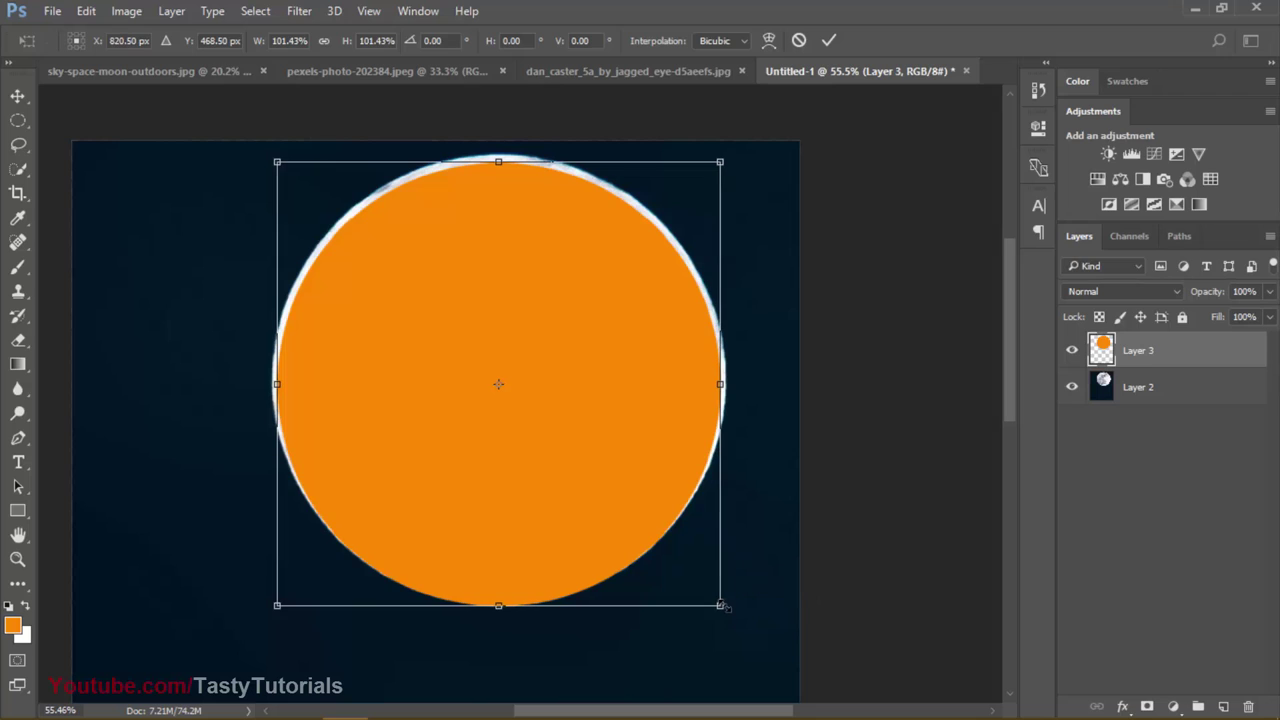
pyautogui.moveTo(725, 159); pyautogui.dragTo(722, 160)
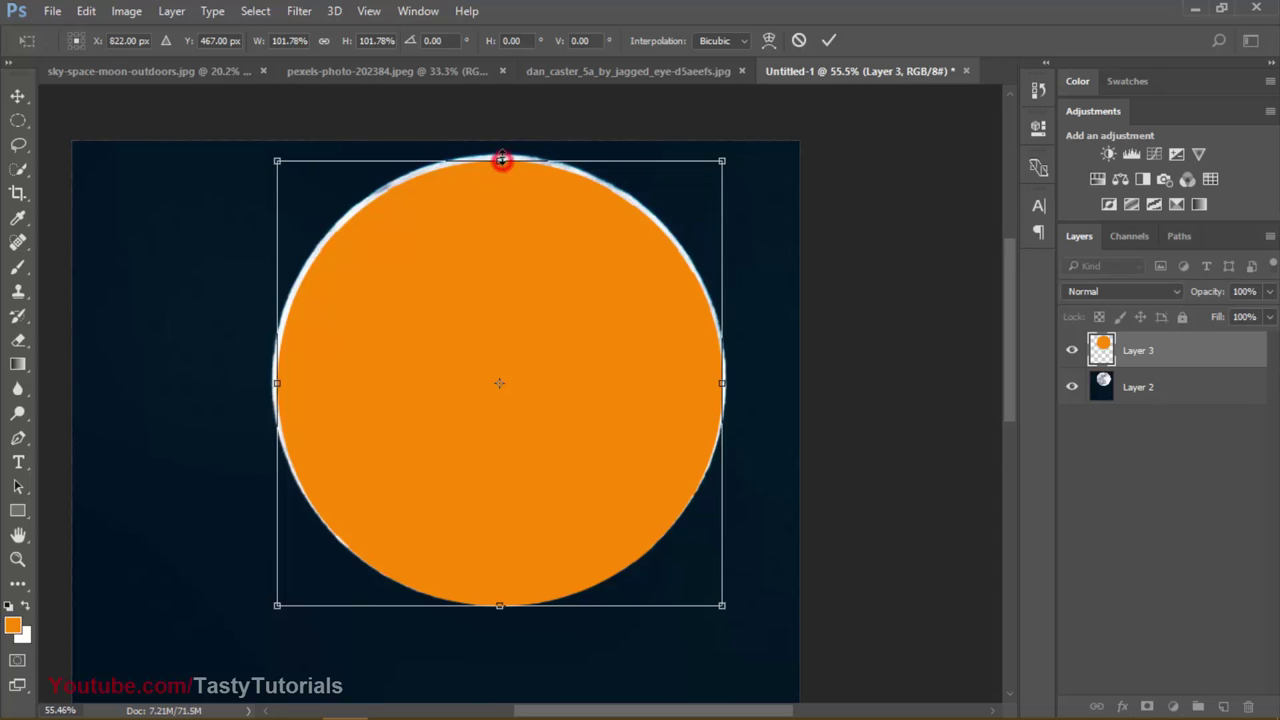
pyautogui.moveTo(501, 160); pyautogui.dragTo(505, 157)
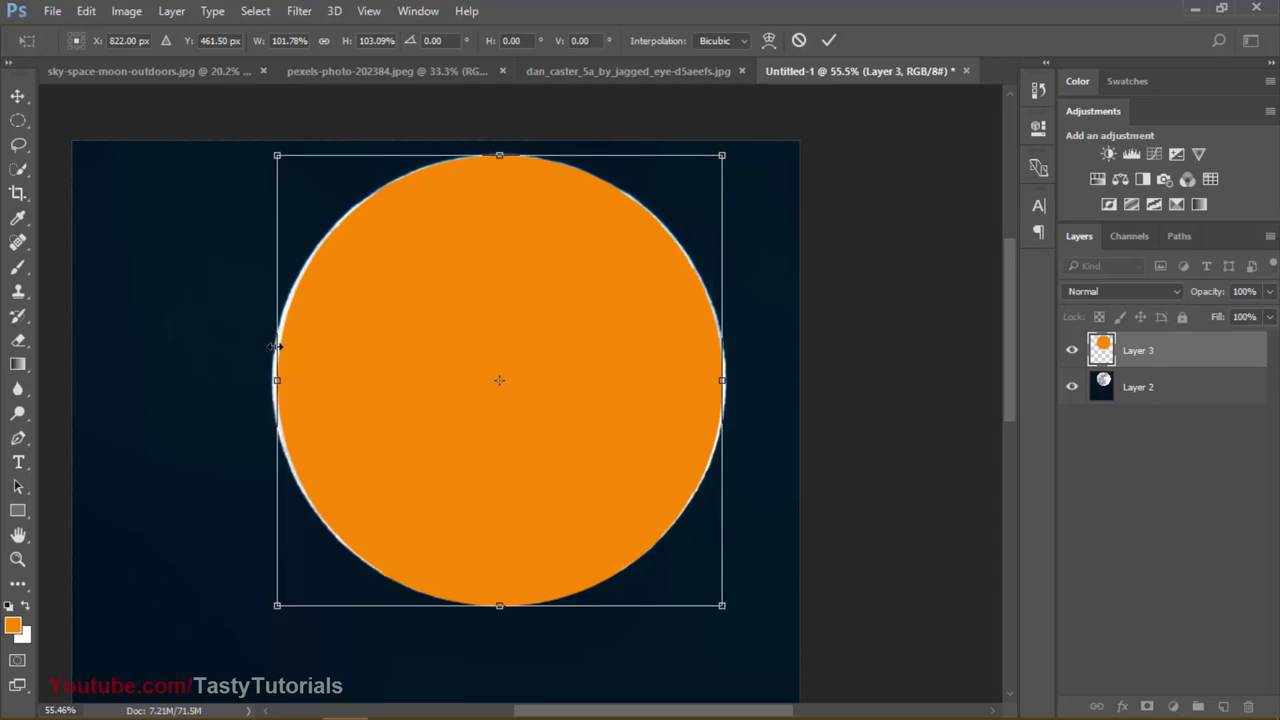
pyautogui.moveTo(275, 383); pyautogui.dragTo(271, 383)
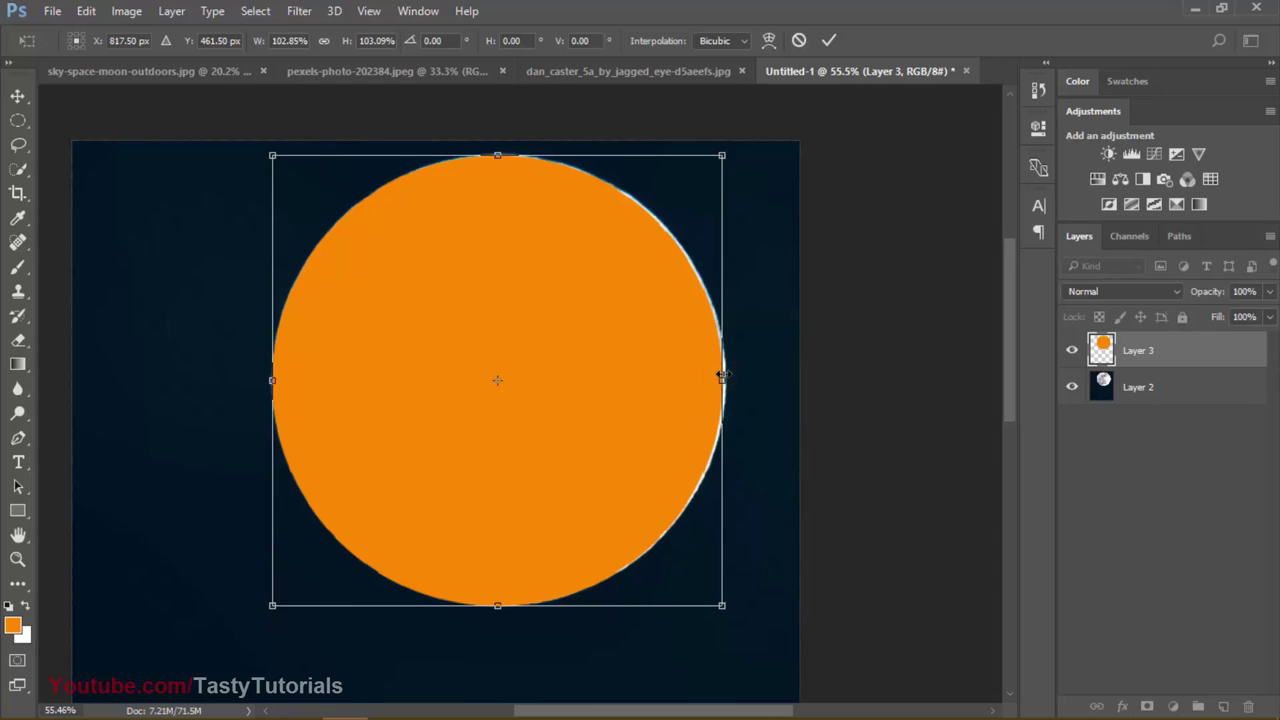
pyautogui.moveTo(723, 376); pyautogui.dragTo(727, 379)
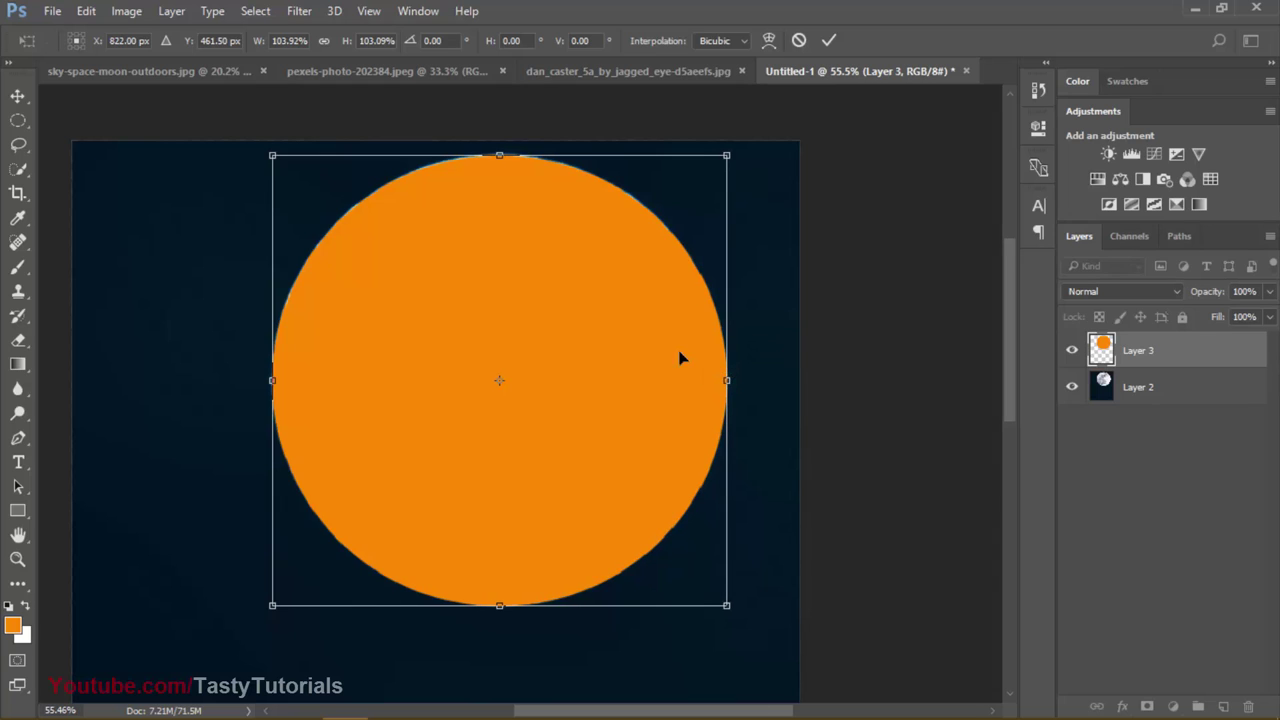
pyautogui.doubleClick(621, 296)
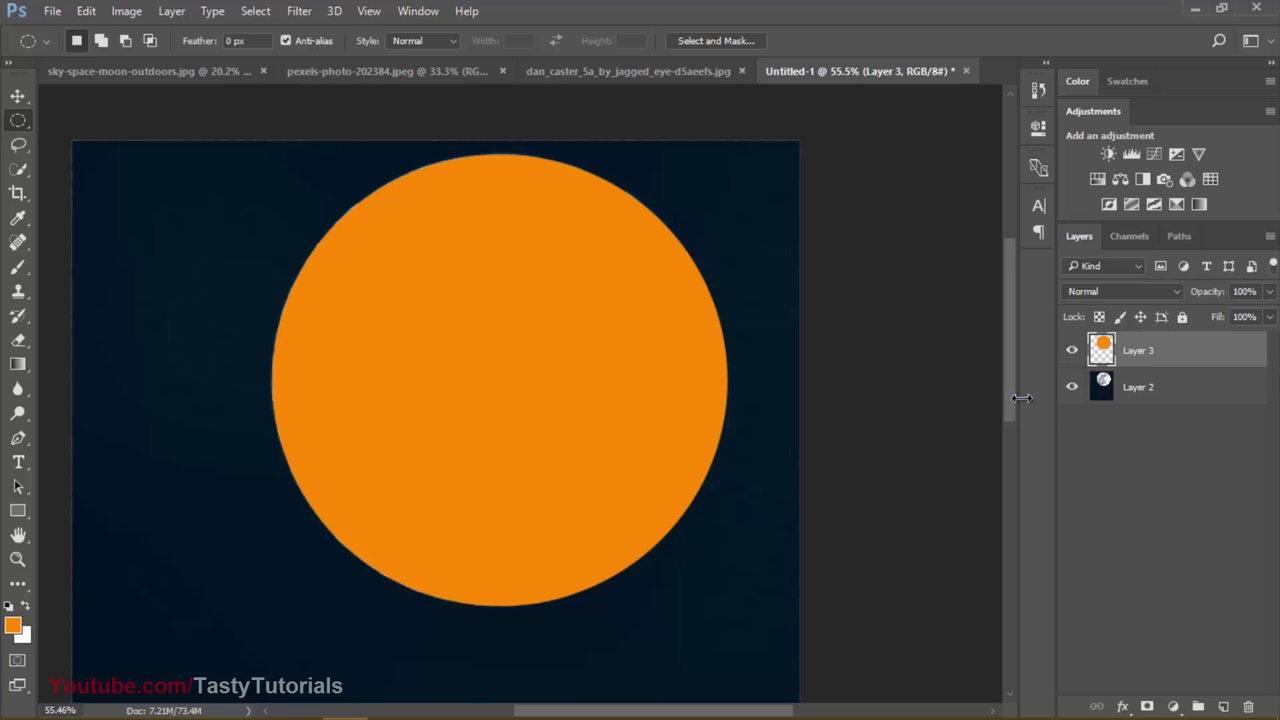
# Step: Set Layer 3's fill to 0% and add an Inner Glow with a reduced size
pyautogui.click(1071, 352)
pyautogui.click(1071, 352)
pyautogui.moveTo(1209, 318); pyautogui.dragTo(1108, 316)
pyautogui.click(1122, 706)
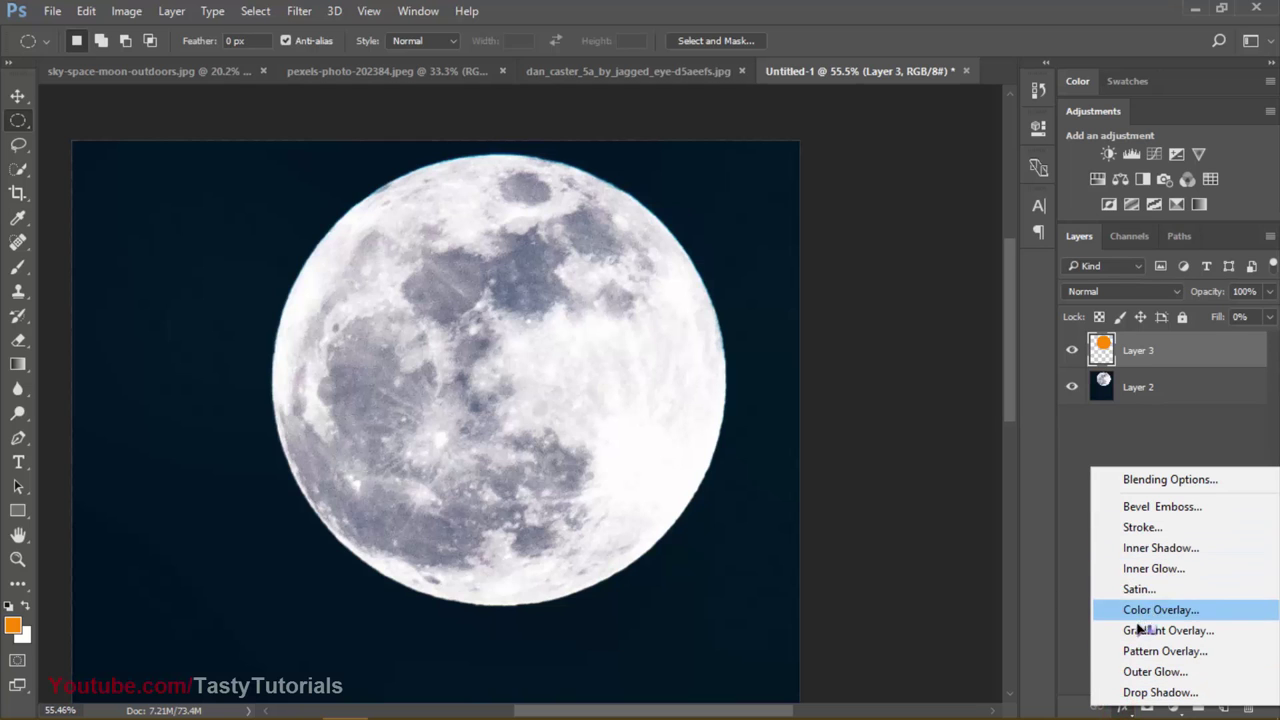
pyautogui.click(1155, 568)
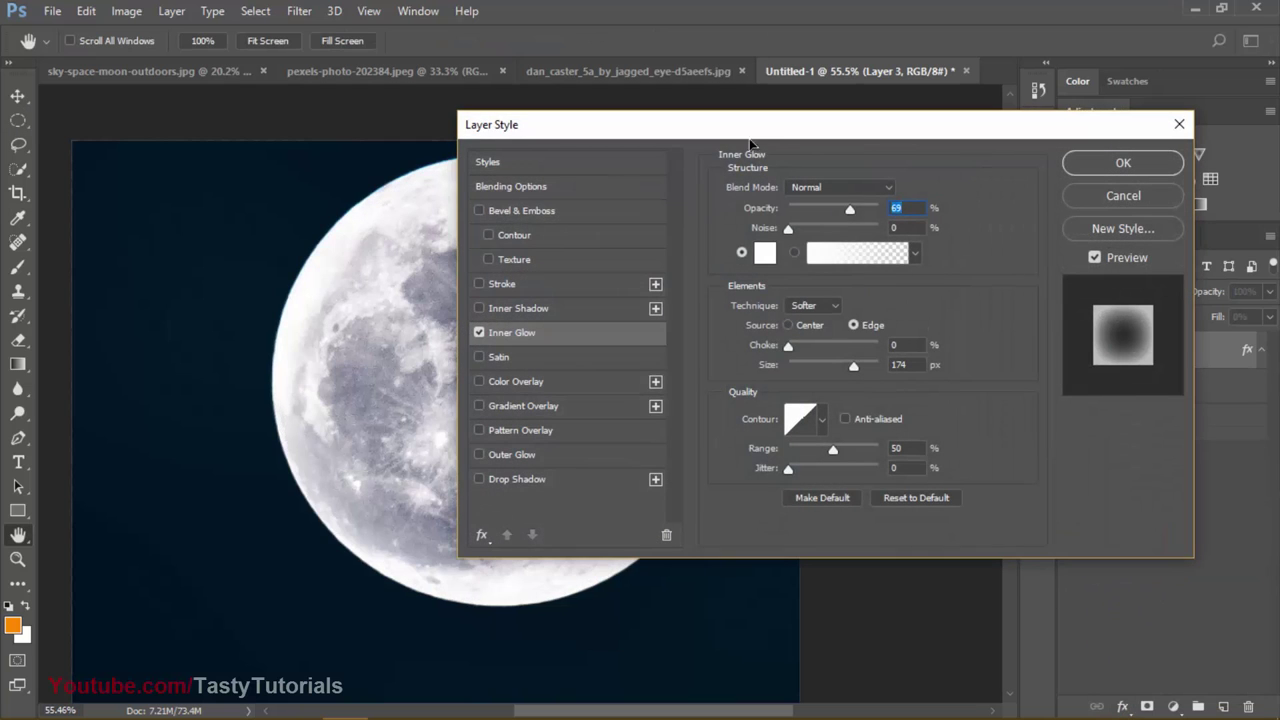
pyautogui.moveTo(745, 128); pyautogui.dragTo(856, 107)
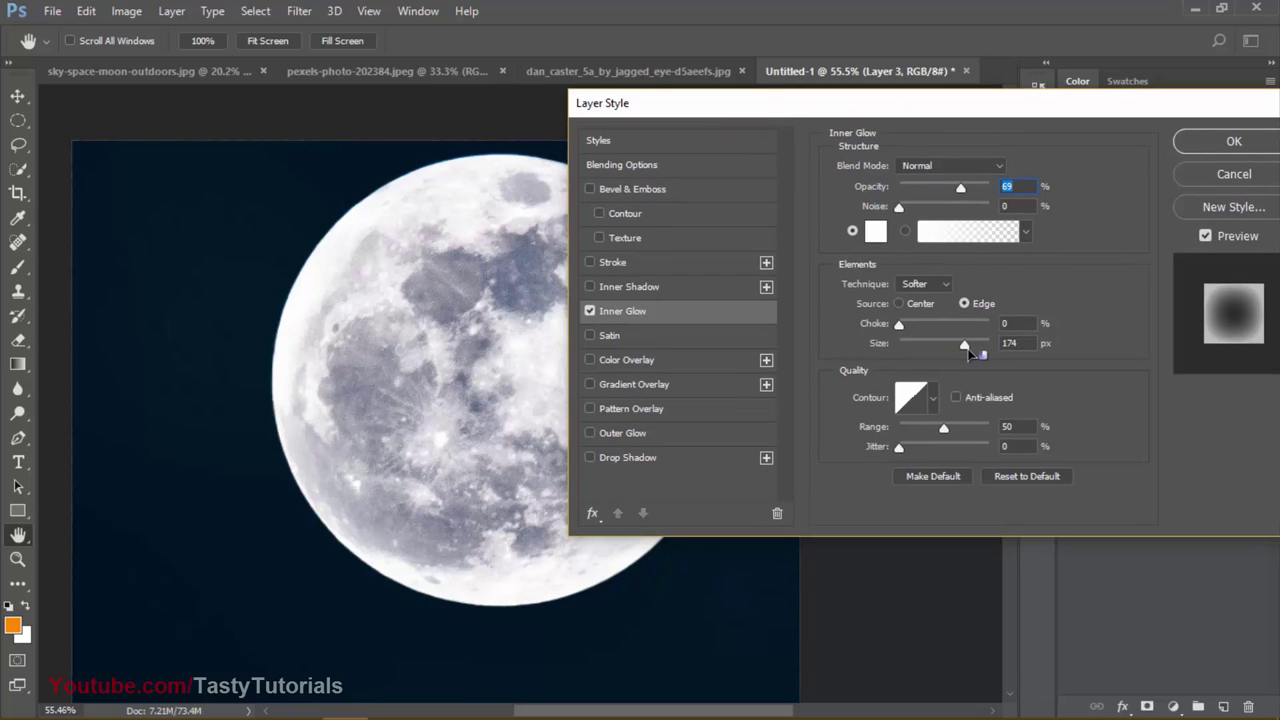
pyautogui.moveTo(964, 347); pyautogui.dragTo(947, 370)
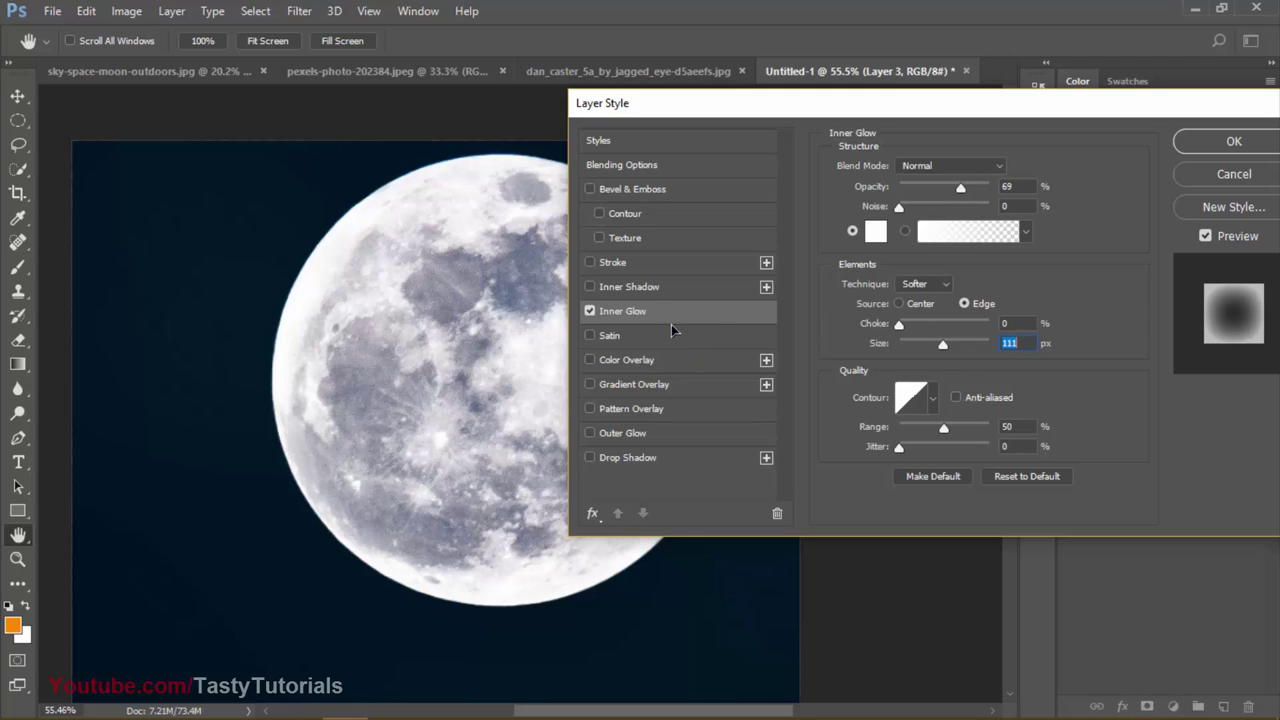
# Step: Add an Outer Glow with Softer technique, about 50% opacity and Normal blend mode
pyautogui.click(621, 437)
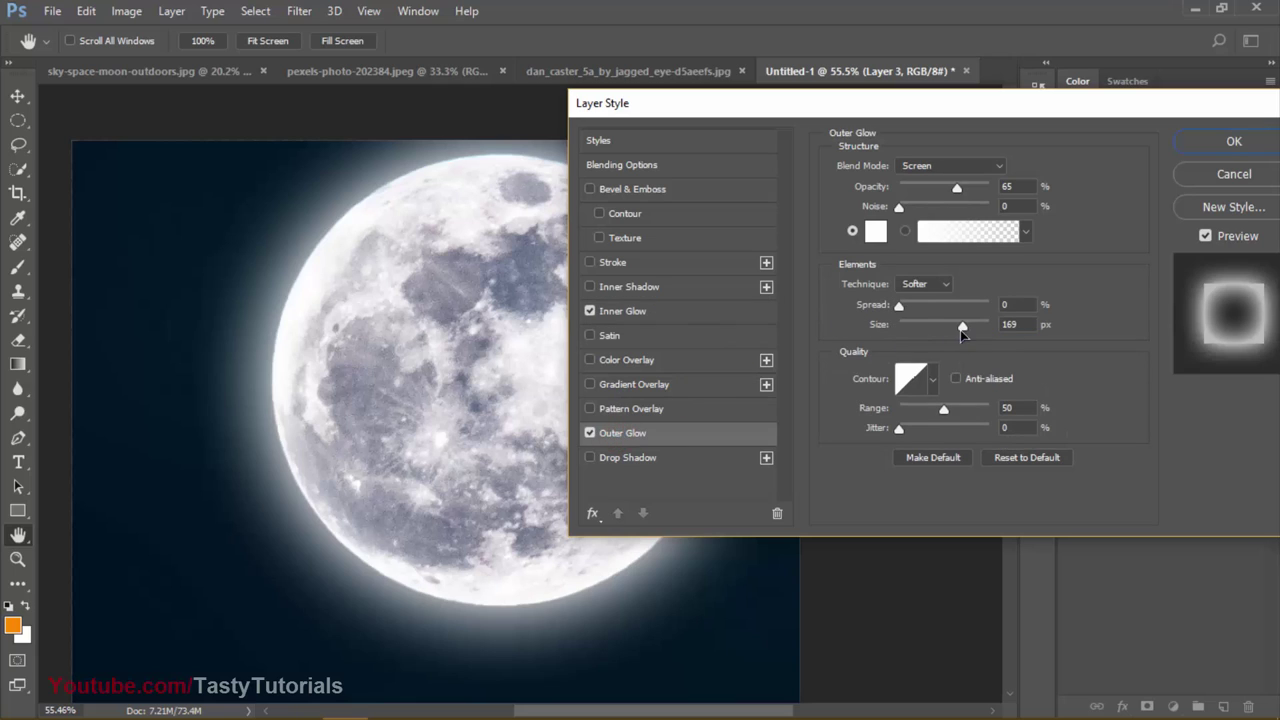
pyautogui.click(922, 290)
pyautogui.click(918, 300)
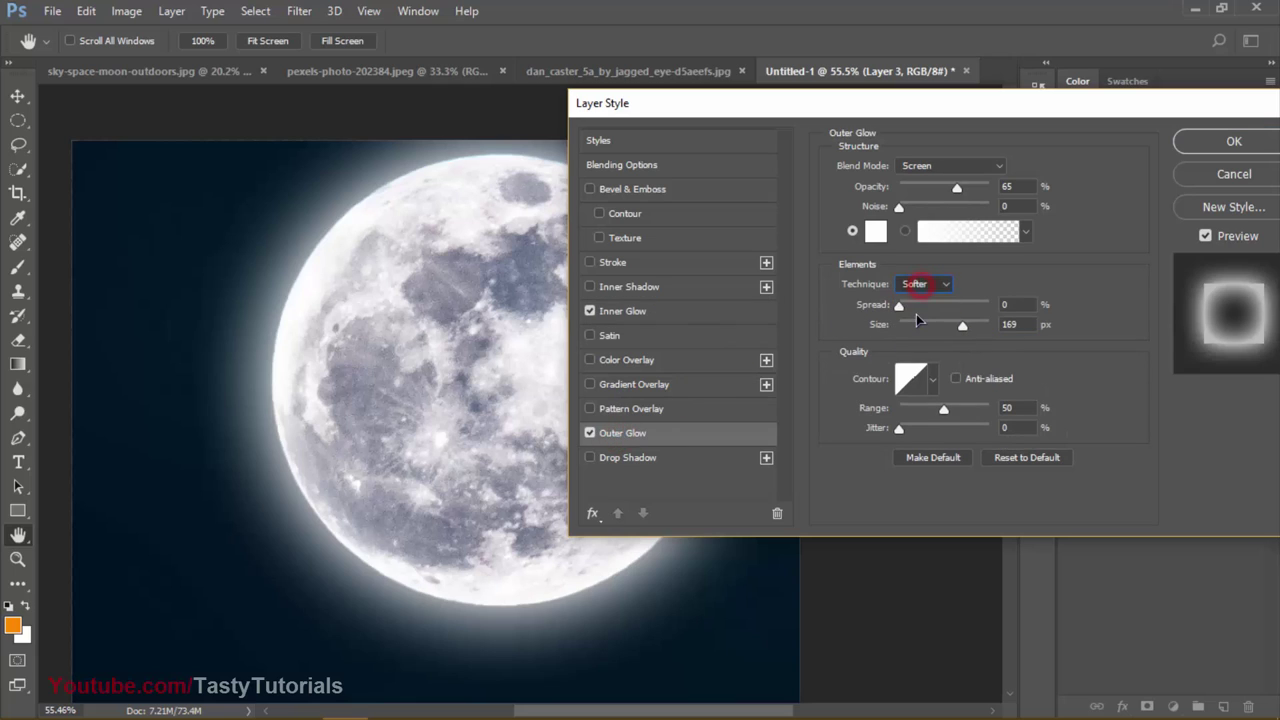
pyautogui.click(918, 285)
pyautogui.click(916, 302)
pyautogui.moveTo(957, 190)
pyautogui.mouseDown()
pyautogui.moveTo(925, 192)
pyautogui.moveTo(946, 192)
pyautogui.mouseUp()
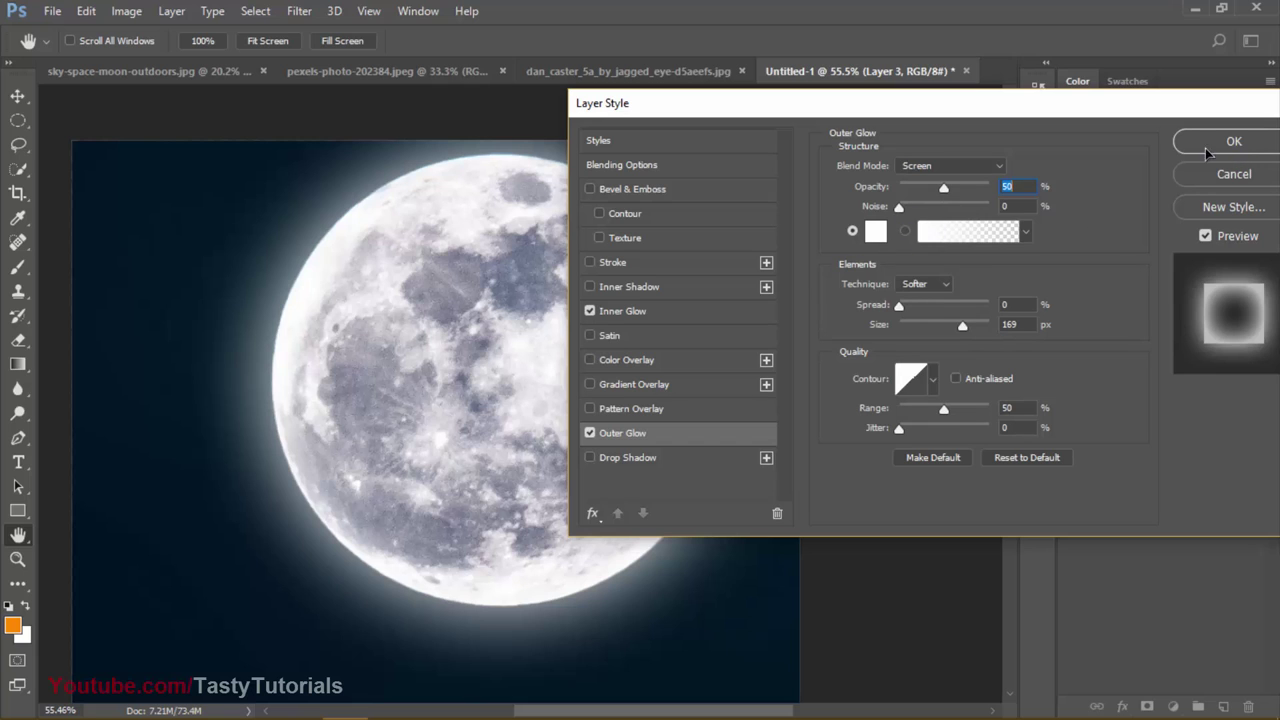
pyautogui.click(970, 166)
pyautogui.click(955, 182)
# Step: Enlarge the Outer Glow size to about 210 px and apply the layer style
pyautogui.scroll(-1, 940, 168)
pyautogui.scroll(1, 937, 170)
pyautogui.scroll(-1, 916, 165)
pyautogui.scroll(1, 916, 165)
pyautogui.moveTo(915, 311); pyautogui.dragTo(878, 289)
pyautogui.moveTo(963, 325); pyautogui.dragTo(1034, 332)
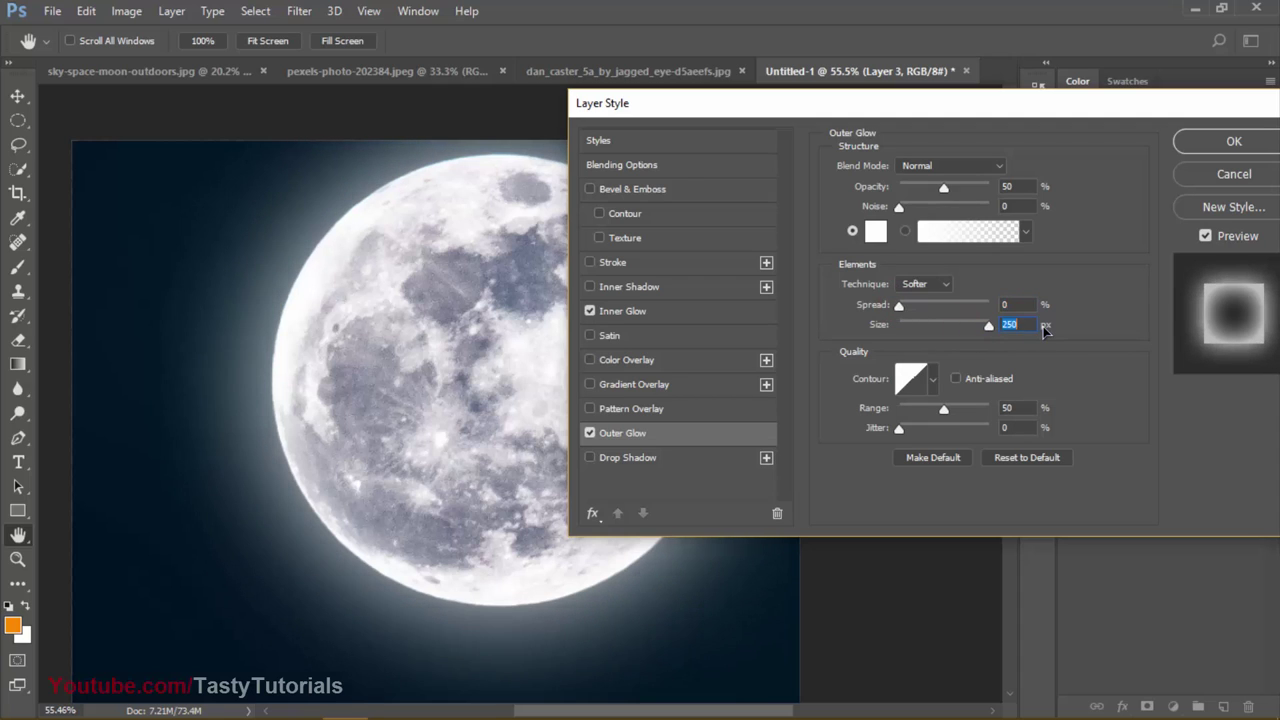
pyautogui.moveTo(987, 341); pyautogui.dragTo(979, 343)
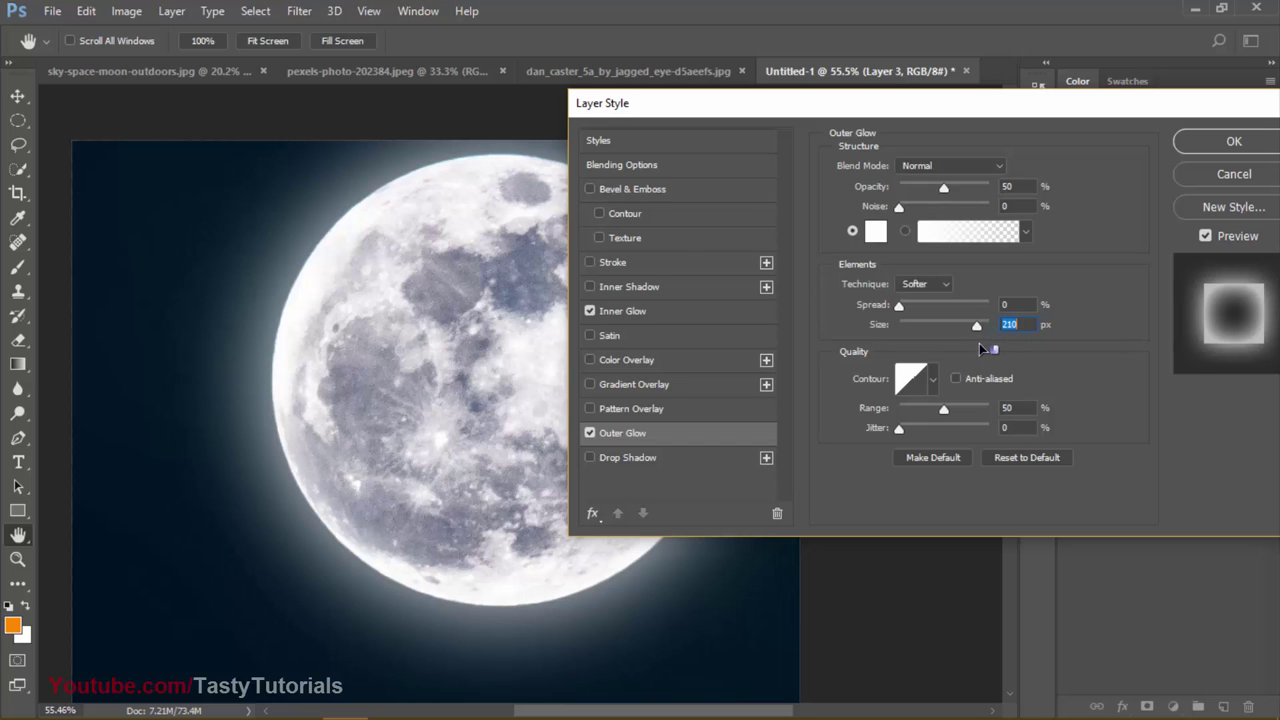
pyautogui.click(1205, 150)
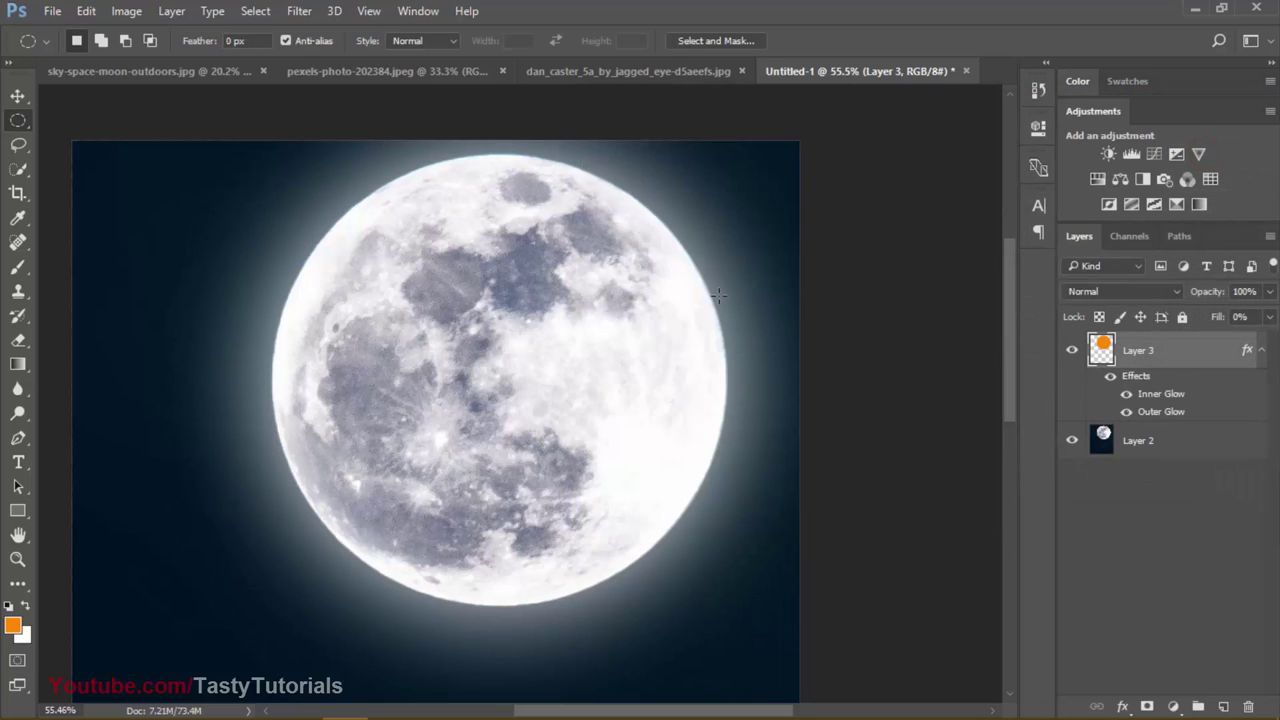
# Step: Recentre the moon in view, collapse Layer 3's effects list and deselect the layer
pyautogui.scroll(-4, 763, 320)
pyautogui.scroll(2, 693, 266)
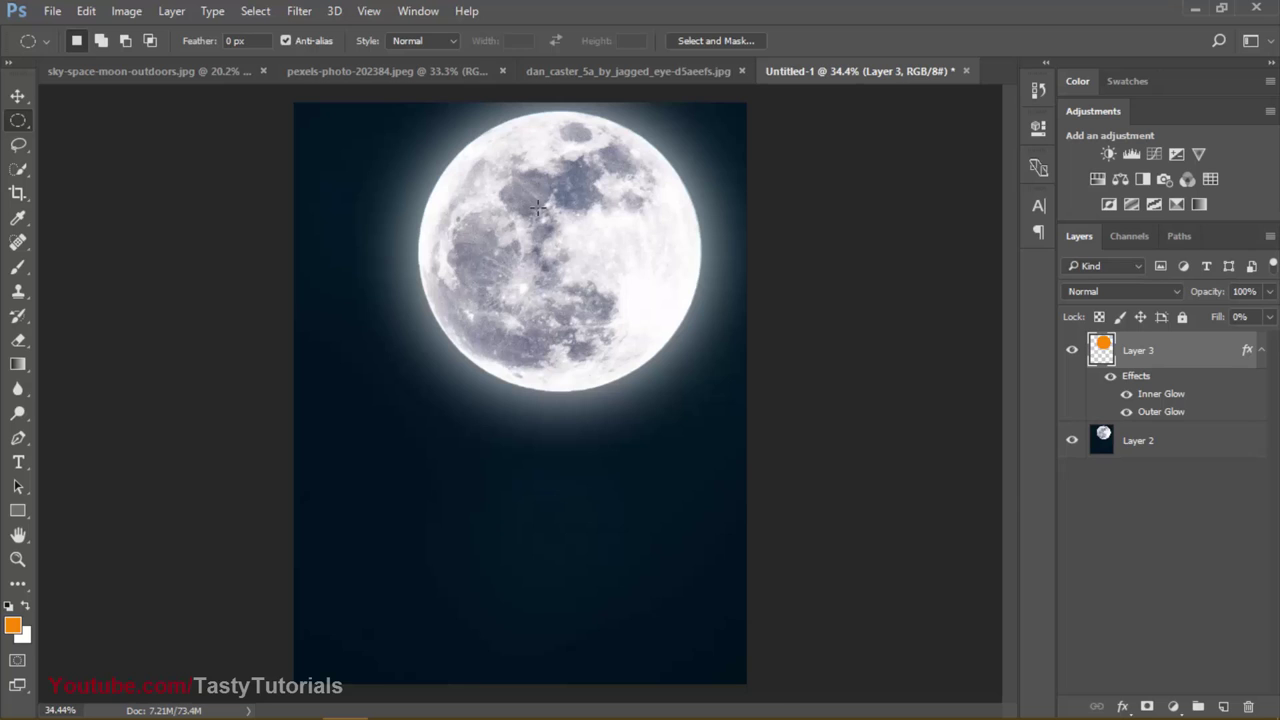
pyautogui.scroll(1, 537, 207)
pyautogui.moveTo(629, 198); pyautogui.dragTo(614, 243)
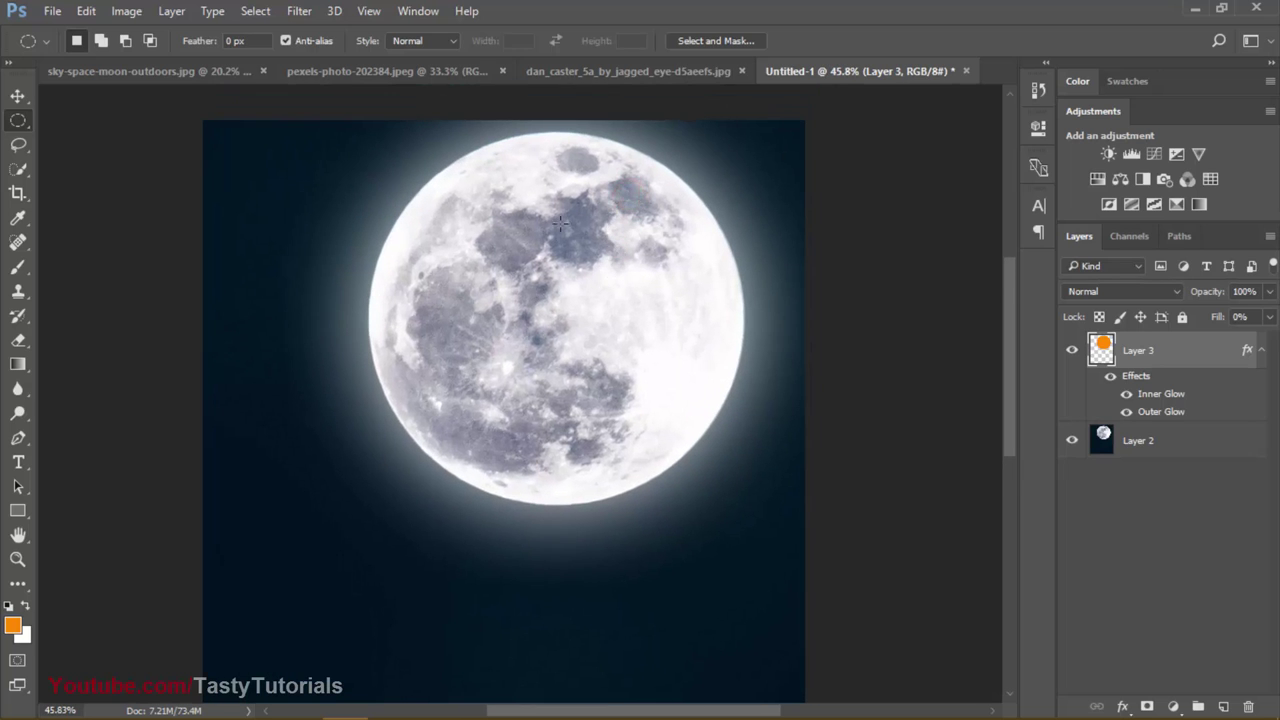
pyautogui.press('v')
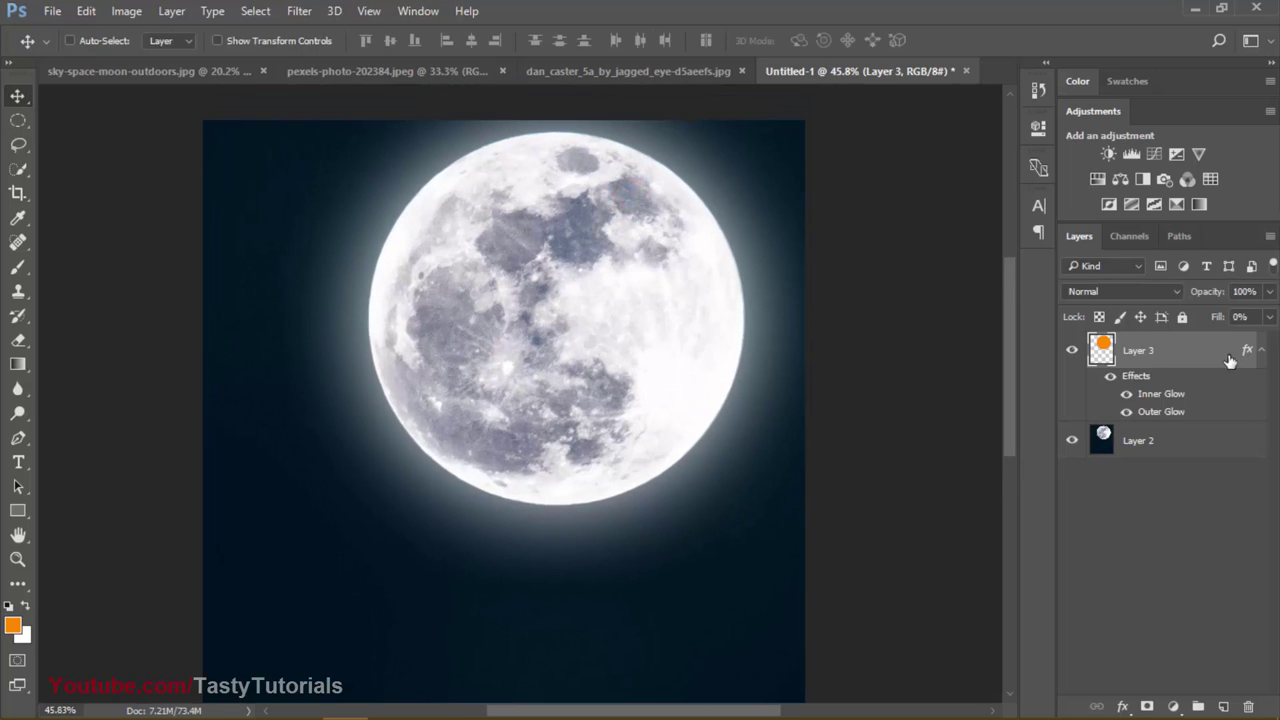
pyautogui.click(1263, 355)
pyautogui.click(1154, 429)
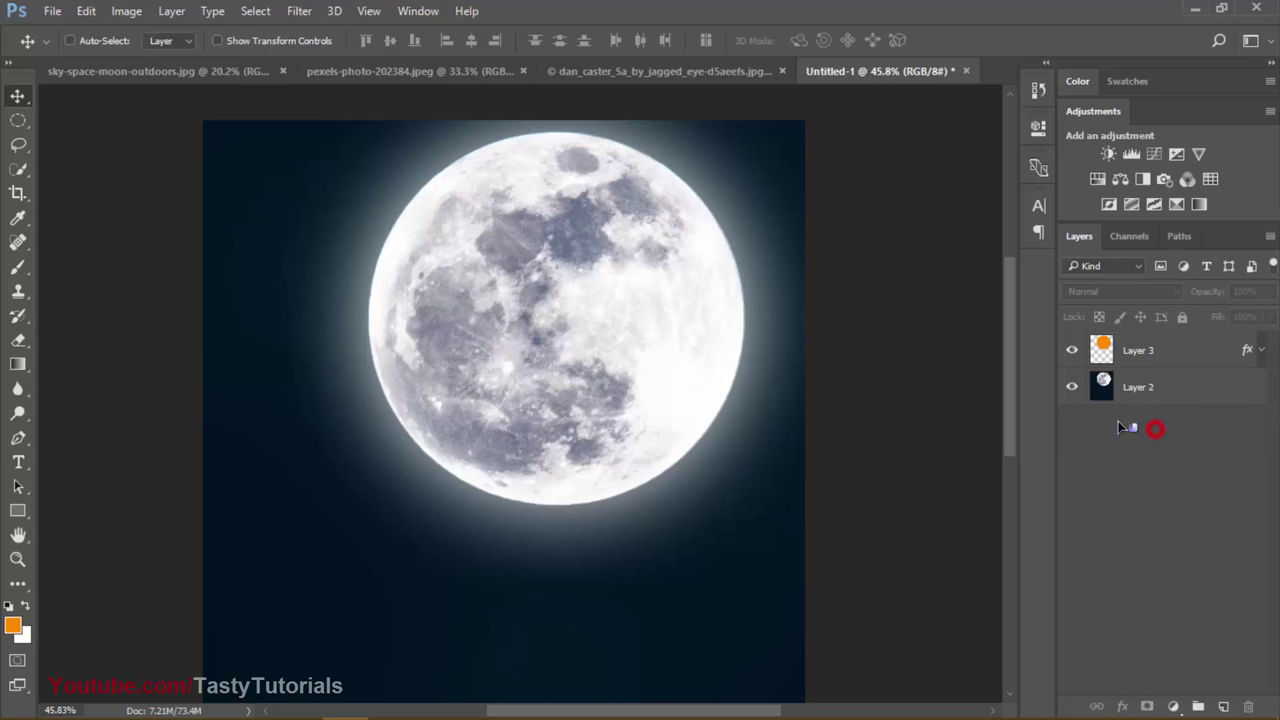
# Step: Add a new Layer 4 on top and fill it with the default black foreground colour
pyautogui.click(1224, 706)
pyautogui.scroll(1, 288, 37)
pyautogui.click(299, 11)
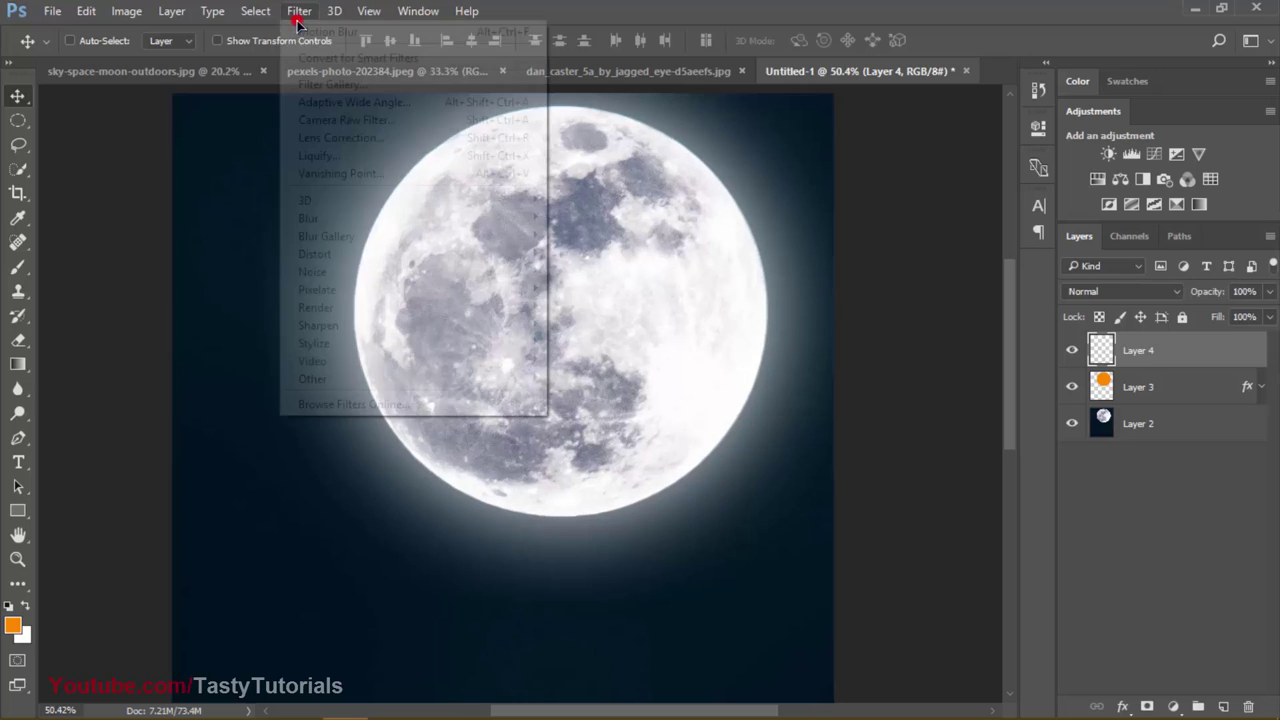
pyautogui.click(299, 11)
pyautogui.press('d')
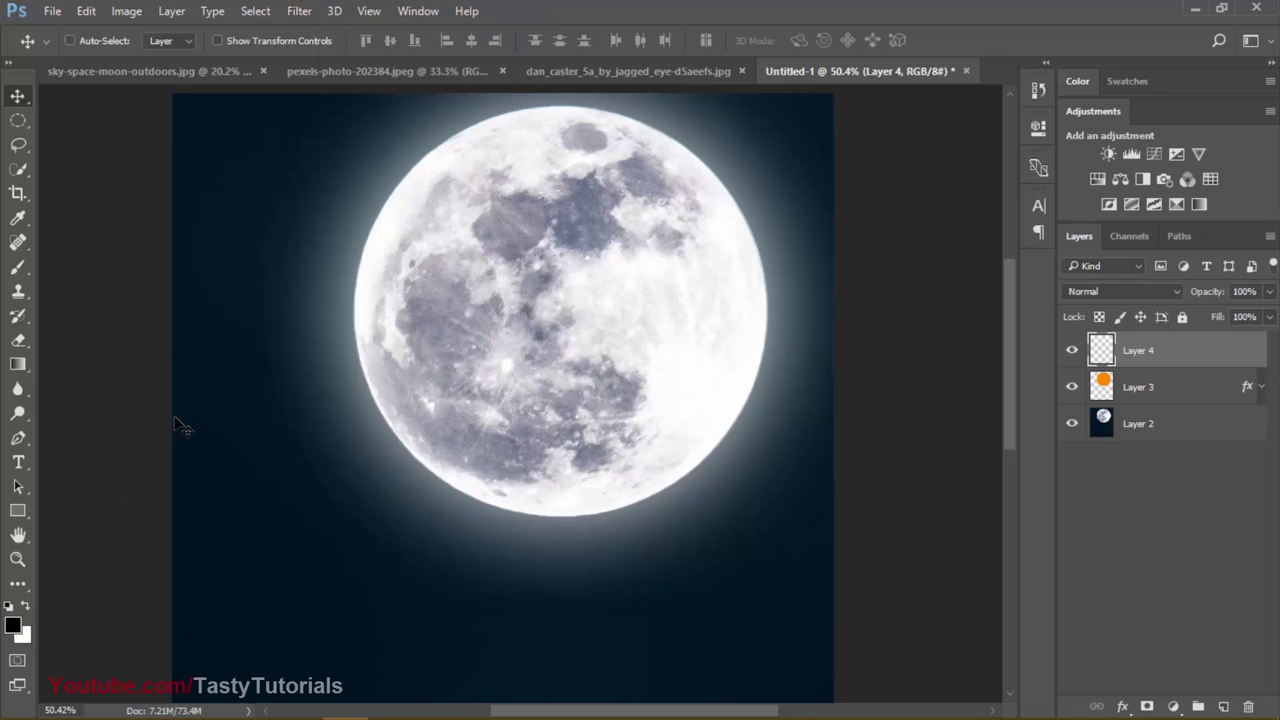
pyautogui.hotkey('shift', 'BackSpace')
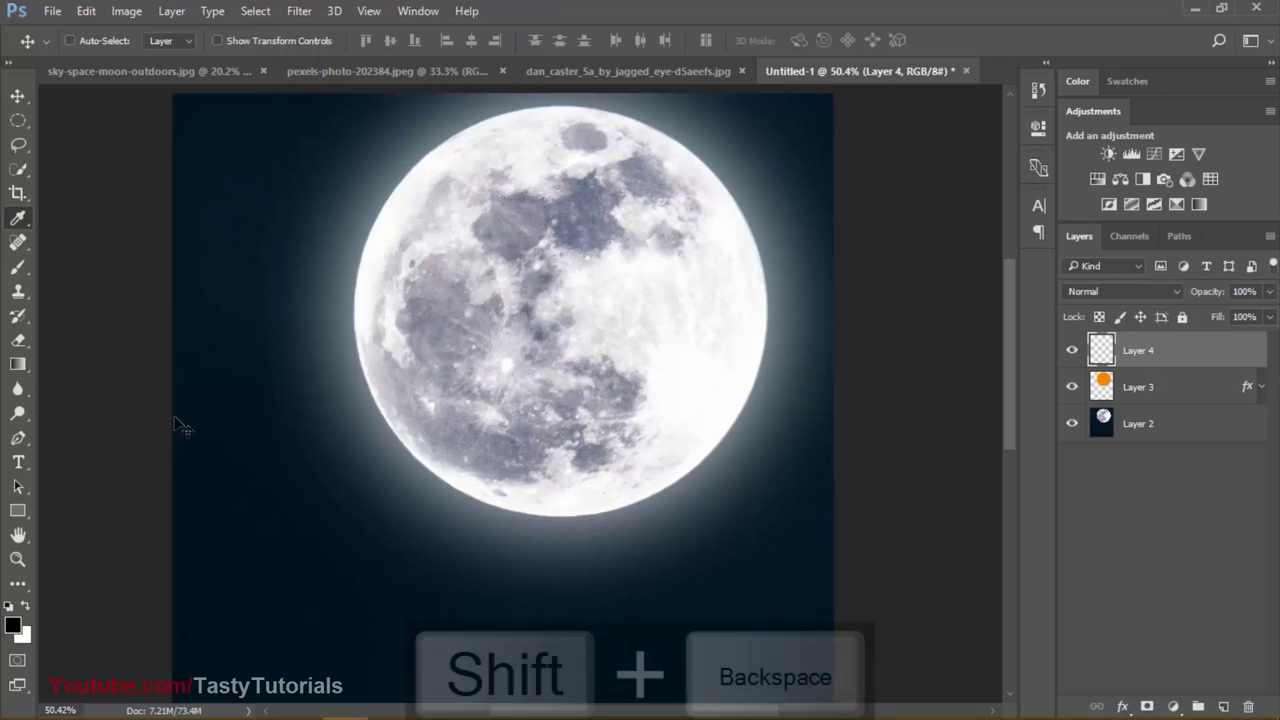
pyautogui.click(645, 200)
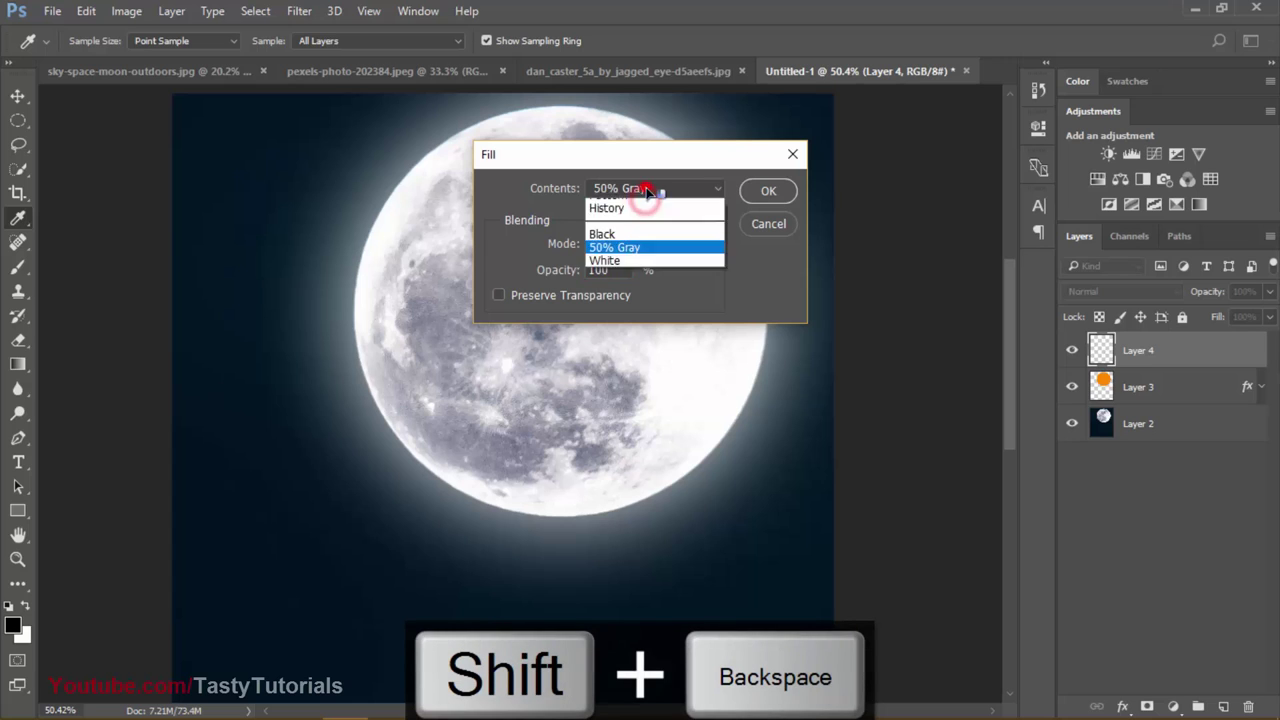
pyautogui.click(643, 203)
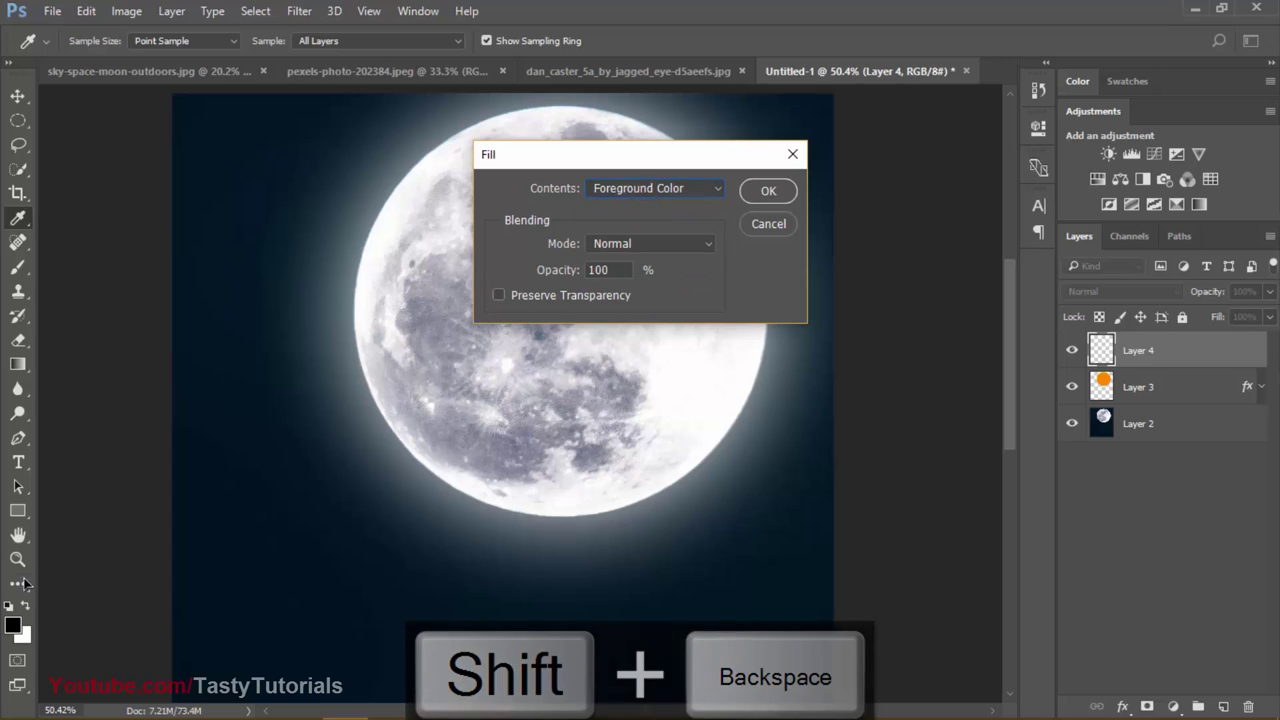
pyautogui.click(768, 190)
pyautogui.press('v')
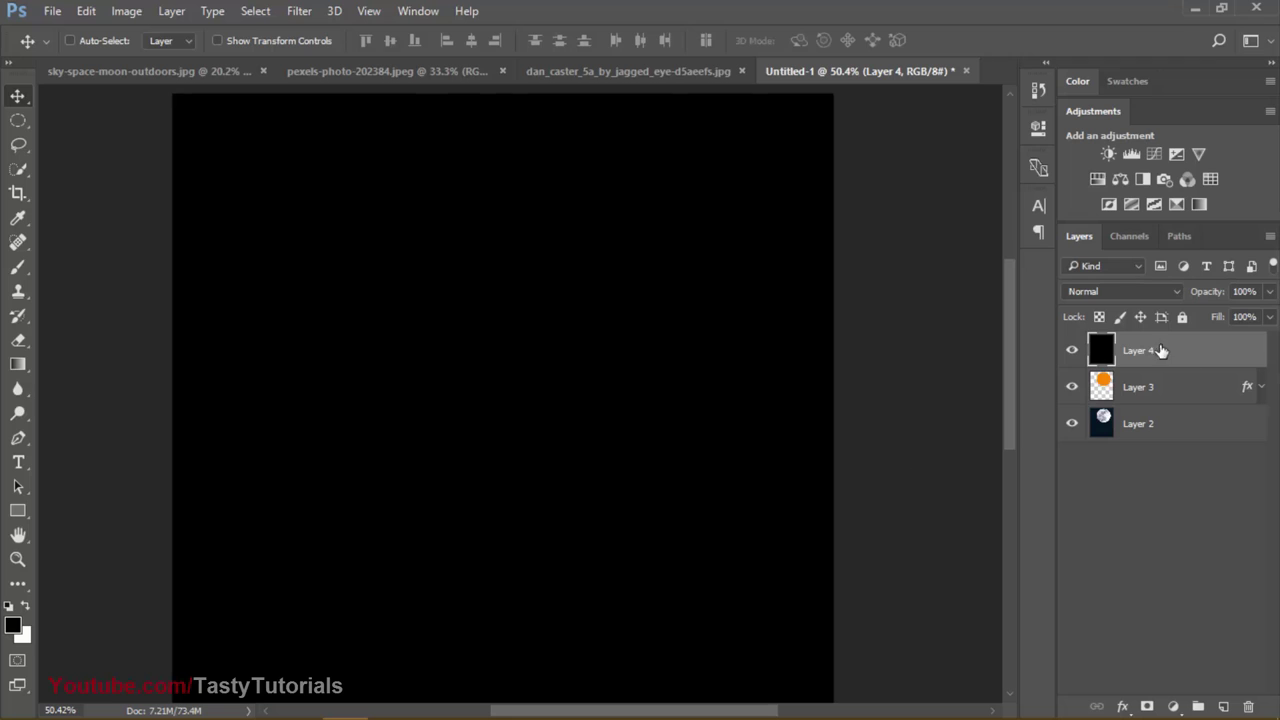
# Step: Apply Add Noise at 250%, Gaussian, Monochromatic to the black layer
pyautogui.scroll(-2, 472, 262)
pyautogui.hotkey('ctrl', 'f')
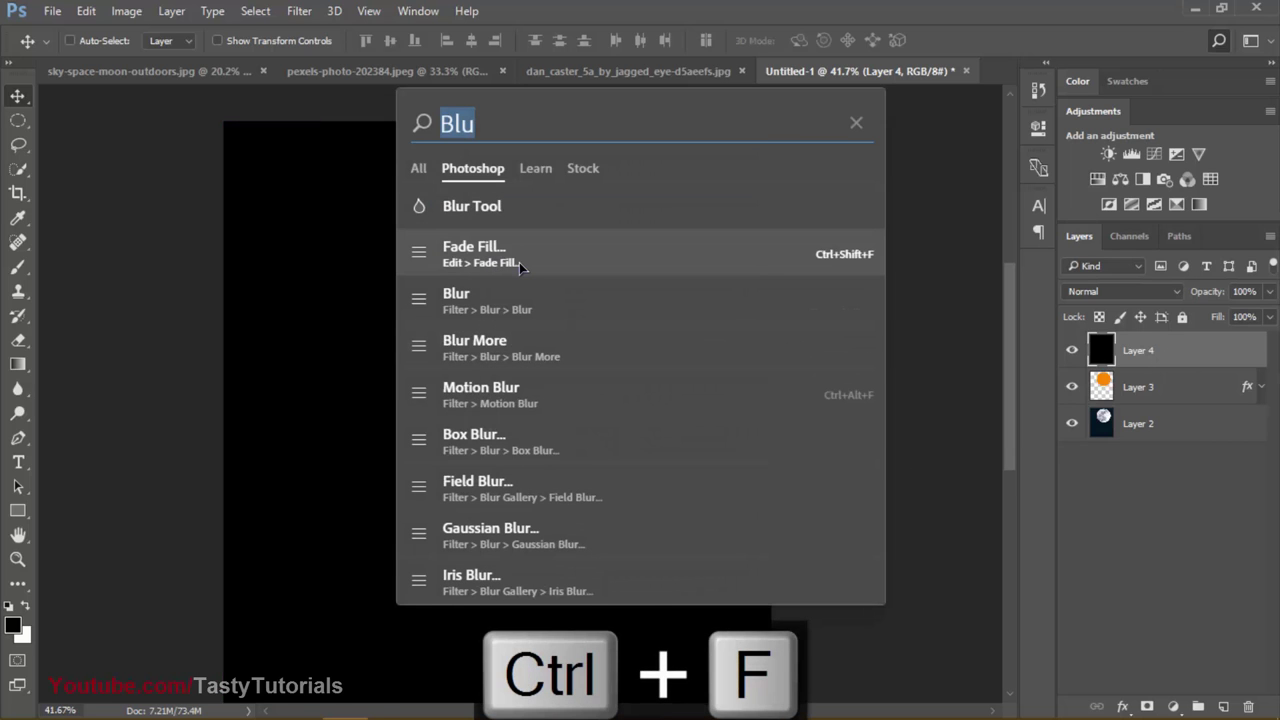
pyautogui.write('noi')
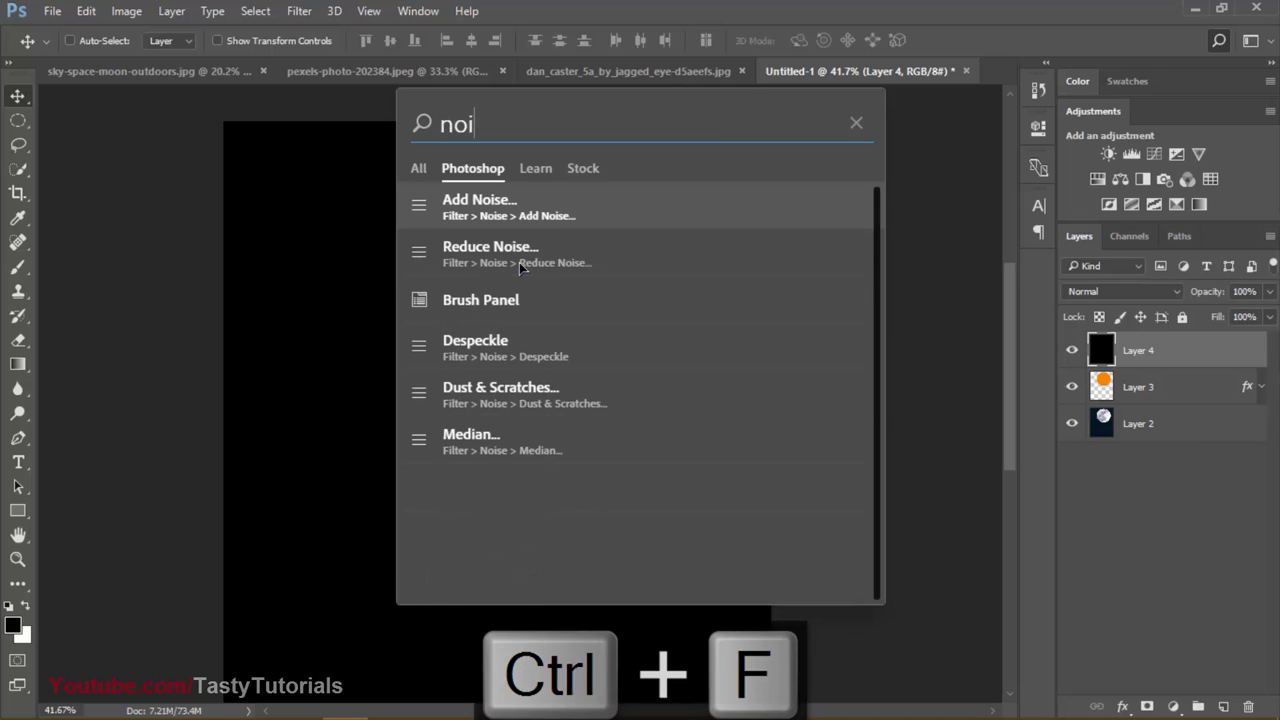
pyautogui.click(562, 214)
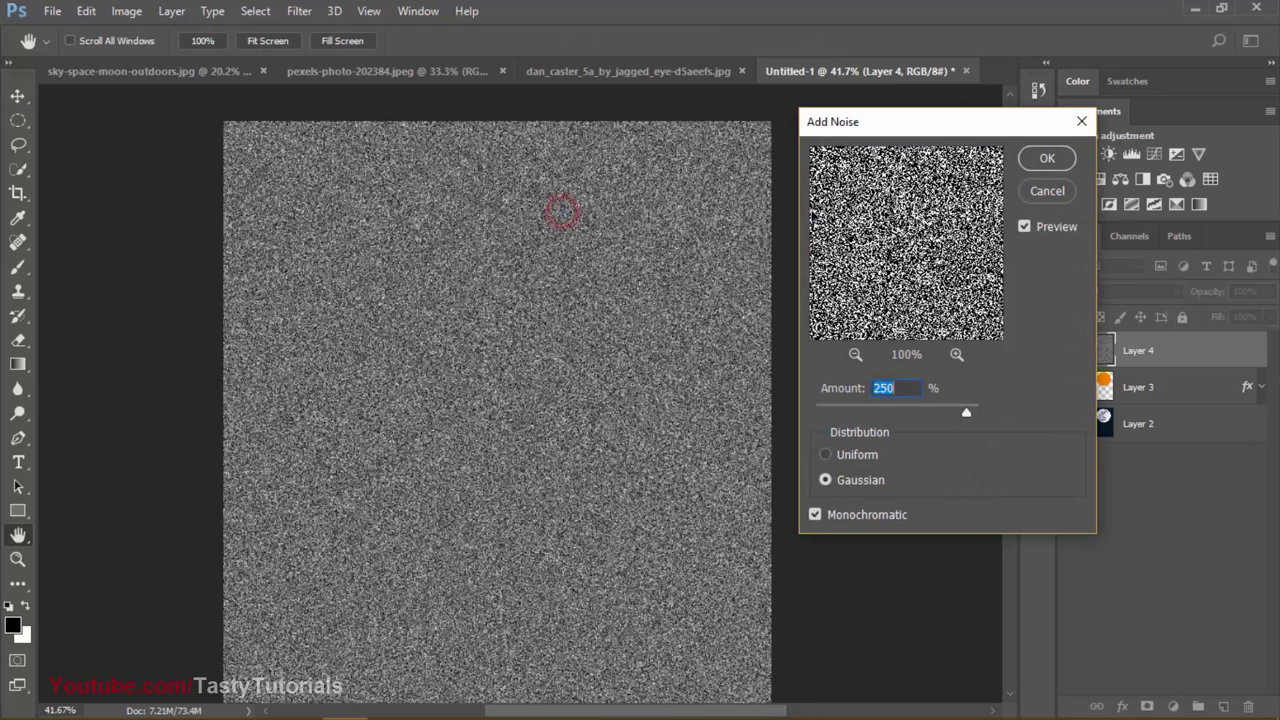
pyautogui.doubleClick(900, 390)
pyautogui.click(1047, 160)
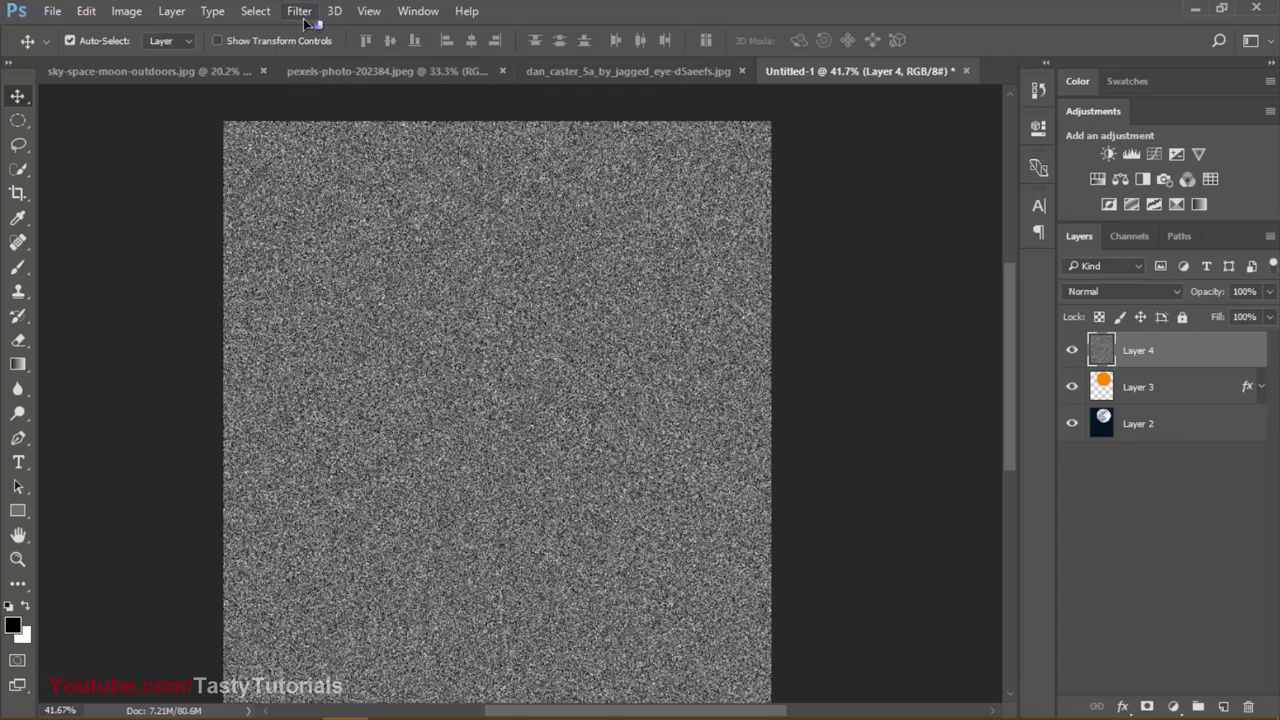
# Step: Soften Layer 4's noise with a 3.3-pixel Gaussian Blur
pyautogui.hotkey('ctrl', 'f')
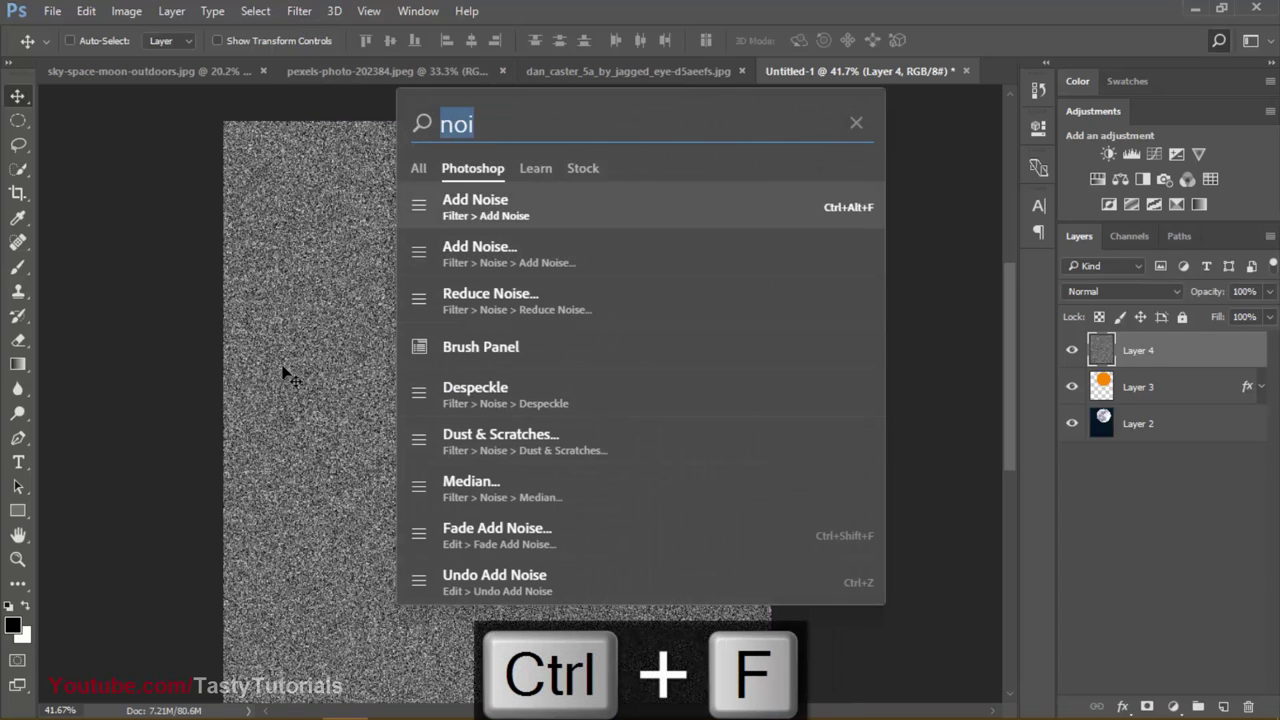
pyautogui.write('bl')
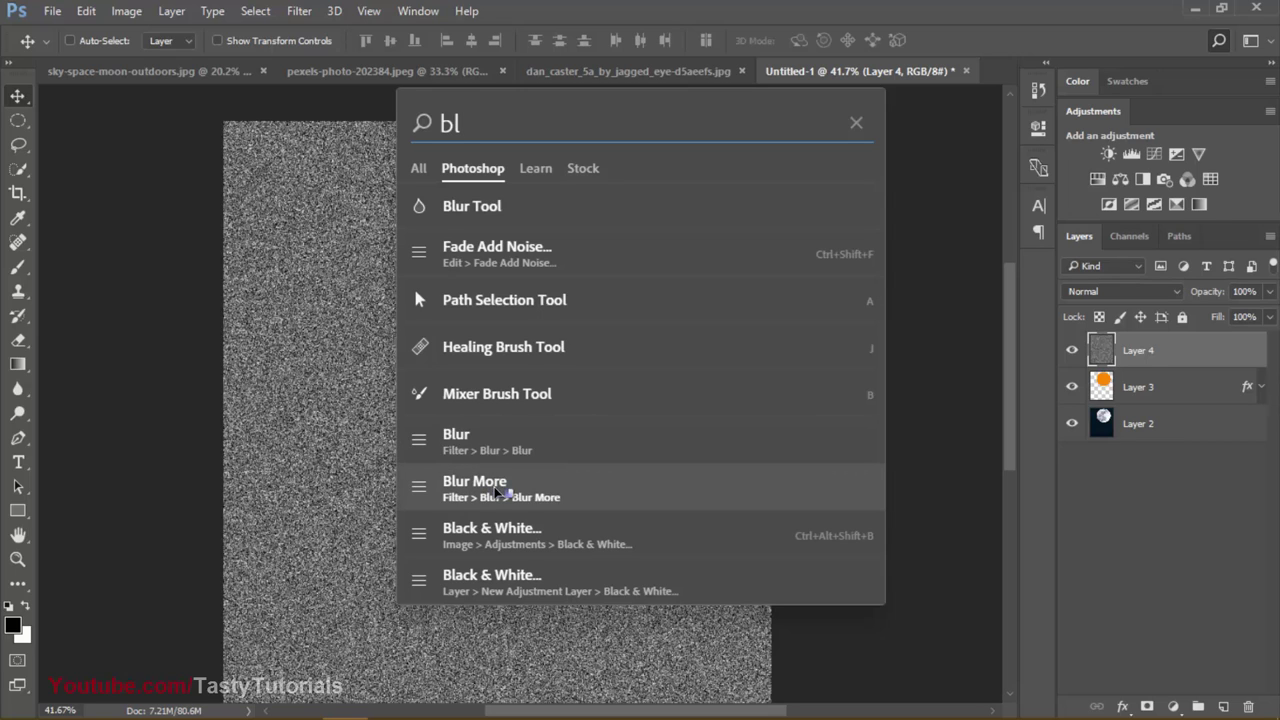
pyautogui.press('BackSpace')
pyautogui.press('BackSpace')
pyautogui.write('ga')
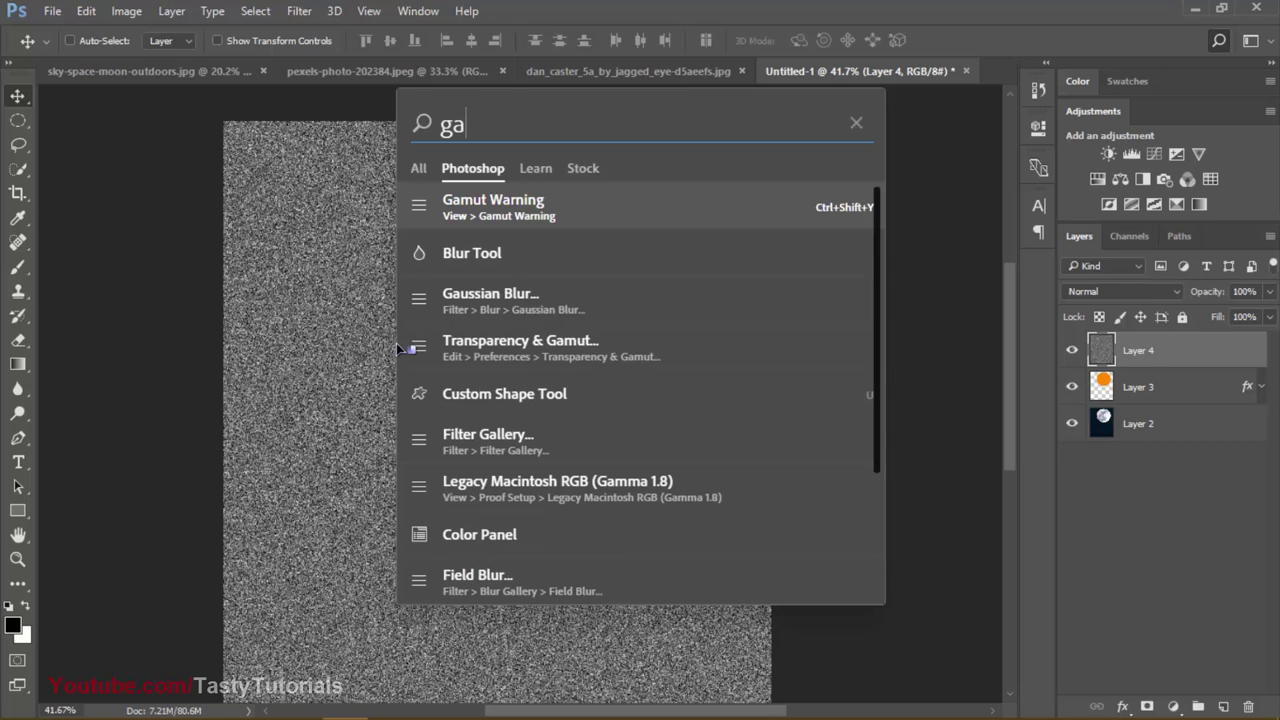
pyautogui.click(555, 300)
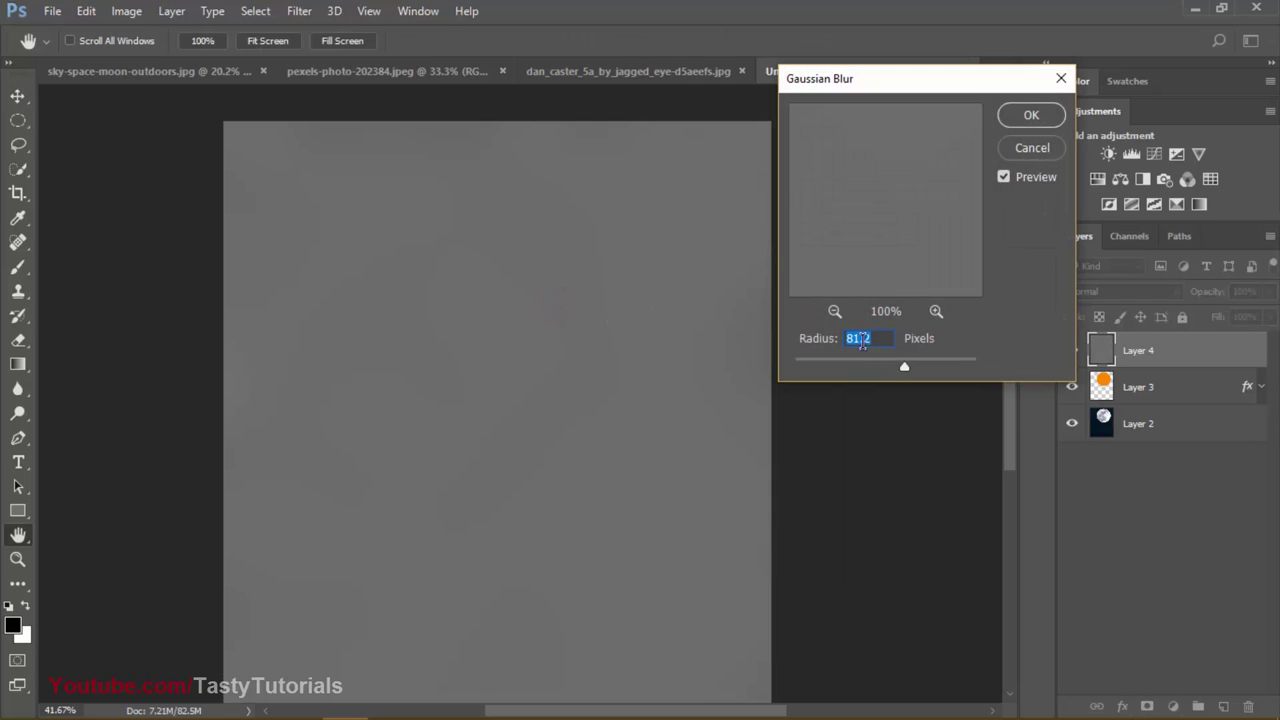
pyautogui.moveTo(858, 368); pyautogui.dragTo(827, 368)
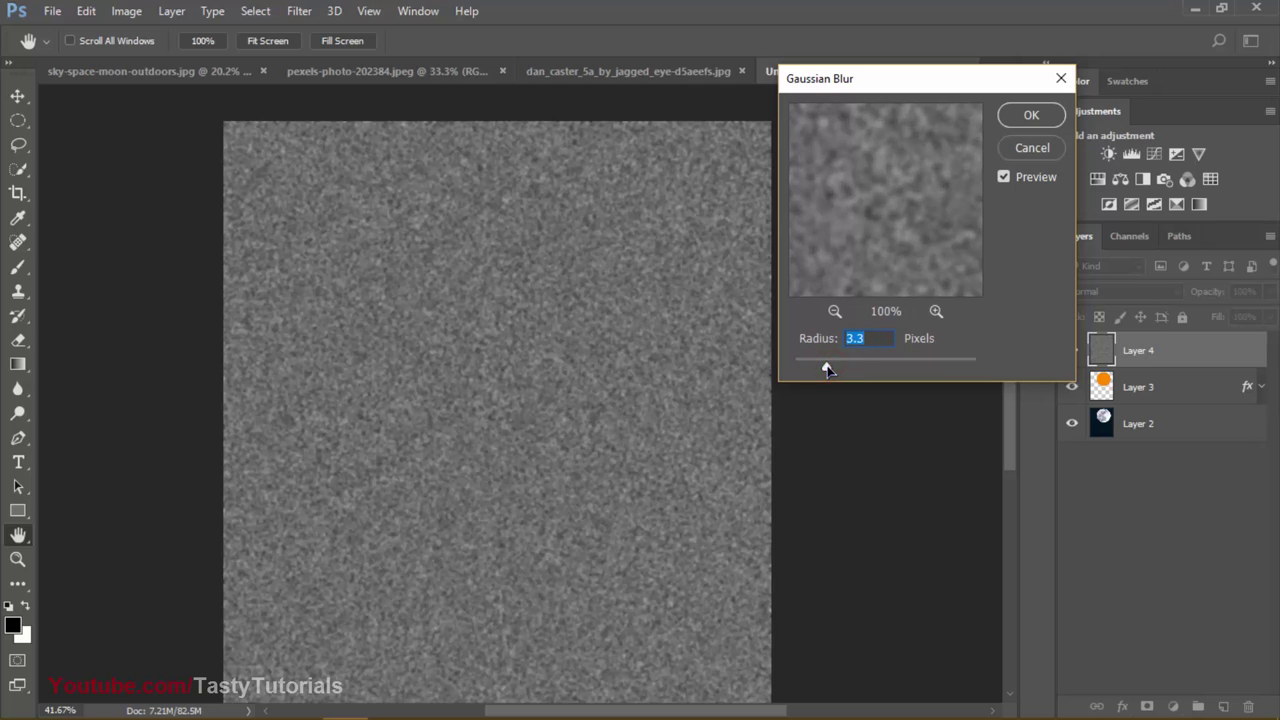
pyautogui.click(1035, 115)
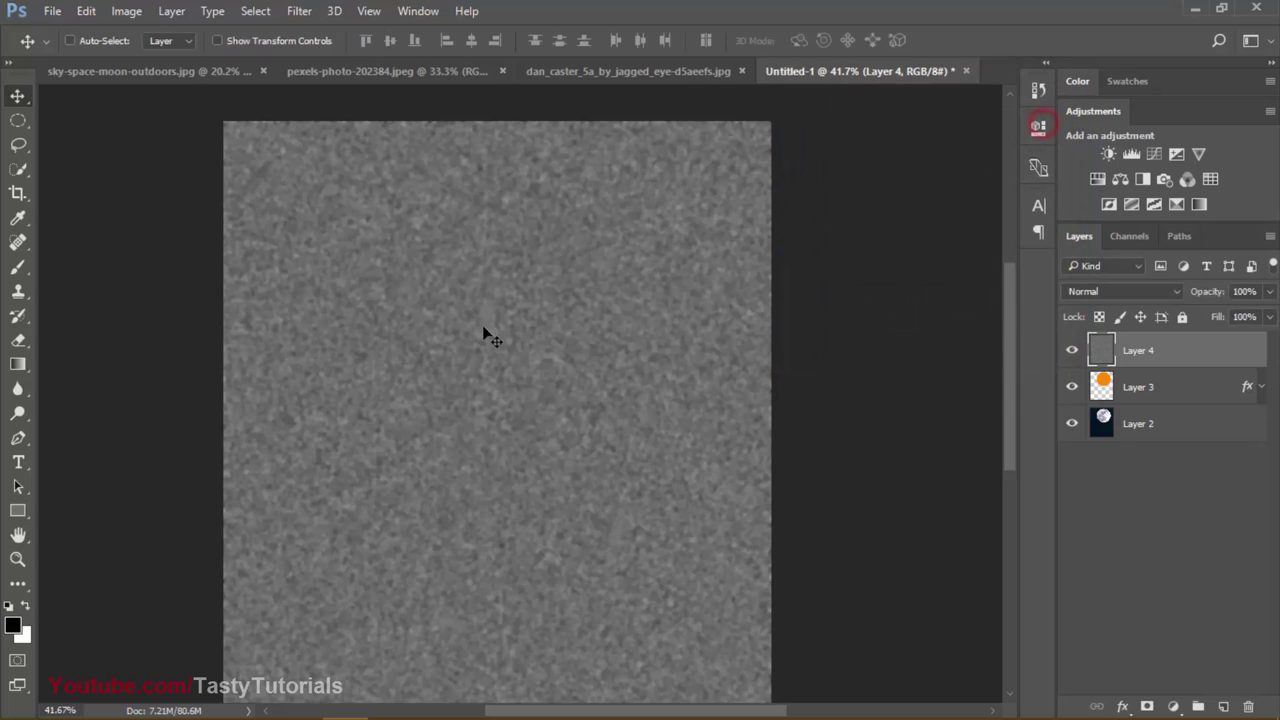
# Step: Apply Levels at input 123 / 1.00 / 142 to turn the noise into sparse white speckles
pyautogui.press('ctrl')
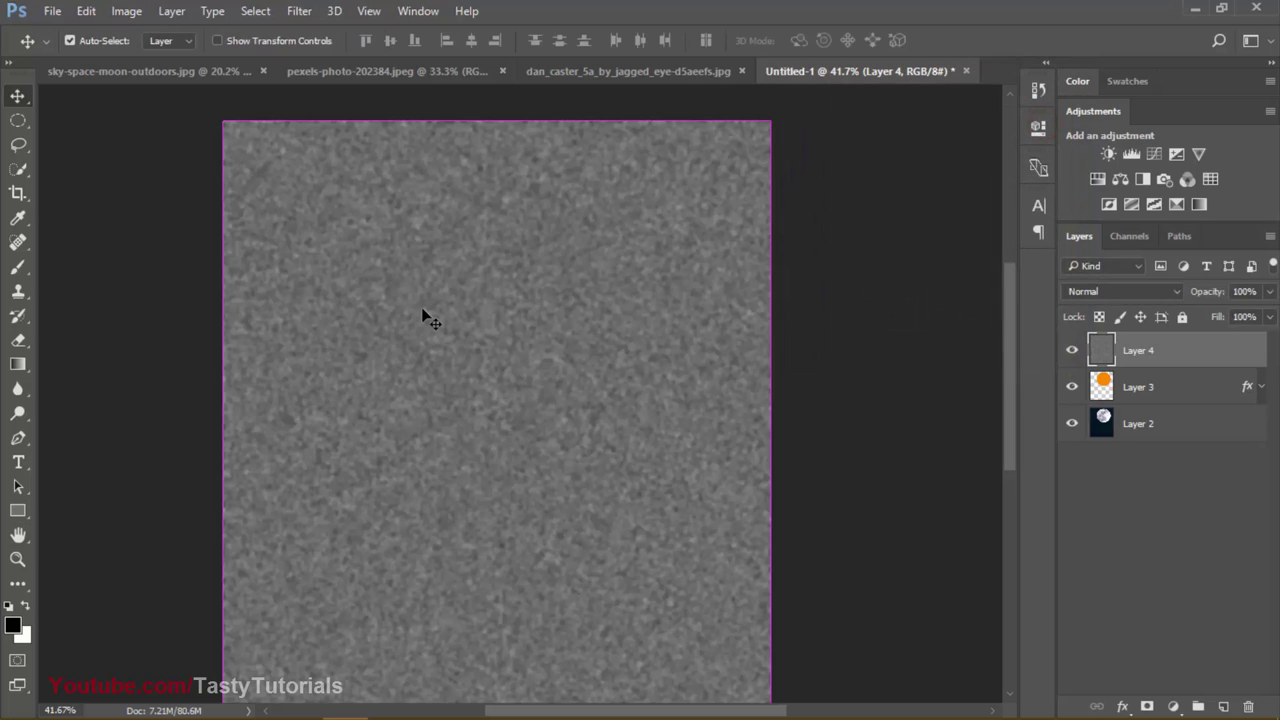
pyautogui.hotkey('ctrl', 'f')
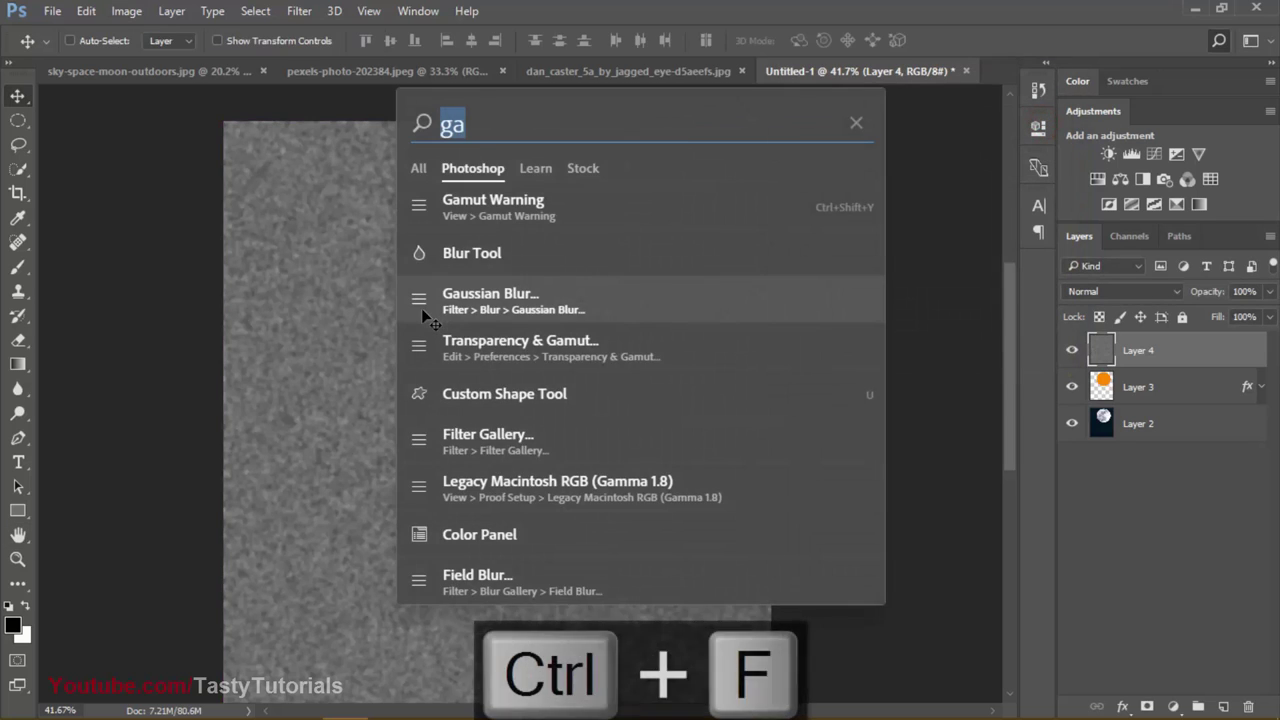
pyautogui.write('lev')
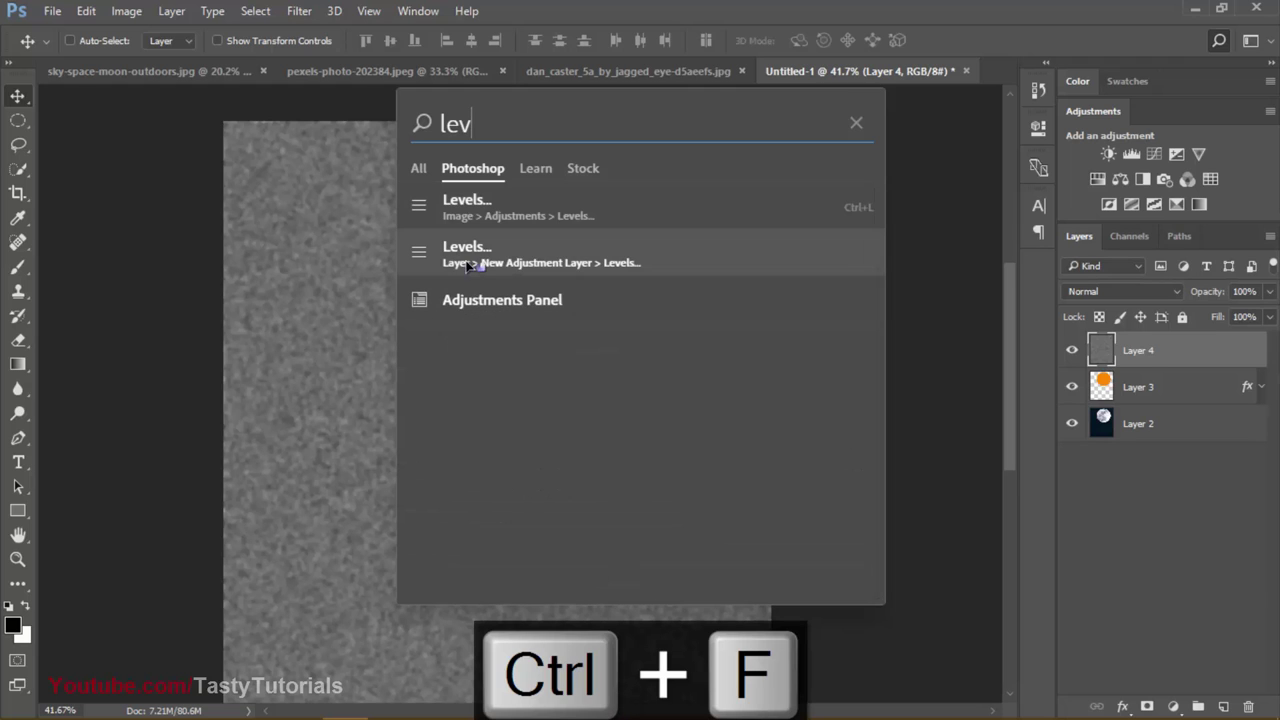
pyautogui.click(494, 208)
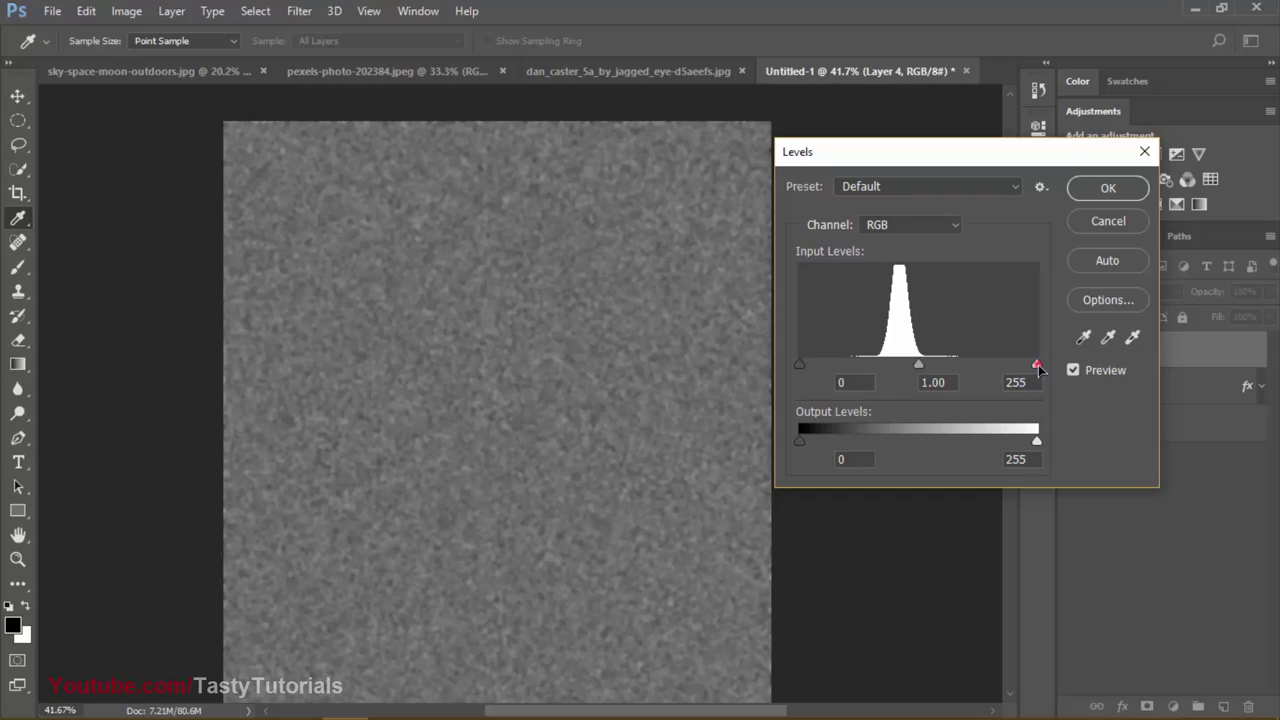
pyautogui.moveTo(1038, 367); pyautogui.dragTo(916, 371)
pyautogui.moveTo(800, 364); pyautogui.dragTo(915, 381)
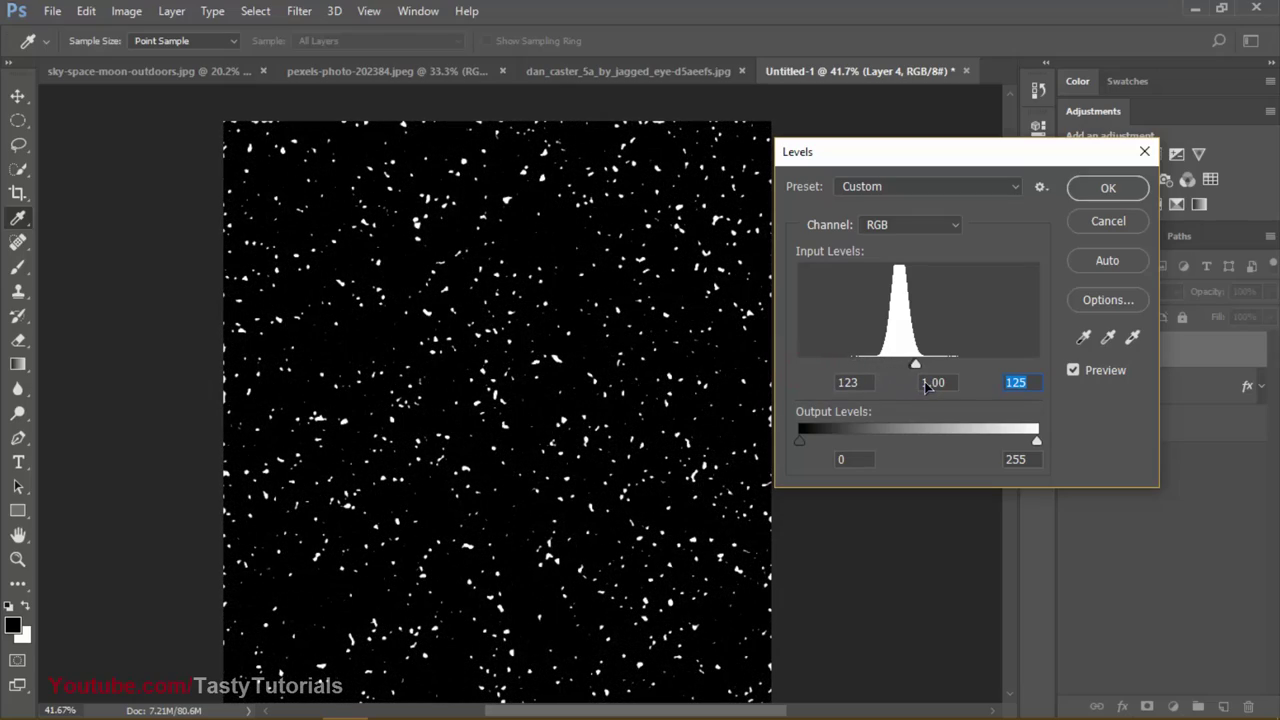
pyautogui.moveTo(919, 366); pyautogui.dragTo(933, 369)
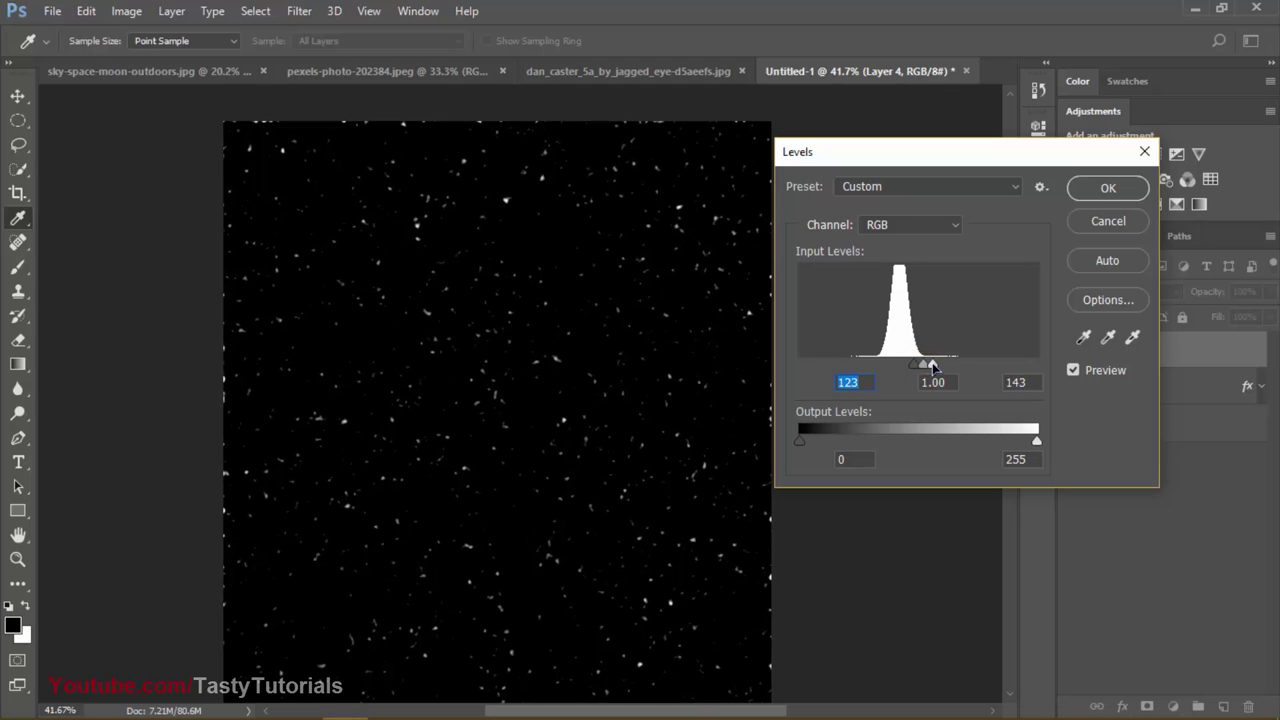
pyautogui.click(1102, 188)
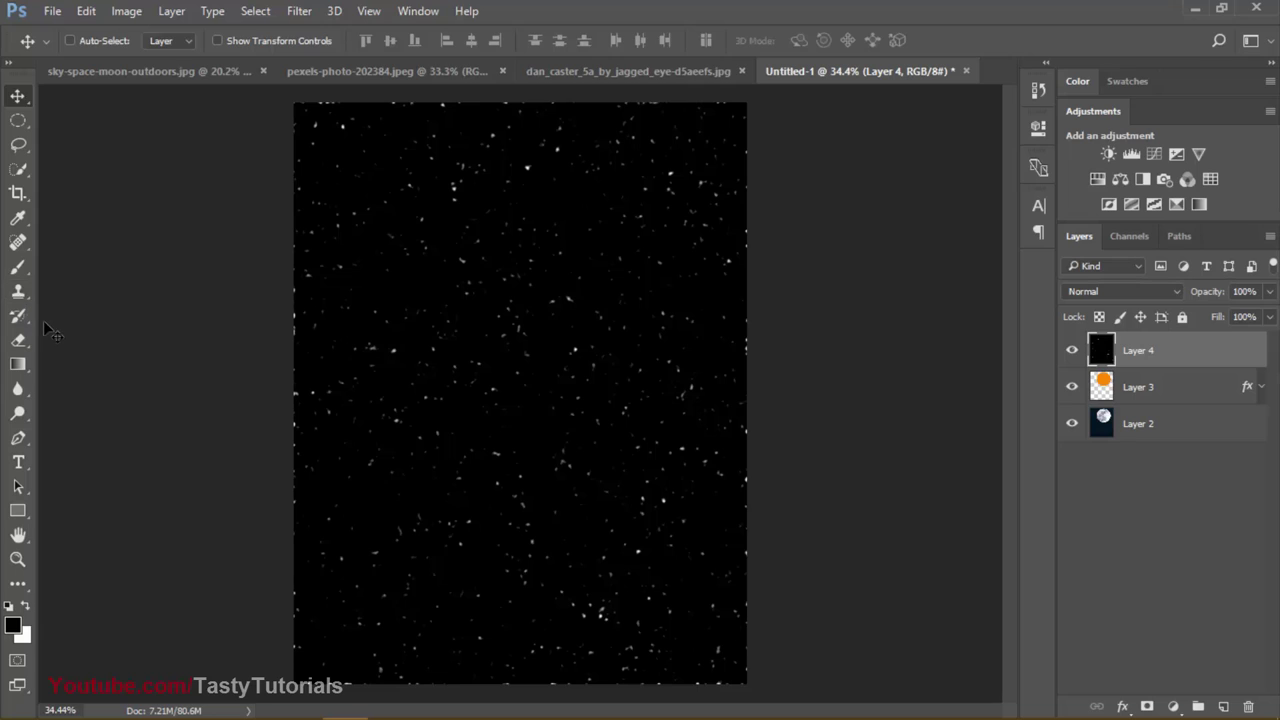
# Step: Choose the regular Brush tool and change options in its settings
pyautogui.press('b')
pyautogui.rightClick(18, 268)
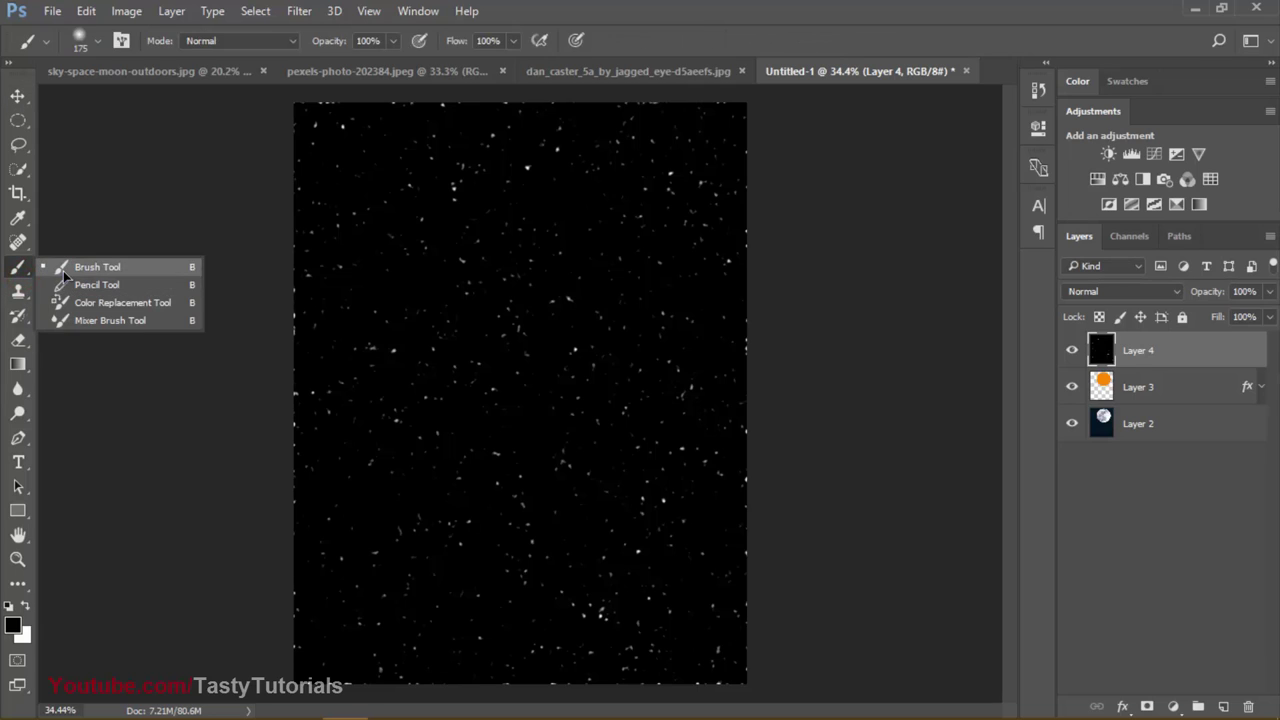
pyautogui.click(64, 272)
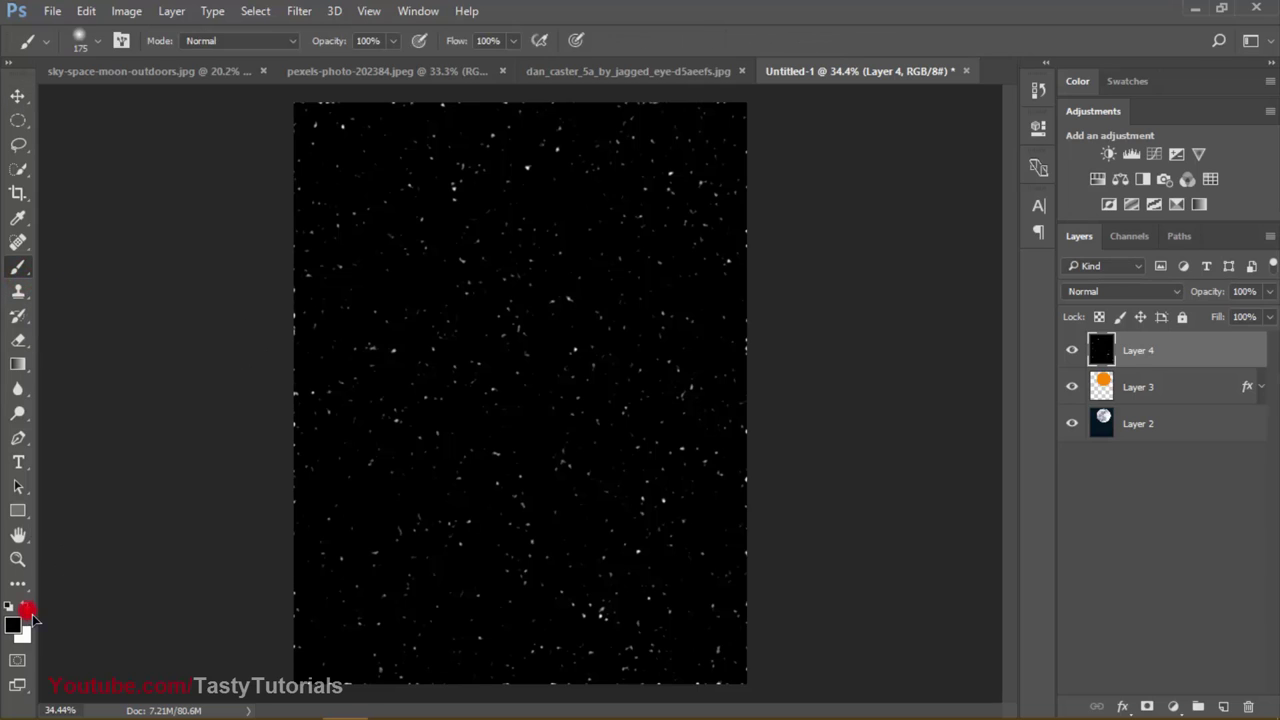
pyautogui.click(266, 168)
pyautogui.click(763, 459)
pyautogui.click(766, 171)
pyautogui.click(706, 103)
pyautogui.click(648, 96)
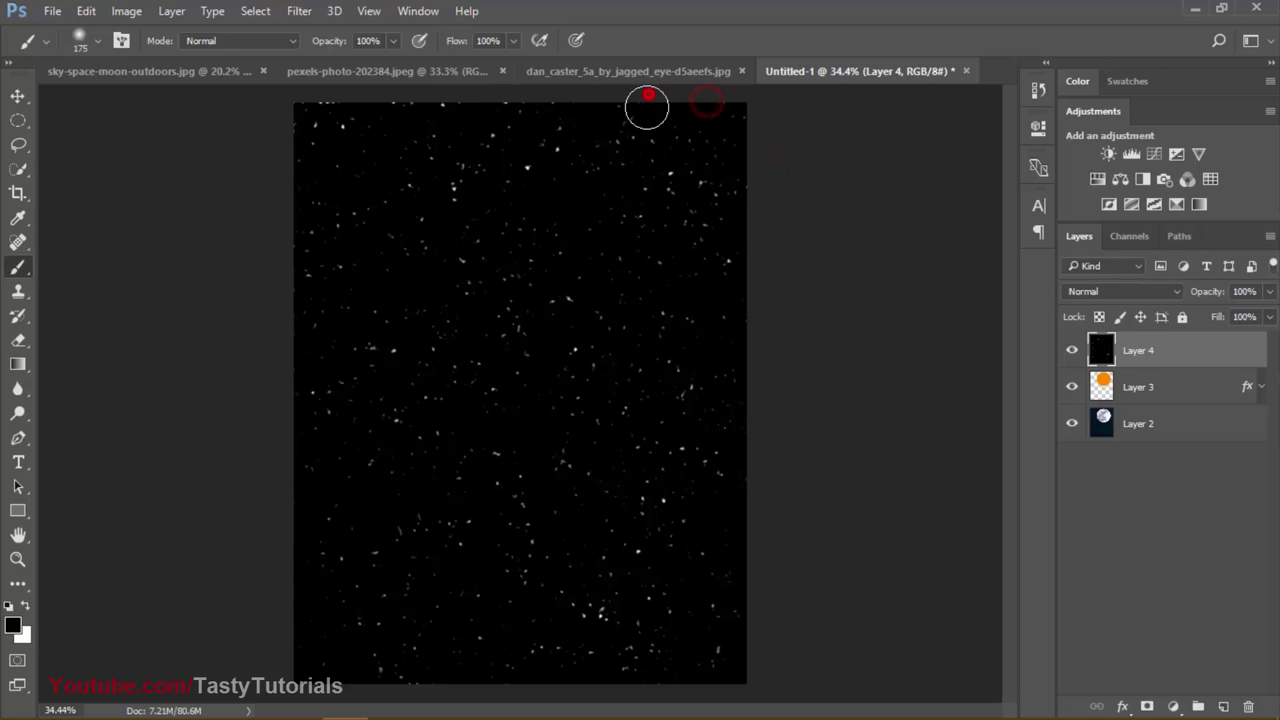
pyautogui.click(558, 98)
pyautogui.click(506, 98)
pyautogui.click(428, 105)
pyautogui.click(382, 103)
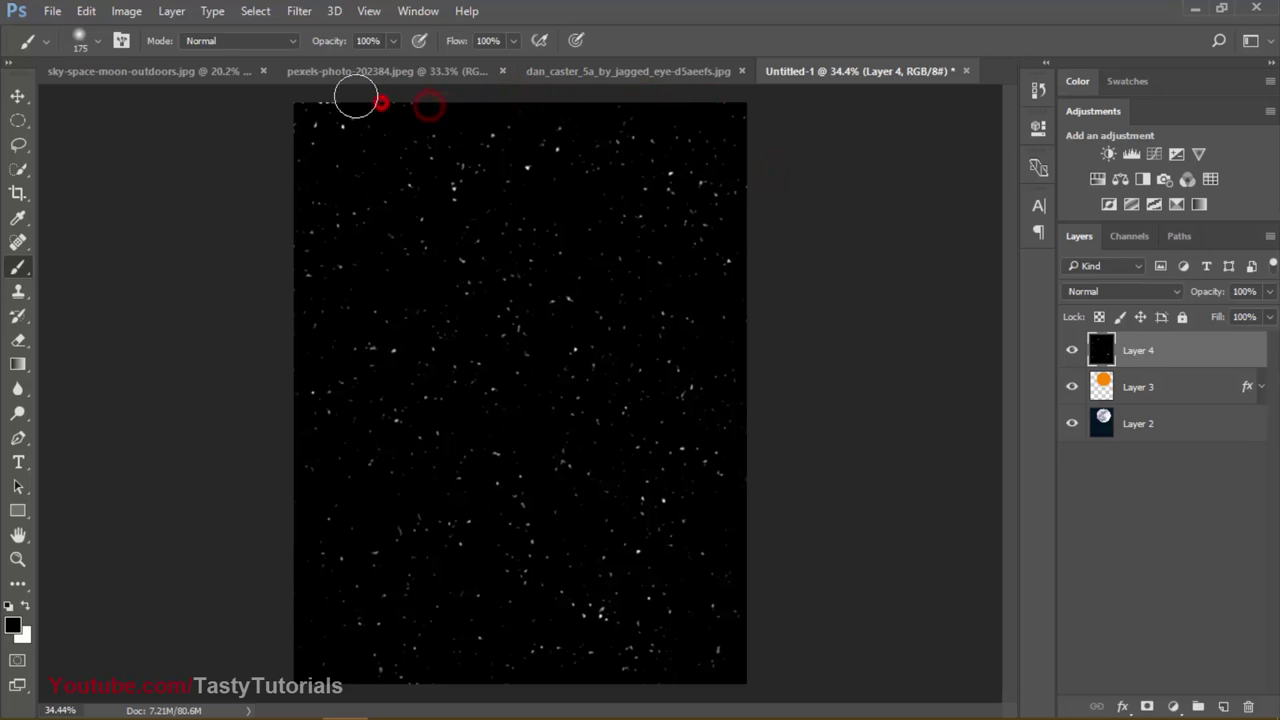
pyautogui.click(356, 97)
pyautogui.click(330, 96)
pyautogui.click(406, 94)
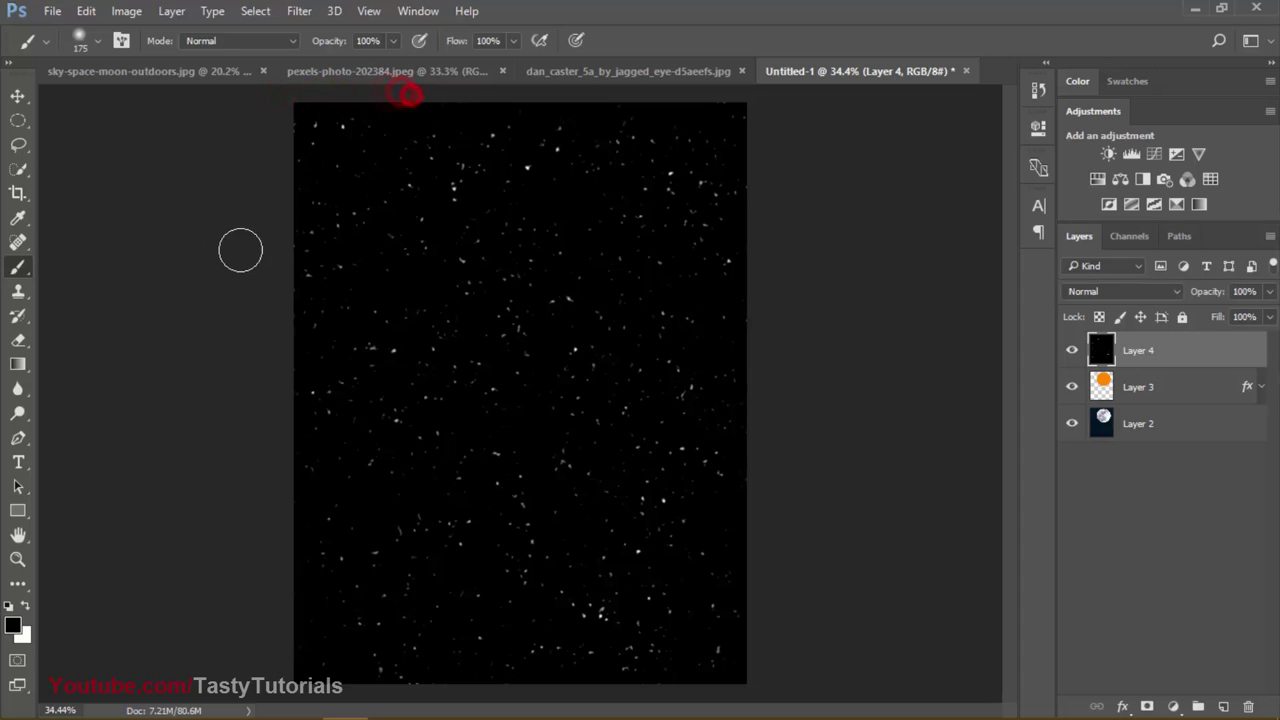
pyautogui.click(411, 686)
# Step: Set the speckle Layer 4's blend mode to Screen over the moonlit sky
pyautogui.click(1072, 350)
pyautogui.click(1072, 350)
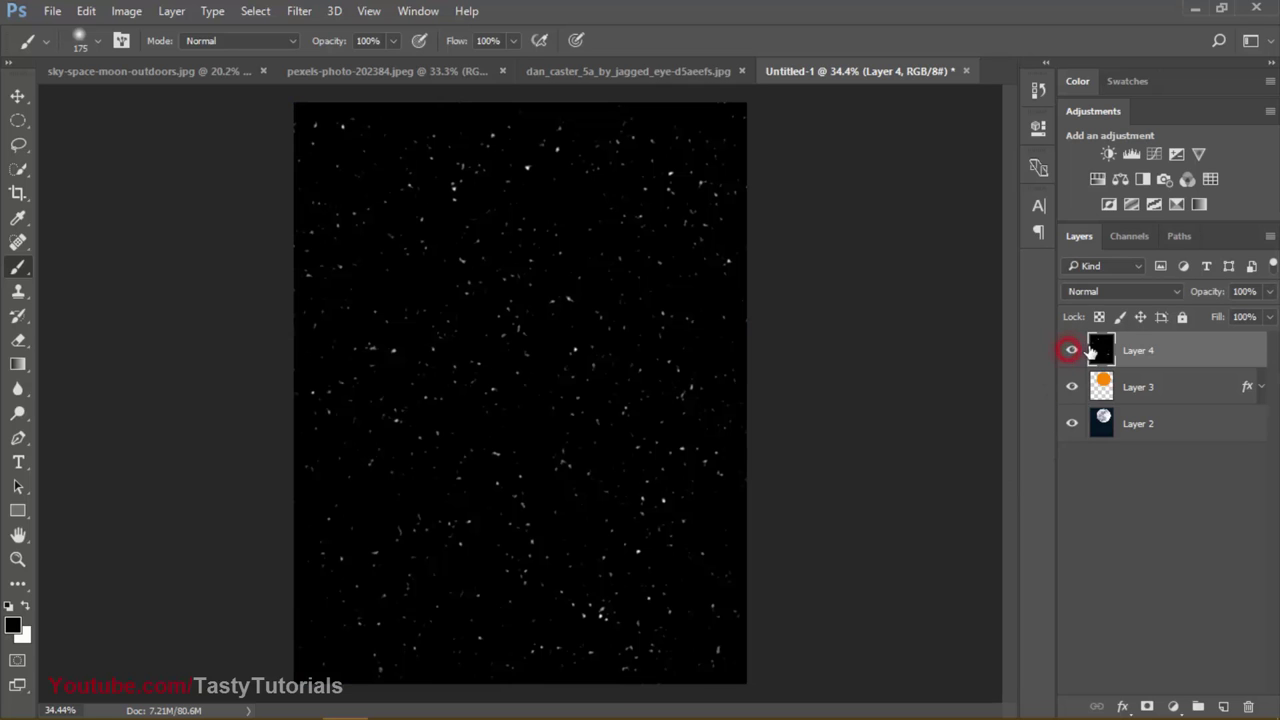
pyautogui.click(1100, 291)
pyautogui.click(1078, 420)
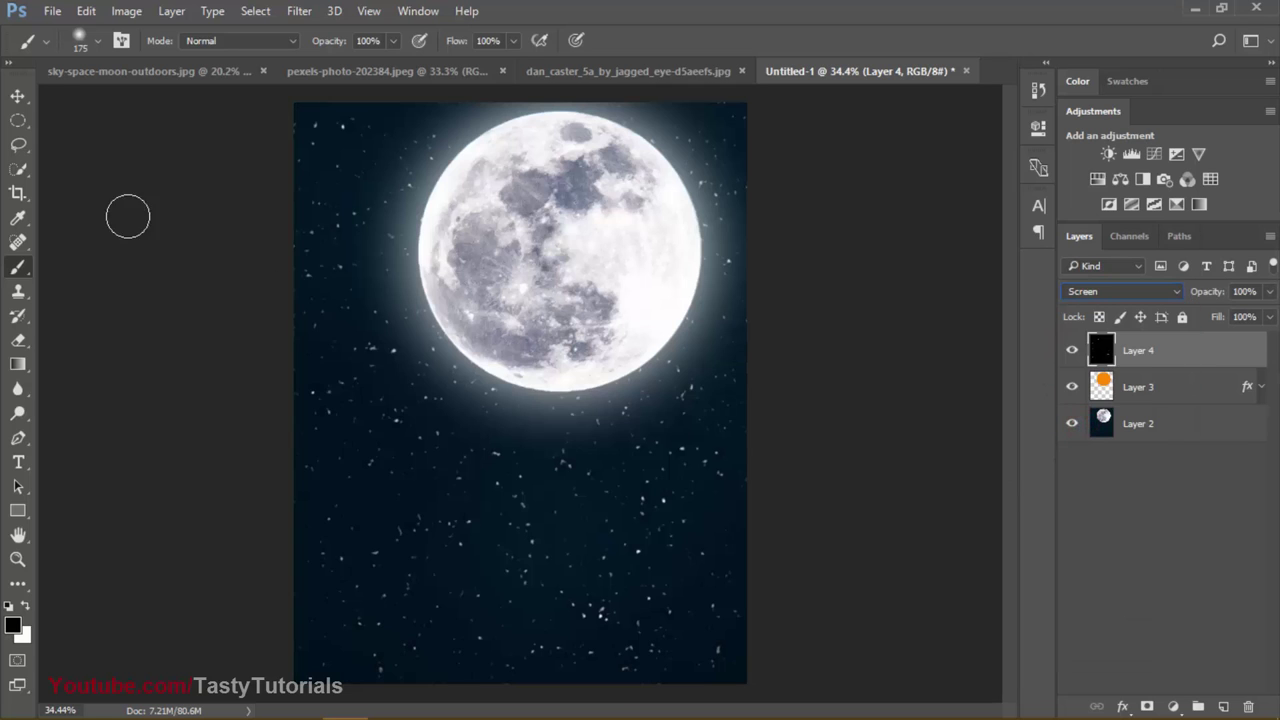
pyautogui.click(17, 95)
pyautogui.click(531, 257)
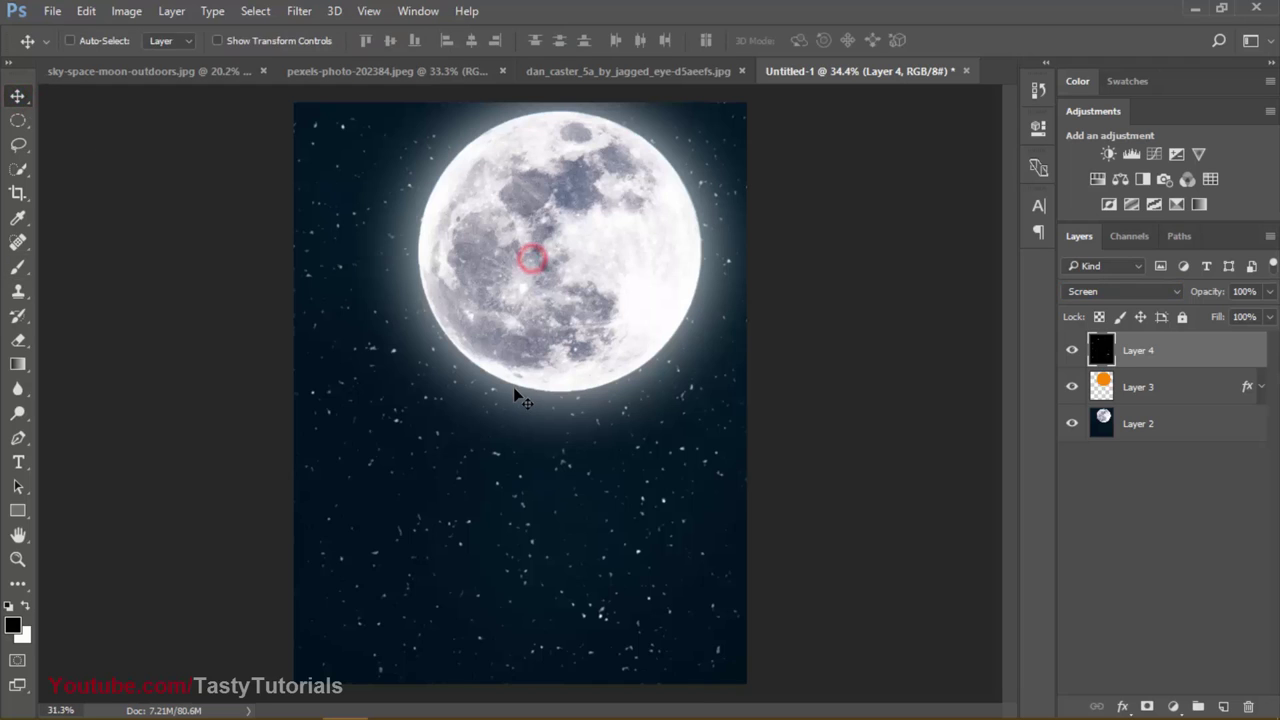
pyautogui.scroll(-1, 517, 390)
pyautogui.scroll(1, 517, 387)
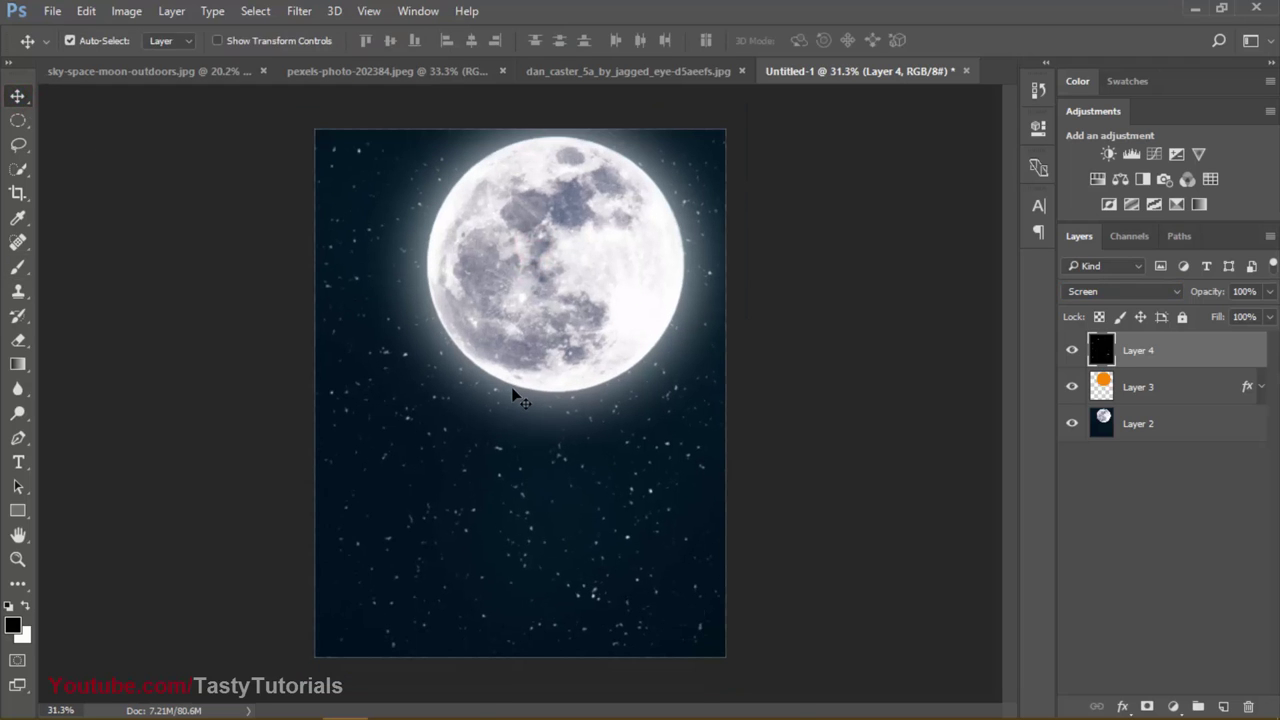
# Step: Scale the snow layer up to about 106% and commit the transform
pyautogui.hotkey('ctrl', 't')
pyautogui.scroll(-1, 512, 392)
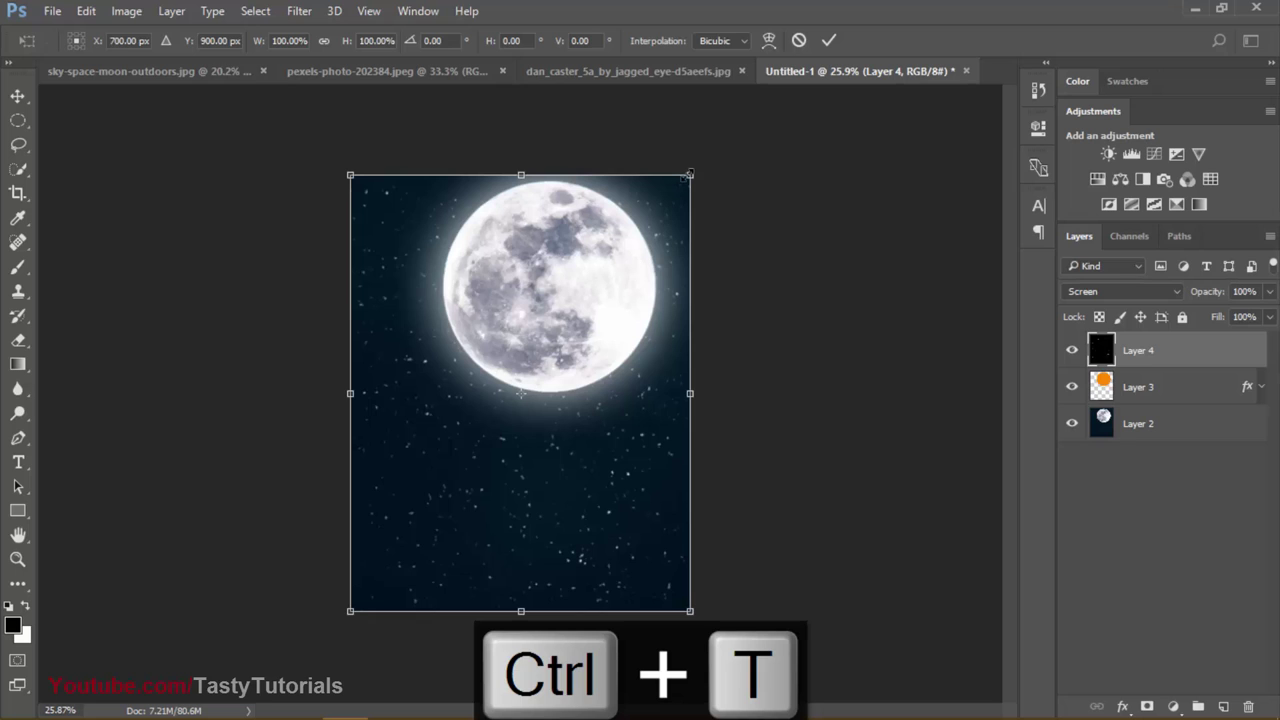
pyautogui.moveTo(690, 174); pyautogui.dragTo(700, 161)
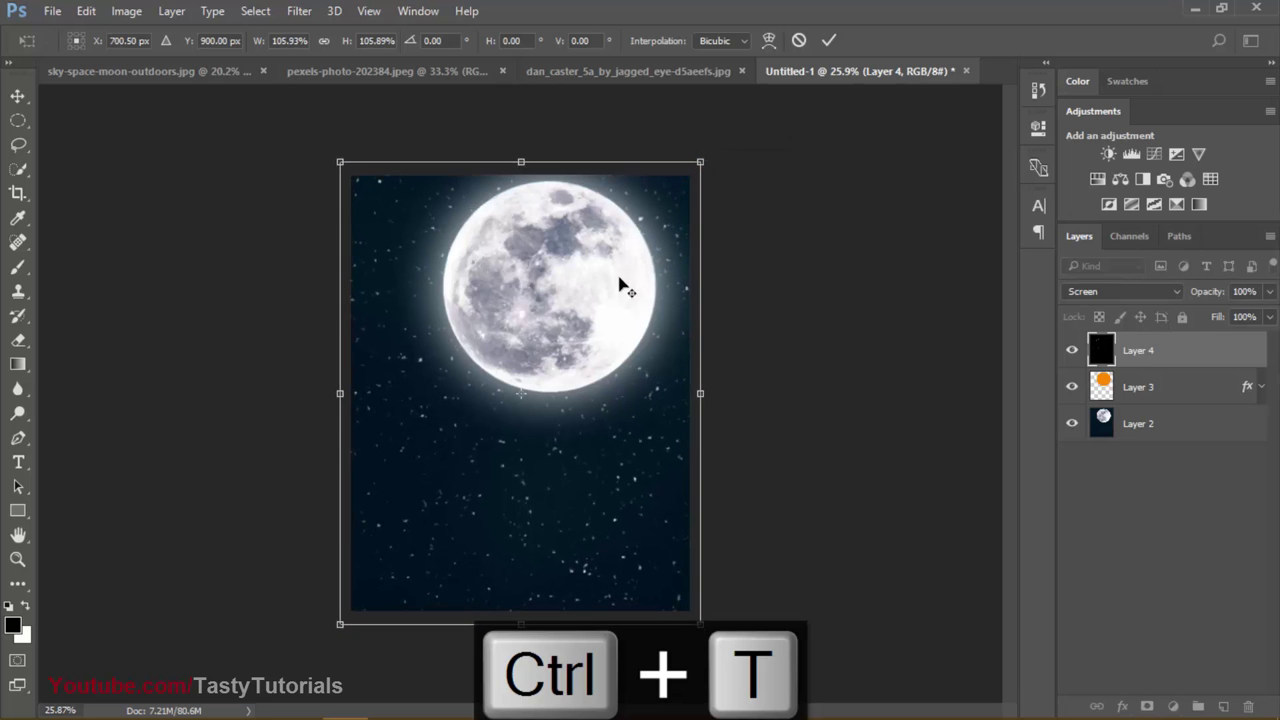
pyautogui.doubleClick(619, 282)
pyautogui.scroll(3, 563, 354)
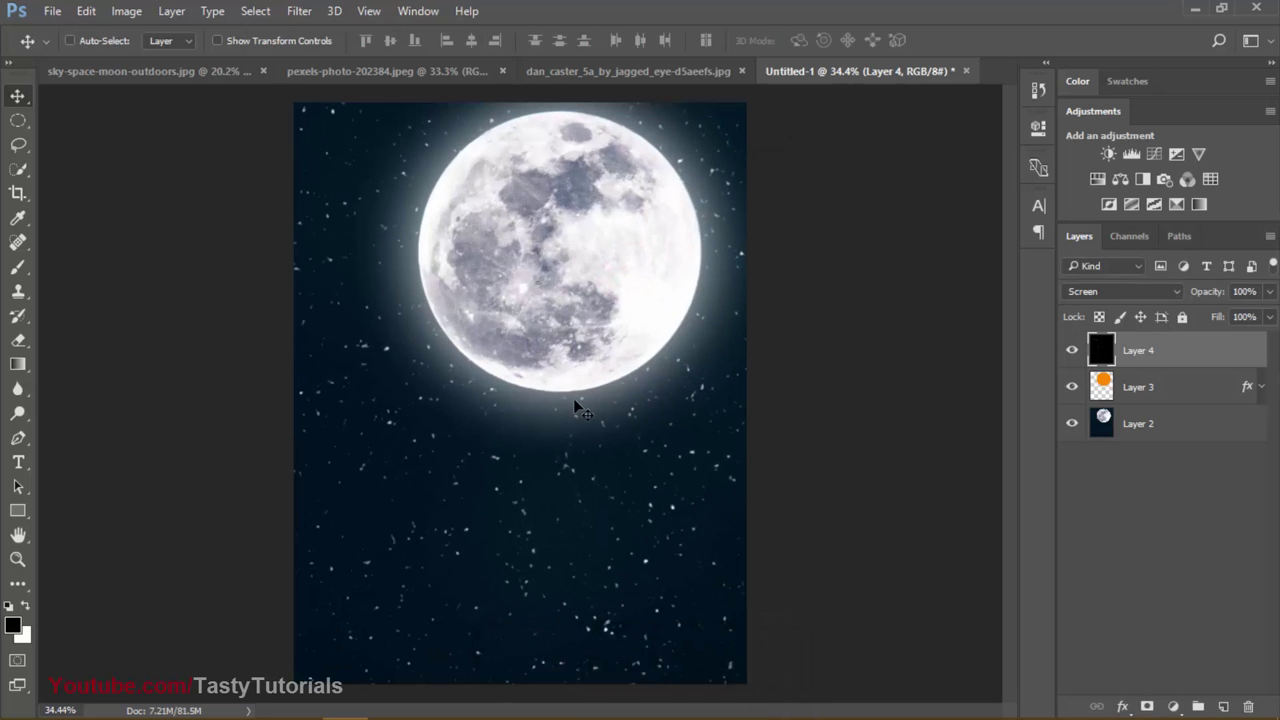
pyautogui.scroll(-1, 573, 398)
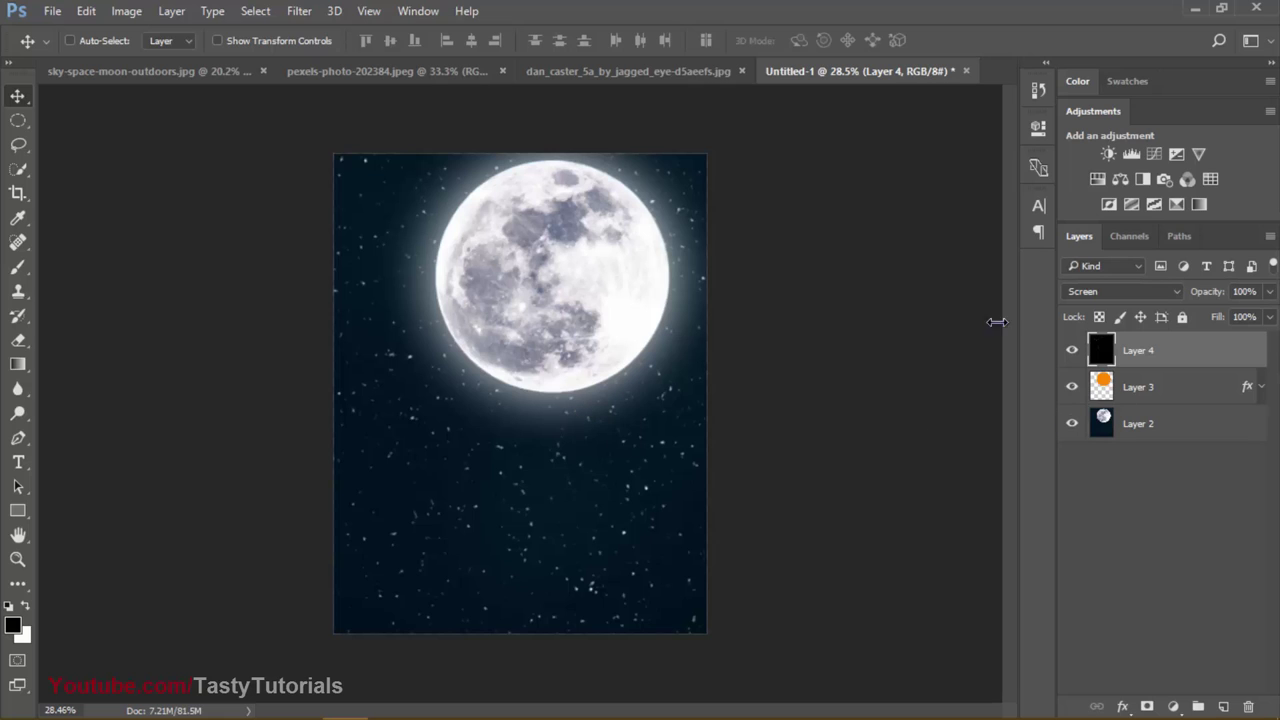
# Step: Bring the mountain-and-rocks photo into Untitled-1 as Layer 5, placed low and enlarged slightly
pyautogui.click(362, 72)
pyautogui.moveTo(549, 275); pyautogui.dragTo(523, 329)
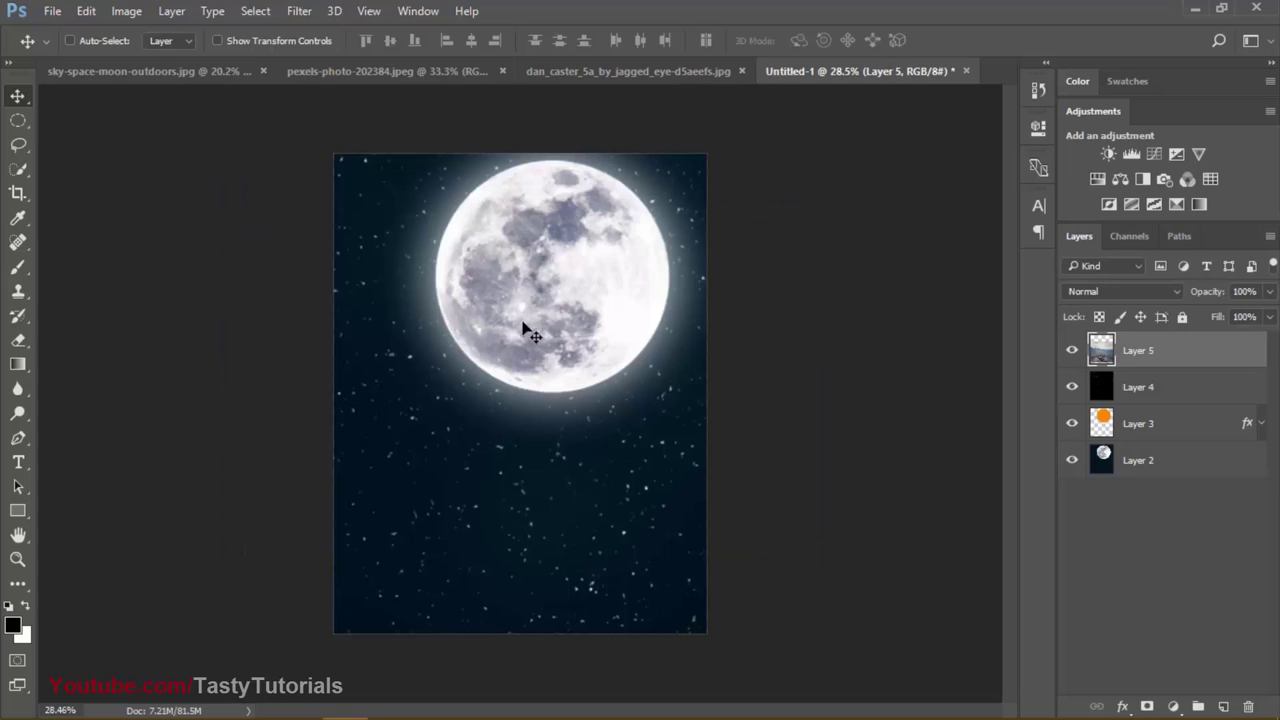
pyautogui.moveTo(563, 434); pyautogui.dragTo(562, 458)
pyautogui.hotkey('ctrl', 't')
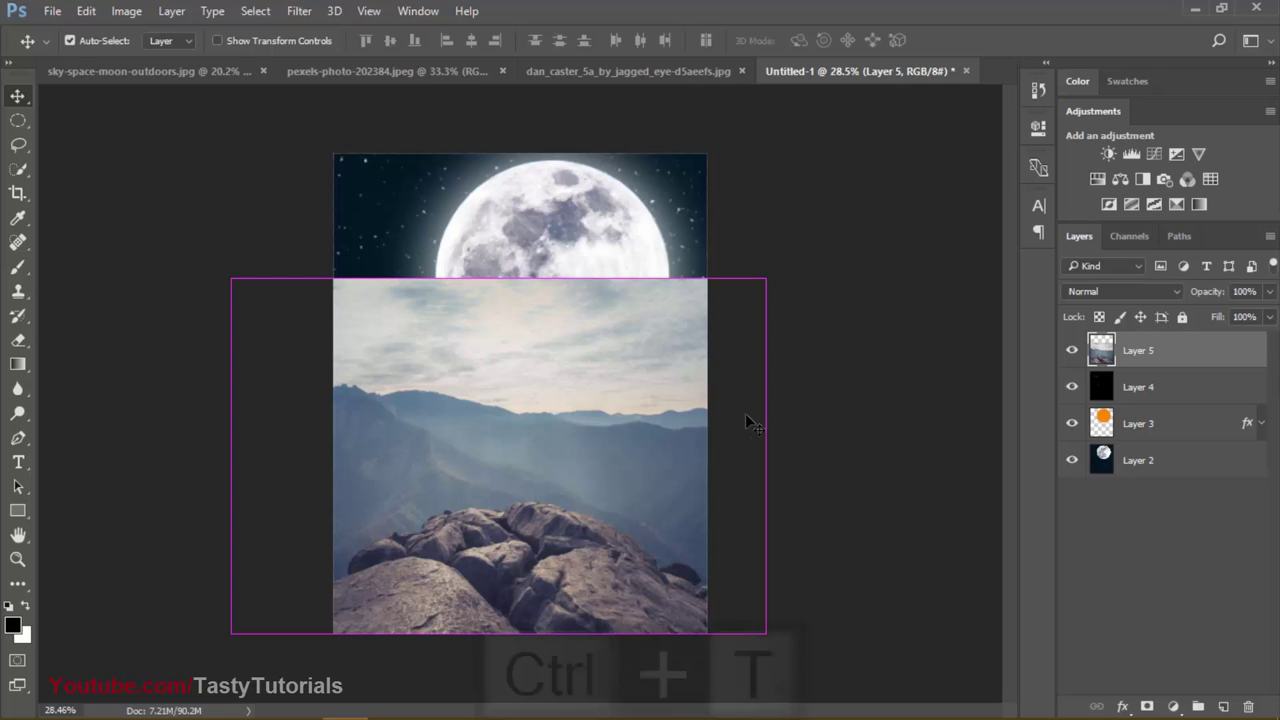
pyautogui.moveTo(712, 308); pyautogui.dragTo(718, 299)
pyautogui.doubleClick(664, 376)
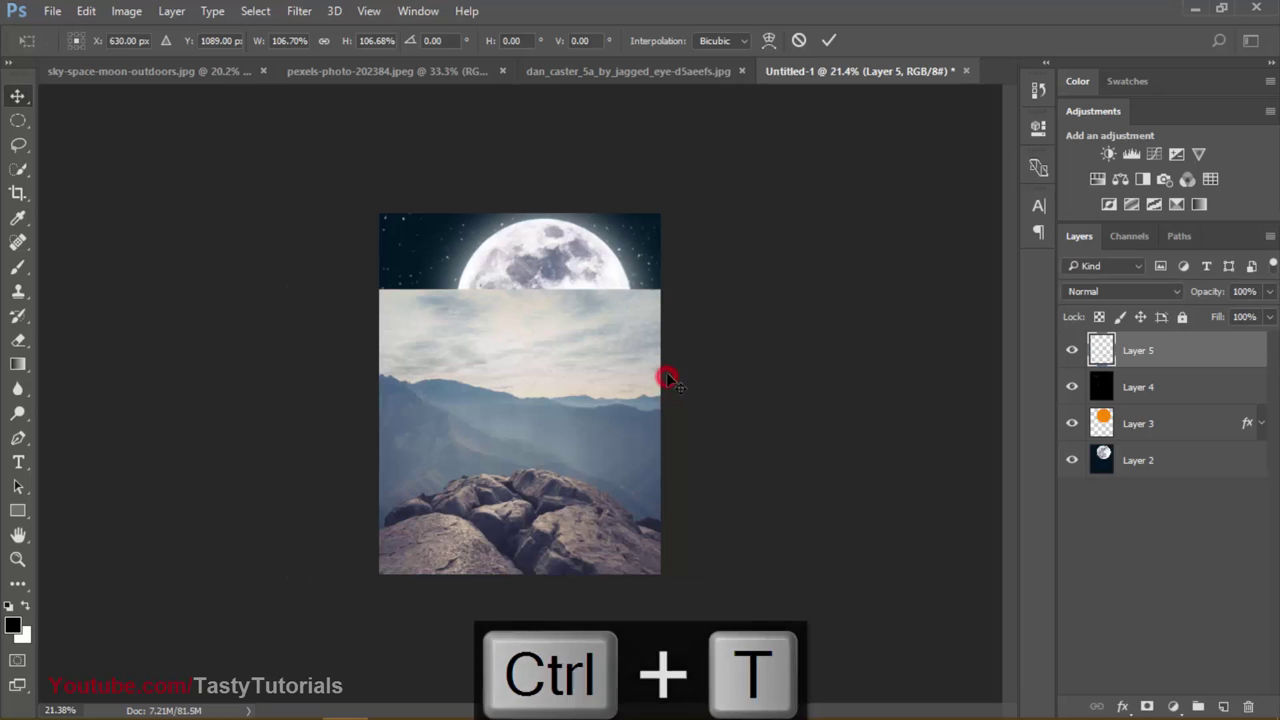
# Step: Add a white layer mask to Layer 5 and bring up the Gradient Editor
pyautogui.click(1146, 707)
pyautogui.press('g')
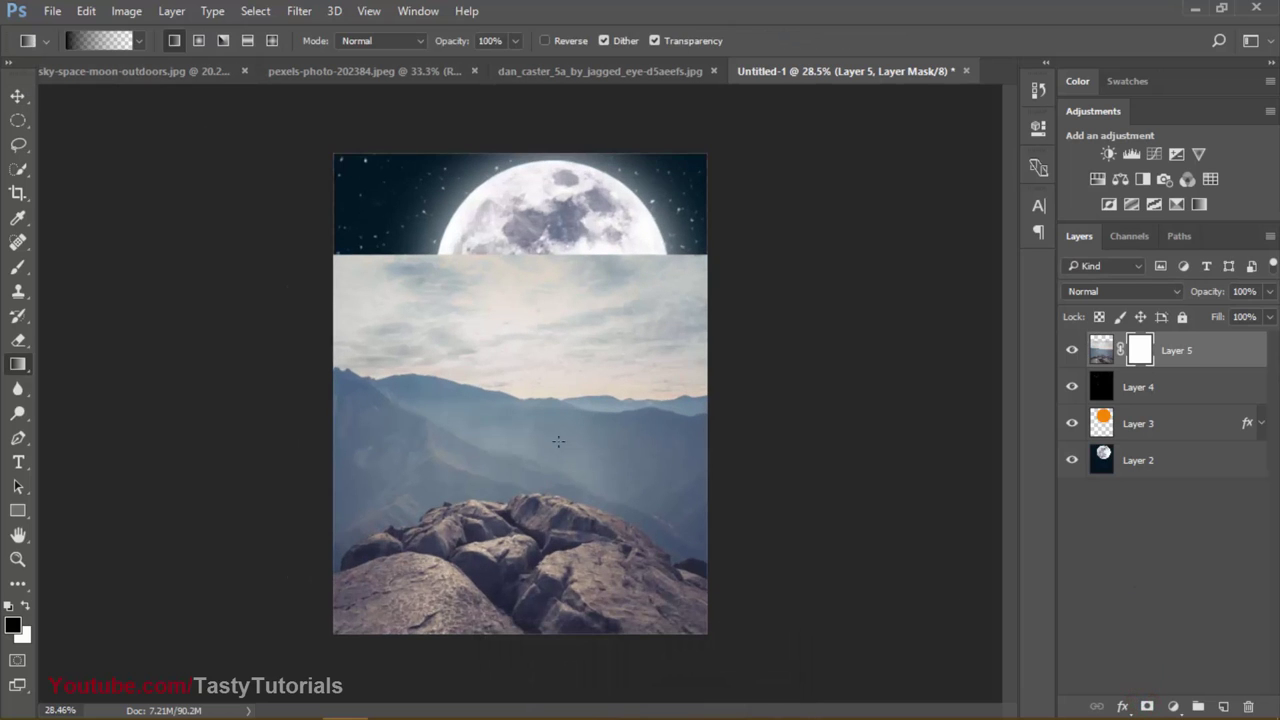
pyautogui.click(105, 40)
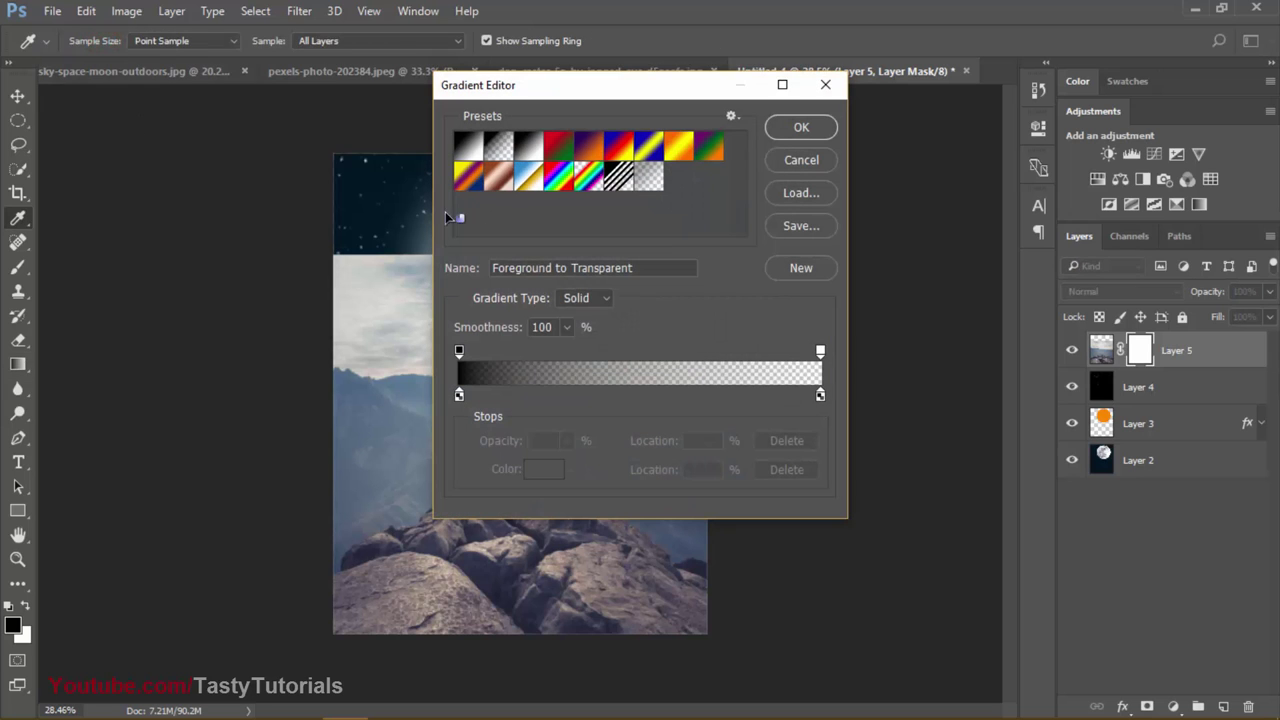
# Step: Choose the black-to-white Foreground to Background gradient and try several fades on Layer 5's mask
pyautogui.click(468, 146)
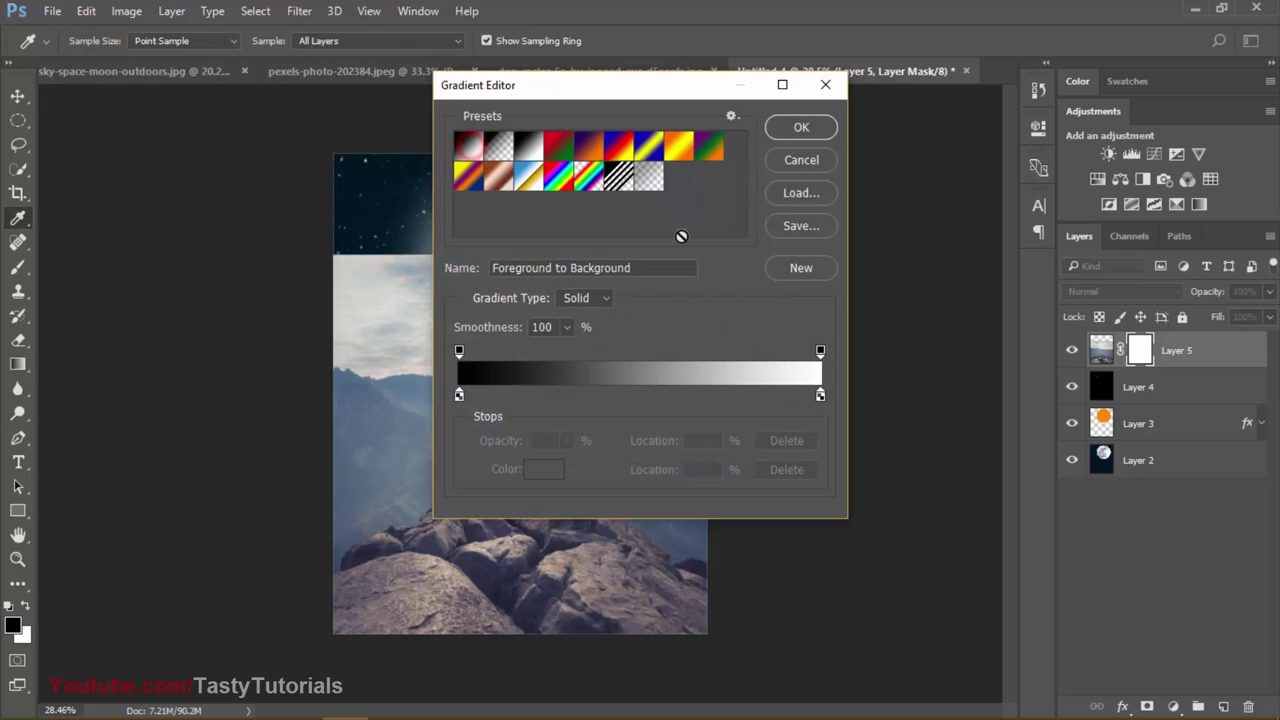
pyautogui.click(800, 129)
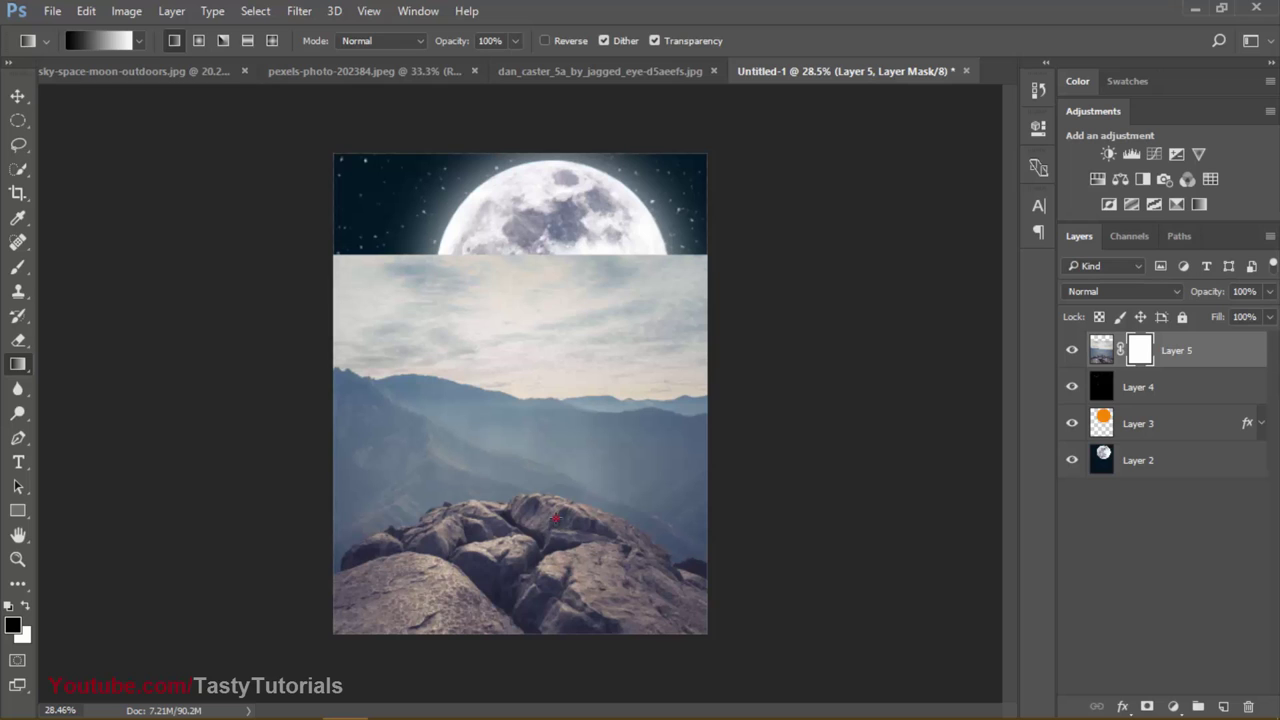
pyautogui.moveTo(556, 518); pyautogui.dragTo(554, 238)
pyautogui.hotkey('ctrl', 'alt', 'z')
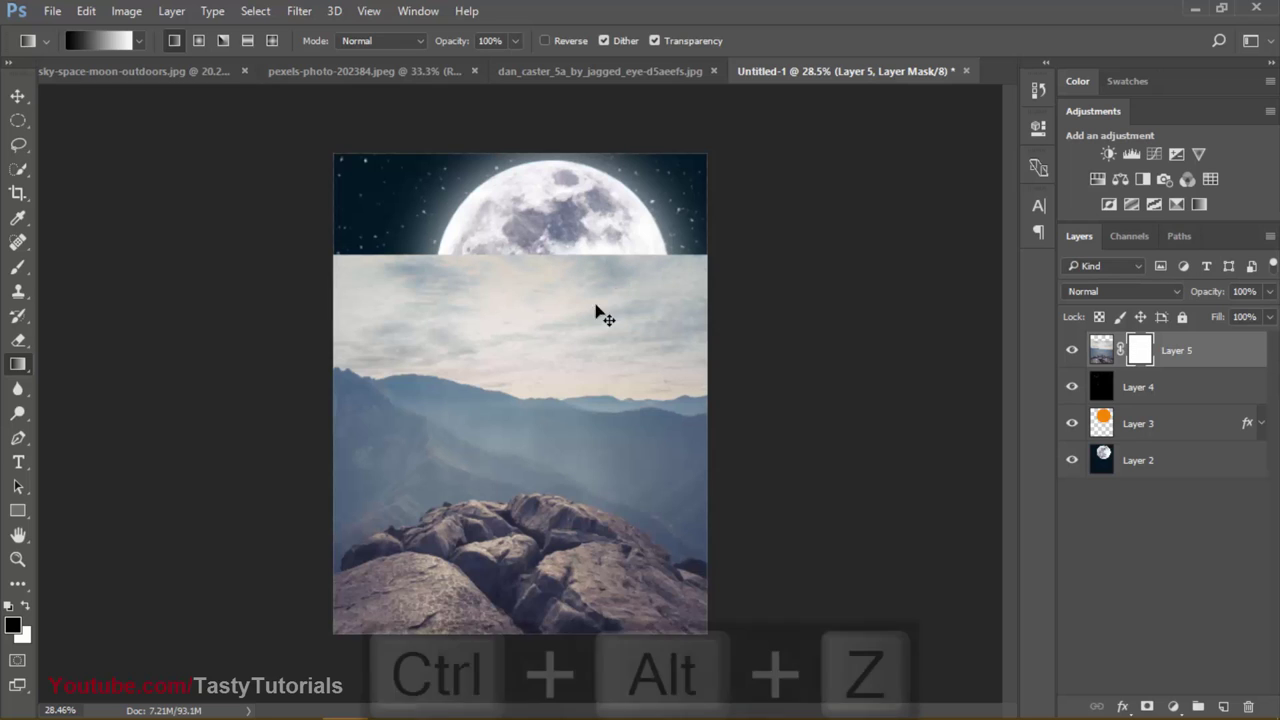
pyautogui.moveTo(569, 309); pyautogui.dragTo(550, 438)
pyautogui.hotkey('ctrl', 'alt', 'z')
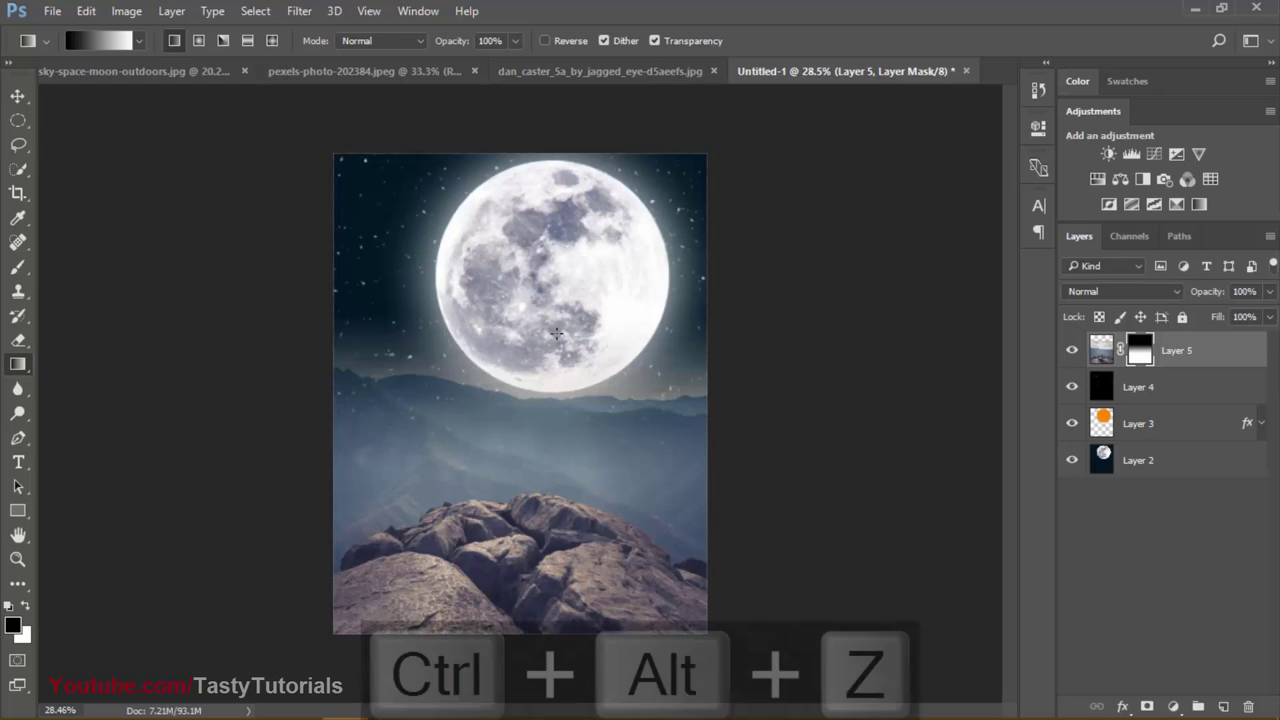
# Step: Settle on a mask gradient from below the moon downward so the rocks fade into the starry sky
pyautogui.moveTo(556, 333); pyautogui.dragTo(496, 409)
pyautogui.hotkey('ctrl', 'alt', 'z')
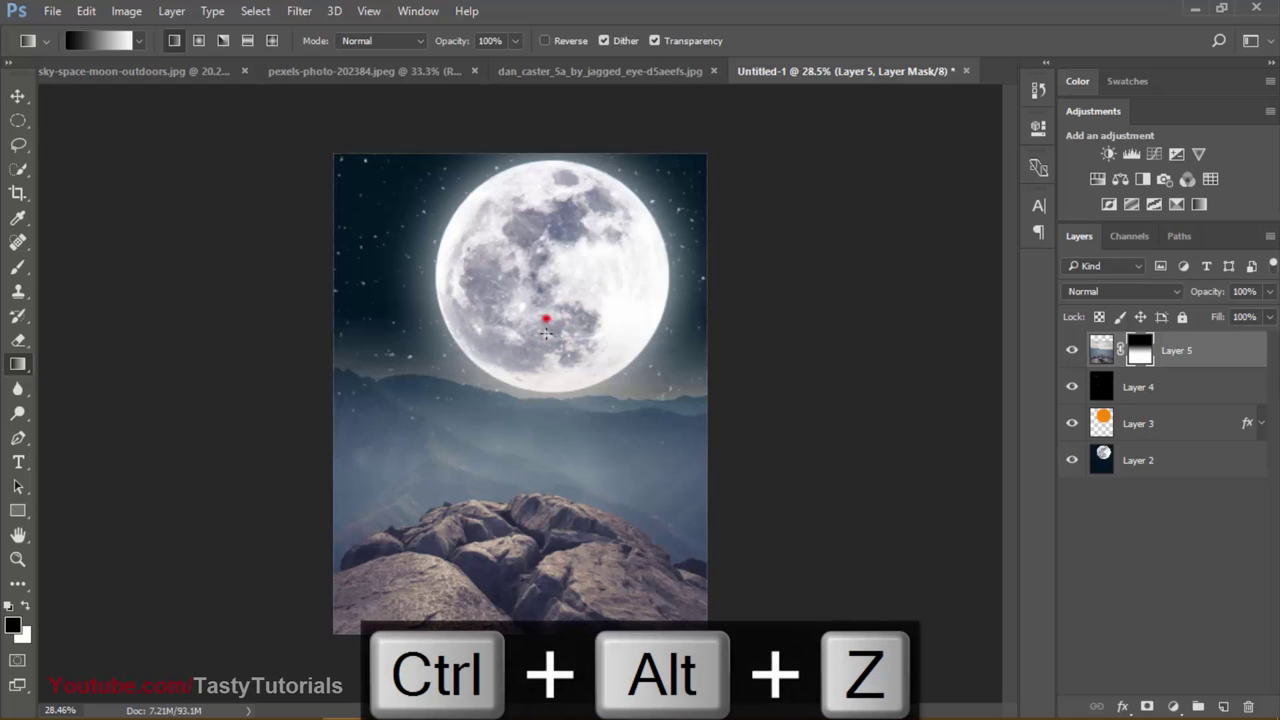
pyautogui.moveTo(546, 318); pyautogui.dragTo(541, 443)
pyautogui.hotkey('ctrl', 'alt', 'z')
pyautogui.moveTo(531, 343); pyautogui.dragTo(545, 390)
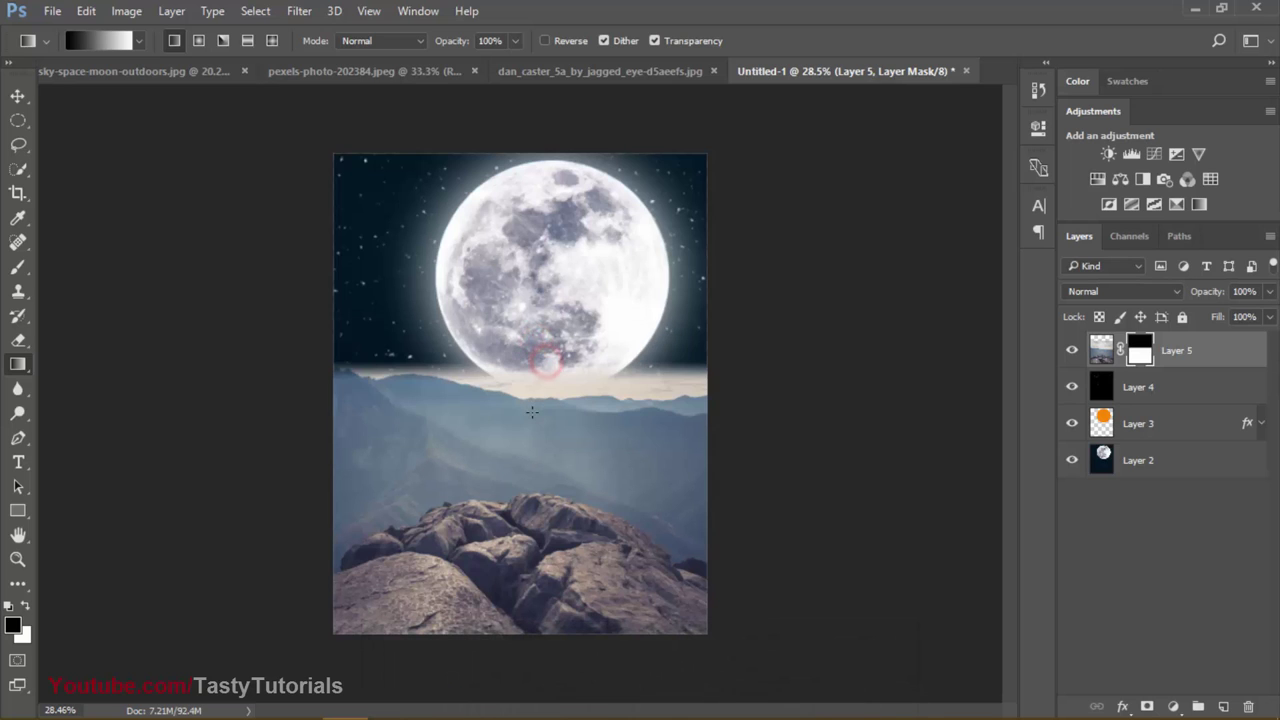
pyautogui.hotkey('ctrl', 'z')
pyautogui.moveTo(560, 271)
pyautogui.mouseDown()
pyautogui.moveTo(547, 455)
pyautogui.moveTo(547, 432)
pyautogui.mouseUp()
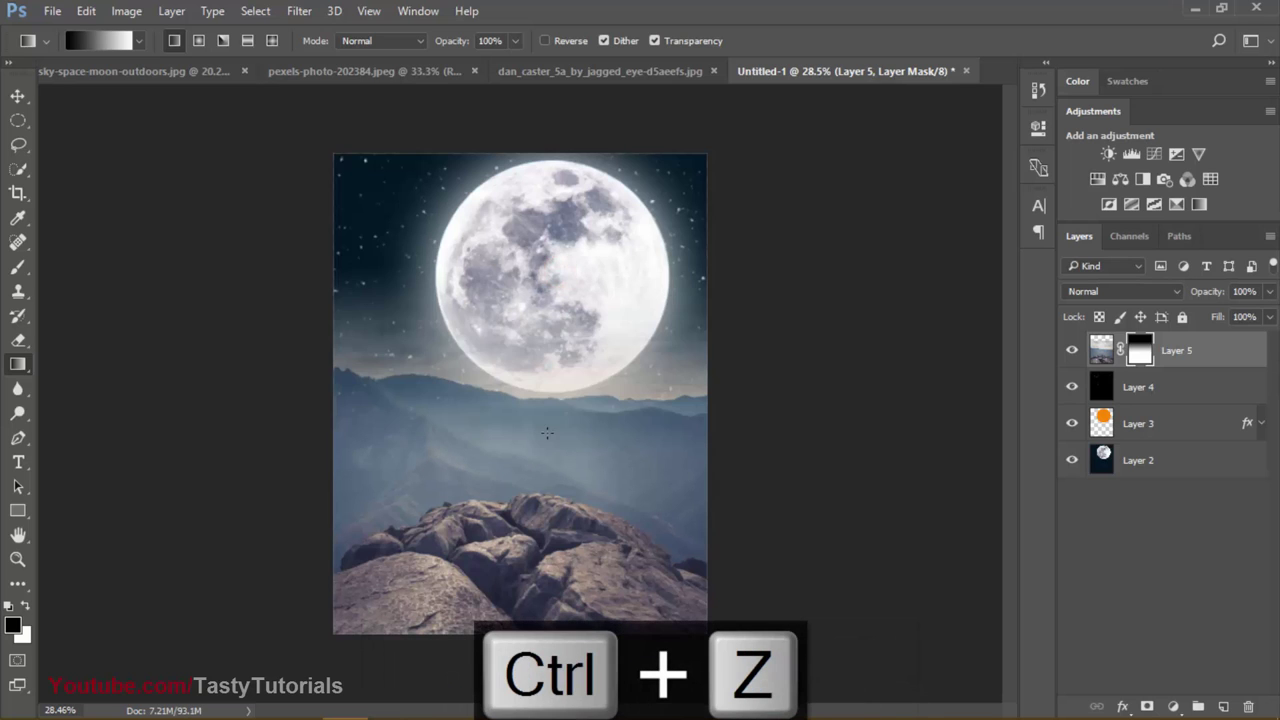
pyautogui.moveTo(551, 347); pyautogui.dragTo(553, 450)
pyautogui.moveTo(551, 330); pyautogui.dragTo(537, 564)
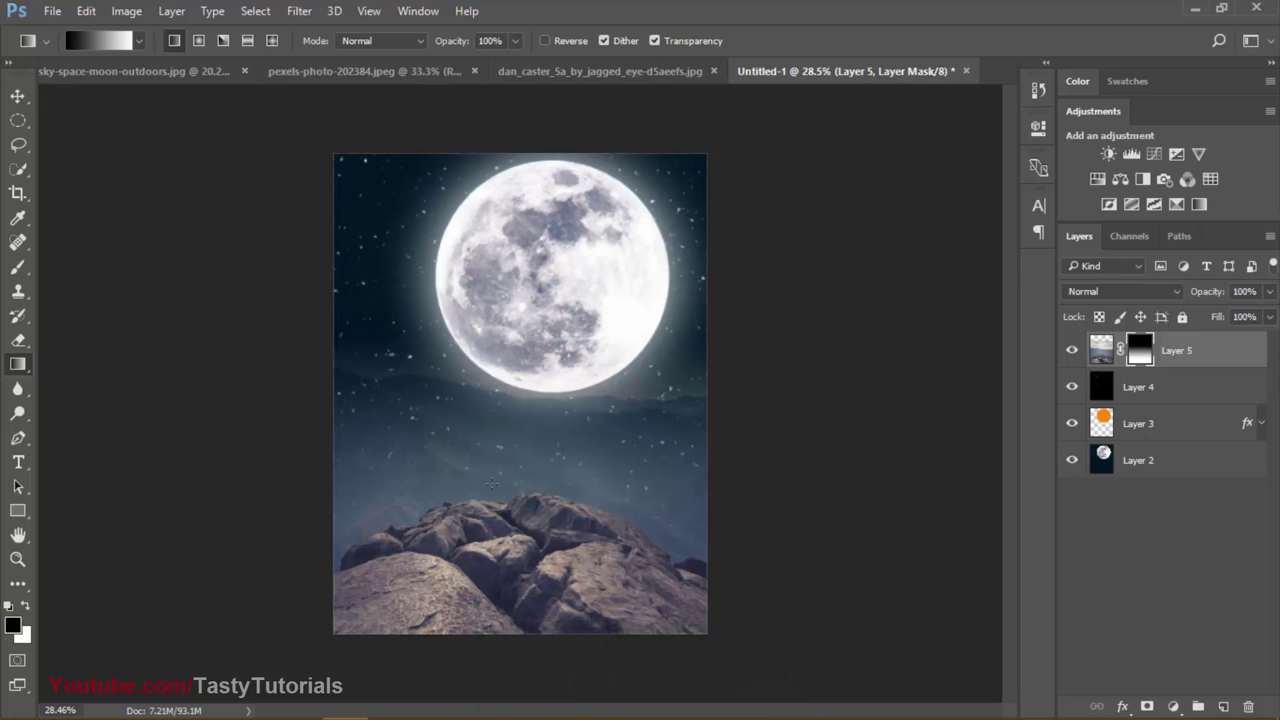
pyautogui.scroll(3, 491, 484)
pyautogui.hotkey('ctrl', '0')
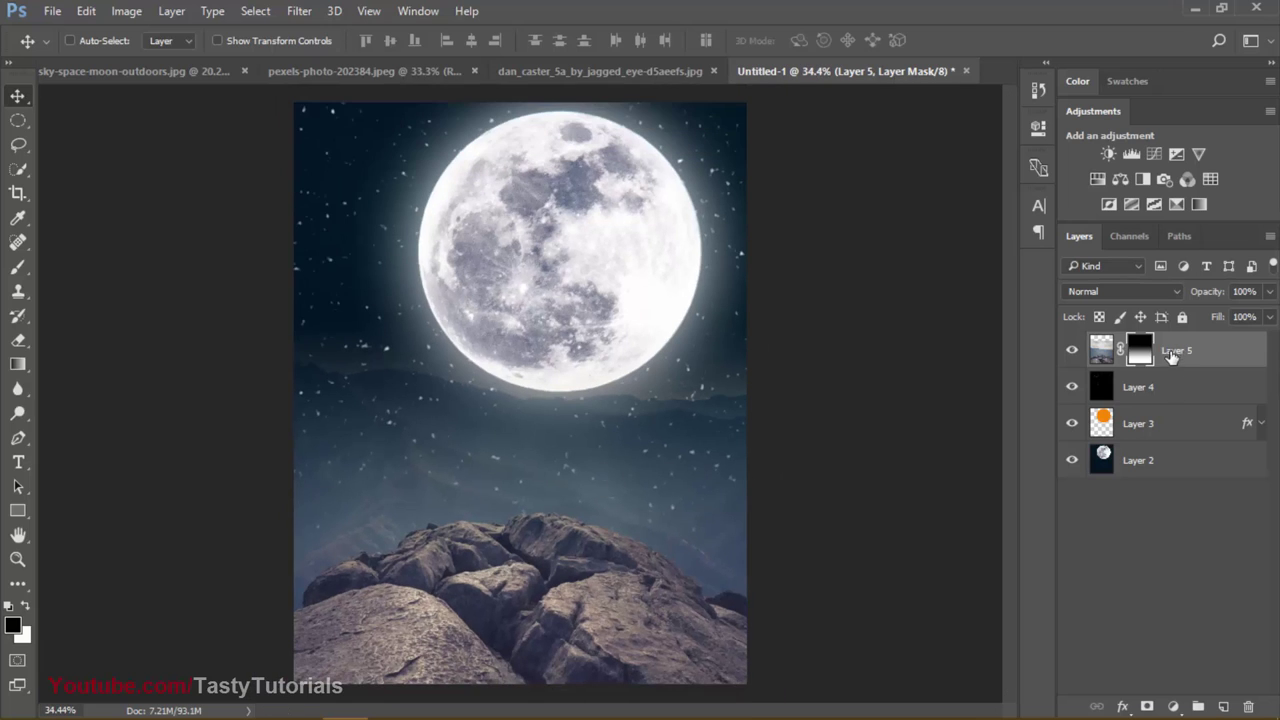
pyautogui.click(1185, 360)
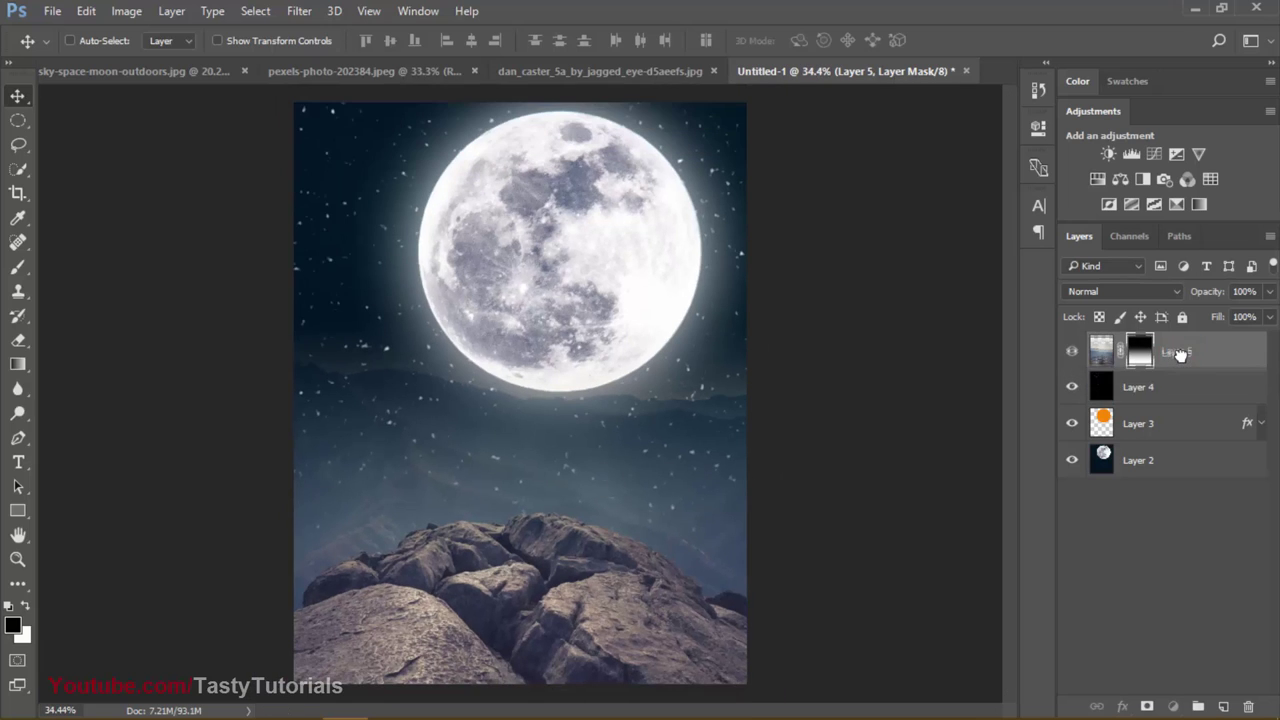
pyautogui.moveTo(1170, 423); pyautogui.dragTo(1176, 336)
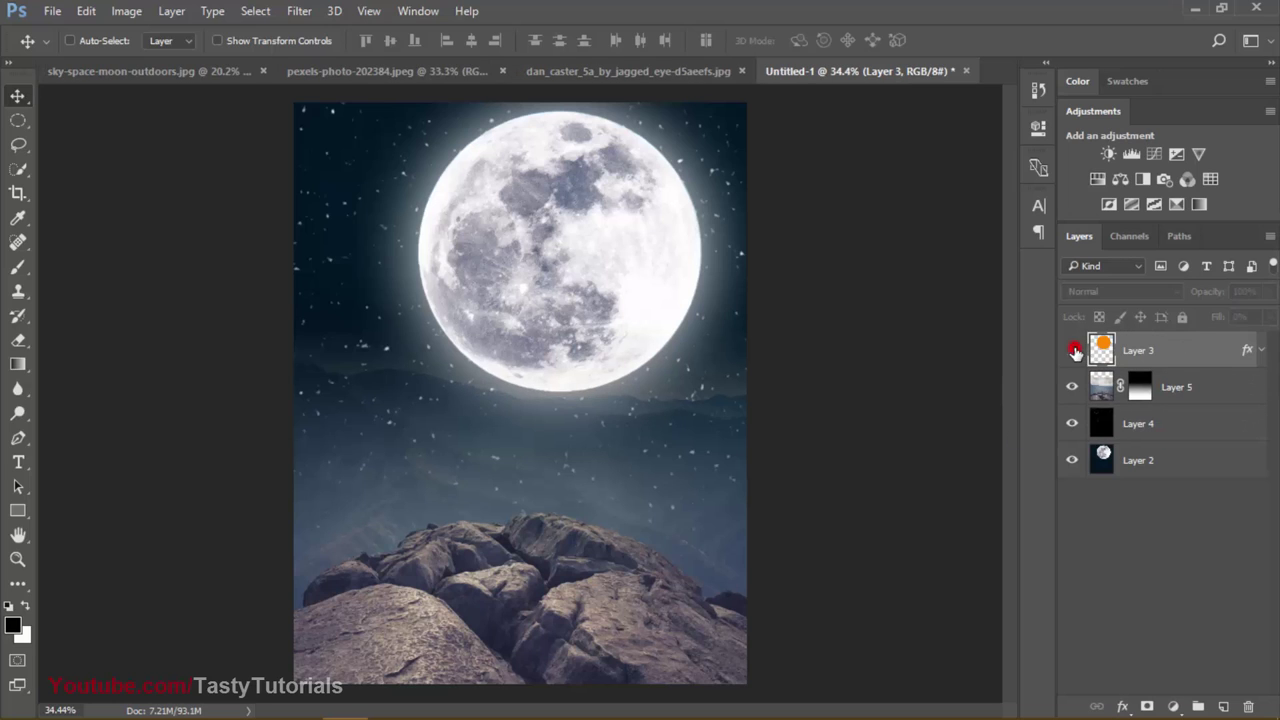
pyautogui.click(1072, 350)
pyautogui.click(1072, 350)
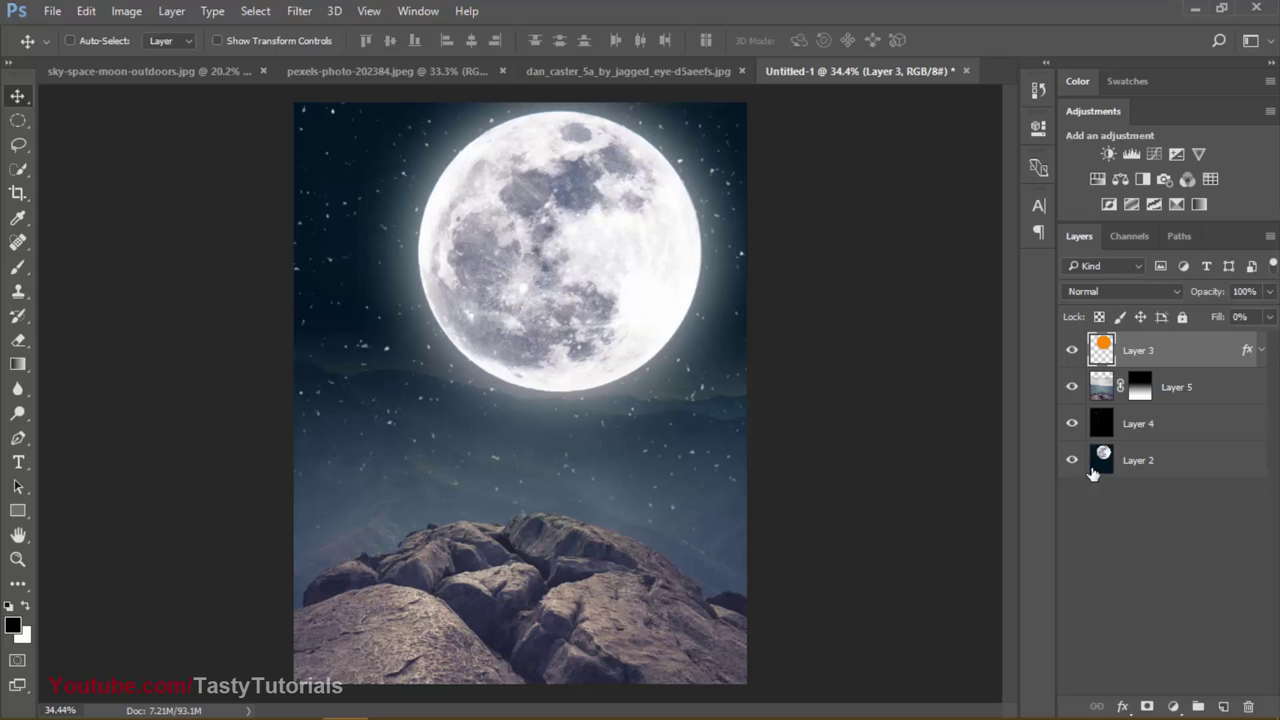
pyautogui.moveTo(1177, 354); pyautogui.dragTo(1166, 426)
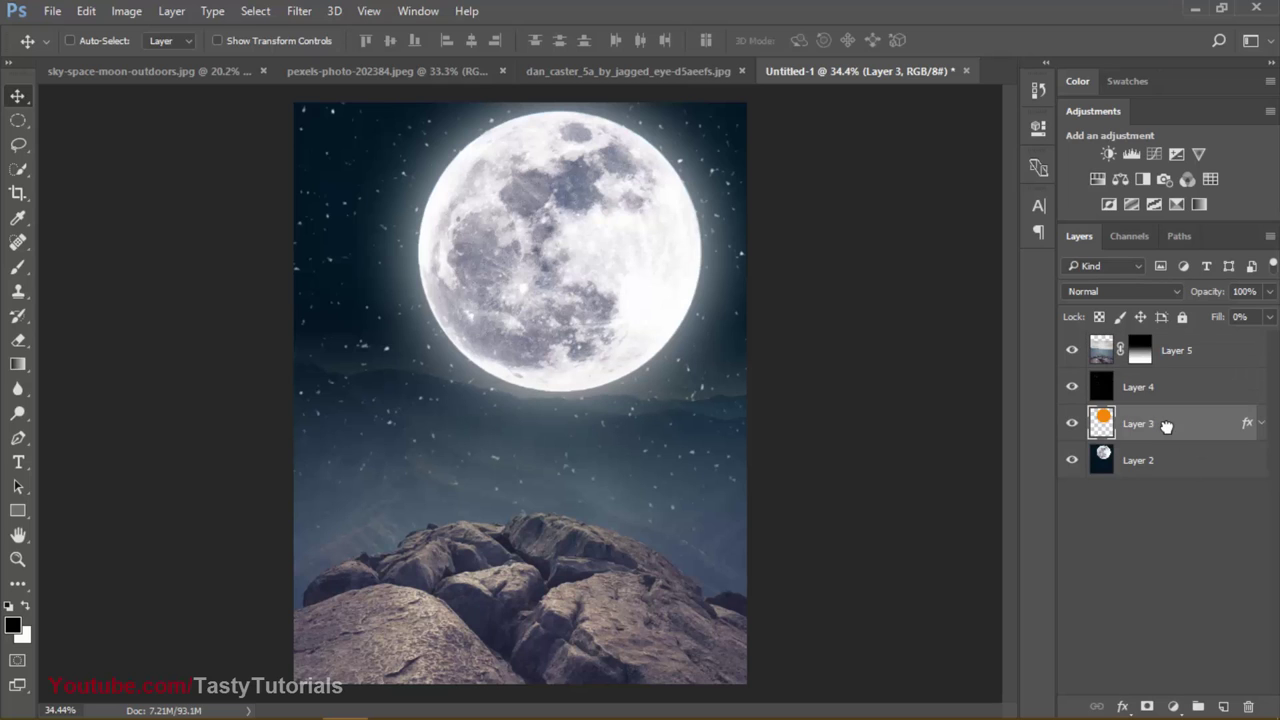
pyautogui.scroll(-1, 540, 440)
pyautogui.scroll(-1, 551, 463)
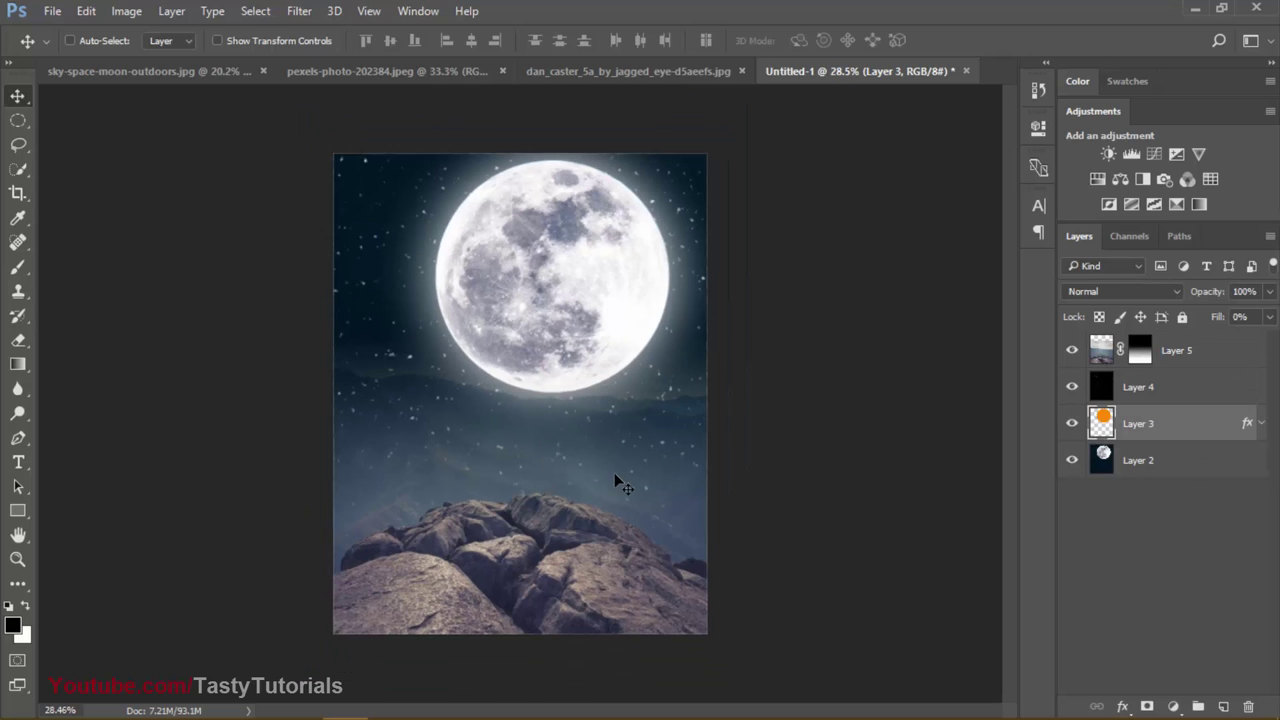
pyautogui.scroll(1, 614, 486)
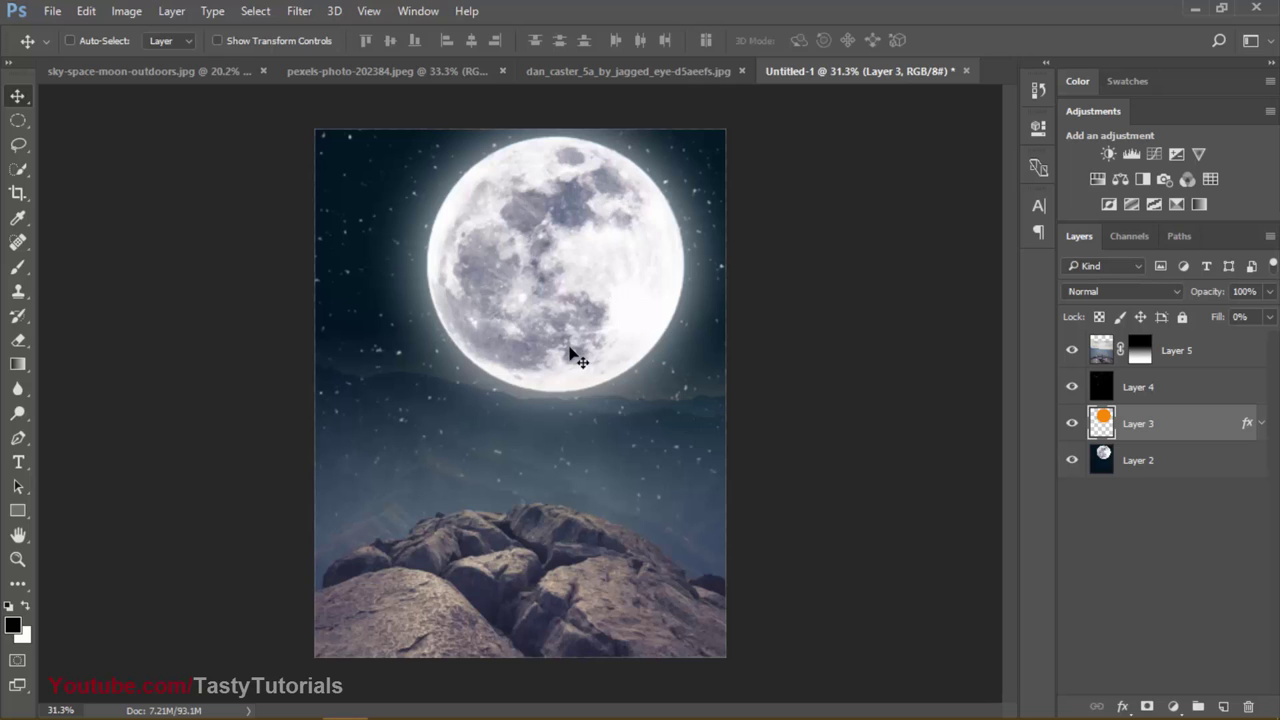
pyautogui.scroll(1, 521, 467)
pyautogui.scroll(-1, 513, 583)
pyautogui.click(1210, 350)
pyautogui.click(1073, 350)
pyautogui.click(1073, 350)
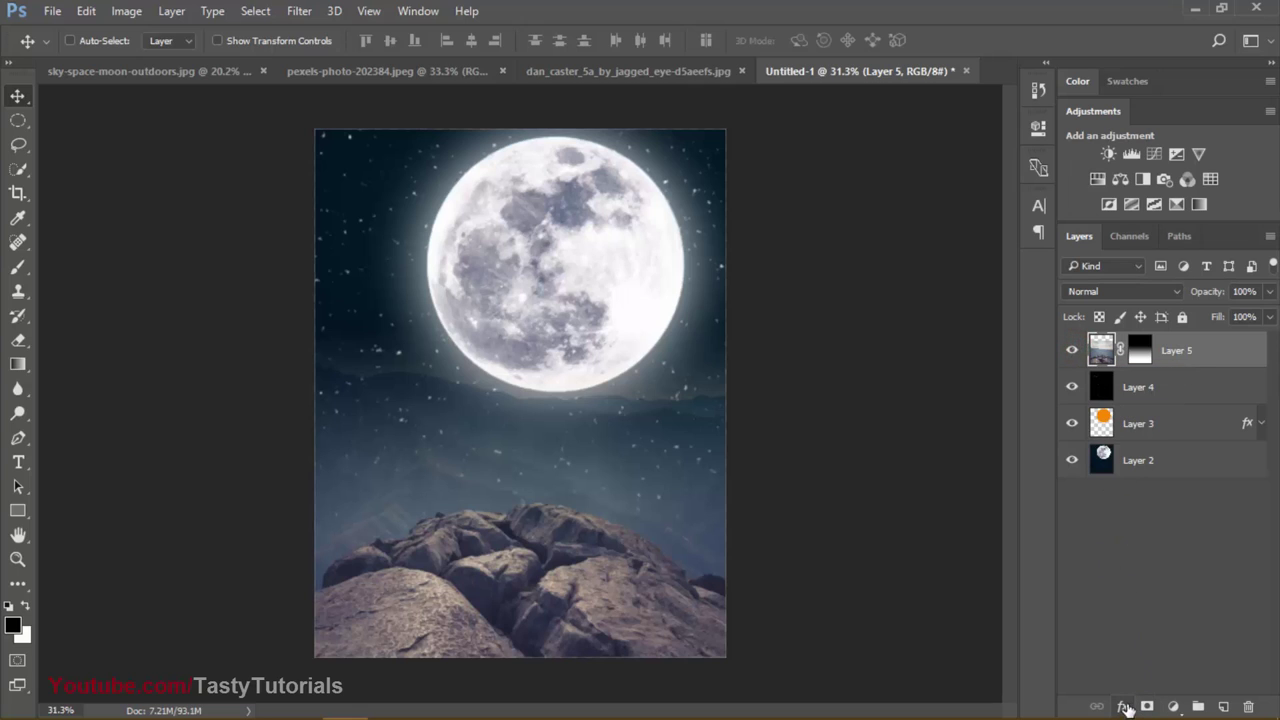
# Step: Add a Color Balance layer clipped to Layer 5 with Cyan-Red -28 and Yellow-Blue +17
pyautogui.click(1173, 706)
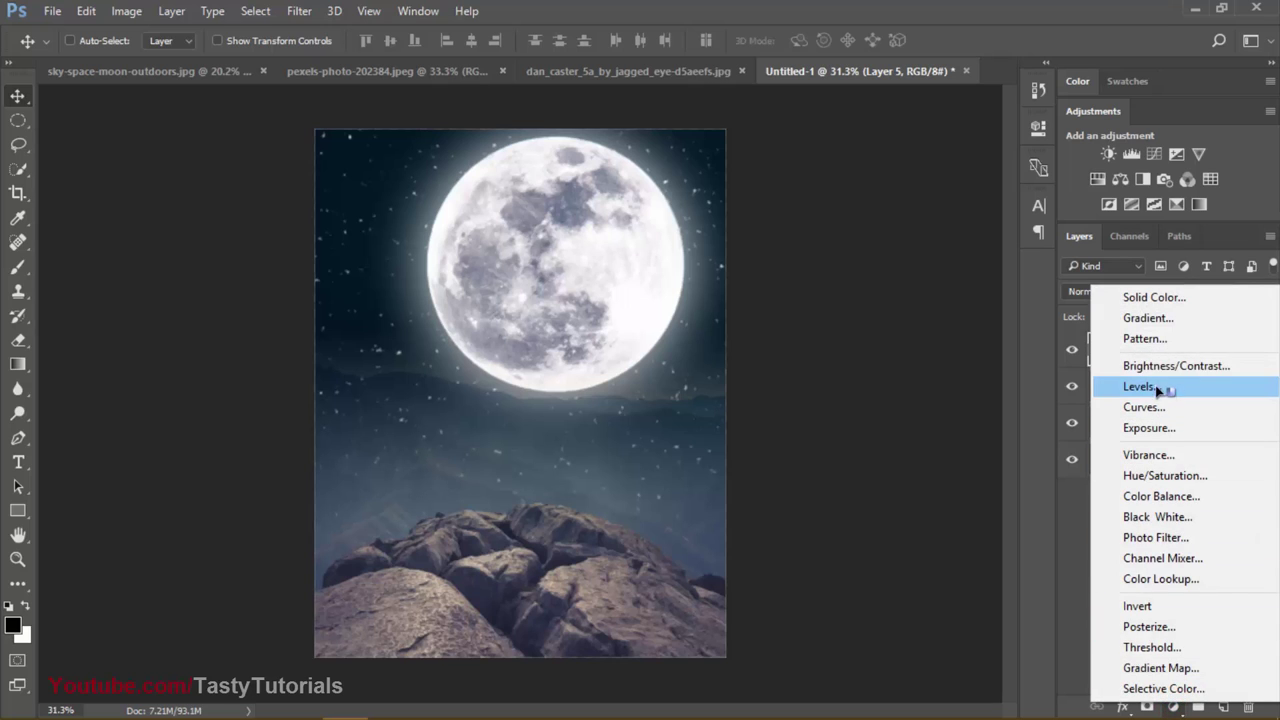
pyautogui.click(1156, 493)
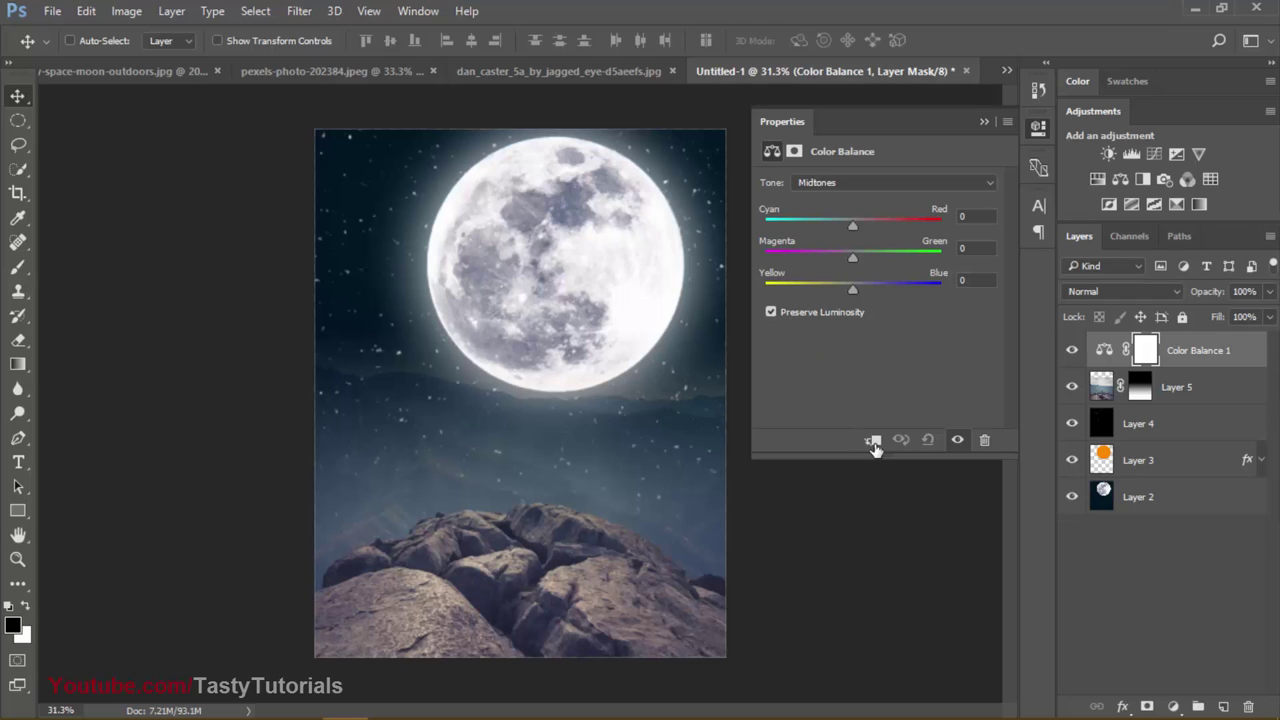
pyautogui.click(873, 441)
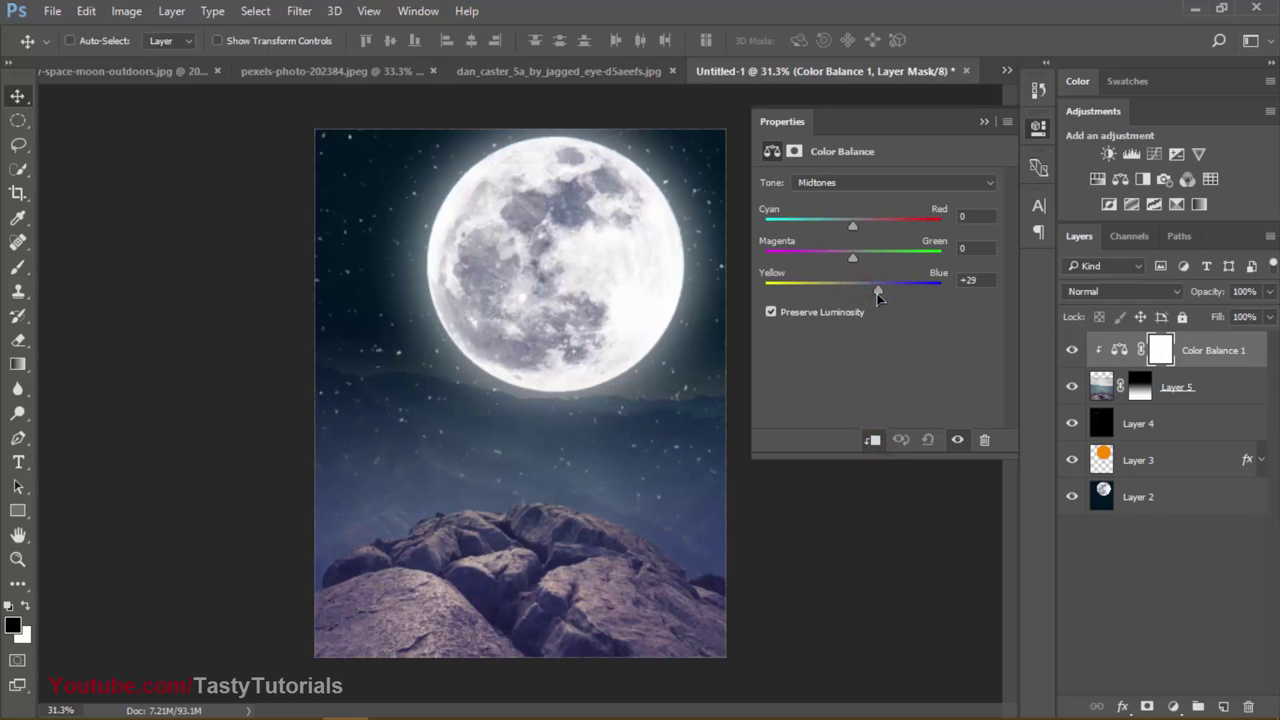
pyautogui.moveTo(852, 225); pyautogui.dragTo(830, 226)
pyautogui.click(983, 122)
pyautogui.scroll(1, 548, 500)
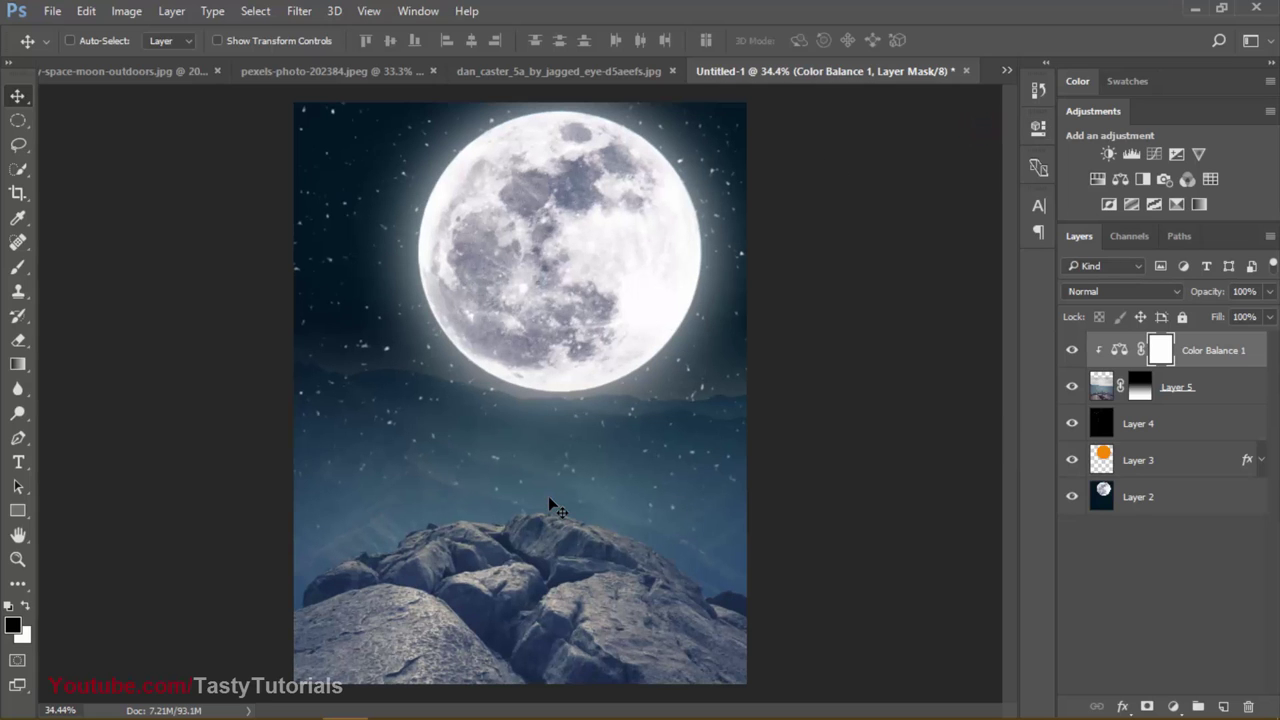
pyautogui.scroll(1, 548, 496)
pyautogui.scroll(-2, 548, 496)
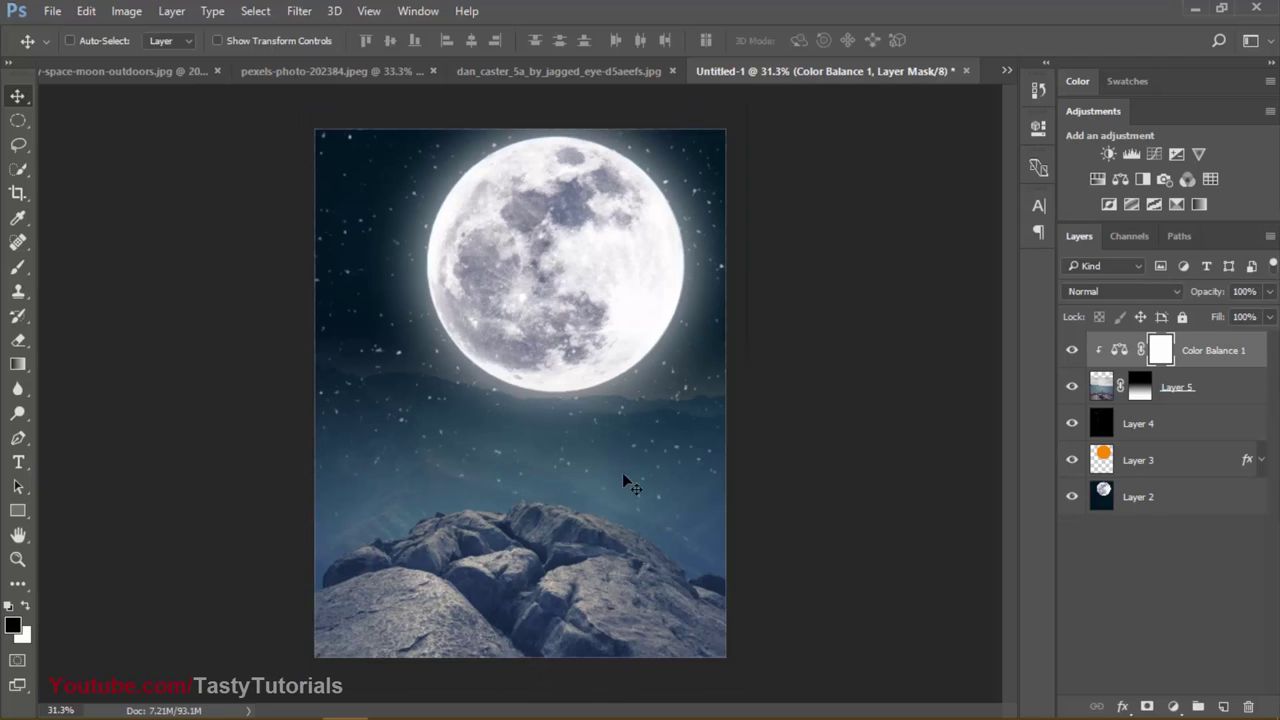
pyautogui.click(1144, 551)
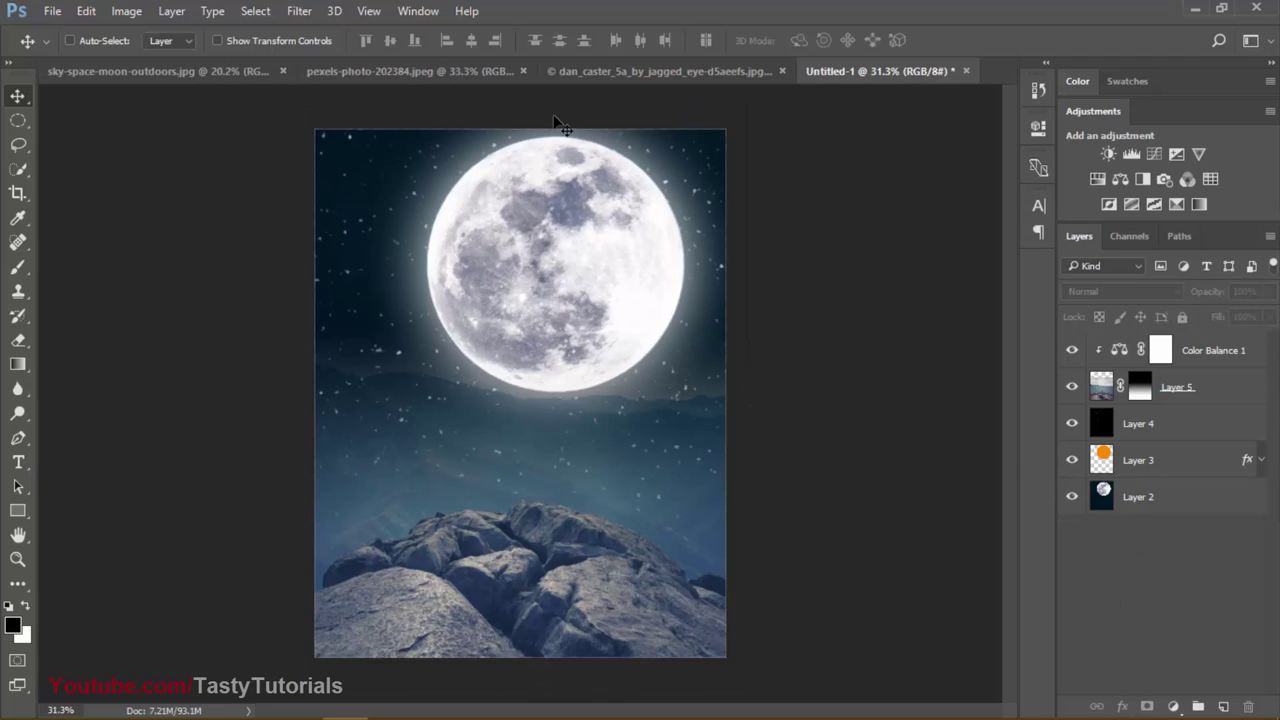
# Step: Select Layer 0 copy in the hooded figure document and carry it into the moon composite
pyautogui.click(592, 71)
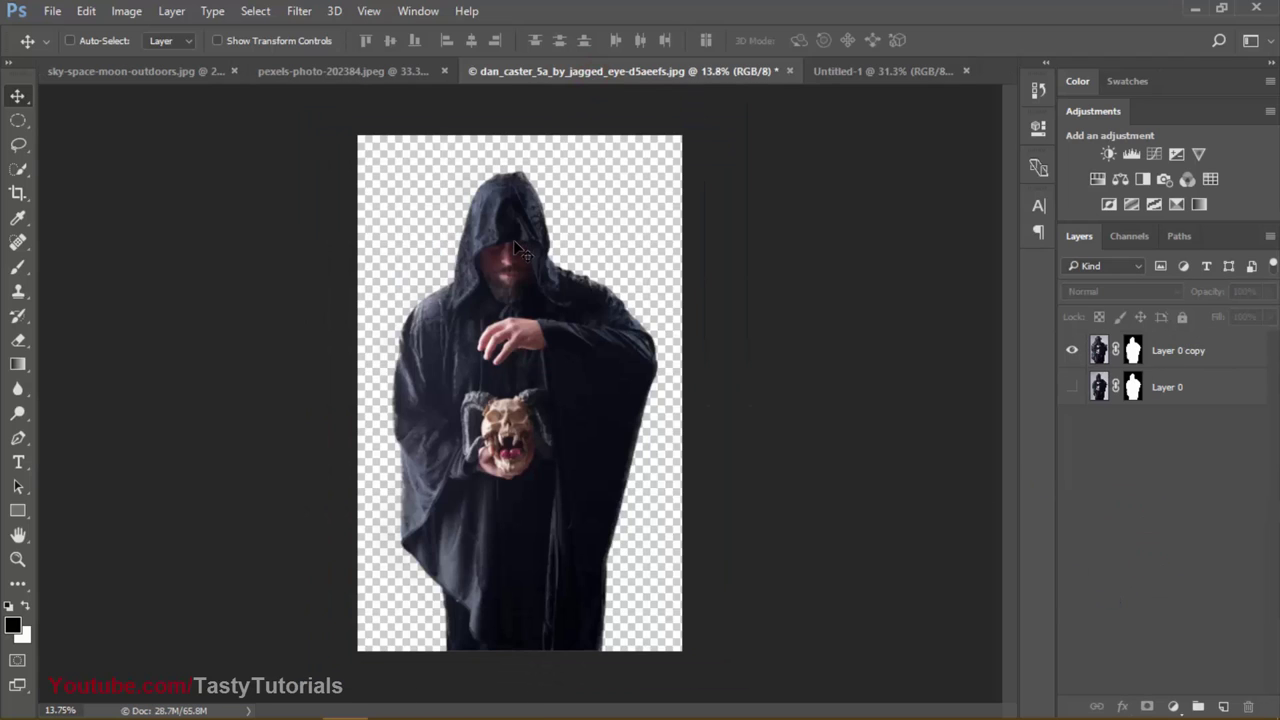
pyautogui.click(513, 245)
pyautogui.click(651, 268)
pyautogui.click(1214, 354)
pyautogui.moveTo(507, 247); pyautogui.dragTo(500, 290)
pyautogui.moveTo(486, 343); pyautogui.dragTo(563, 364)
# Step: Scale the hooded figure down to about 43% in front of the moon
pyautogui.hotkey('ctrl', 't')
pyautogui.scroll(-3, 515, 325)
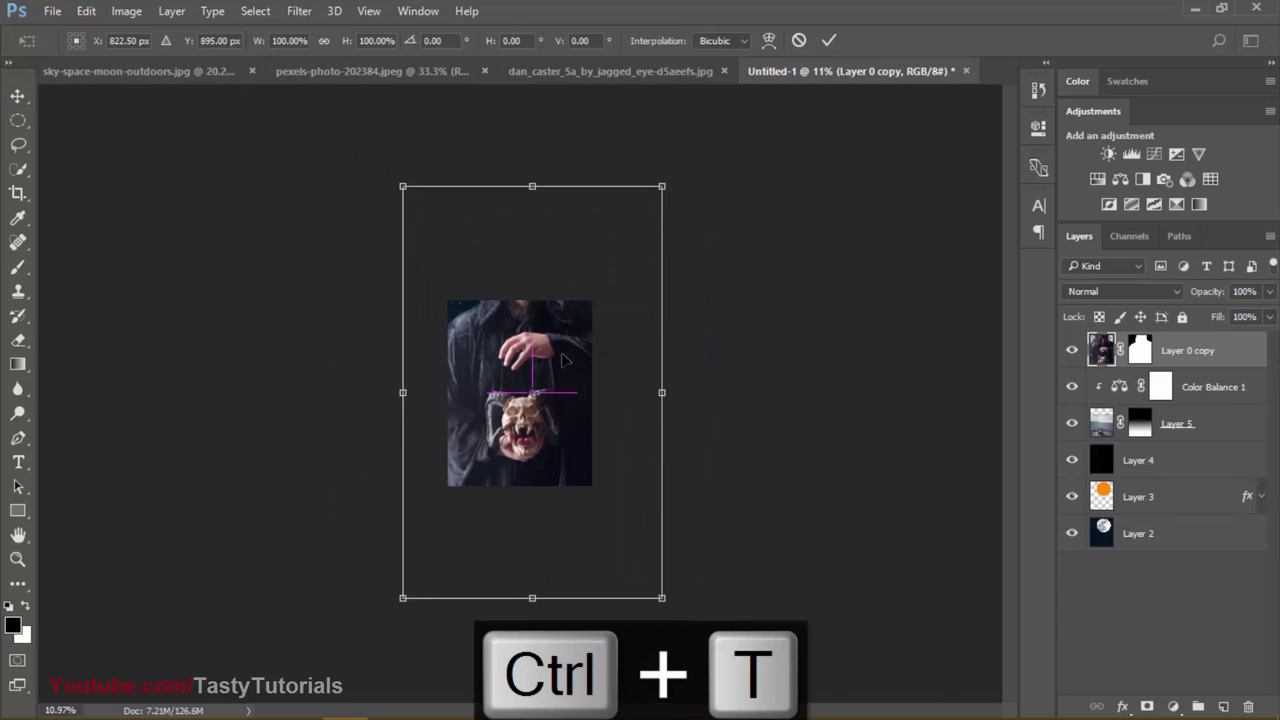
pyautogui.moveTo(661, 184); pyautogui.dragTo(562, 276)
pyautogui.hotkey('ctrl', '0')
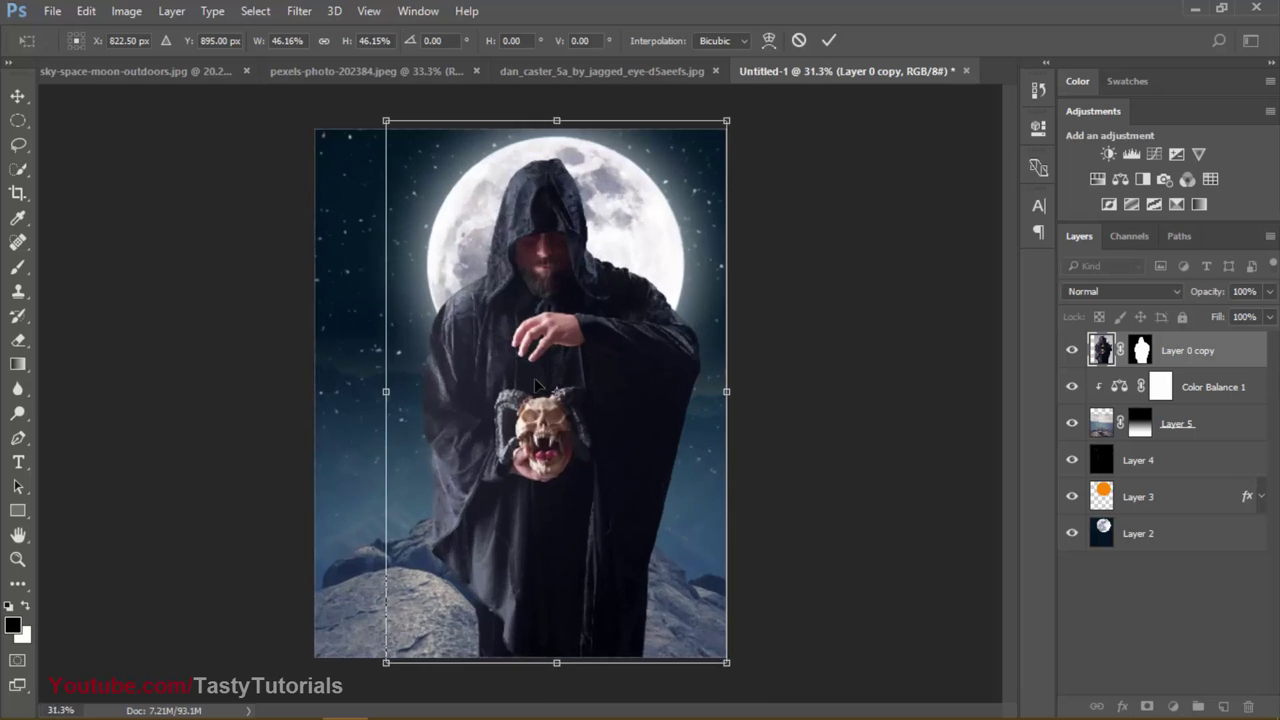
pyautogui.moveTo(749, 92); pyautogui.dragTo(721, 133)
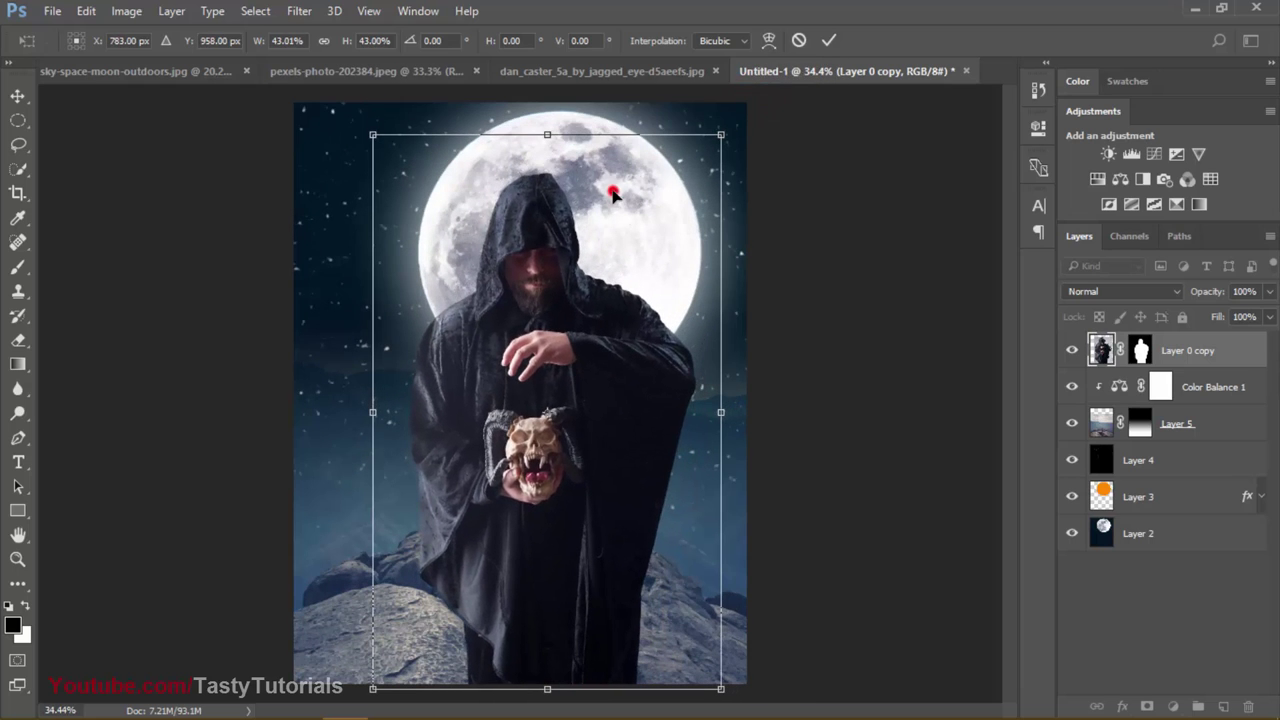
pyautogui.doubleClick(613, 193)
pyautogui.hotkey('ctrl', '-')
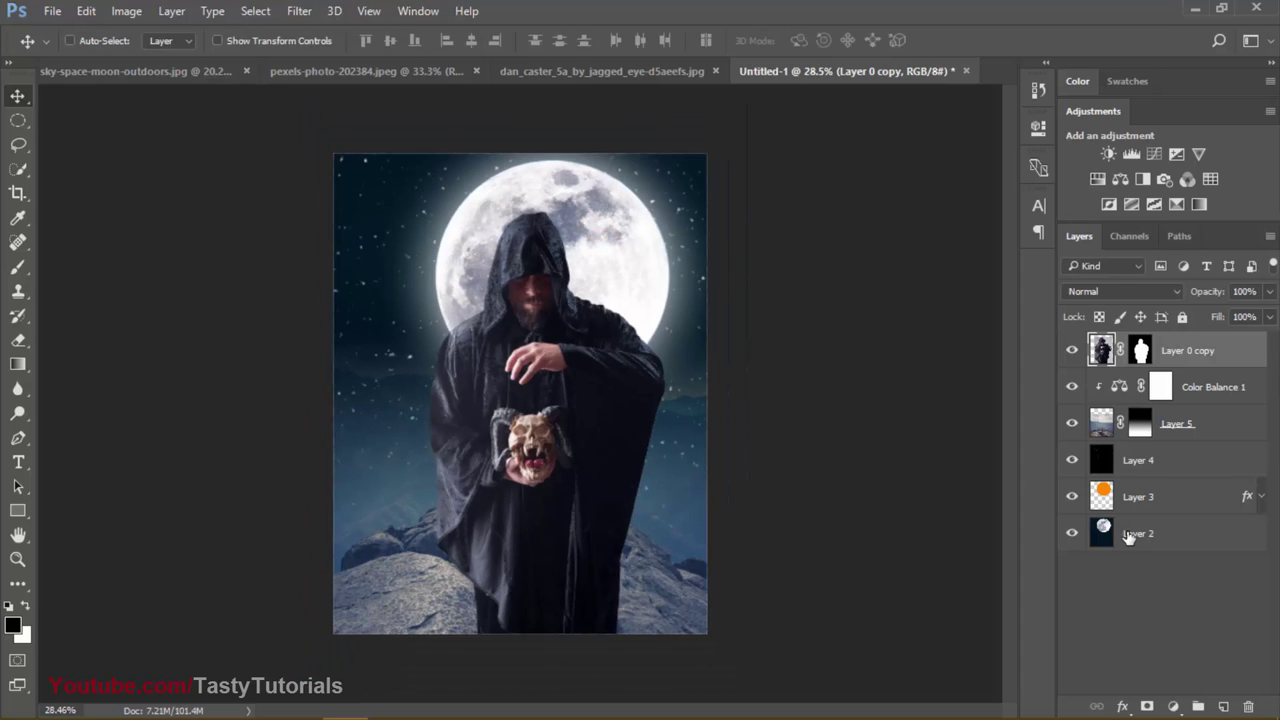
pyautogui.click(1130, 538)
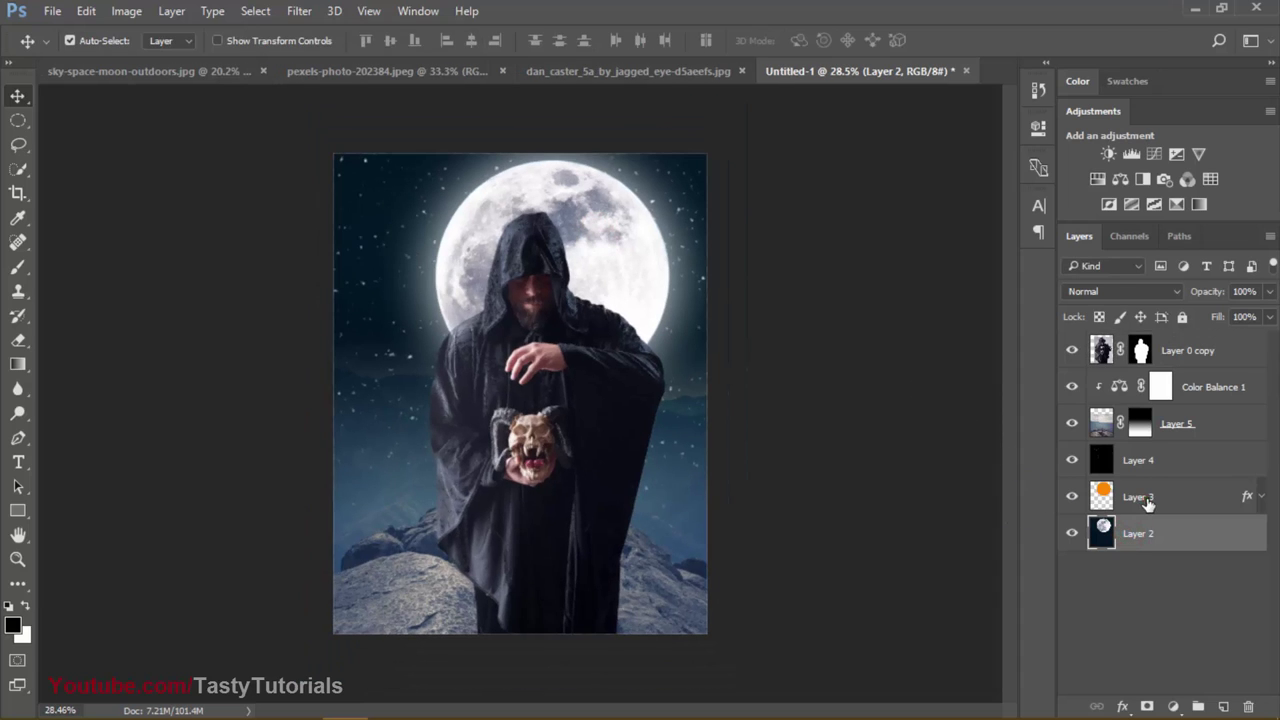
# Step: Shift the moon and glow layers left, then scale the figure down to about 97%
pyautogui.keyDown('ctrl'); pyautogui.click(1143, 497); pyautogui.keyUp('ctrl')
pyautogui.moveTo(677, 283); pyautogui.dragTo(665, 292)
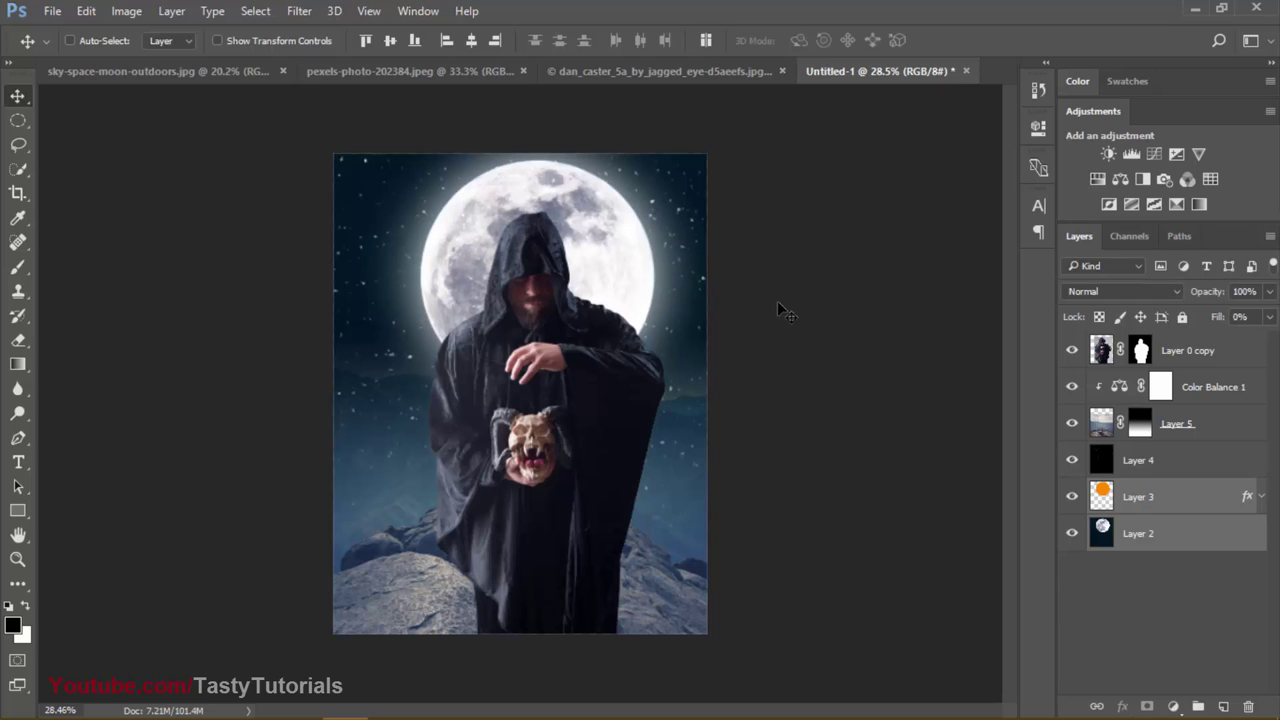
pyautogui.click(1188, 360)
pyautogui.hotkey('ctrl', 't')
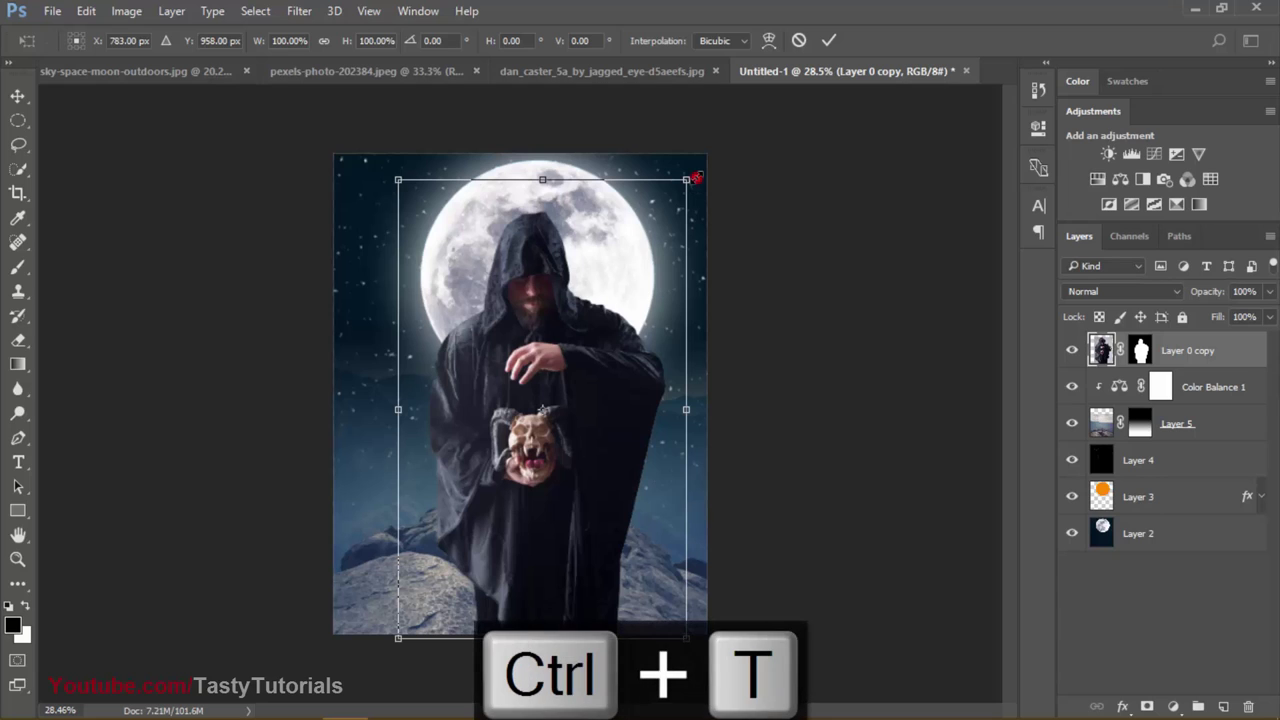
pyautogui.moveTo(692, 177); pyautogui.dragTo(682, 191)
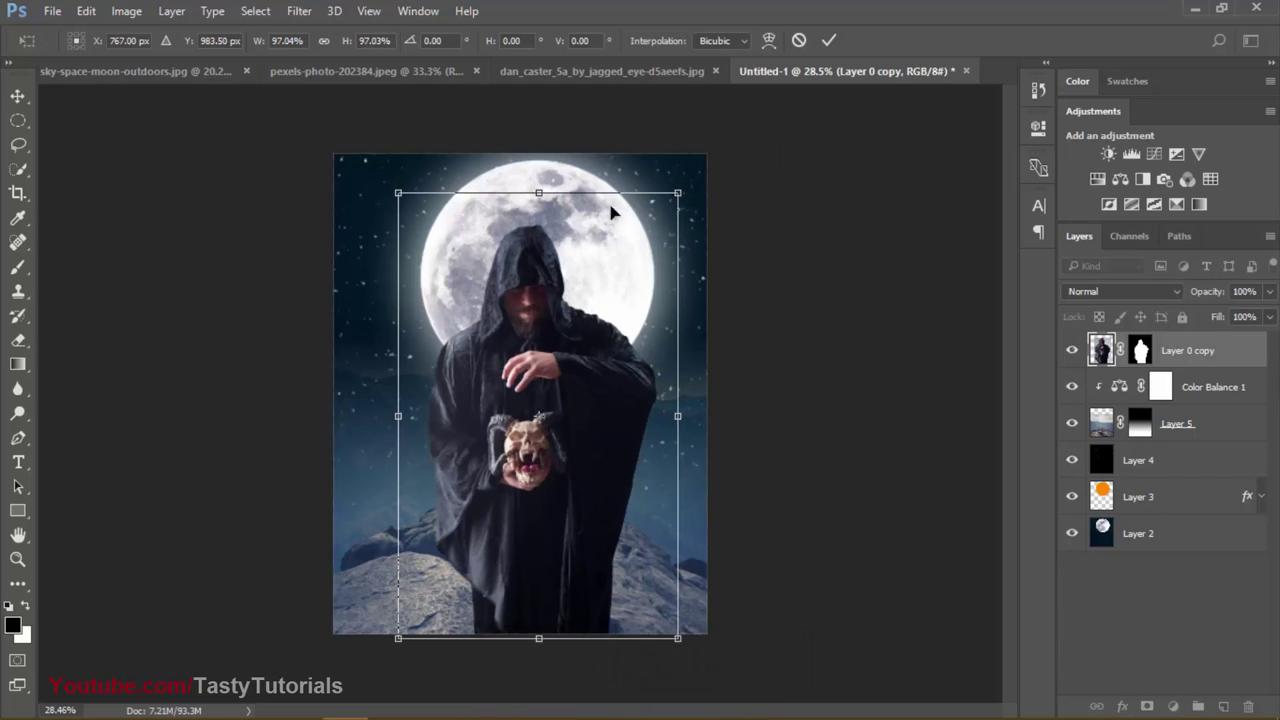
pyautogui.doubleClick(582, 251)
# Step: Centre the figure horizontally on the canvas with Select All and Align Horizontal Centers
pyautogui.hotkey('ctrl', '+')
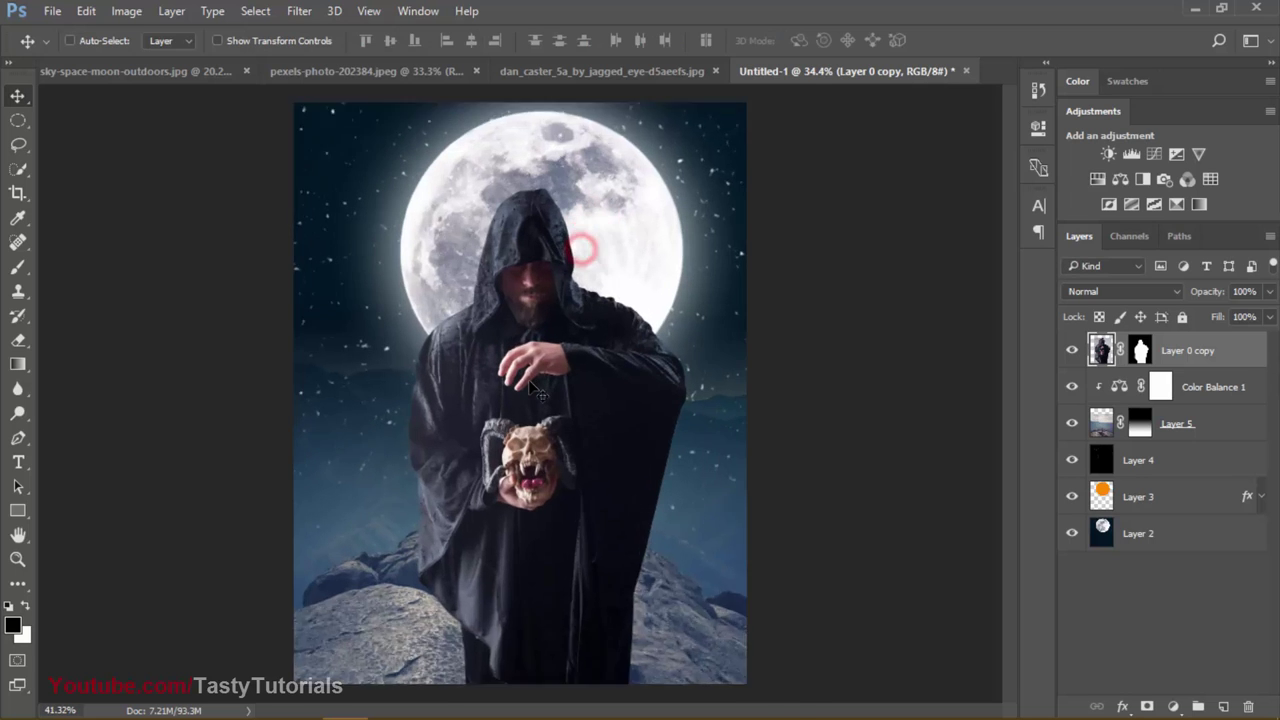
pyautogui.hotkey('ctrl', 'a')
pyautogui.click(470, 40)
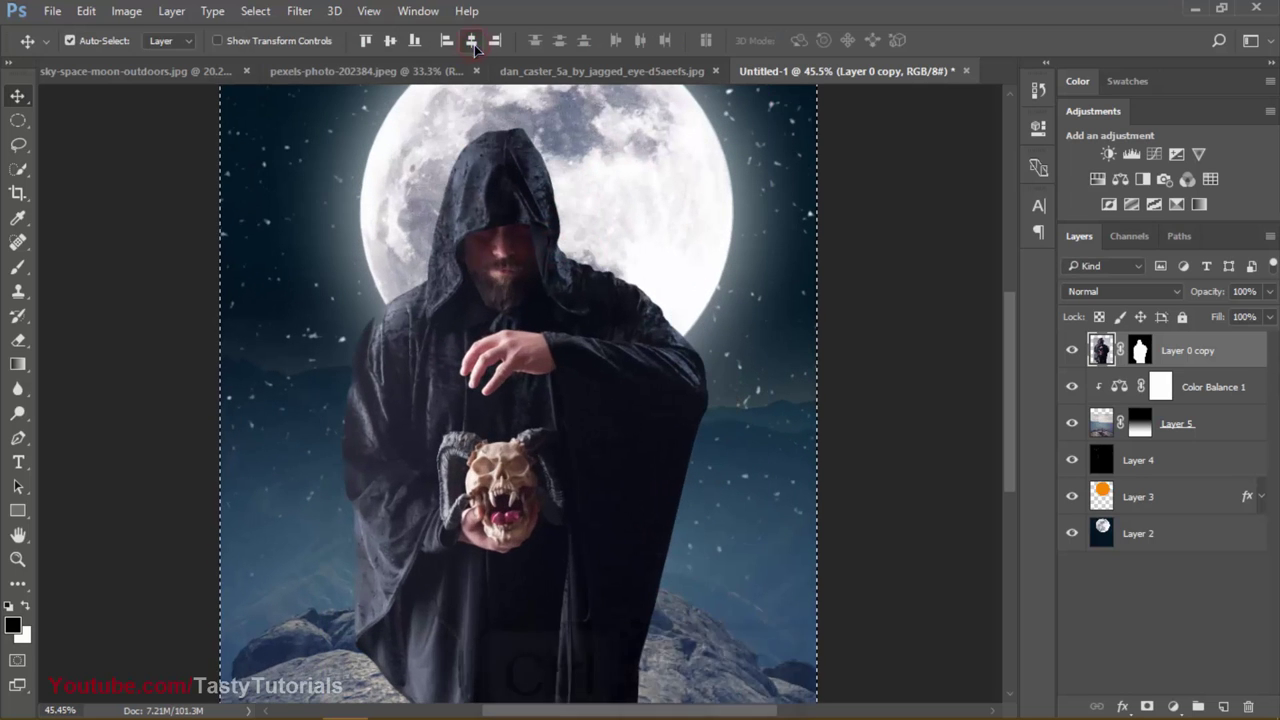
pyautogui.hotkey('ctrl', '0')
pyautogui.hotkey('ctrl', 'd')
pyautogui.scroll(-2, 523, 225)
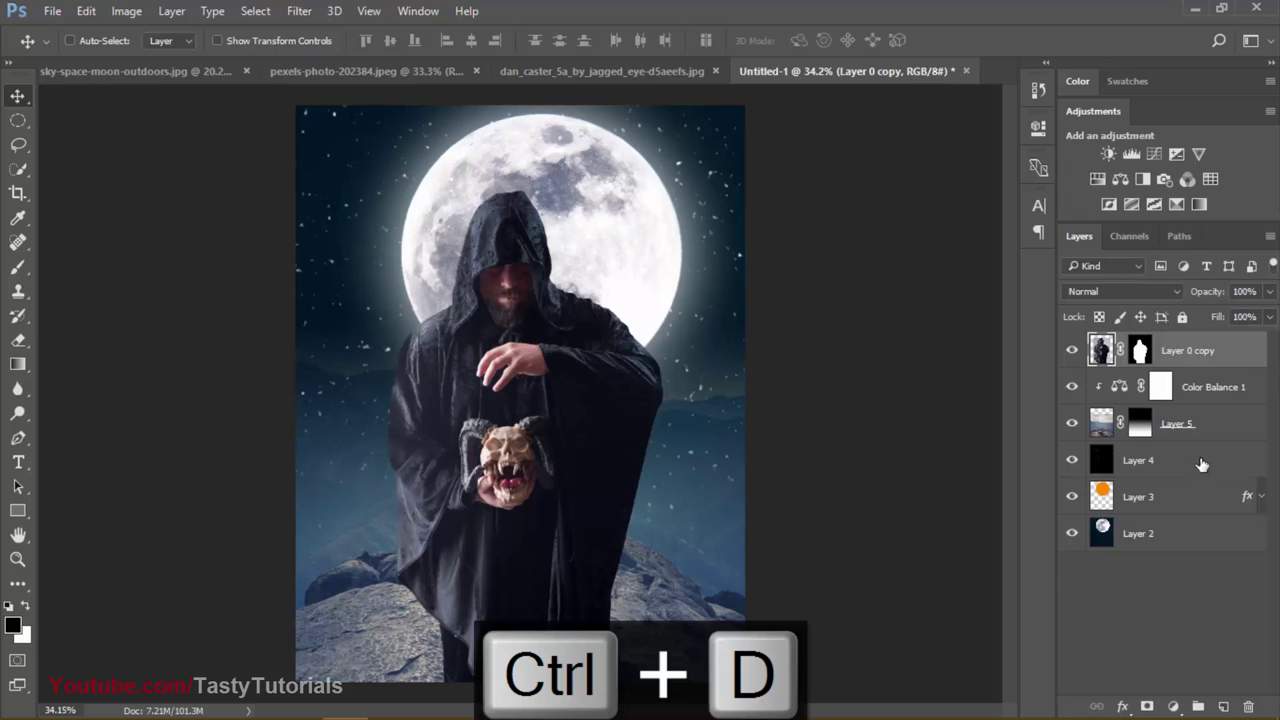
pyautogui.click(1167, 516)
# Step: Move Layer 2 and Layer 3 up and left so the moon centres behind the hood
pyautogui.keyDown('shift'); pyautogui.click(1157, 530); pyautogui.keyUp('shift')
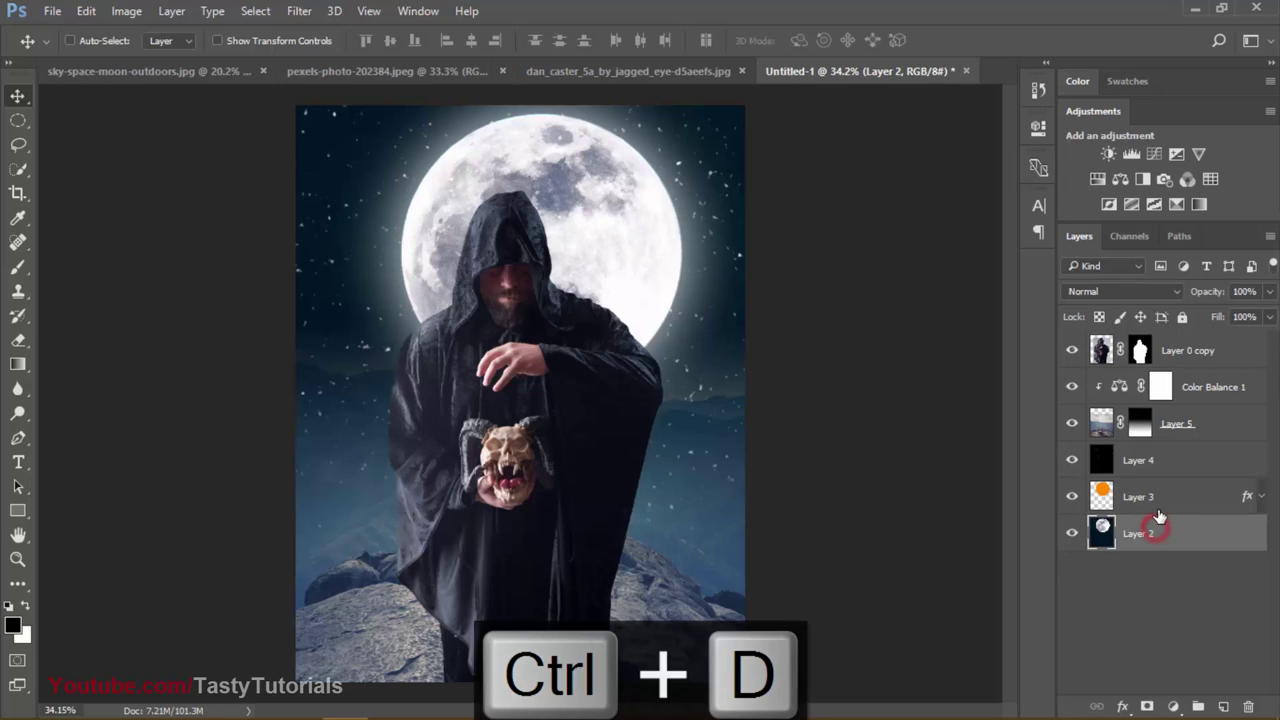
pyautogui.moveTo(663, 251); pyautogui.dragTo(621, 250)
pyautogui.scroll(-3, 650, 239)
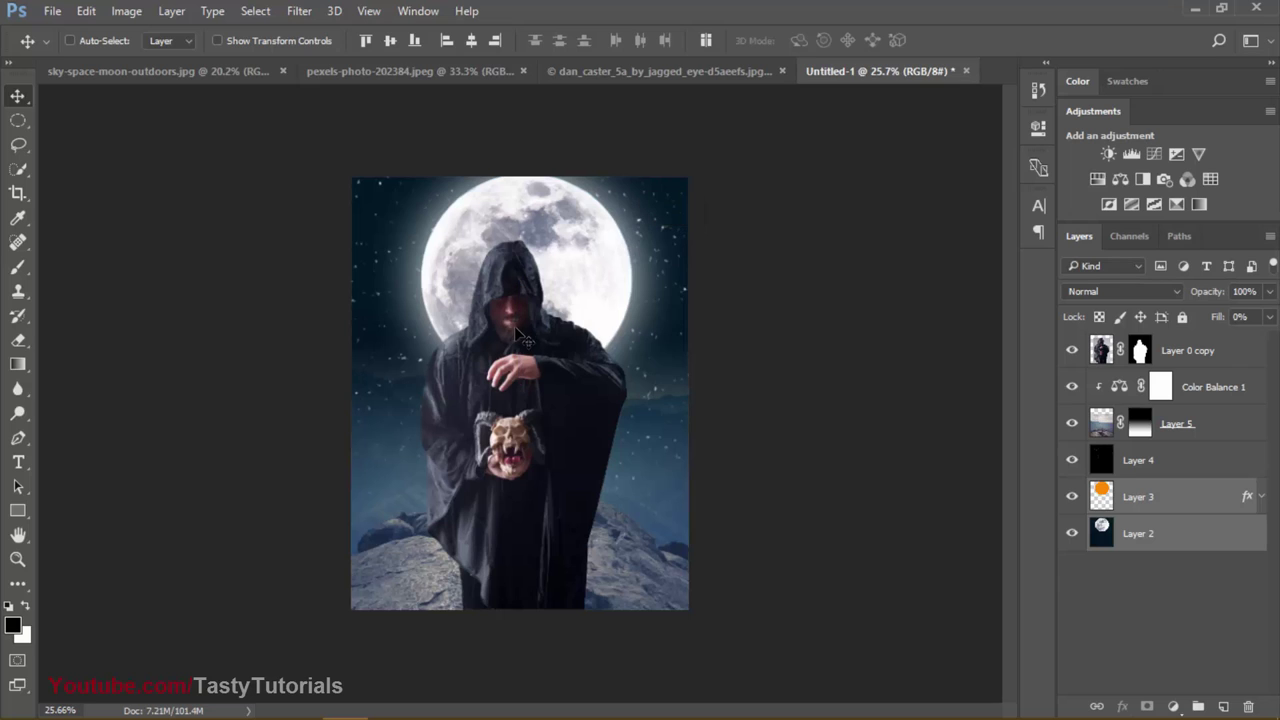
pyautogui.scroll(1, 540, 300)
pyautogui.scroll(3, 500, 392)
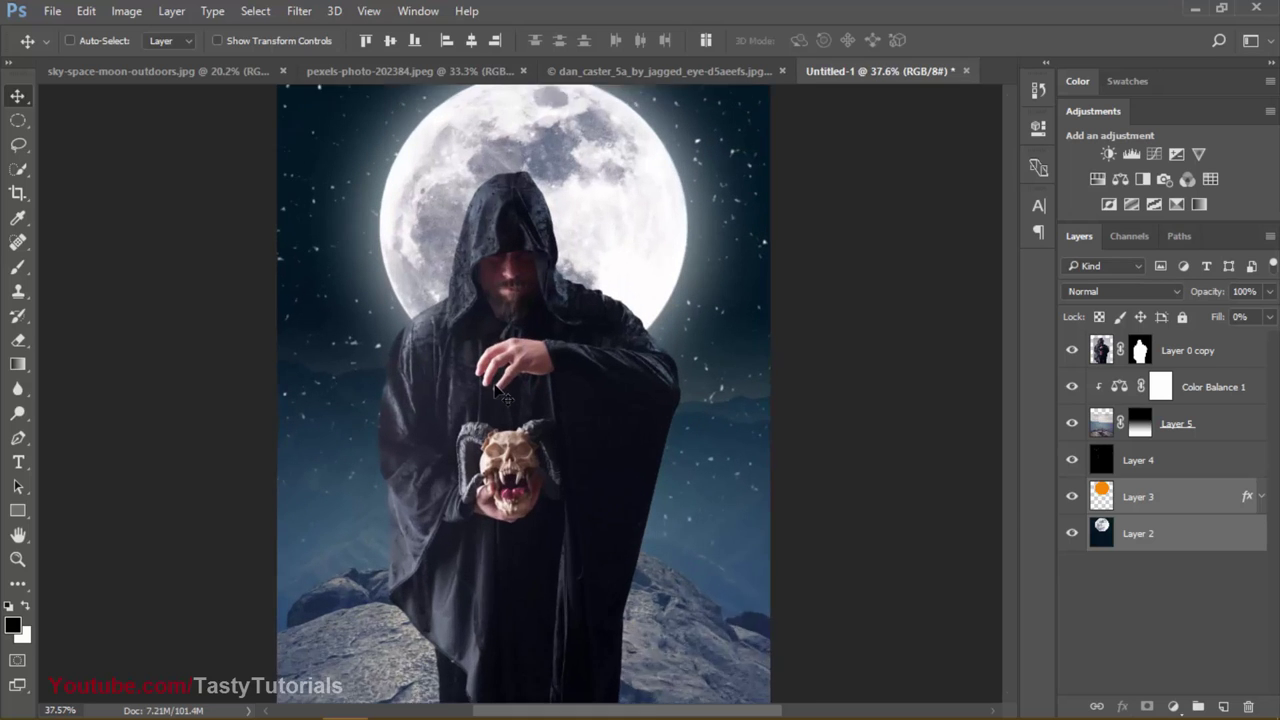
pyautogui.scroll(1, 500, 392)
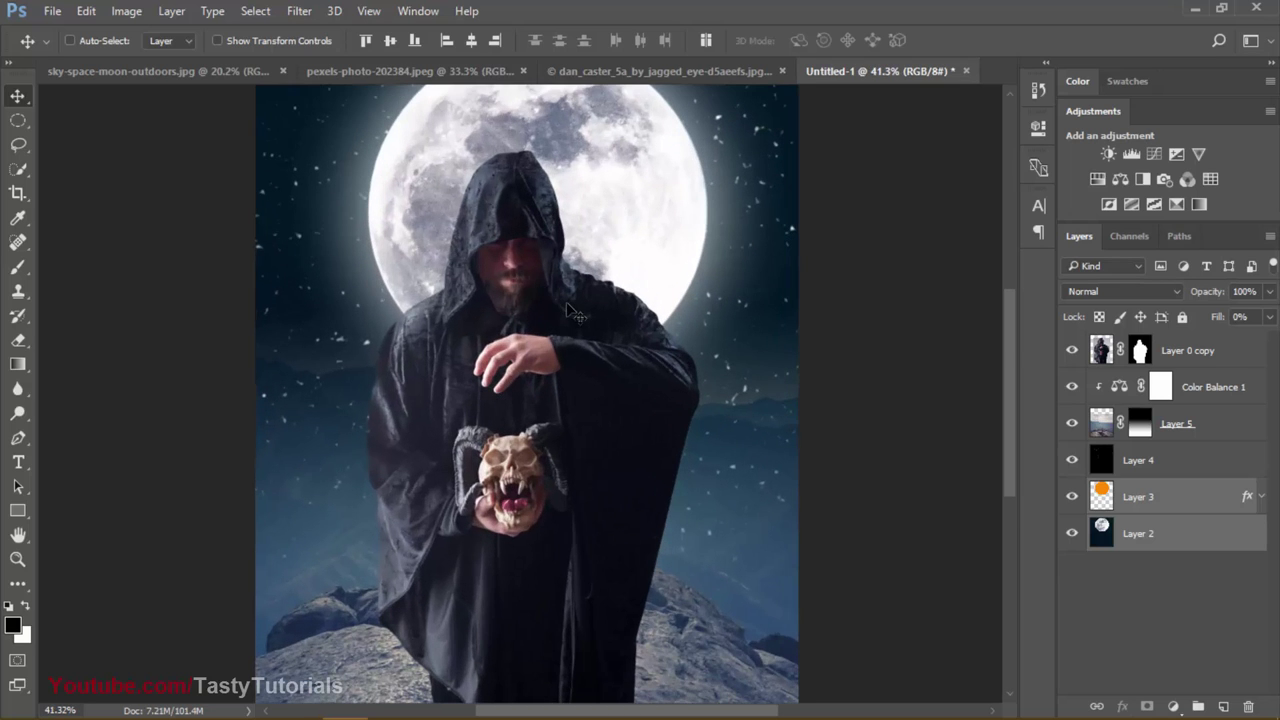
# Step: Duplicate the moon glow Layer 3 and move the copy to the top of the stack
pyautogui.click(1140, 490)
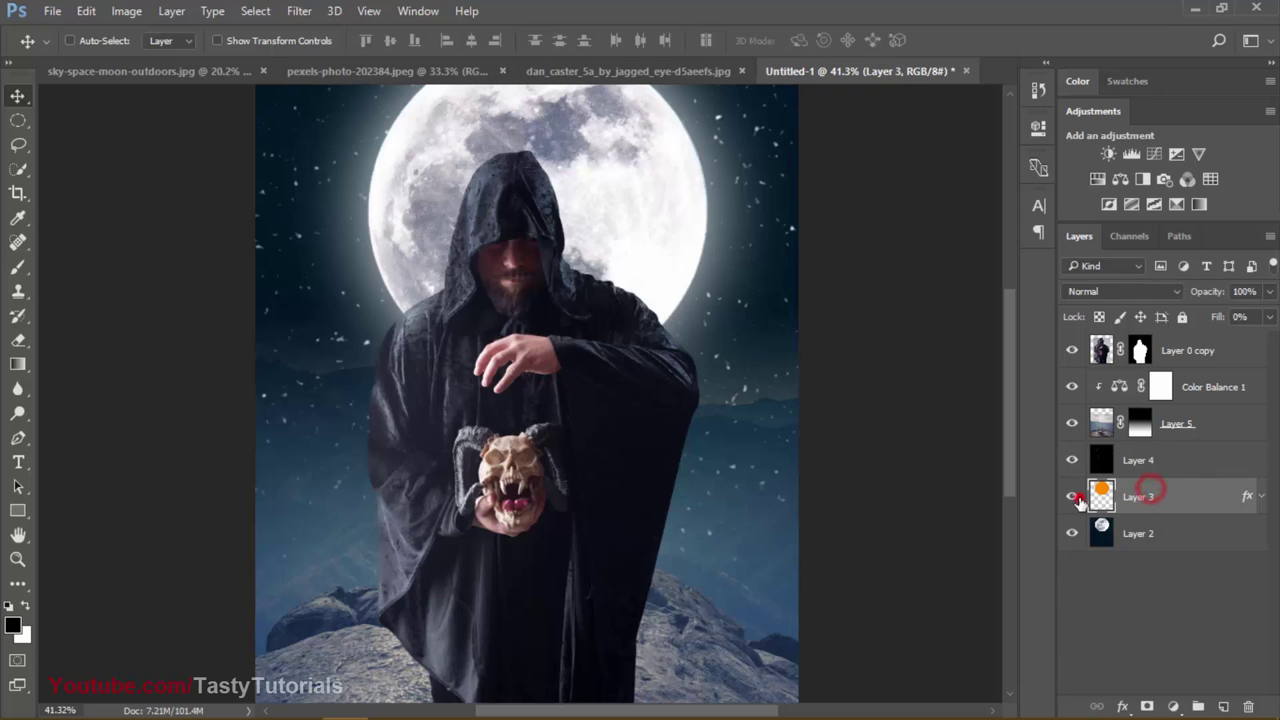
pyautogui.click(1072, 496)
pyautogui.click(1072, 496)
pyautogui.hotkey('ctrl', 'j')
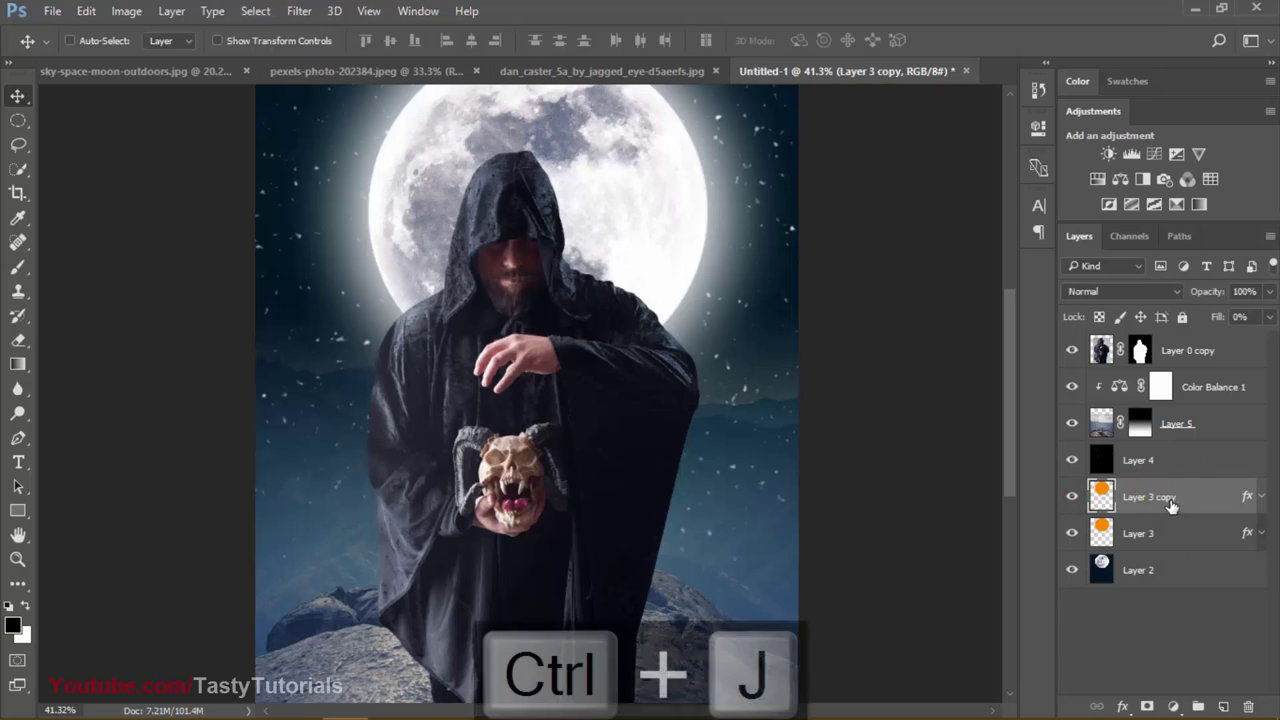
pyautogui.moveTo(1168, 496); pyautogui.dragTo(1162, 334)
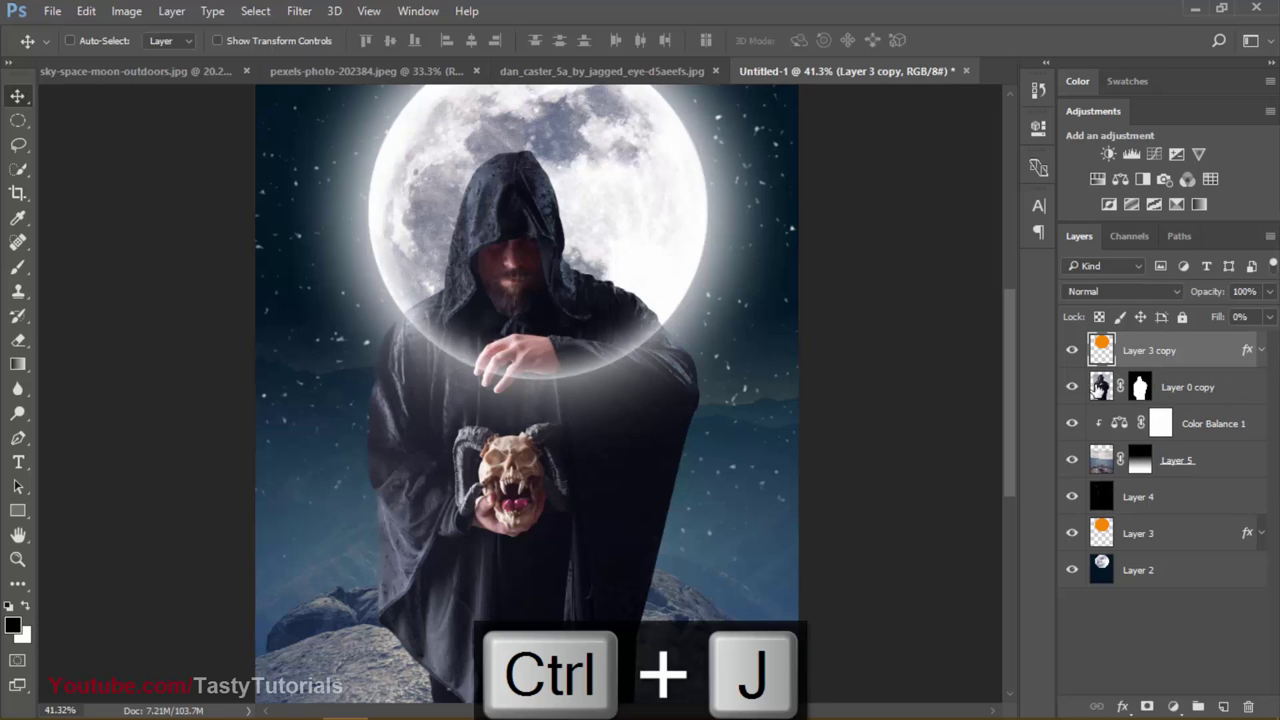
# Step: Load the hooded figure's outline as a selection and test a mask on the glow copy
pyautogui.keyDown('ctrl'); pyautogui.click(1140, 387); pyautogui.keyUp('ctrl')
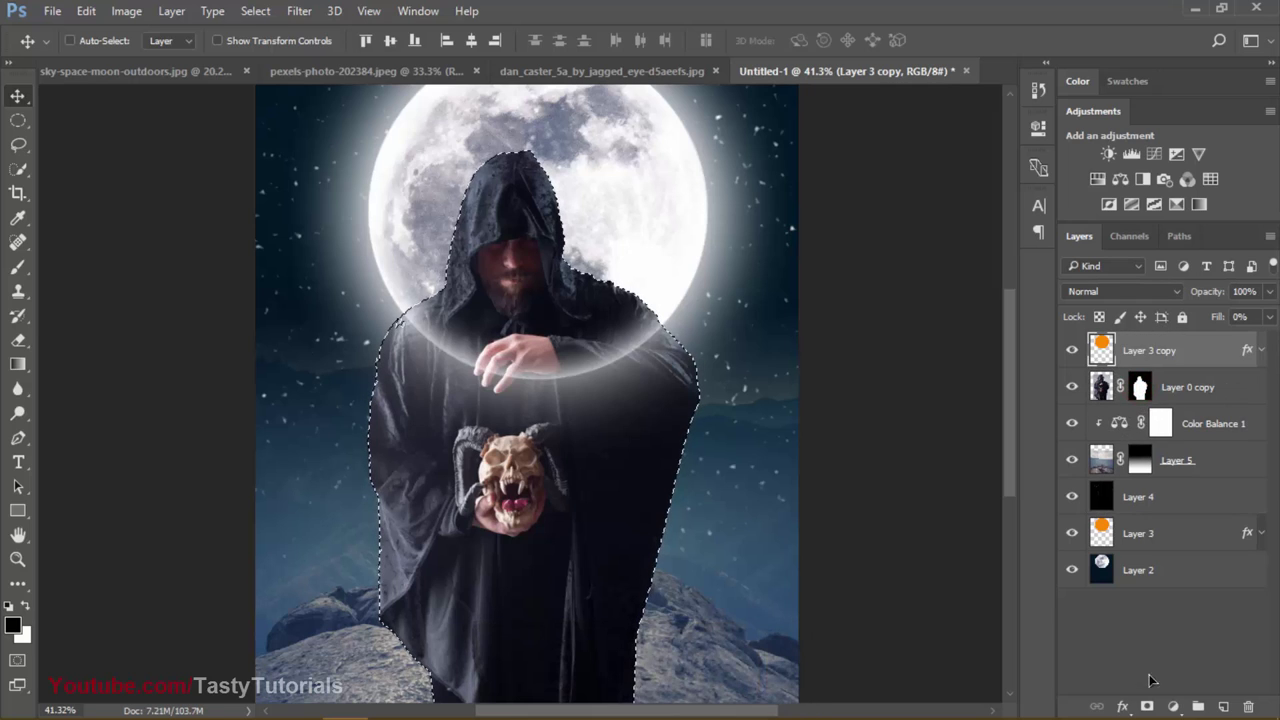
pyautogui.click(1148, 706)
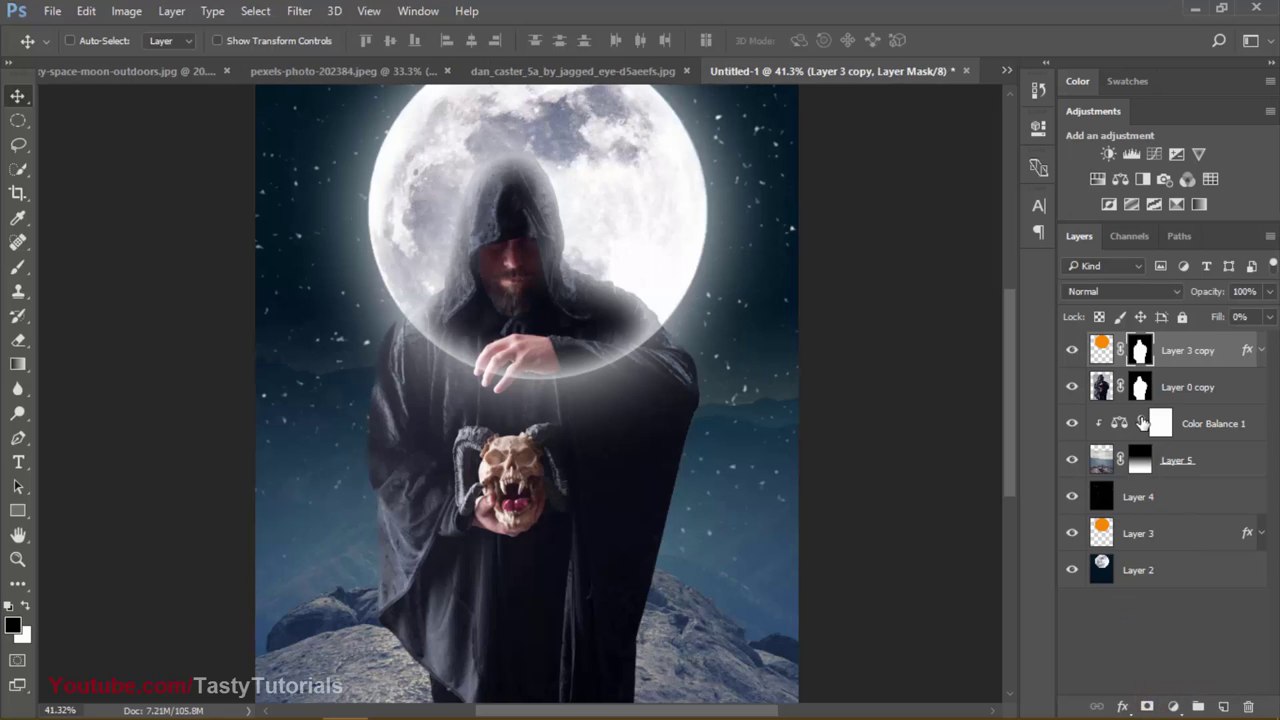
pyautogui.click(1262, 352)
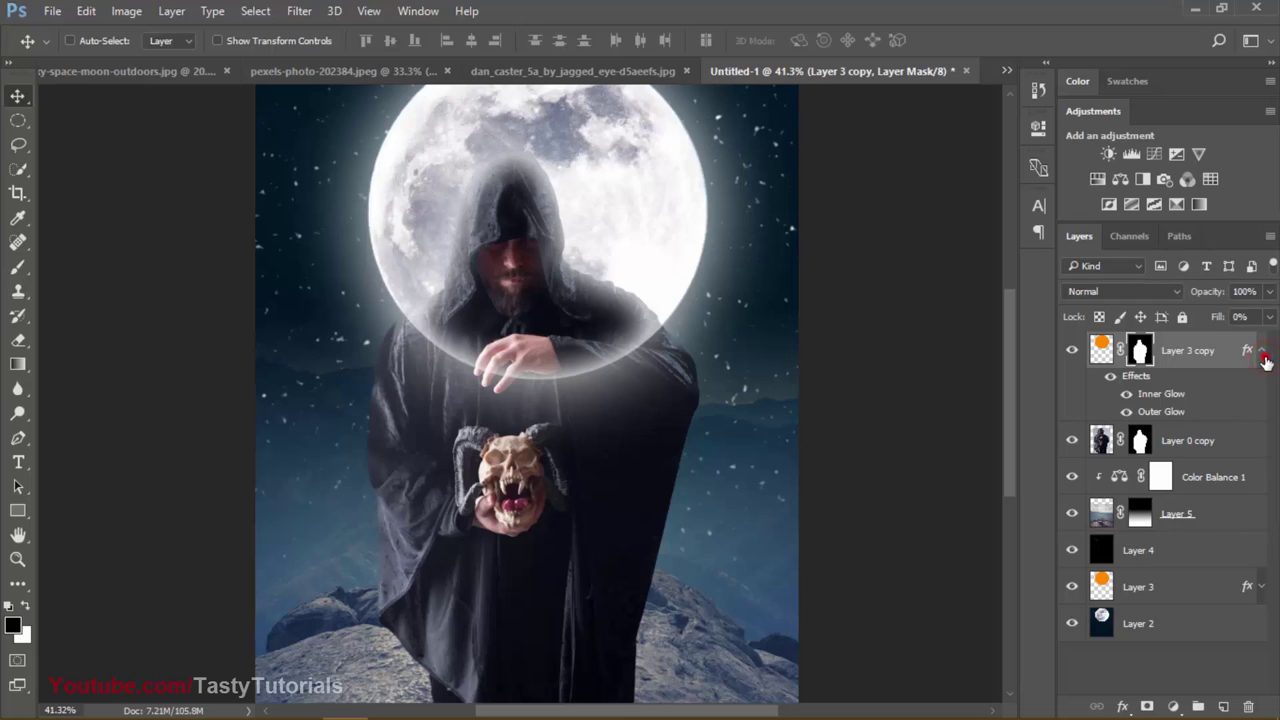
pyautogui.click(1263, 354)
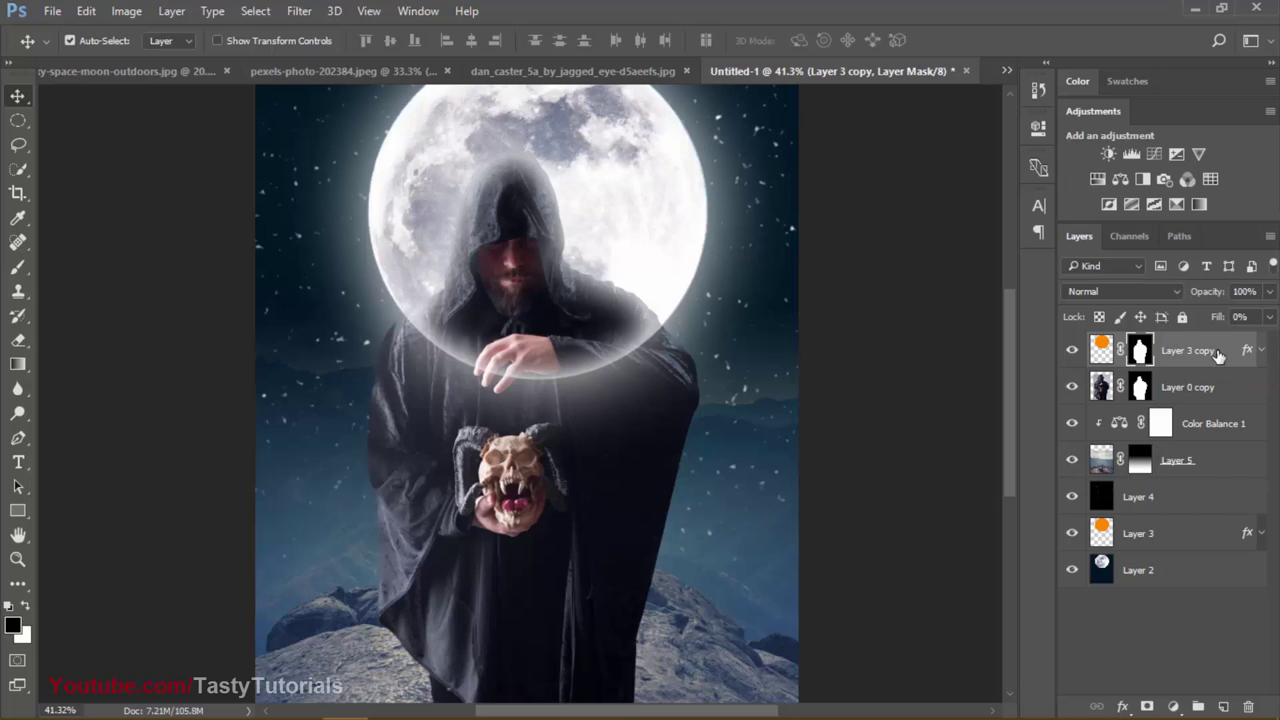
pyautogui.hotkey('ctrl', 'alt', 'z')
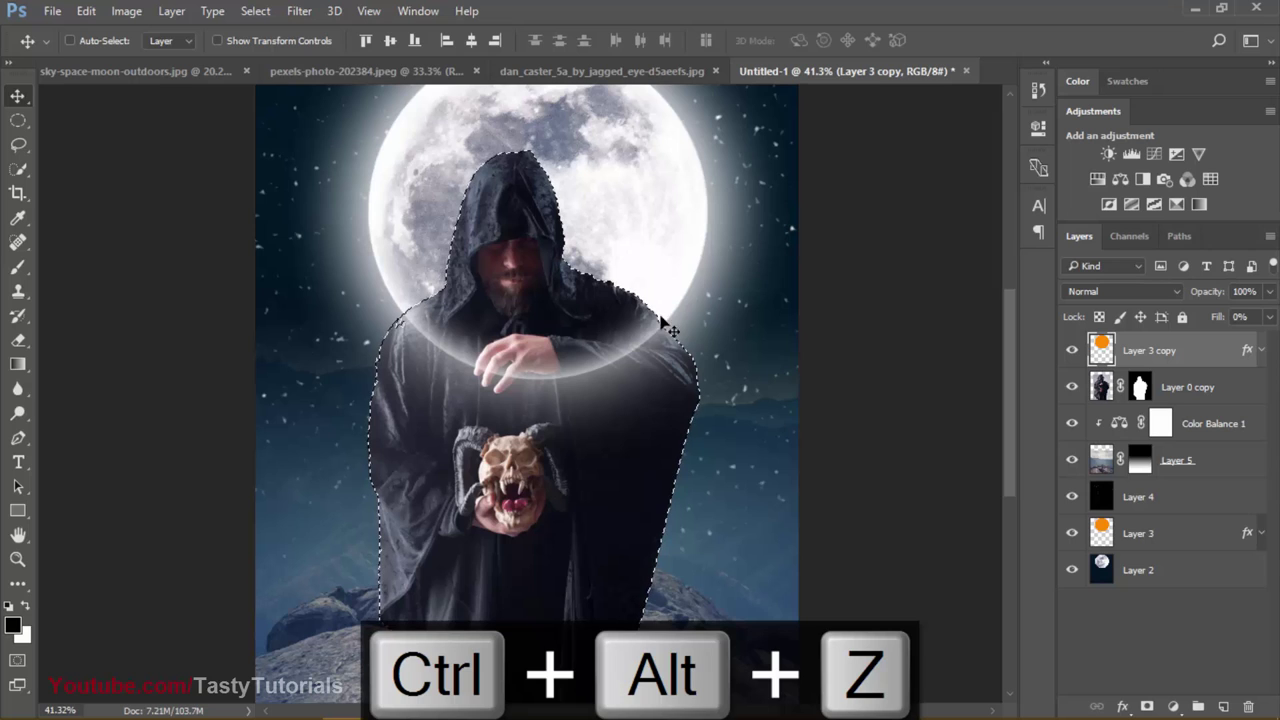
# Step: Invert the selection and mask Layer 3 copy to everything outside the figure
pyautogui.click(254, 12)
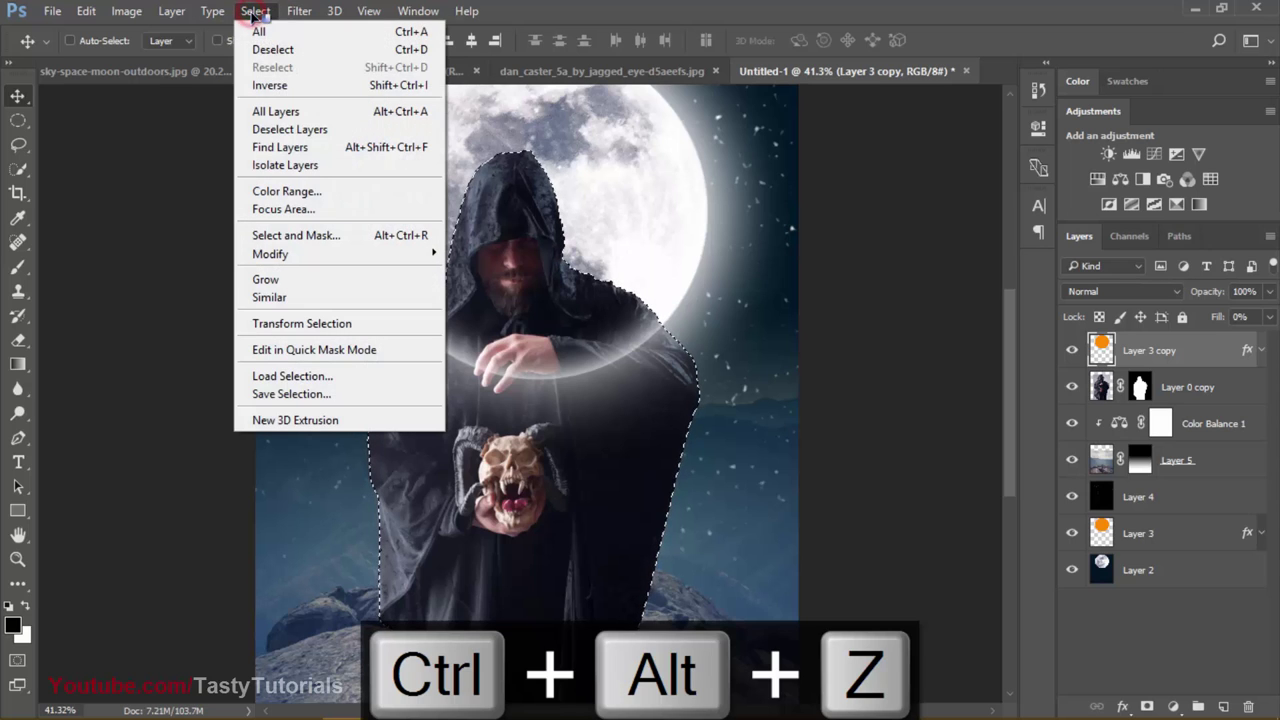
pyautogui.click(270, 85)
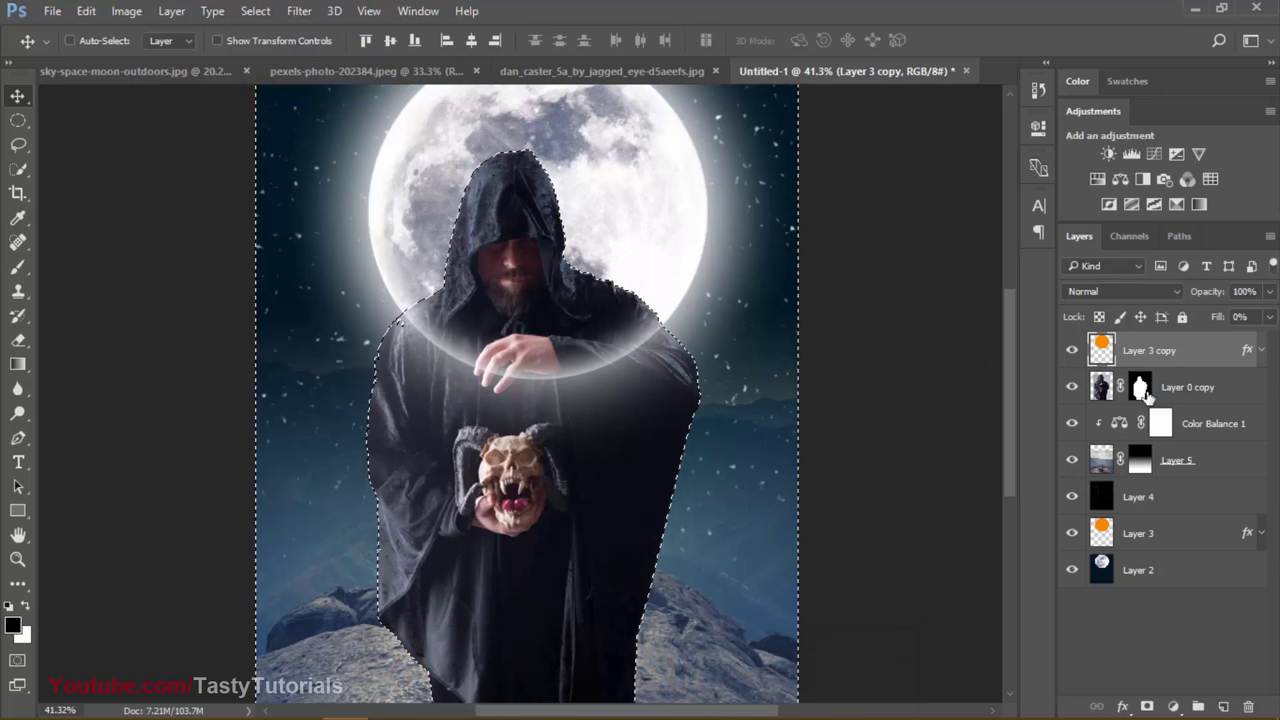
pyautogui.click(1147, 706)
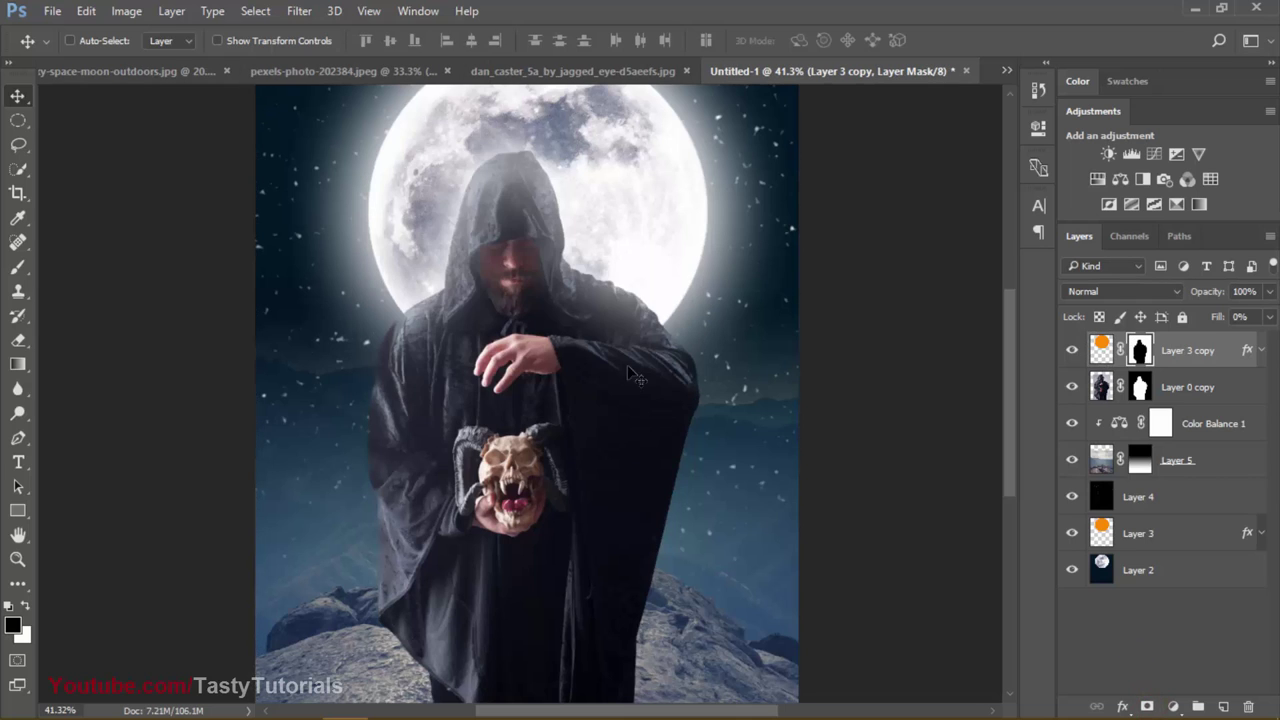
pyautogui.scroll(-2, 632, 373)
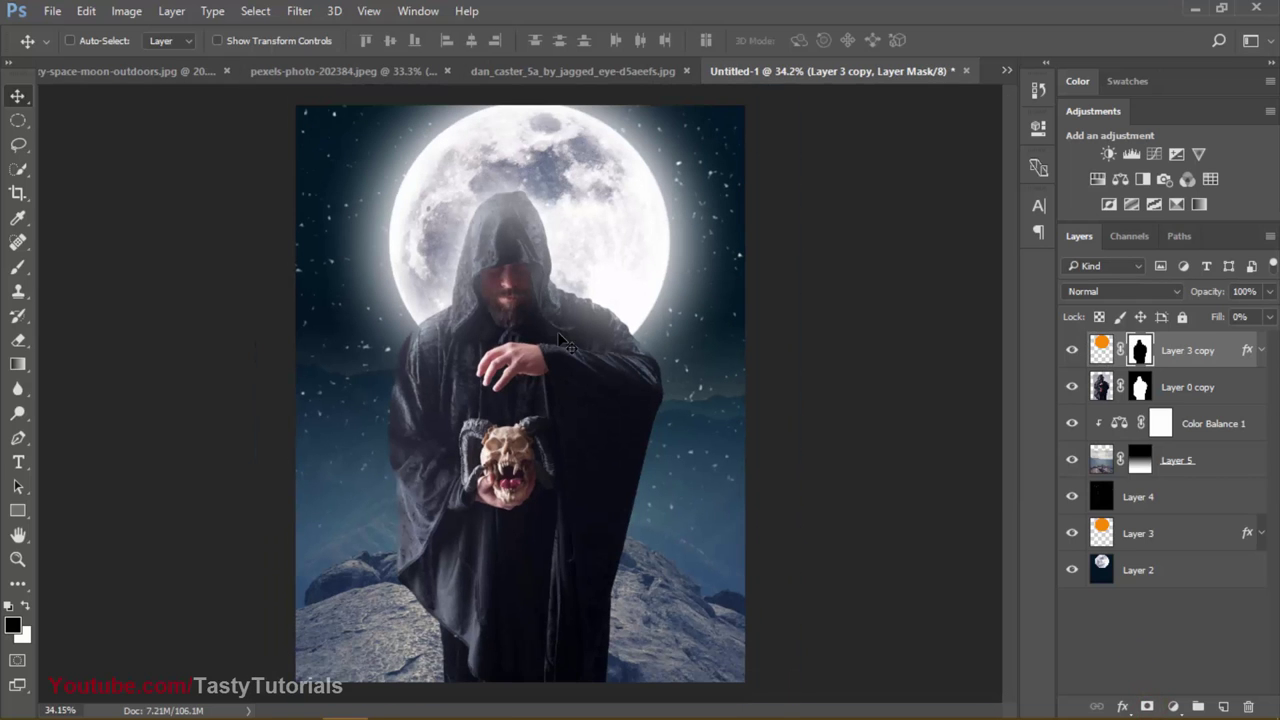
pyautogui.scroll(4, 472, 172)
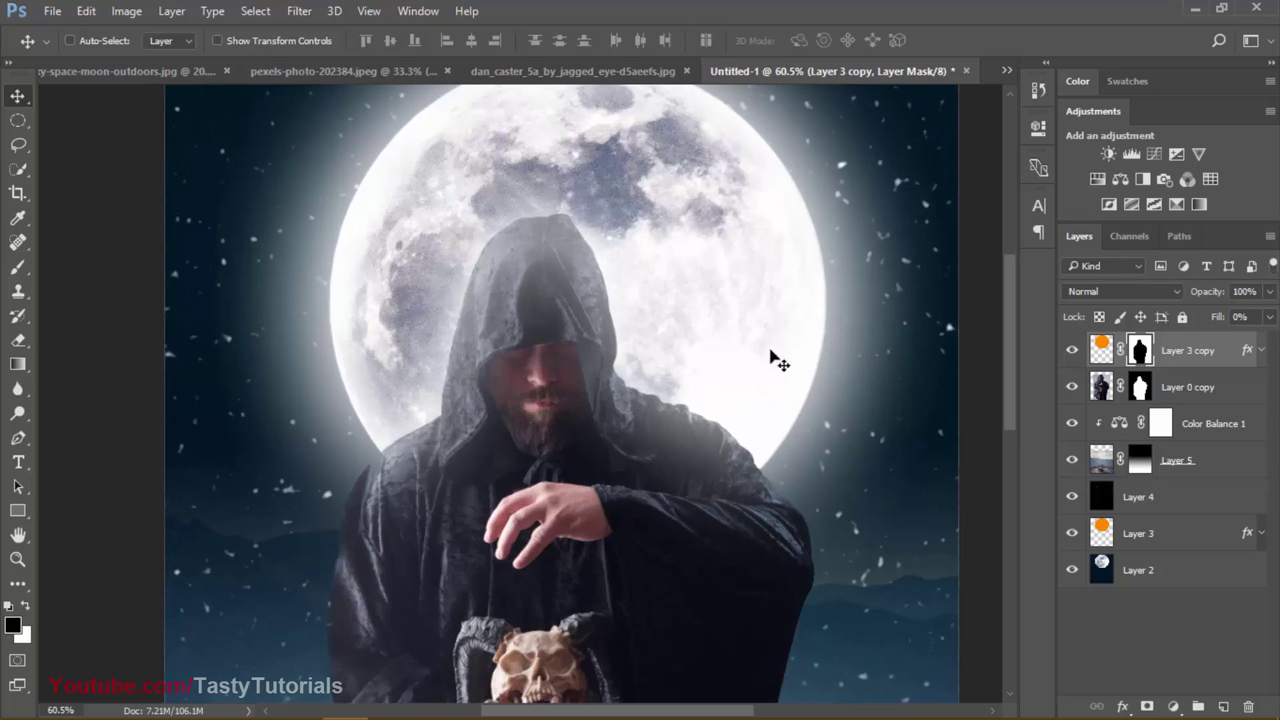
pyautogui.click(1072, 350)
pyautogui.click(1072, 350)
pyautogui.scroll(-4, 785, 432)
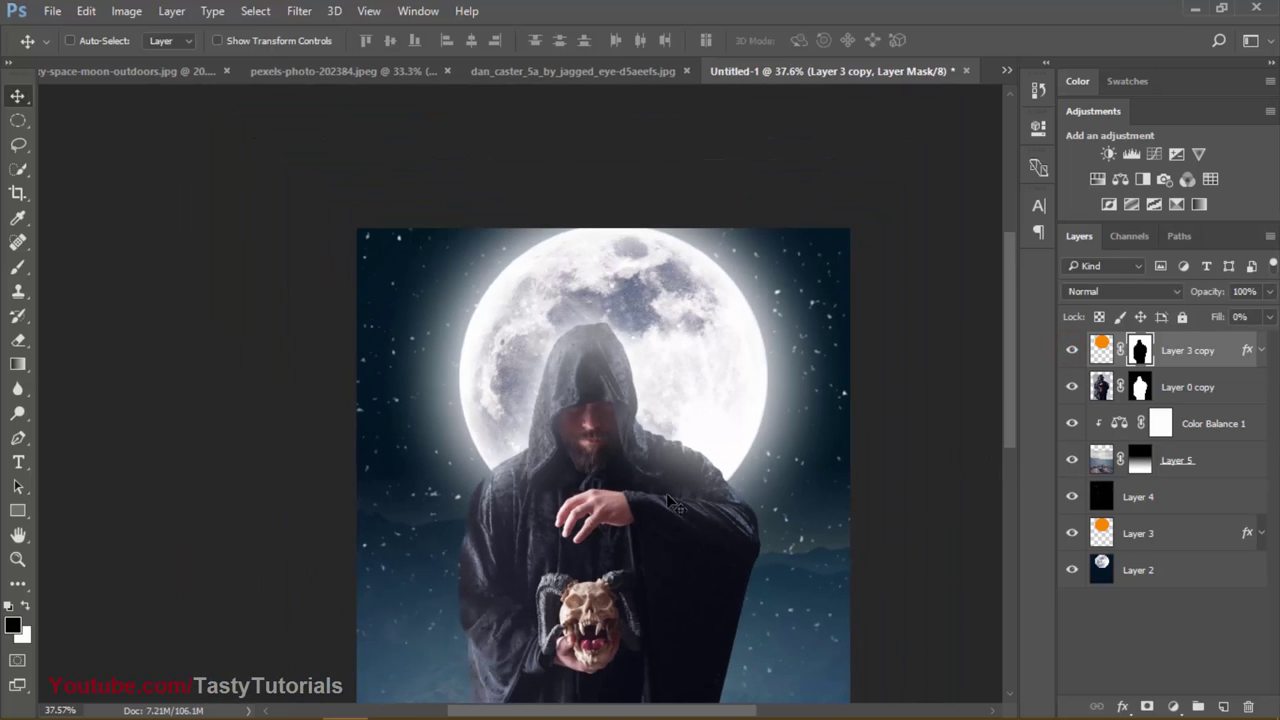
pyautogui.scroll(1, 666, 493)
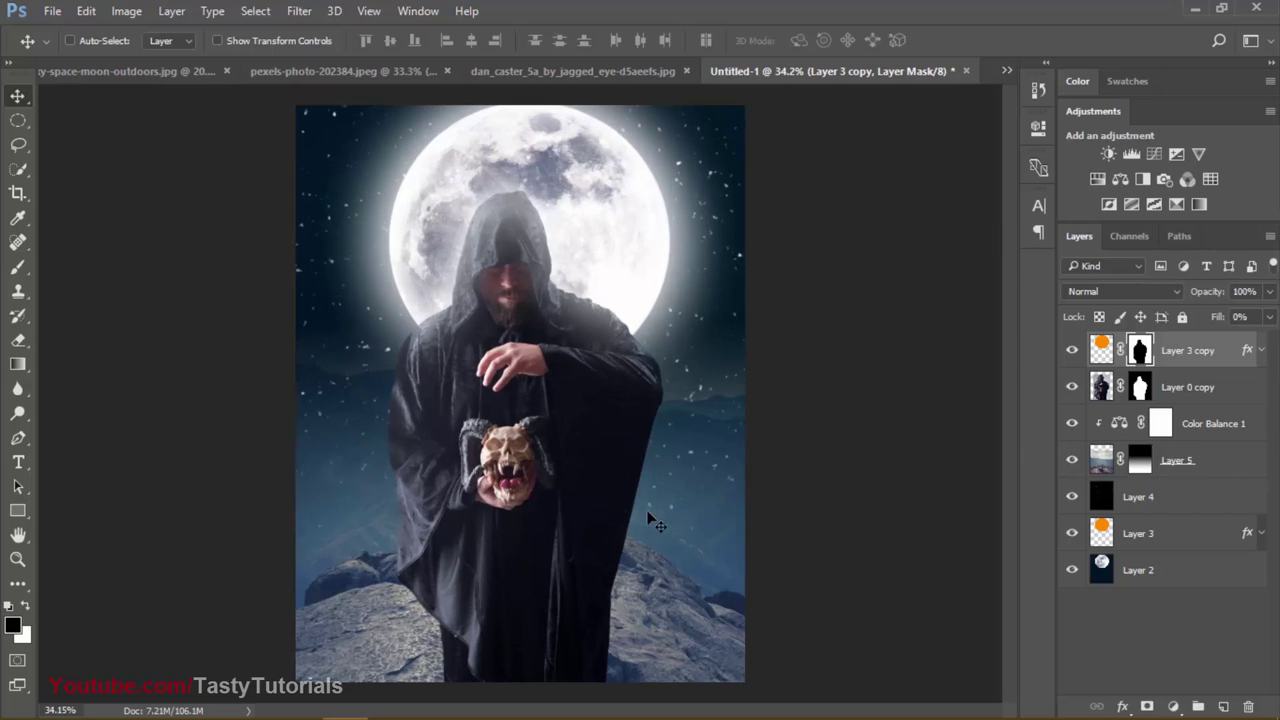
# Step: Cut the snow over the hooded figure from Layer 4 onto new Layer 6 and move it to the top
pyautogui.click(1195, 493)
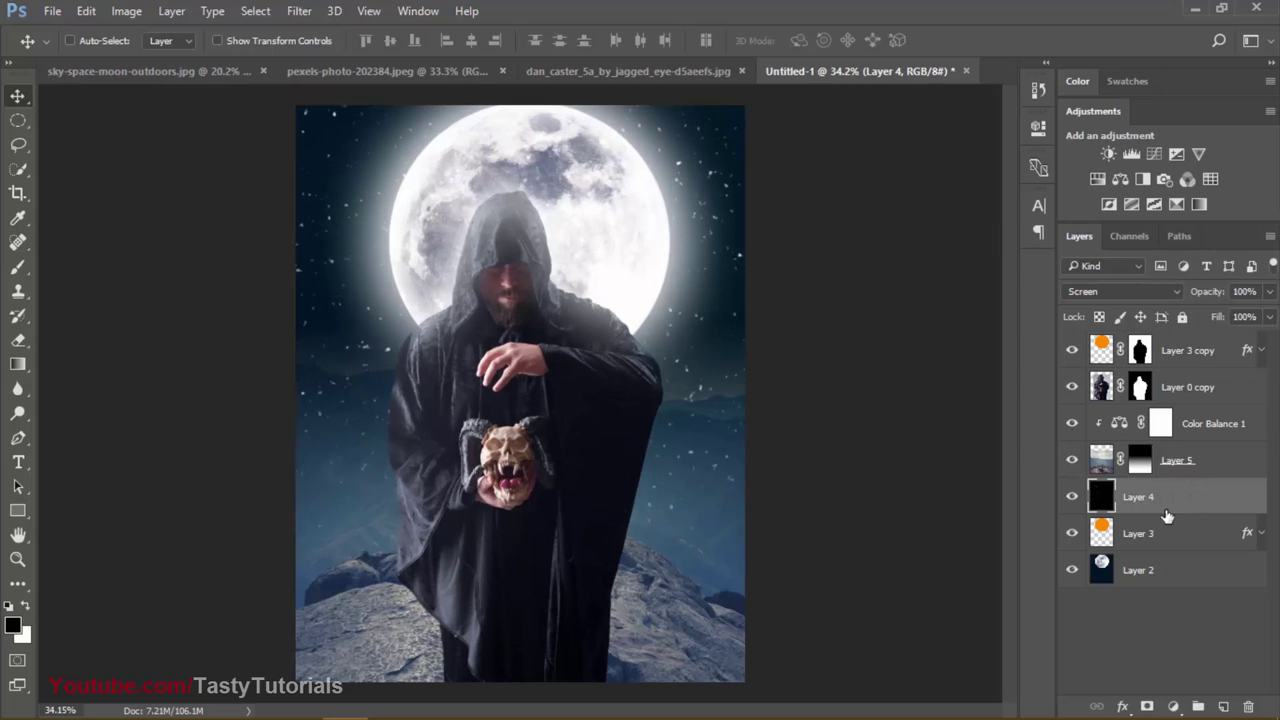
pyautogui.keyDown('ctrl'); pyautogui.click(1140, 390); pyautogui.keyUp('ctrl')
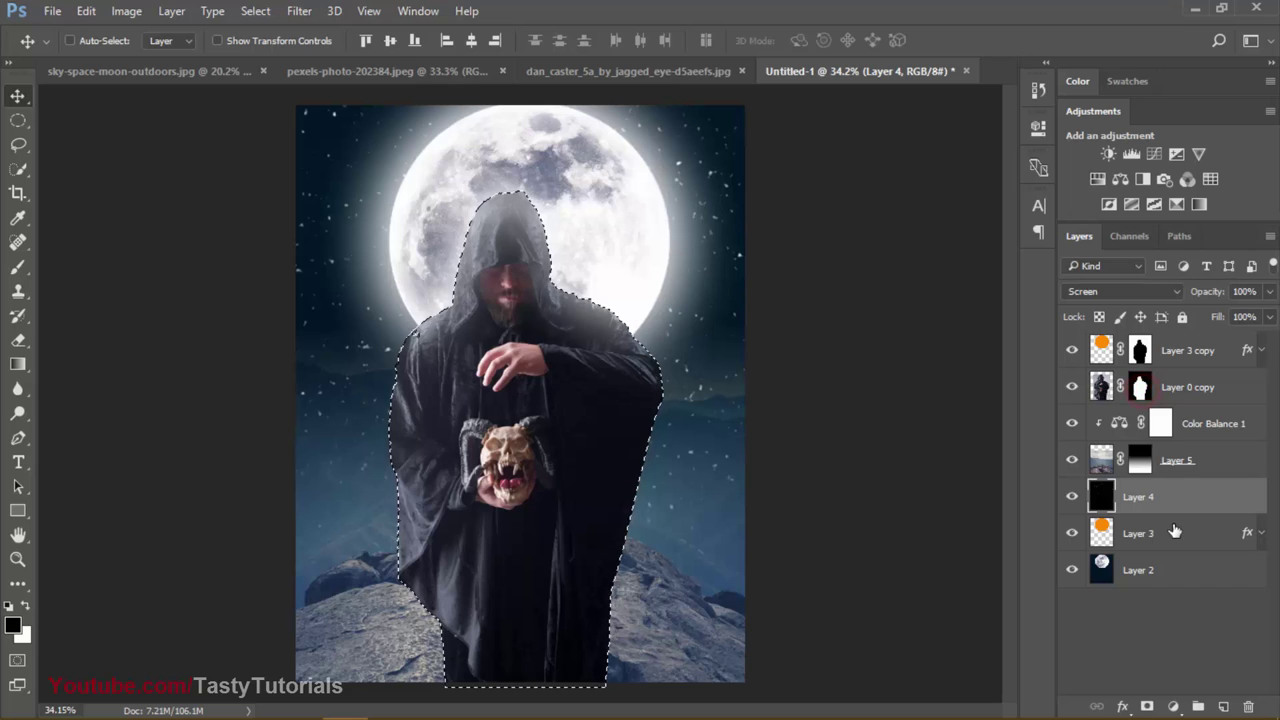
pyautogui.hotkey('ctrl', 'j')
pyautogui.hotkey('ctrl', 'alt', 'z')
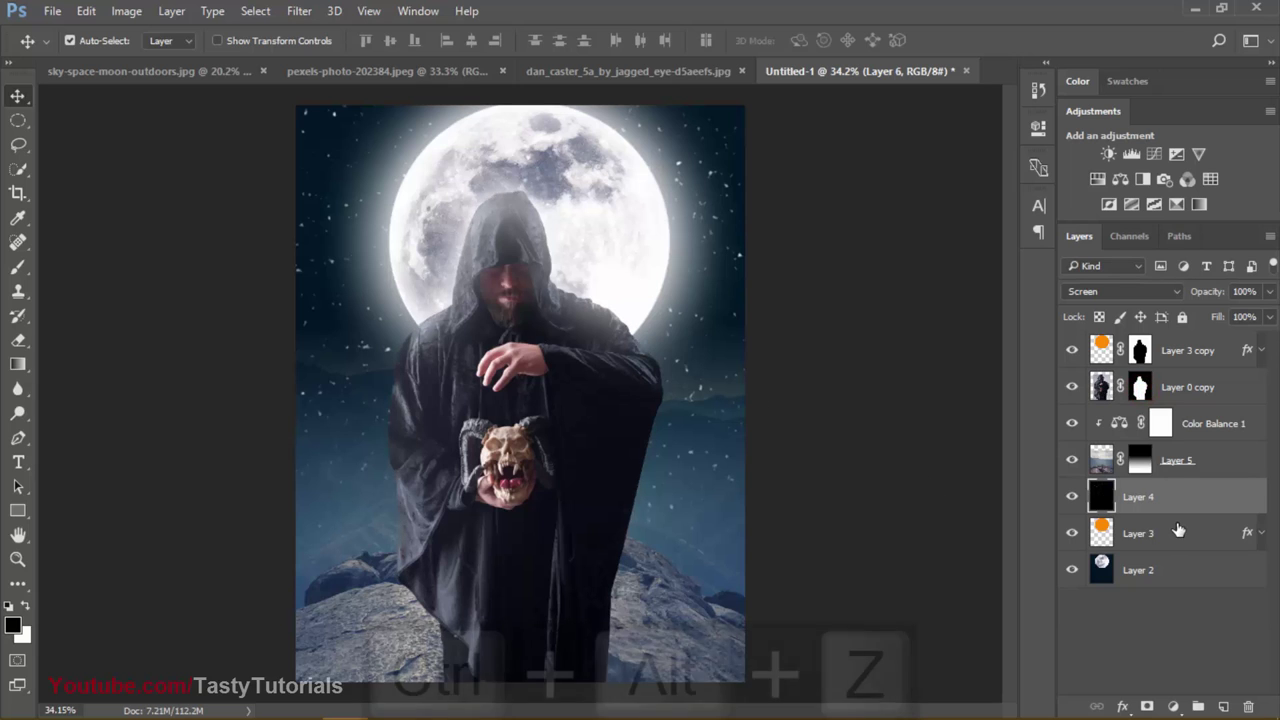
pyautogui.hotkey('ctrl', 'shift', 'j')
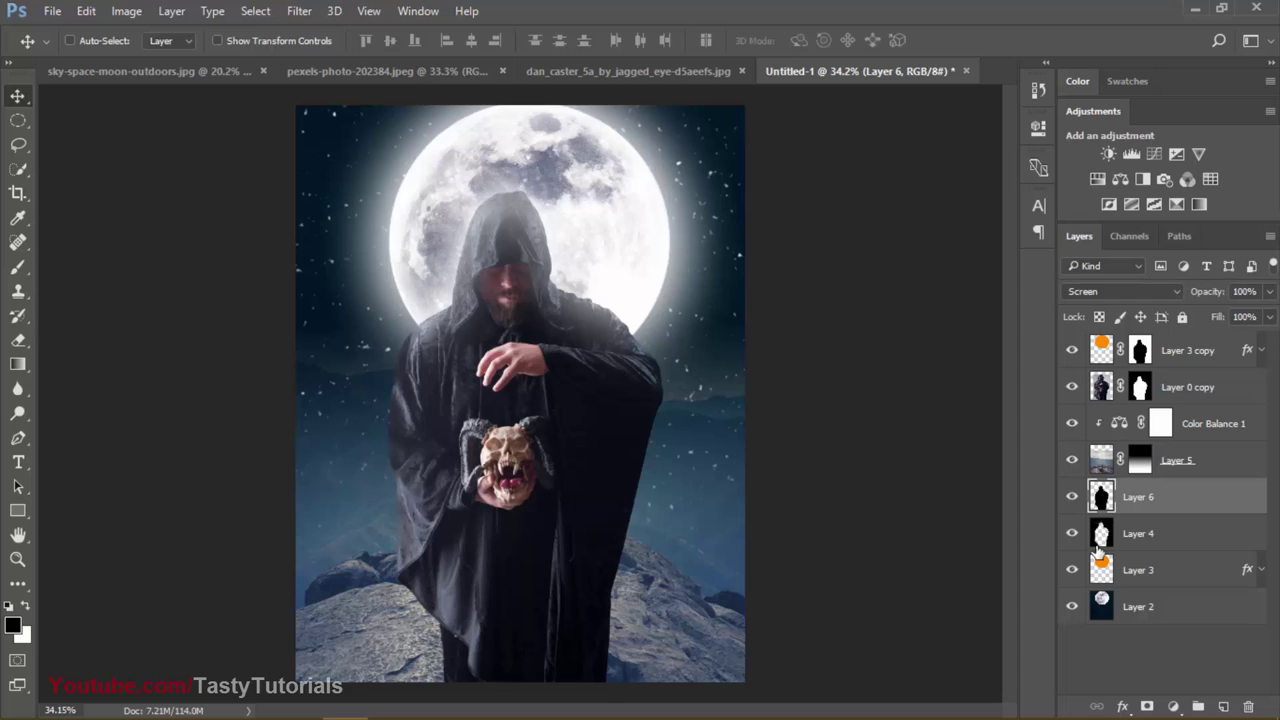
pyautogui.click(1078, 388)
pyautogui.click(1078, 388)
pyautogui.moveTo(1138, 497); pyautogui.dragTo(1140, 342)
pyautogui.scroll(2, 993, 377)
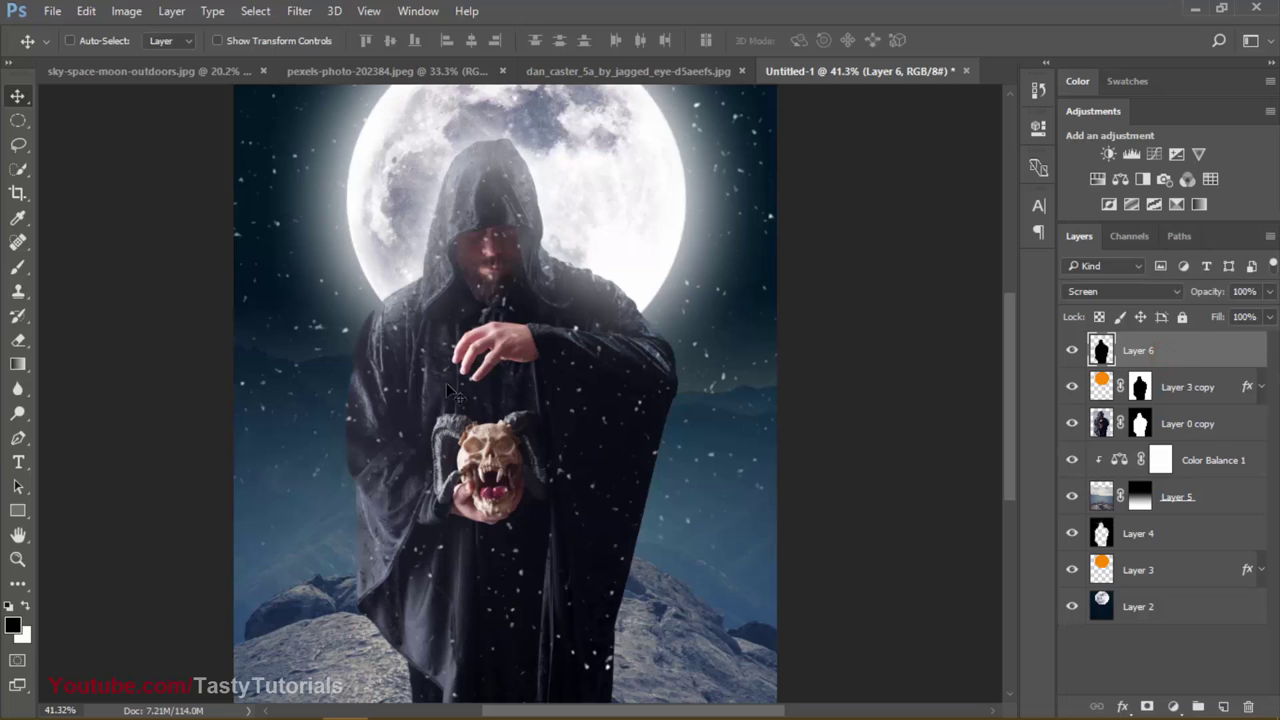
# Step: Experiment with Motion Blur angle and distance settings on Layer 6, then close the dialog
pyautogui.click(299, 11)
pyautogui.moveTo(318, 220)
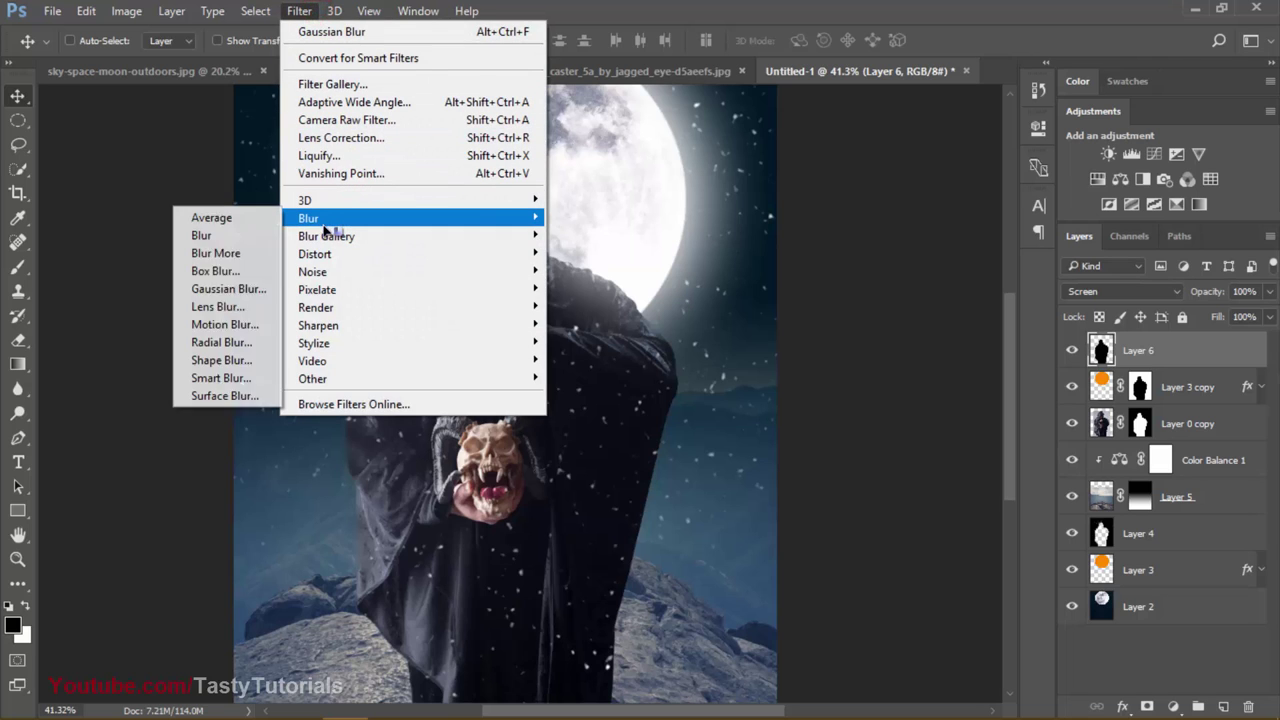
pyautogui.click(240, 326)
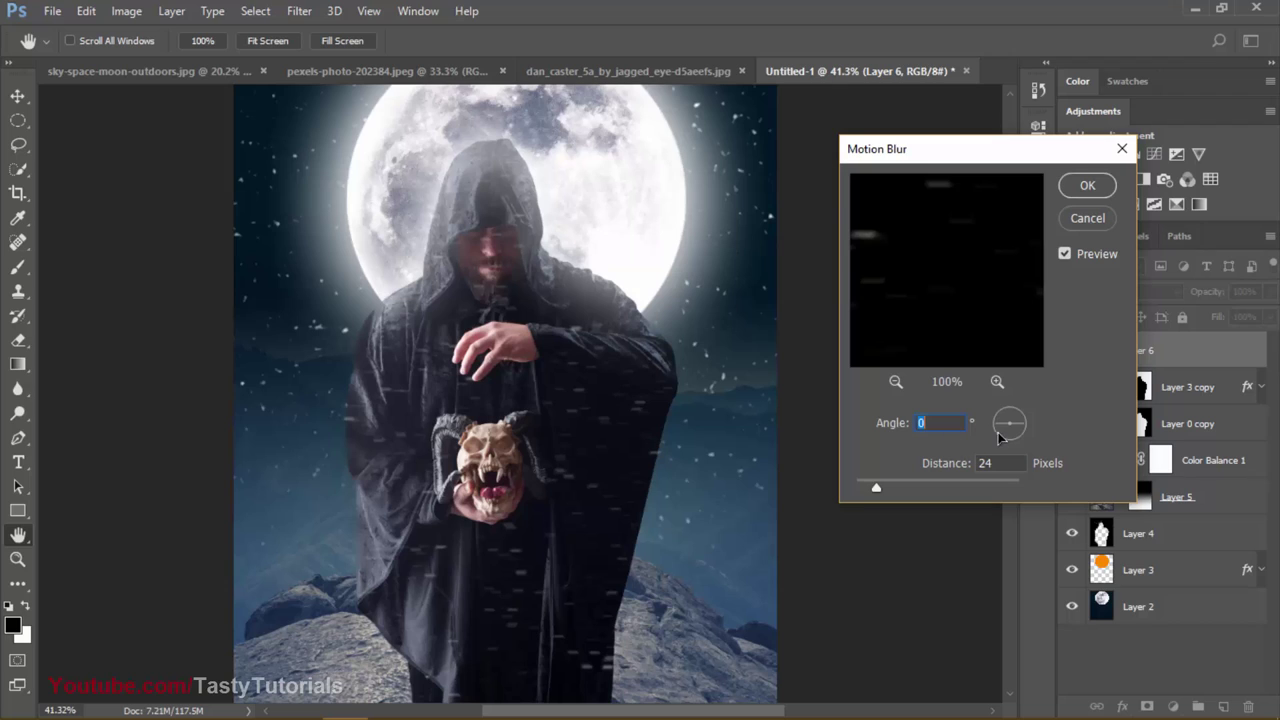
pyautogui.moveTo(998, 437); pyautogui.dragTo(1020, 390)
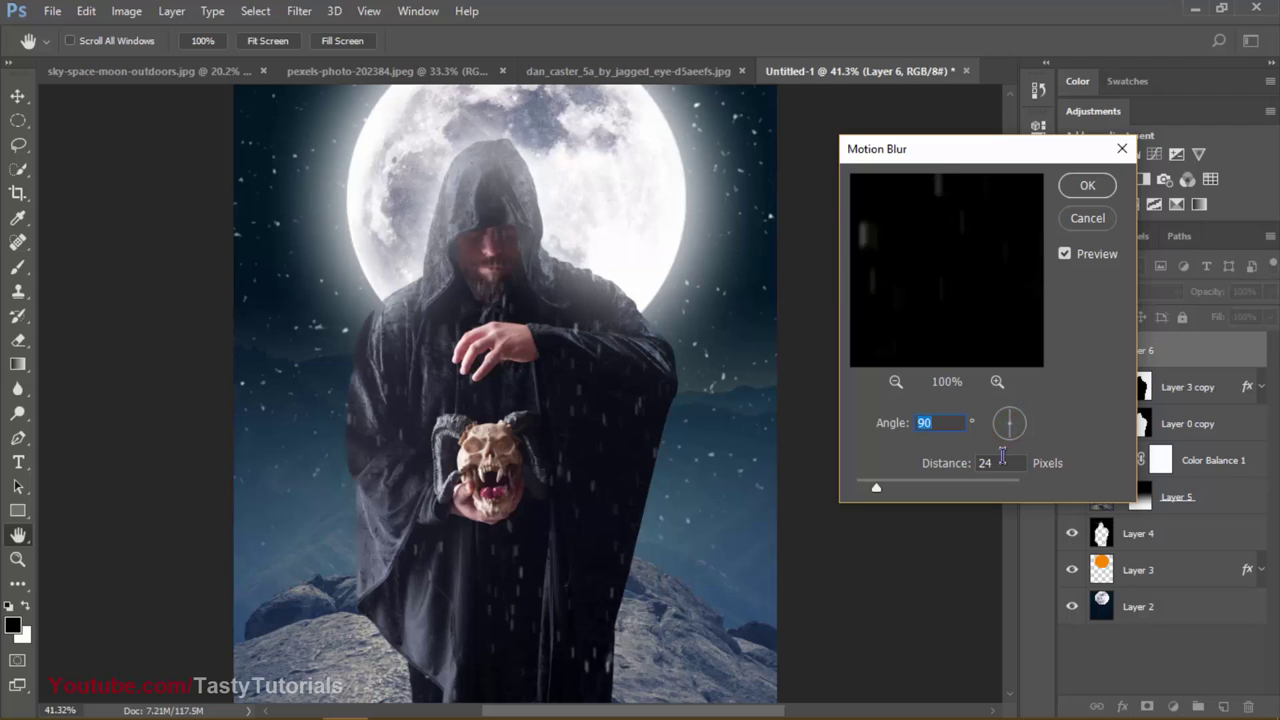
pyautogui.click(894, 488)
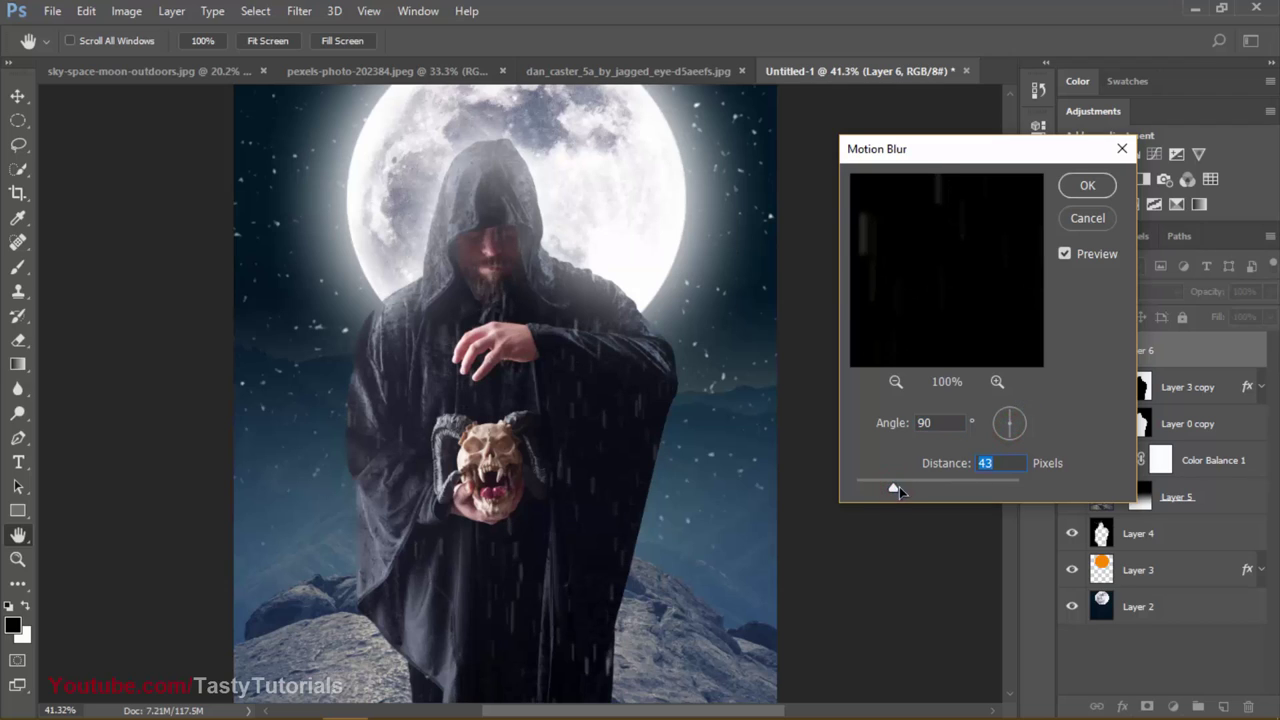
pyautogui.moveTo(997, 423); pyautogui.dragTo(1023, 405)
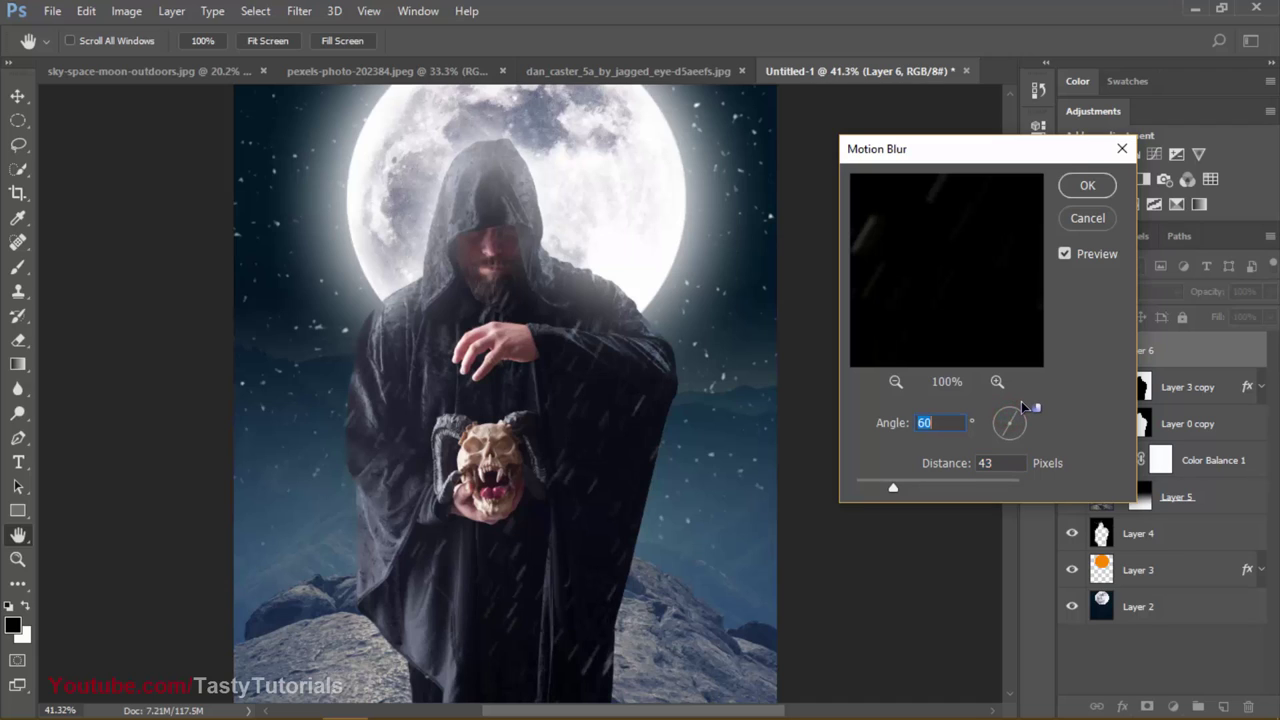
pyautogui.moveTo(893, 424)
pyautogui.mouseDown()
pyautogui.moveTo(870, 423)
pyautogui.moveTo(906, 432)
pyautogui.mouseUp()
pyautogui.moveTo(881, 479); pyautogui.dragTo(872, 487)
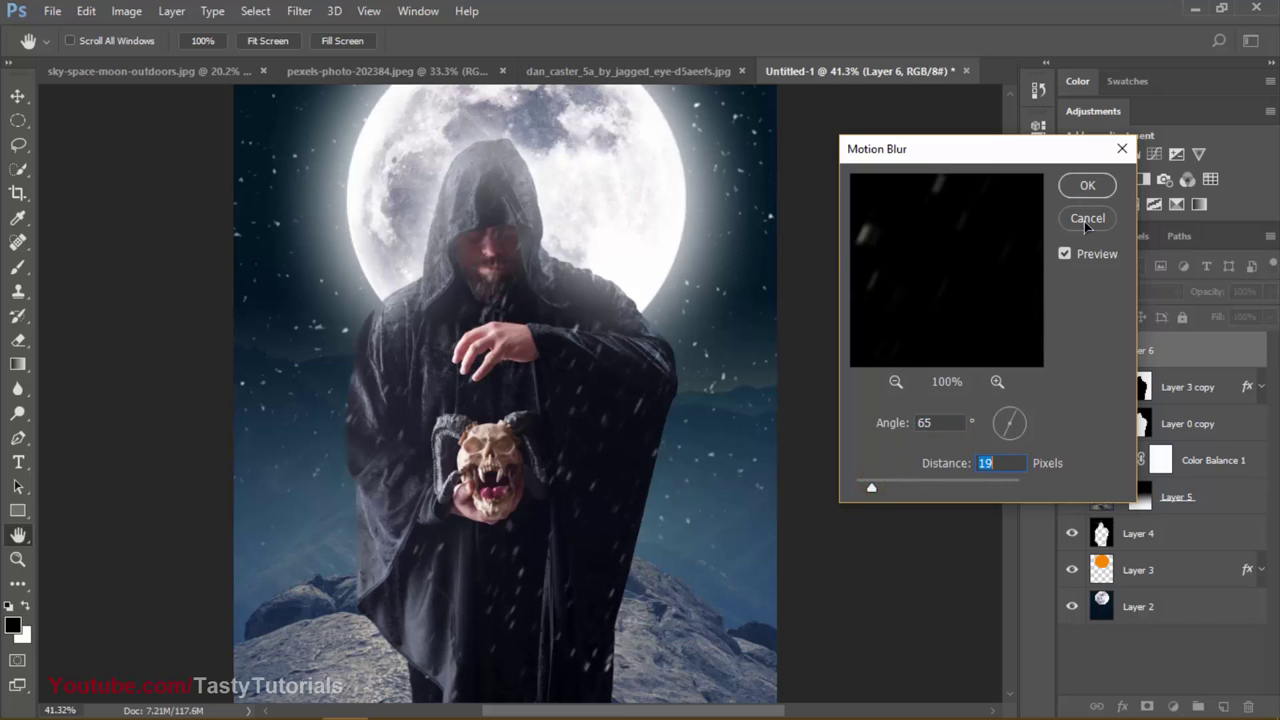
pyautogui.click(1084, 224)
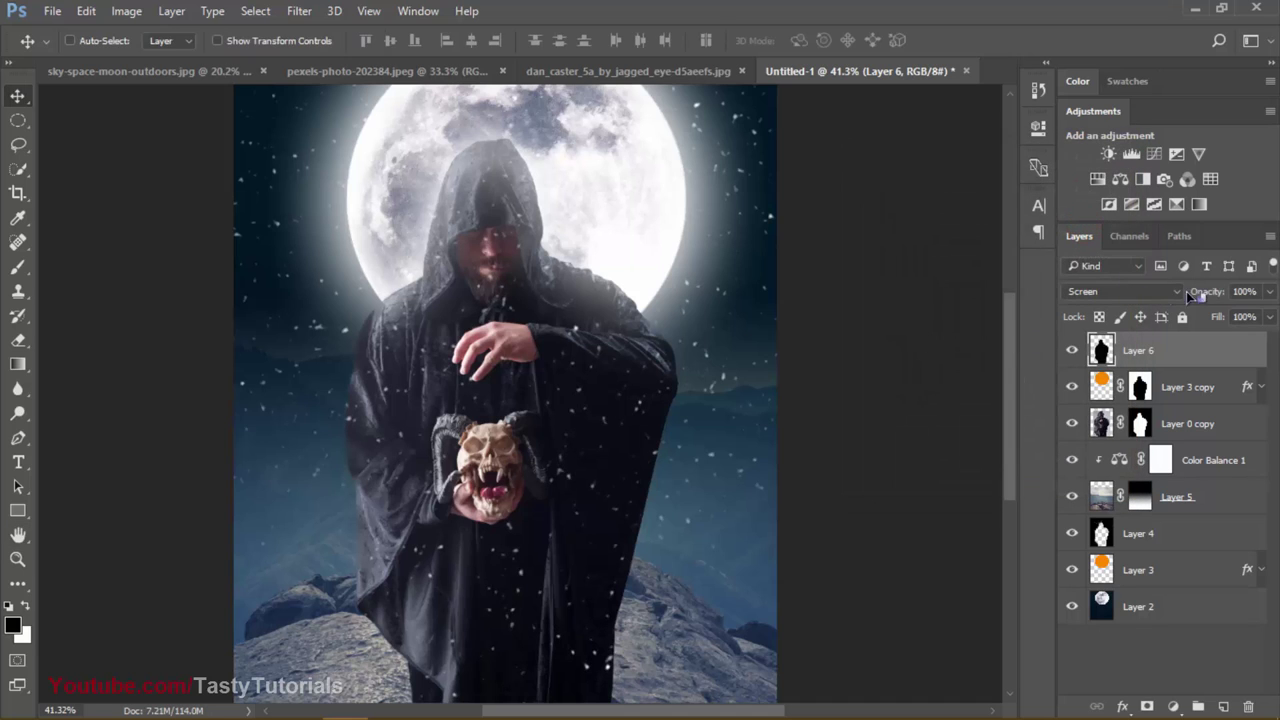
# Step: Lower Layer 6's opacity to 23%
pyautogui.moveTo(1190, 295); pyautogui.dragTo(1122, 298)
pyautogui.click(638, 368)
pyautogui.scroll(1, 394, 428)
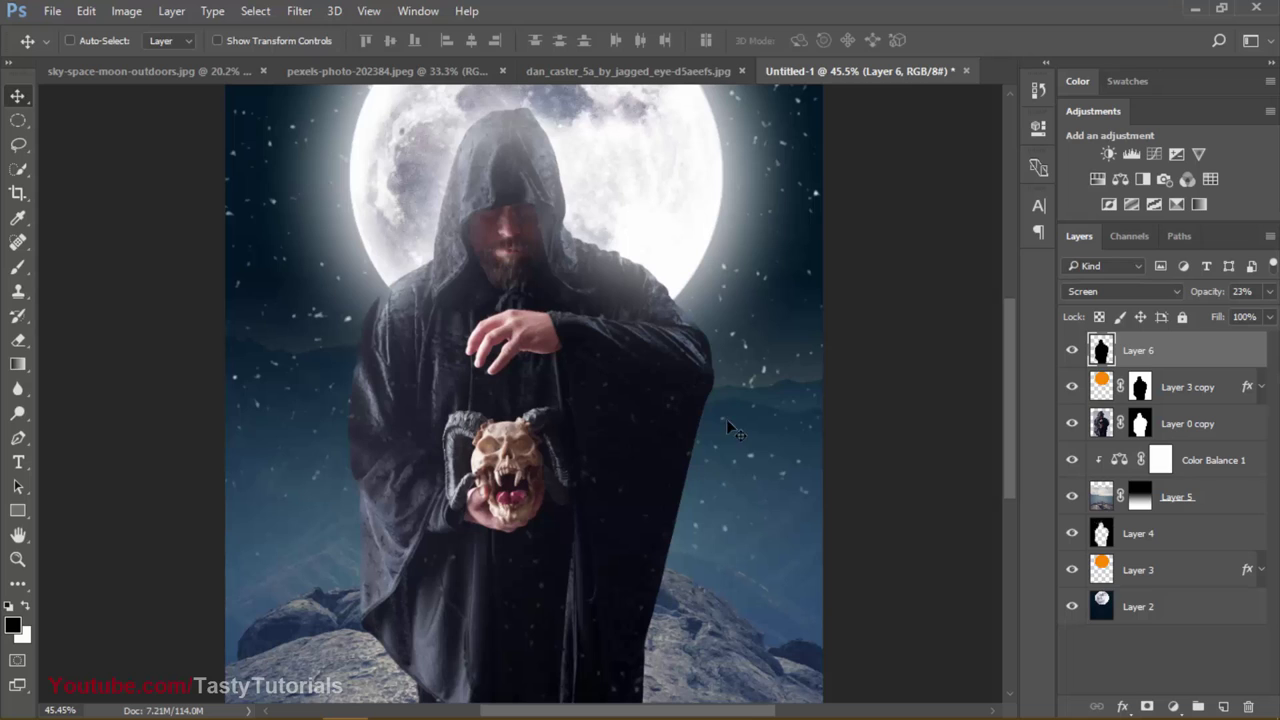
# Step: Add a new Layer 7 above the hooded figure, clipped to Layer 0 copy
pyautogui.click(1211, 423)
pyautogui.click(1071, 423)
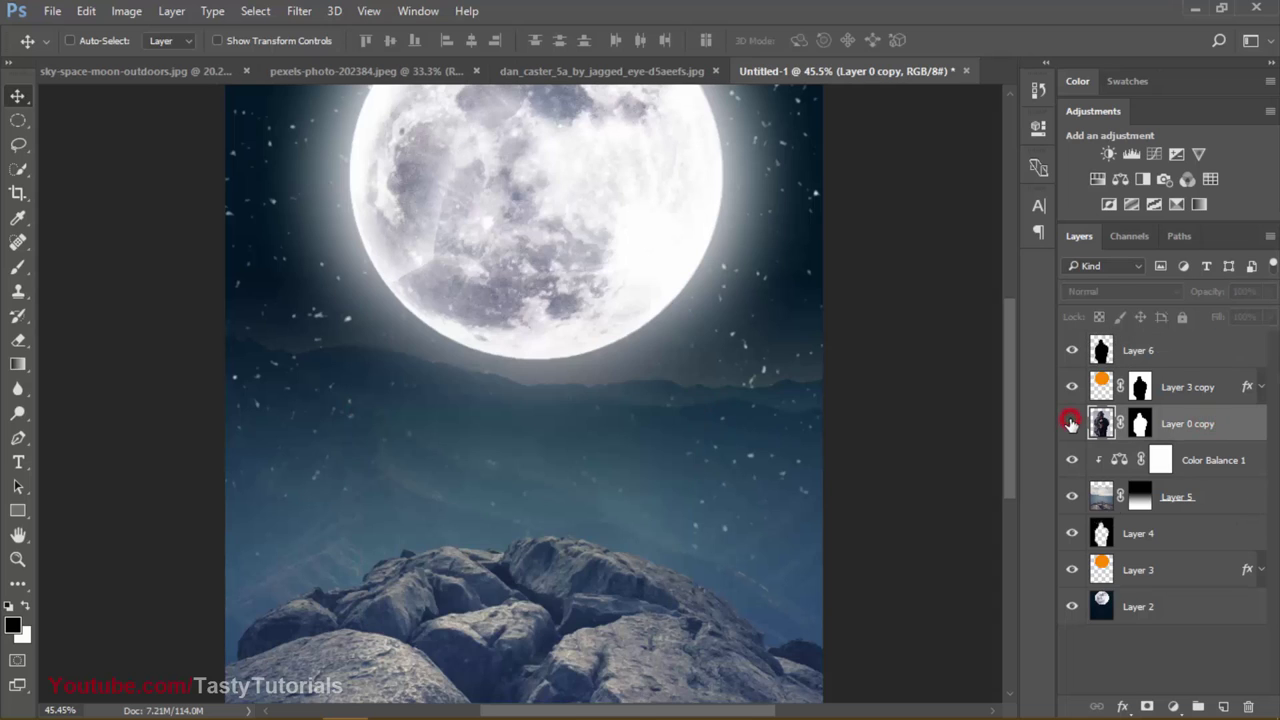
pyautogui.click(1071, 423)
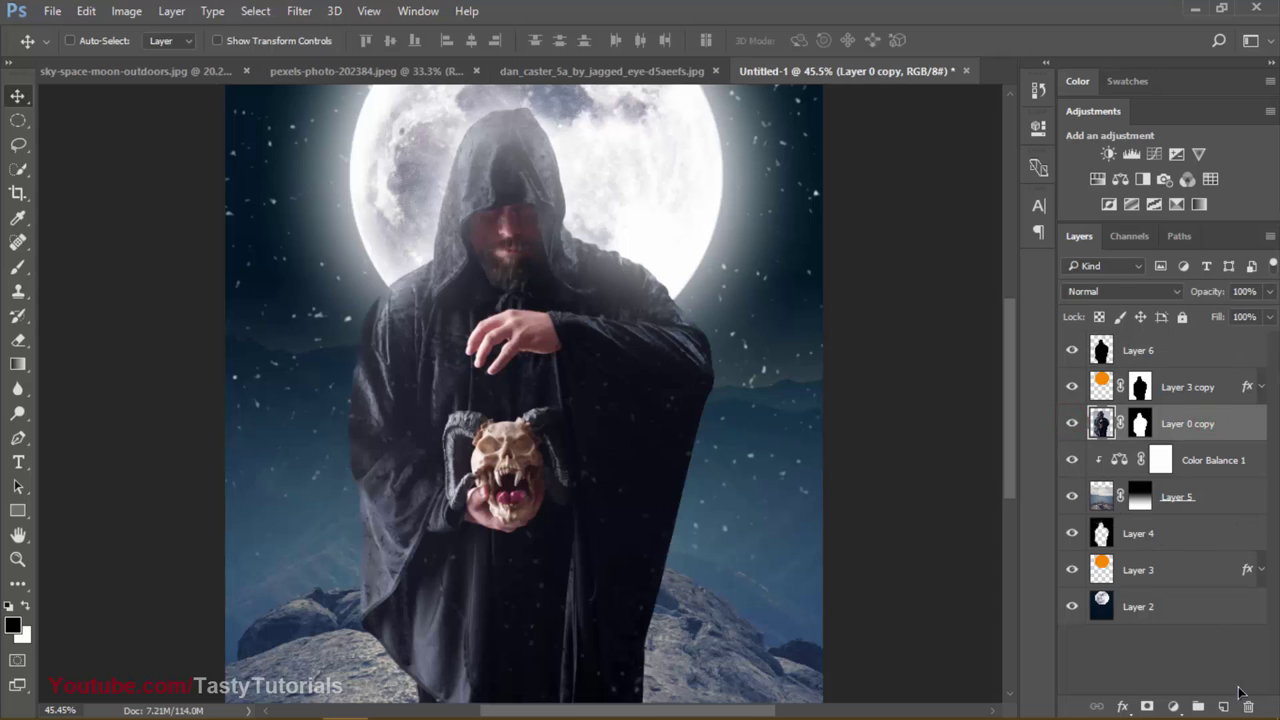
pyautogui.click(1224, 707)
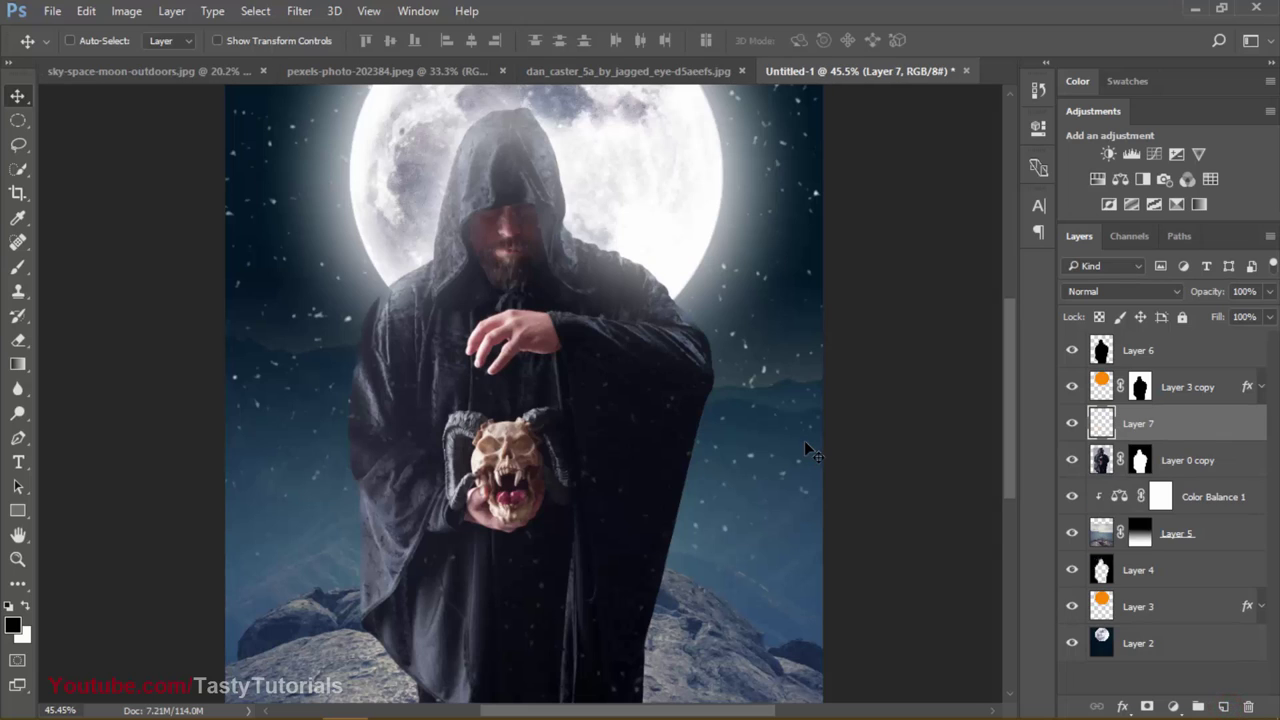
pyautogui.keyDown('alt'); pyautogui.click(1175, 441); pyautogui.keyUp('alt')
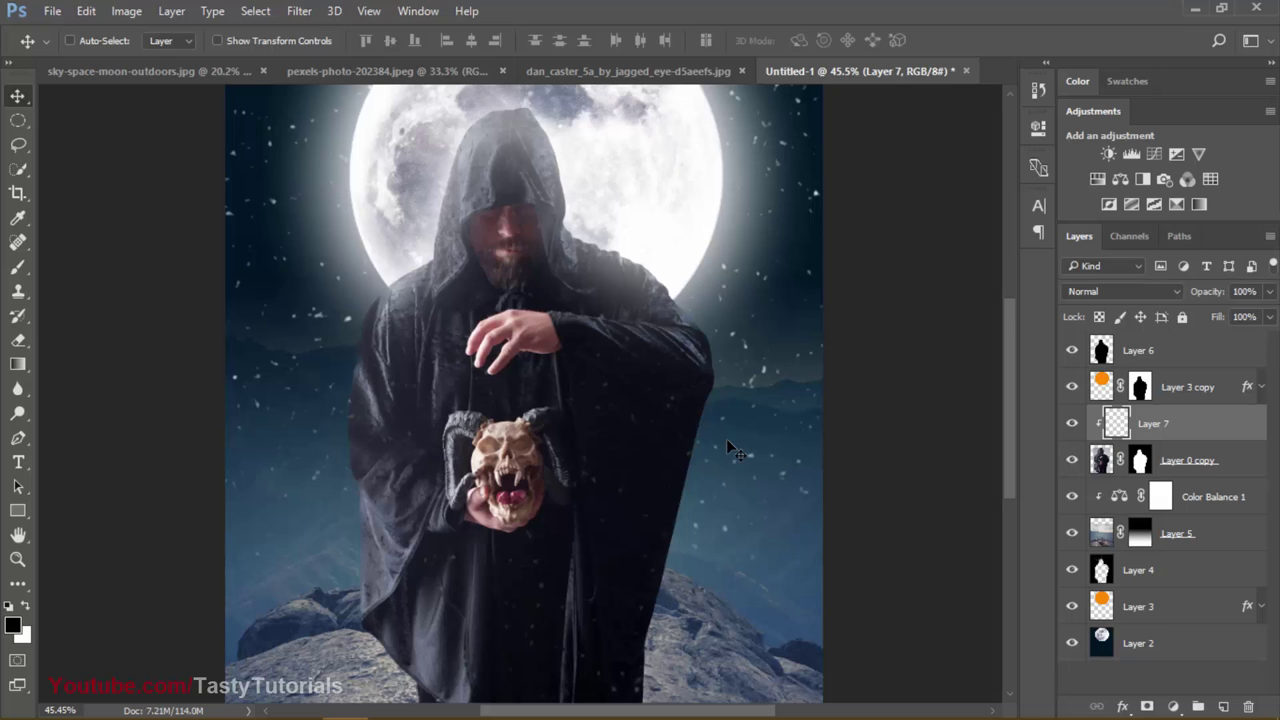
# Step: Fill Layer 7 with 50% Gray and set its blend mode to Overlay
pyautogui.hotkey('shift', 'BackSpace')
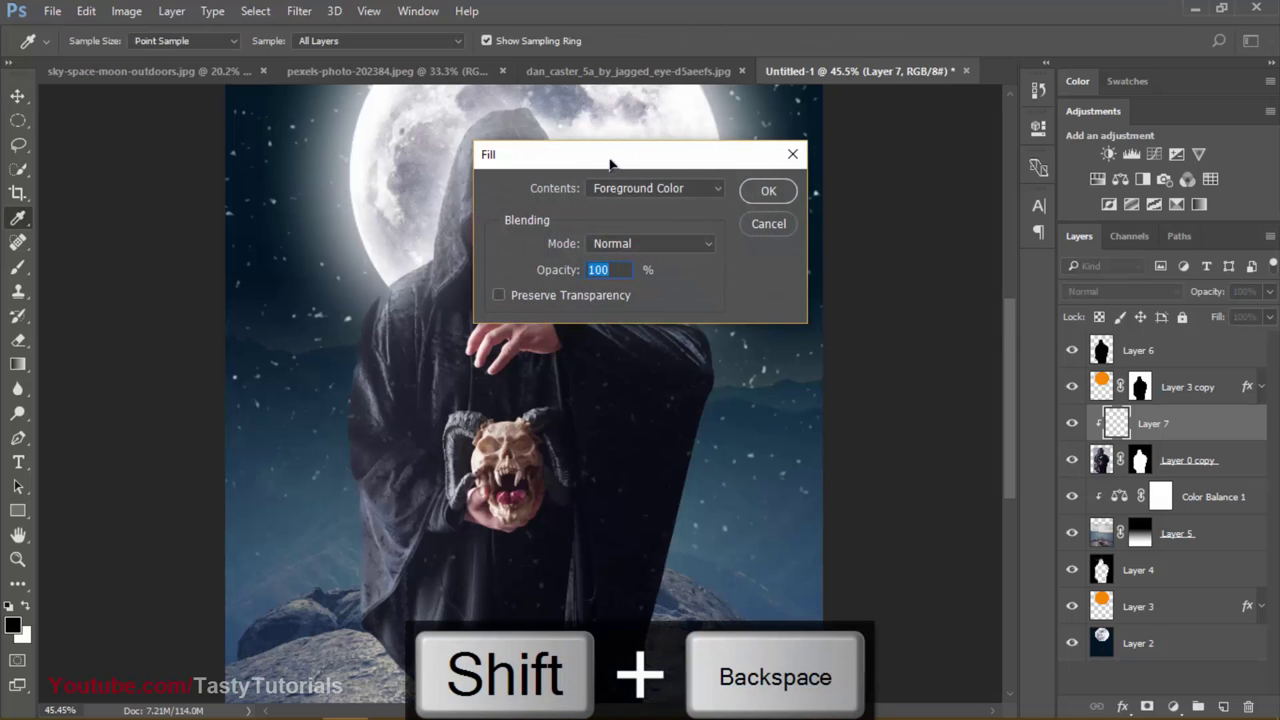
pyautogui.click(929, 193)
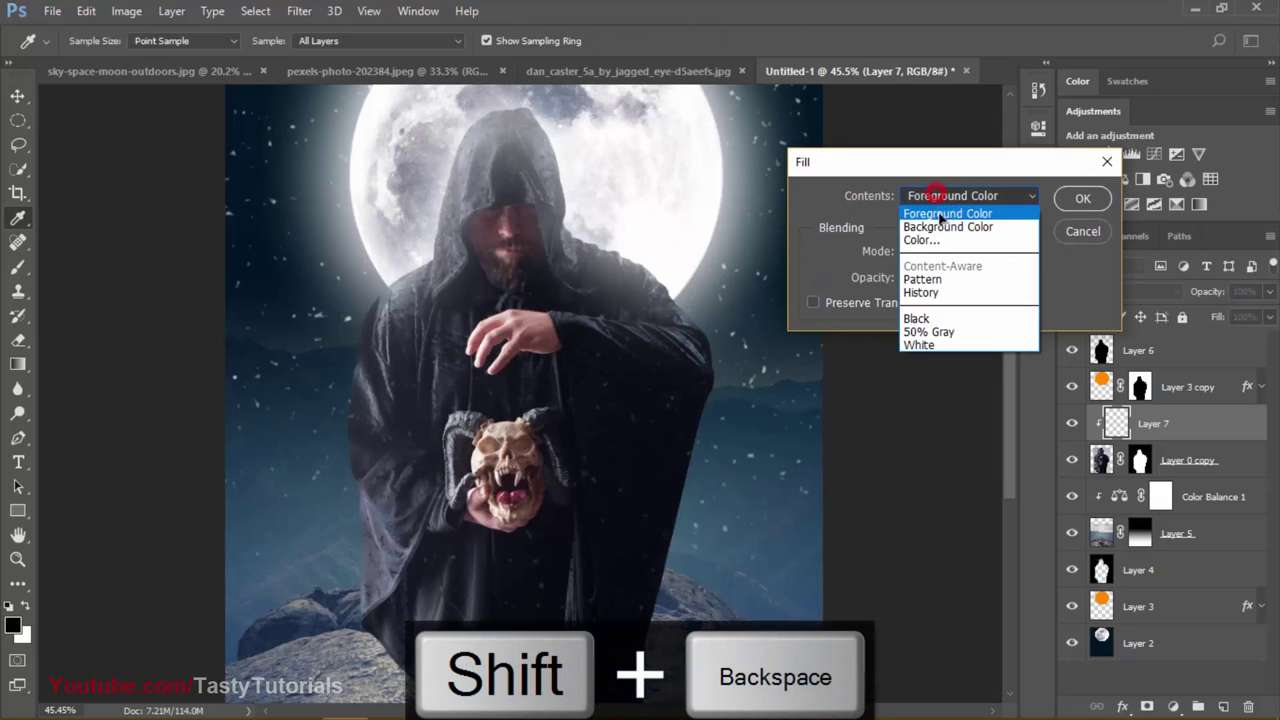
pyautogui.press('Escape')
pyautogui.click(930, 336)
pyautogui.click(1082, 198)
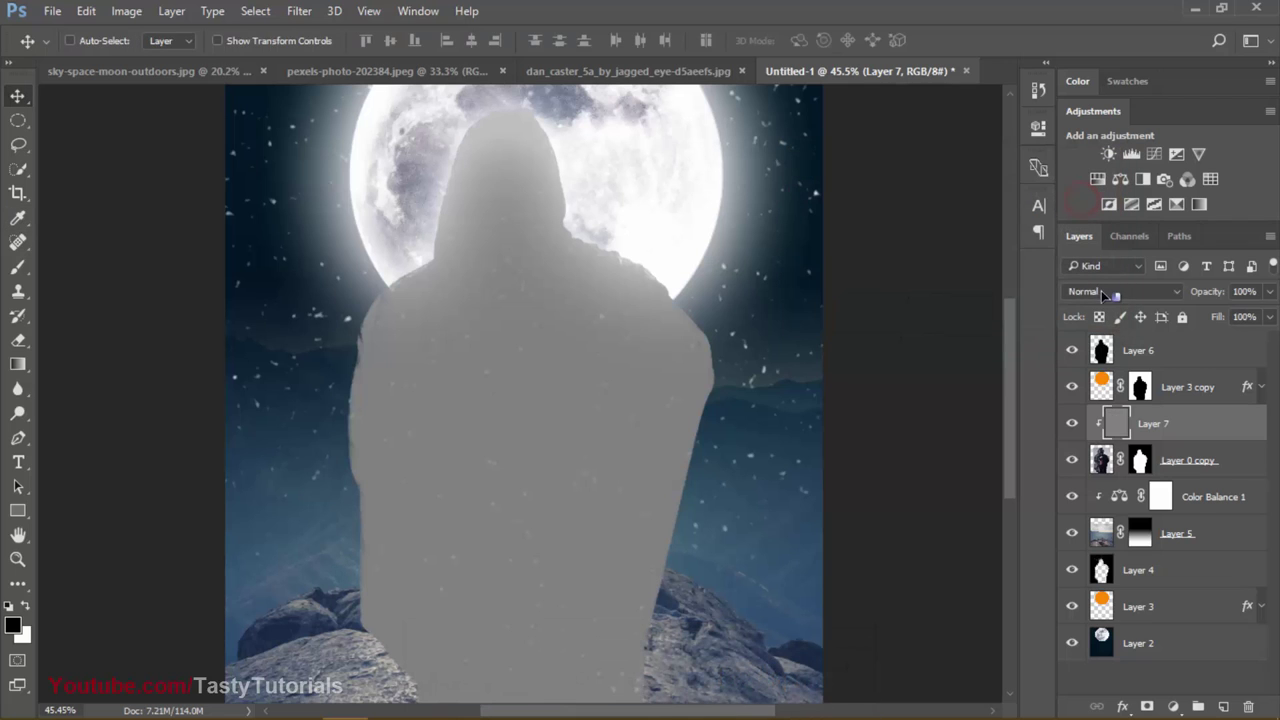
pyautogui.click(1100, 291)
pyautogui.click(1064, 478)
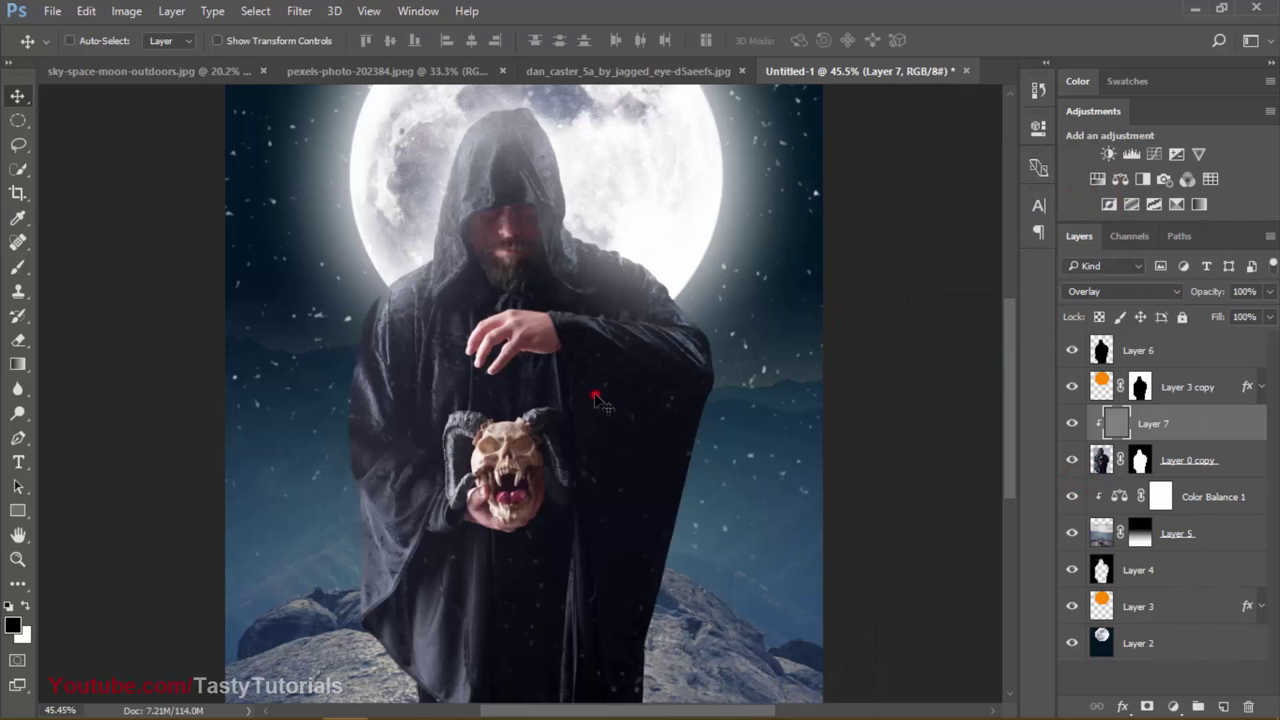
# Step: Switch to the Dodge tool with a smaller brush and brighten a robe fold on Layer 7
pyautogui.scroll(4, 409, 297)
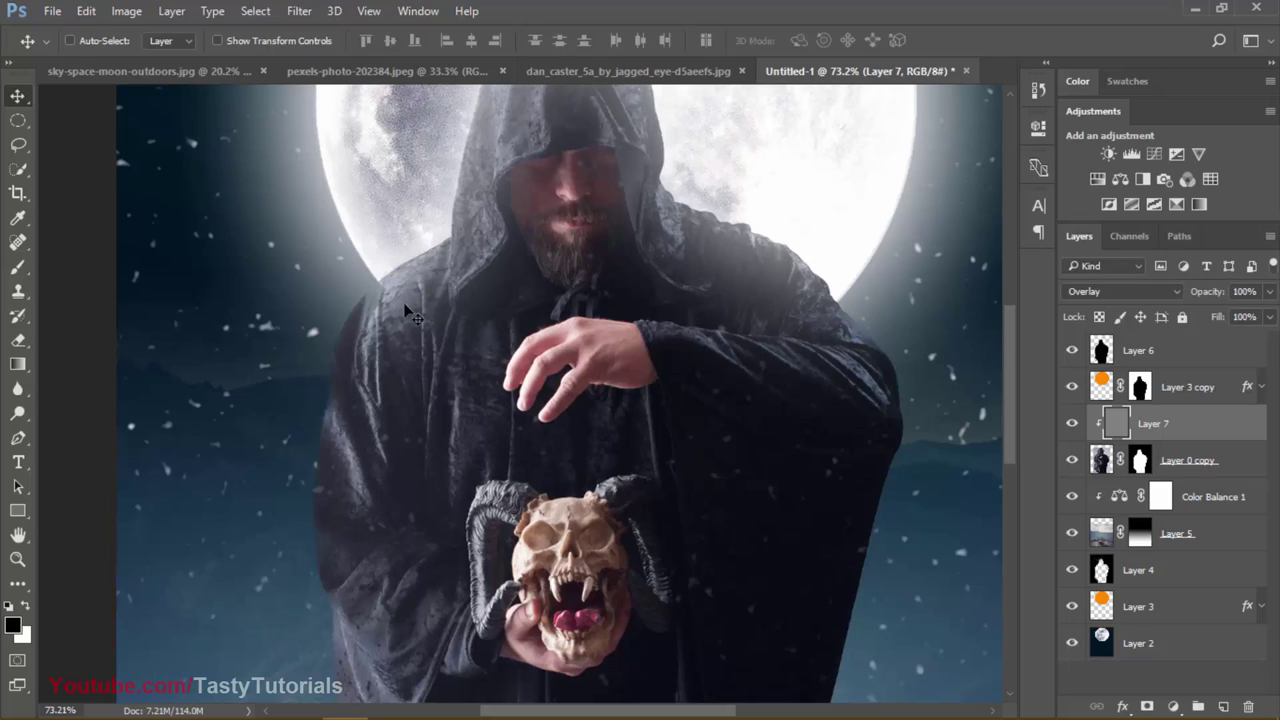
pyautogui.press('b')
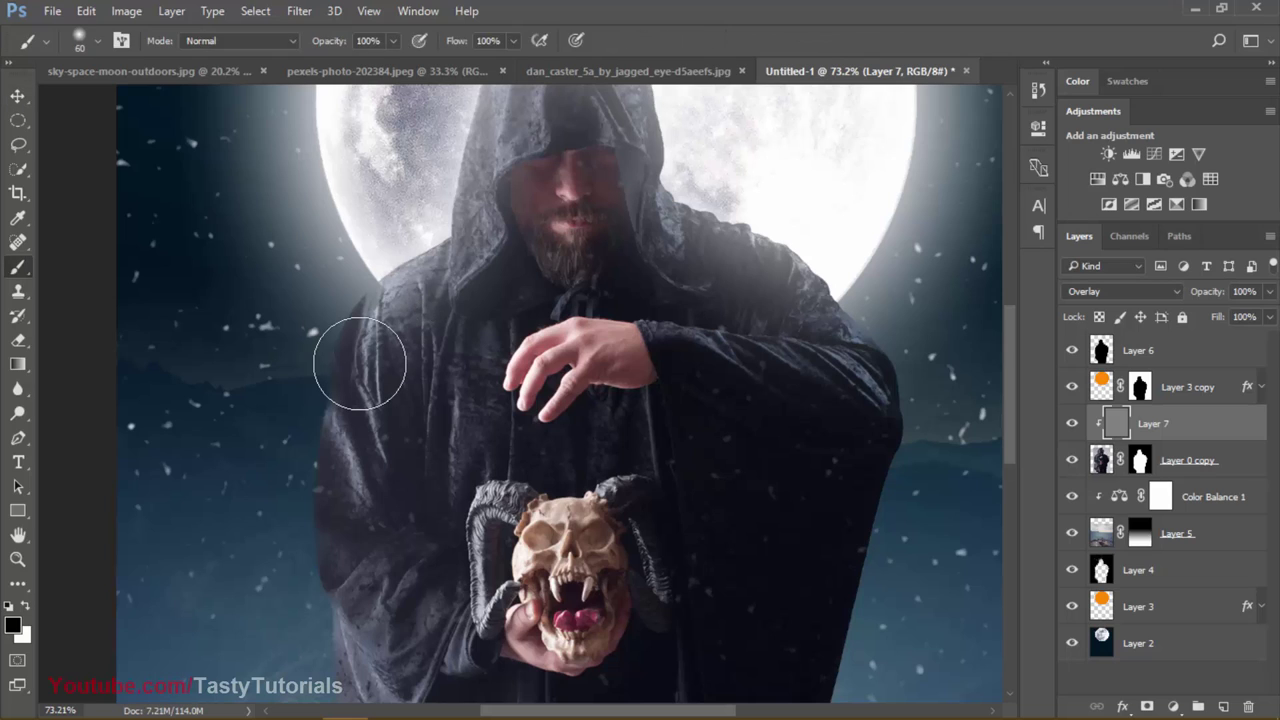
pyautogui.press('[')
pyautogui.press('[')
pyautogui.press('[')
pyautogui.press('[')
pyautogui.press('[')
pyautogui.press('[')
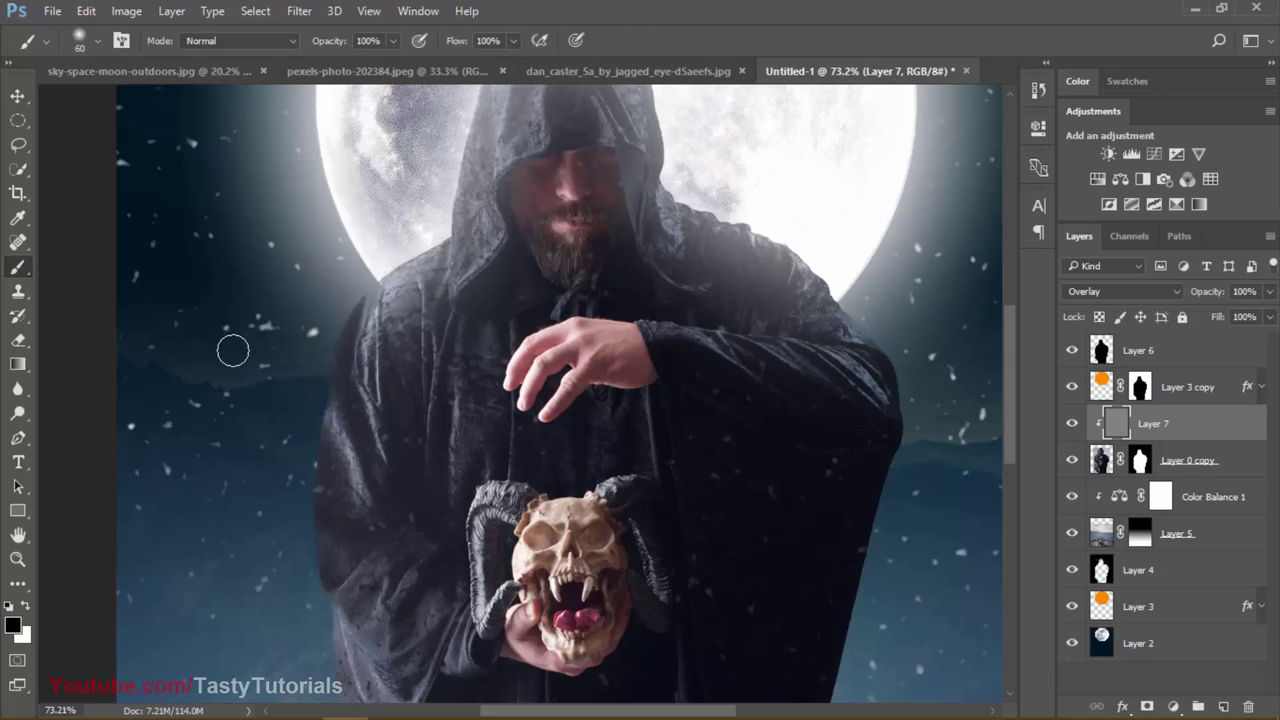
pyautogui.moveTo(18, 413); pyautogui.dragTo(55, 414)
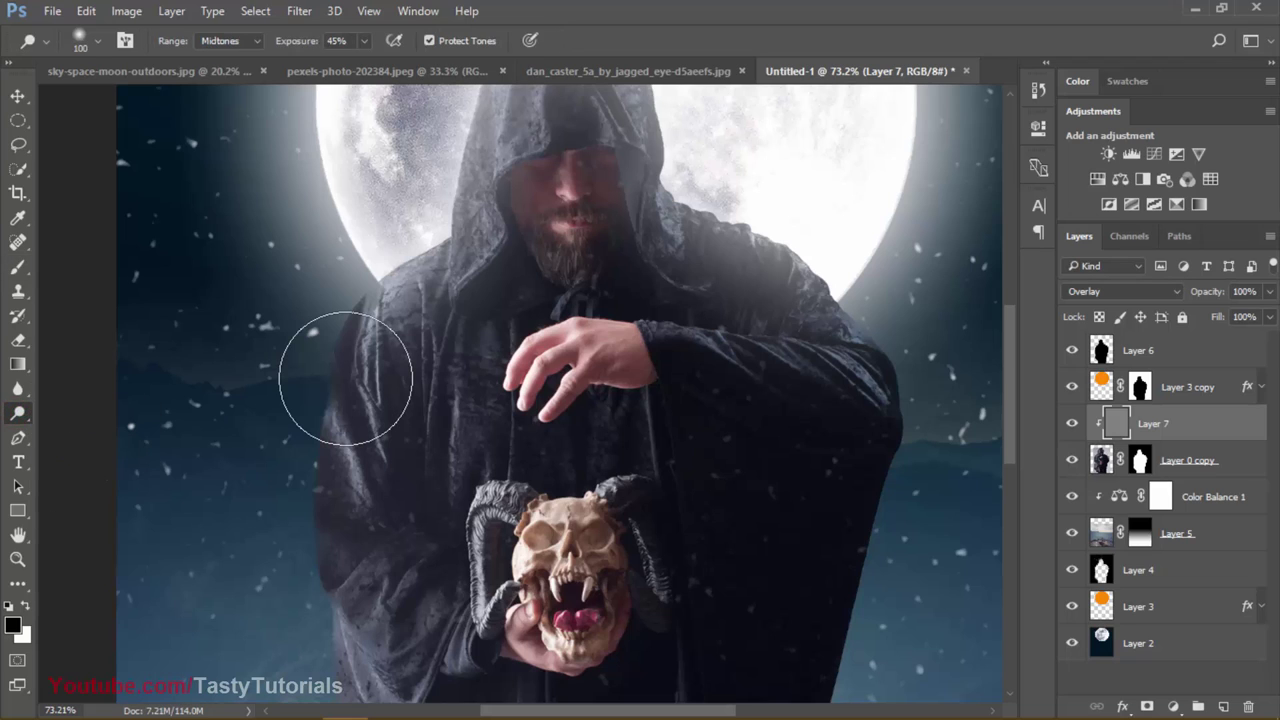
pyautogui.press('[')
pyautogui.press('[')
pyautogui.press('[')
pyautogui.press('[')
pyautogui.press('[')
pyautogui.press('[')
pyautogui.press('[')
pyautogui.press('[')
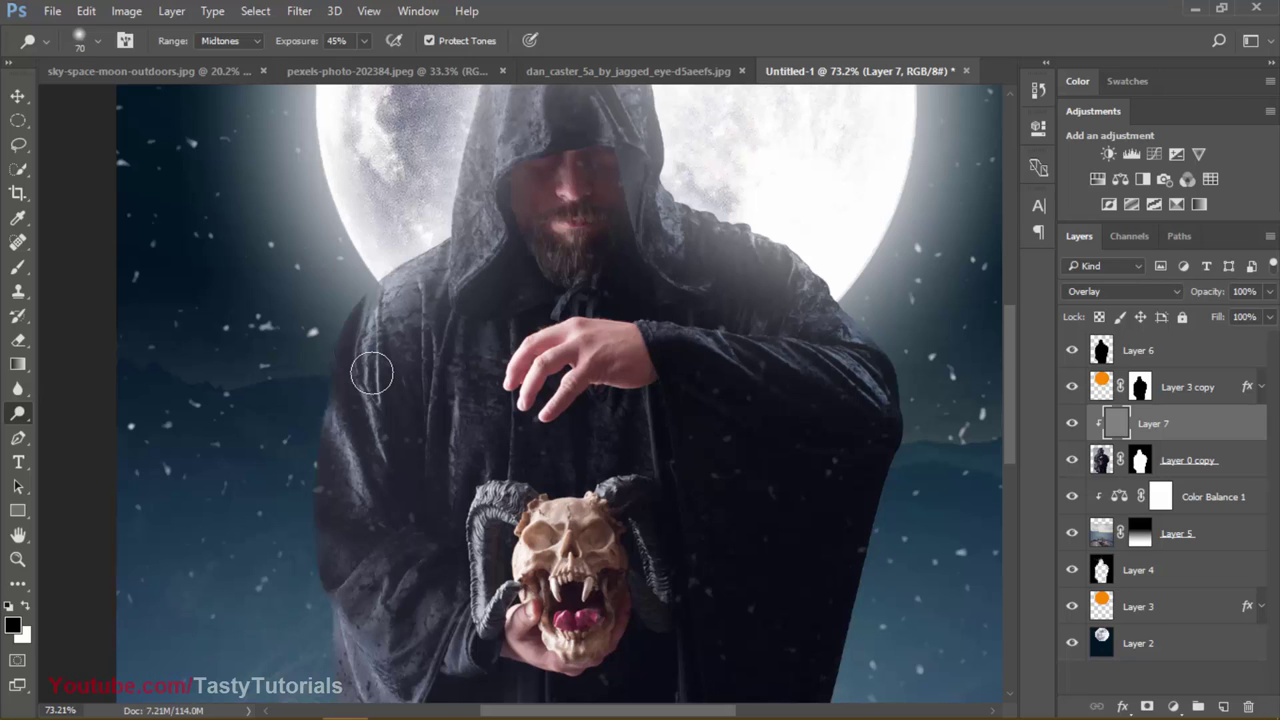
pyautogui.scroll(3, 372, 373)
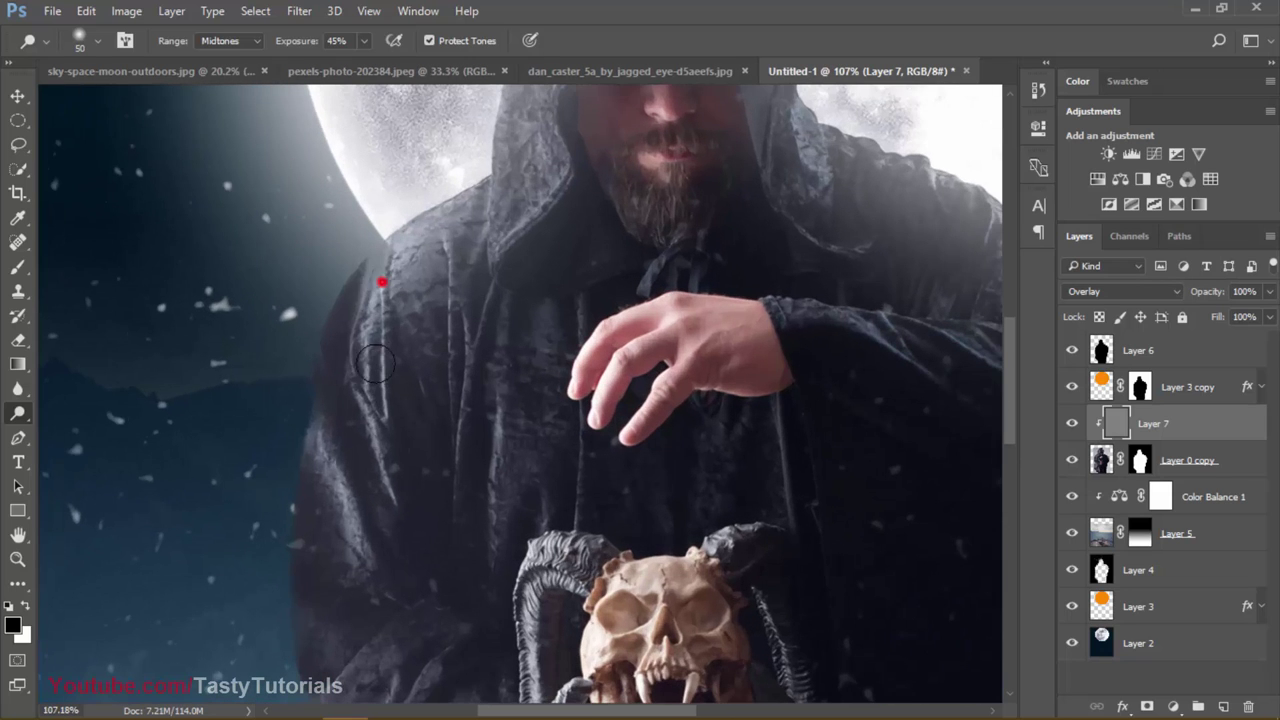
pyautogui.moveTo(375, 364)
pyautogui.mouseDown()
pyautogui.moveTo(374, 316)
pyautogui.moveTo(368, 409)
pyautogui.moveTo(380, 345)
pyautogui.mouseUp()
# Step: Dab extra dodge light onto the robe, then enlarge the brush and raise its strength
pyautogui.moveTo(382, 443); pyautogui.dragTo(359, 459)
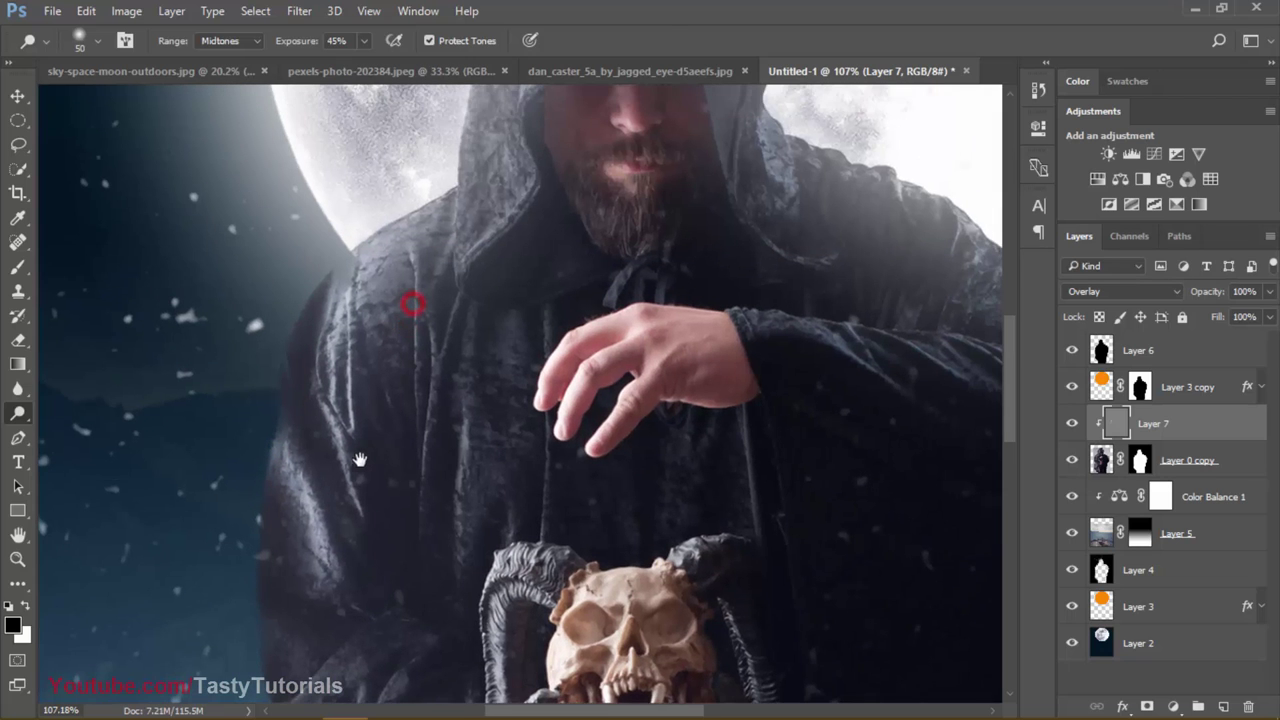
pyautogui.click(466, 407)
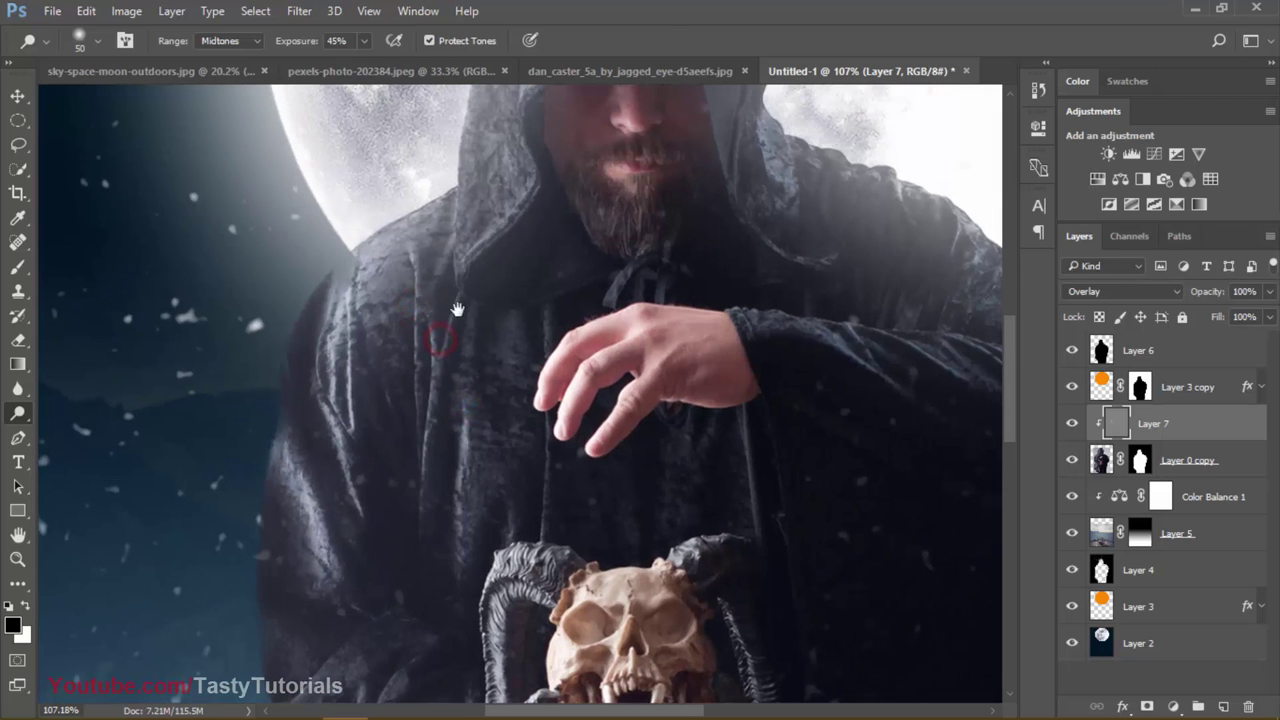
pyautogui.moveTo(456, 309); pyautogui.dragTo(420, 371)
pyautogui.scroll(3, 449, 366)
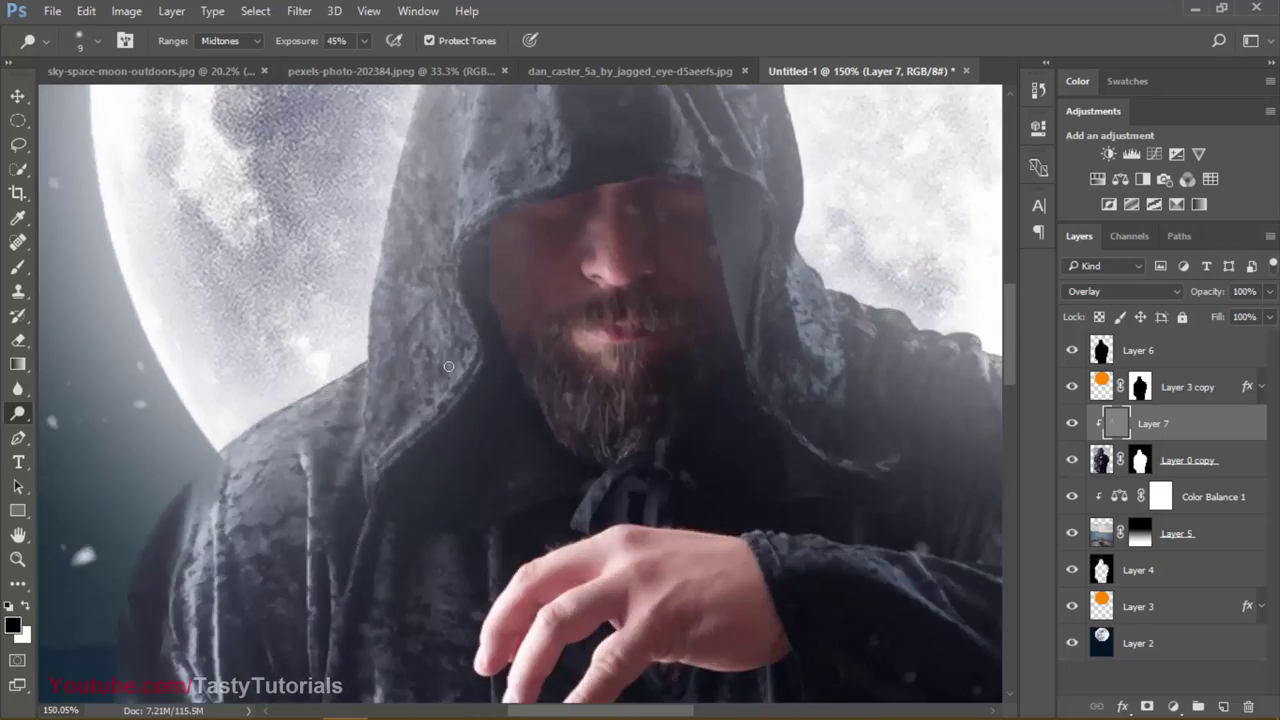
pyautogui.press('6')
pyautogui.press('5')
pyautogui.press(']')
pyautogui.press(']')
pyautogui.scroll(4, 500, 277)
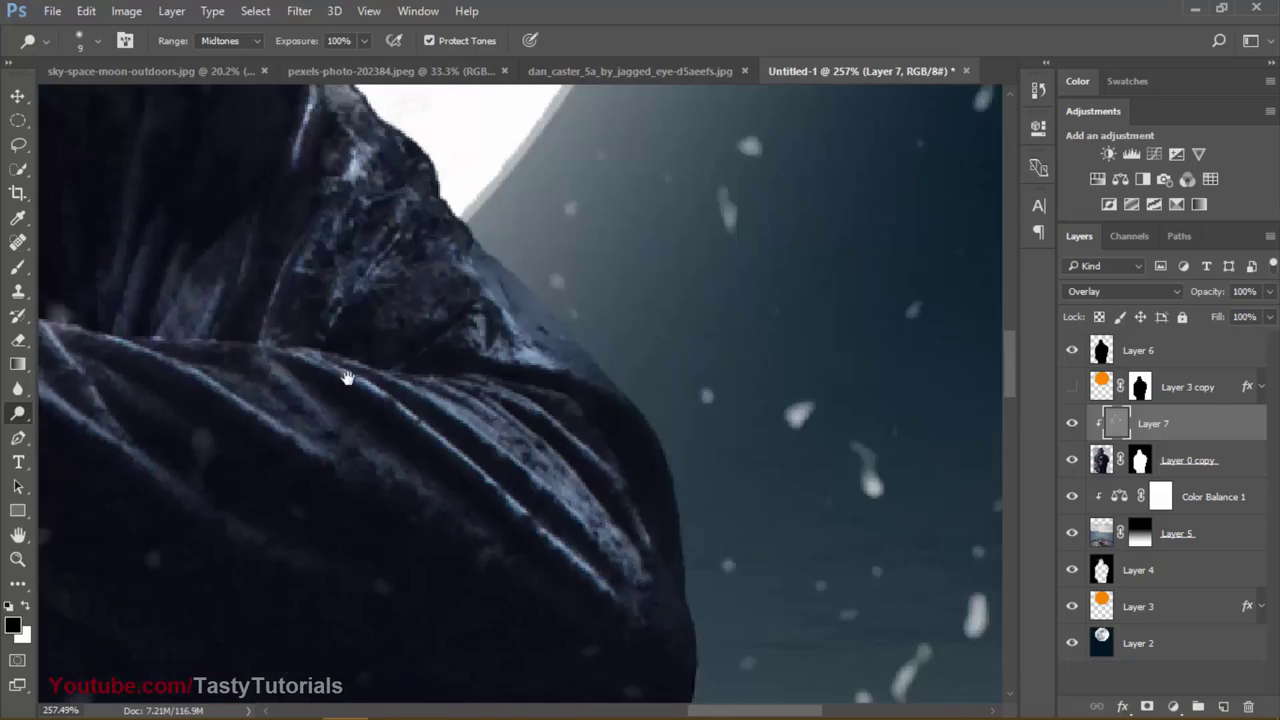
pyautogui.scroll(-5, 347, 377)
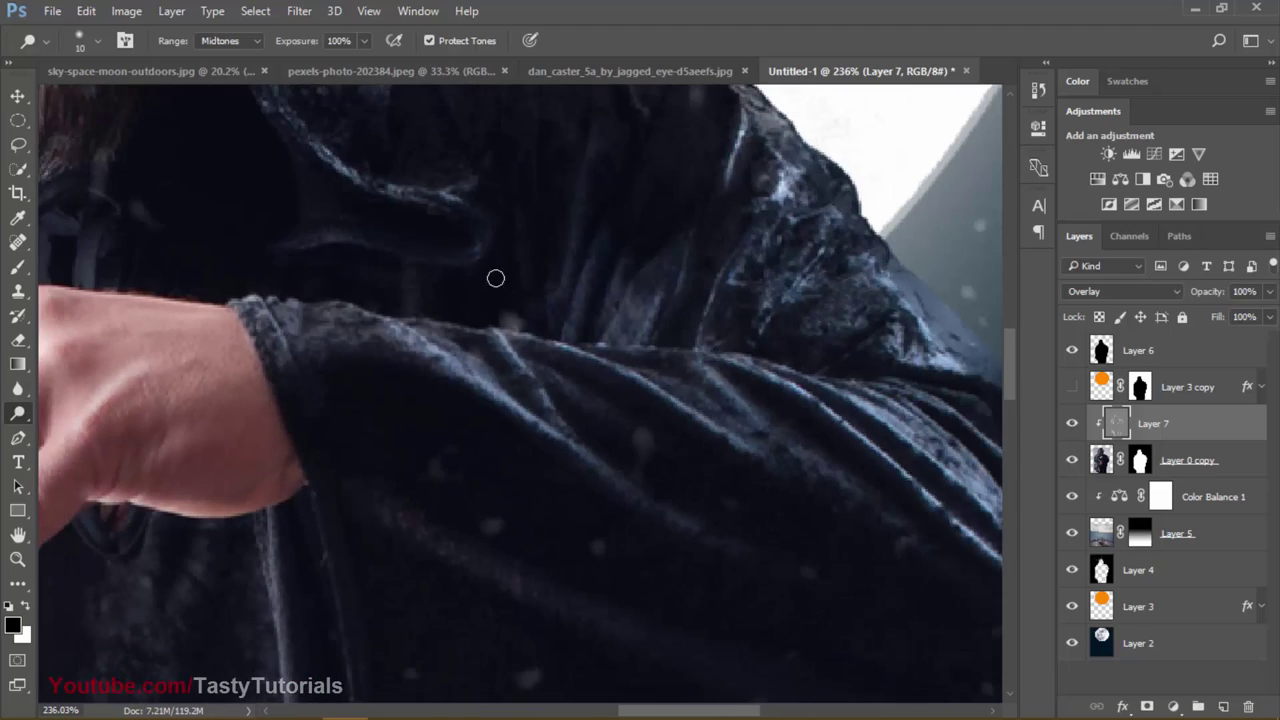
pyautogui.scroll(-8, 495, 278)
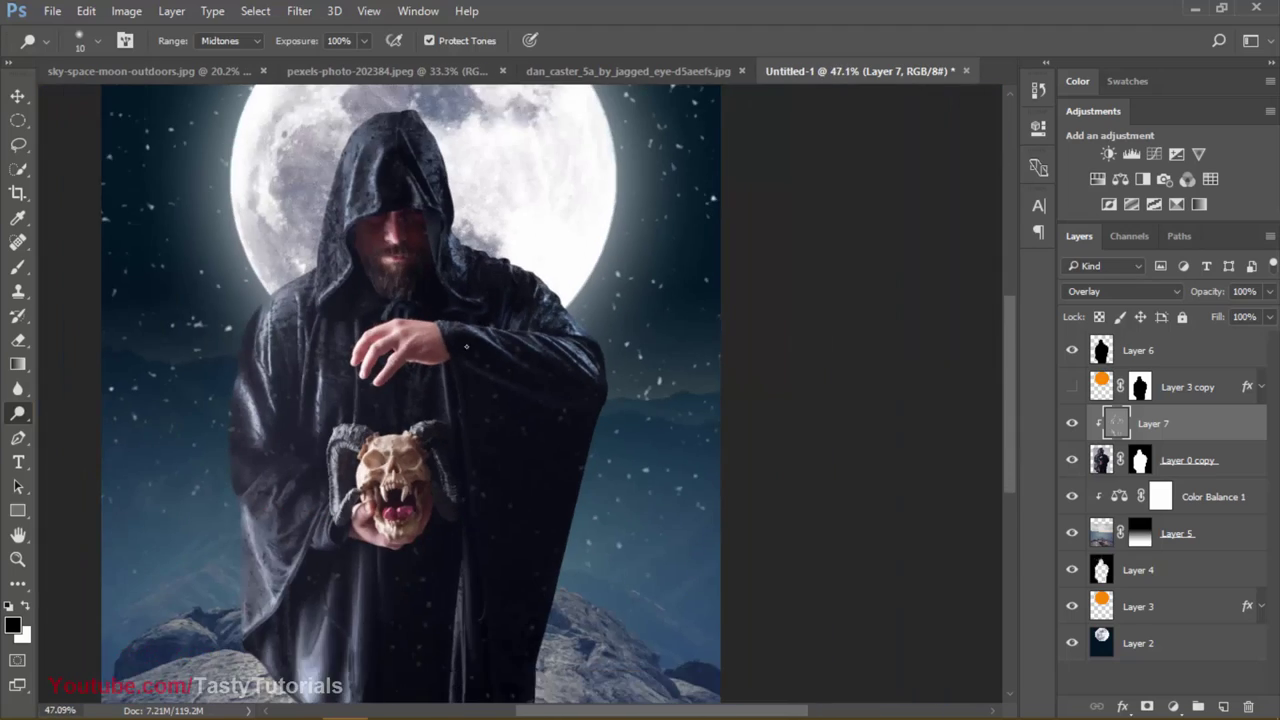
pyautogui.scroll(-1, 466, 346)
# Step: Toggle Layer 7 off and on to compare the dodging, leaving it visible
pyautogui.click(1080, 422)
pyautogui.click(1080, 422)
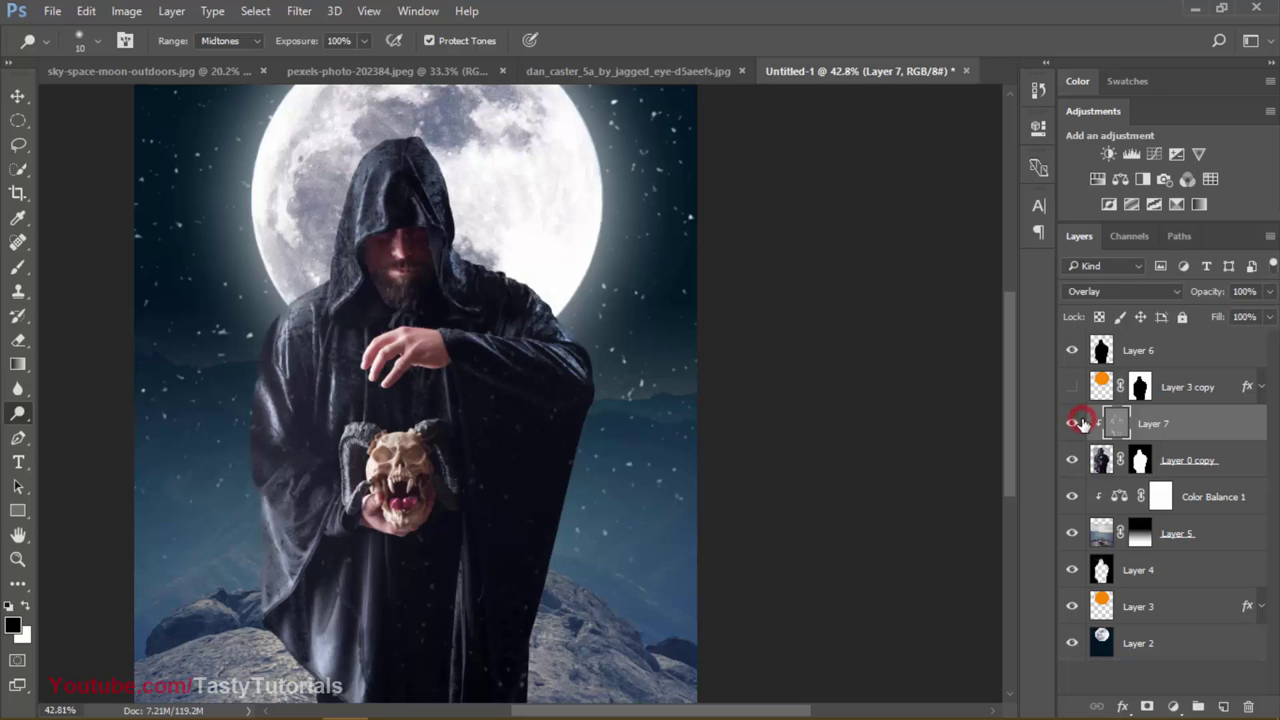
pyautogui.click(1080, 422)
pyautogui.click(1080, 422)
pyautogui.click(1080, 422)
# Step: Add Layer 8, fill it with 50% Gray and set its blend mode to Overlay
pyautogui.click(1227, 706)
pyautogui.hotkey('shift', 'BackSpace')
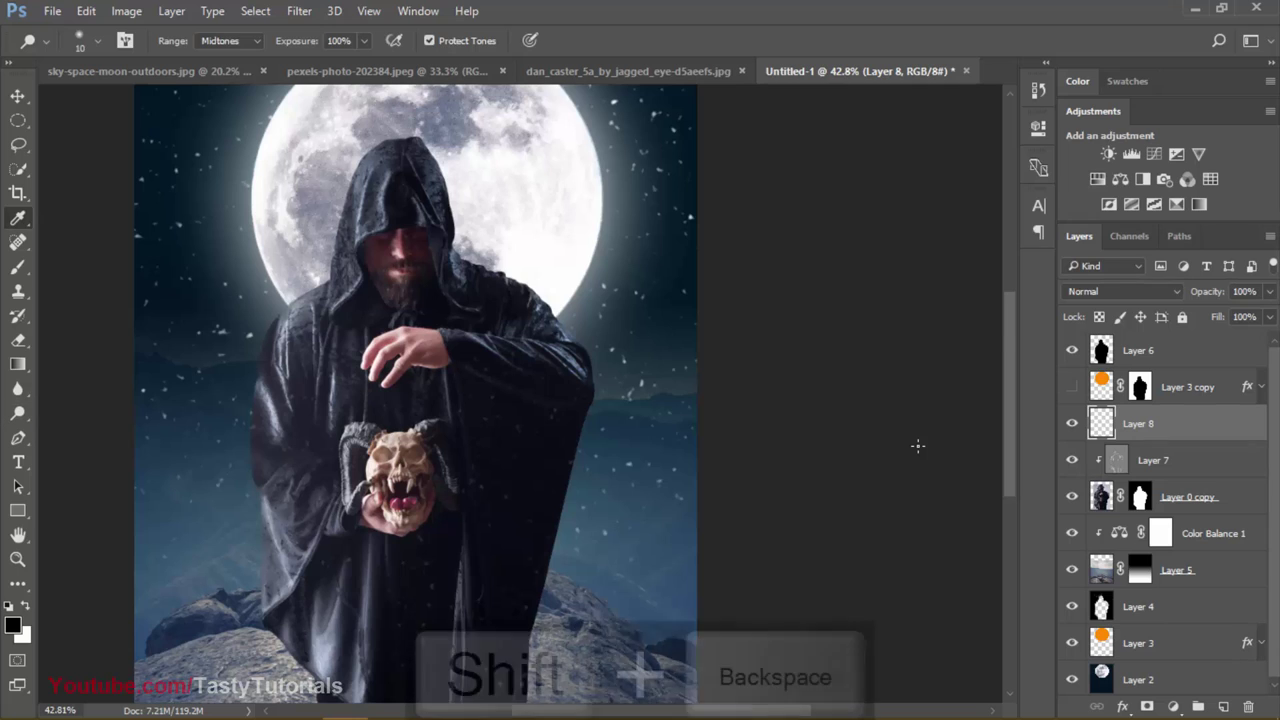
pyautogui.click(957, 196)
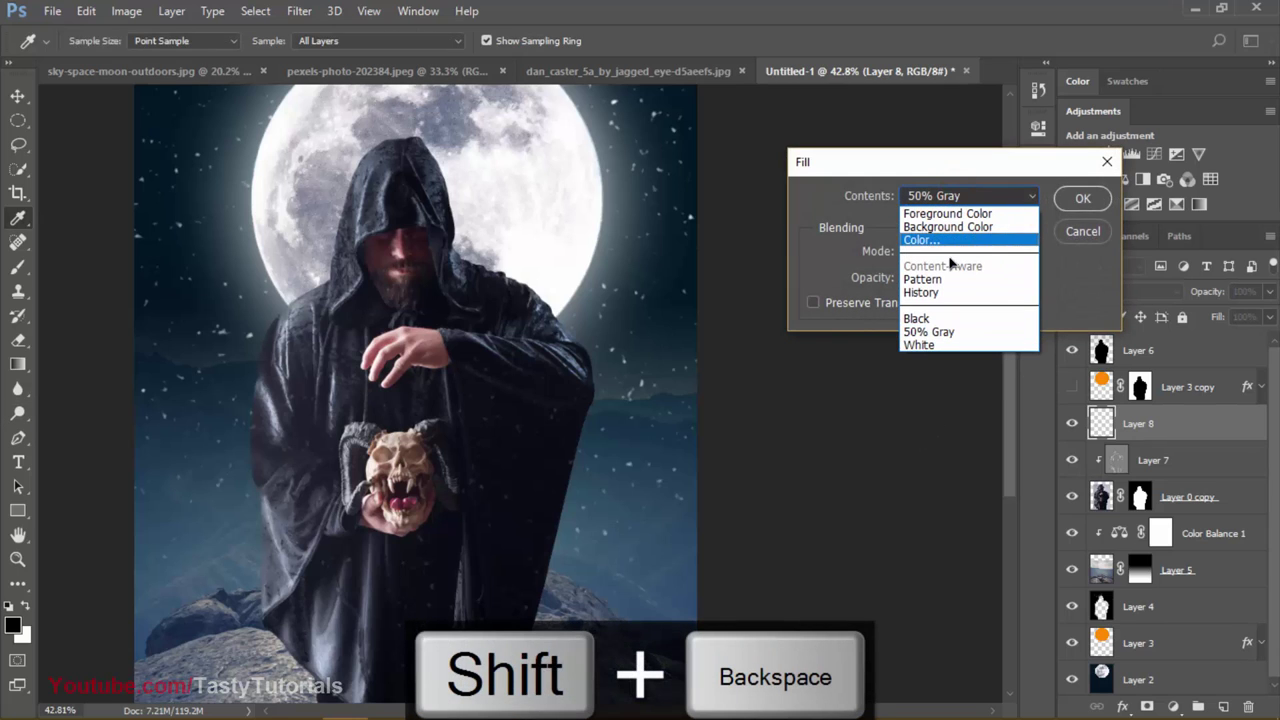
pyautogui.click(929, 331)
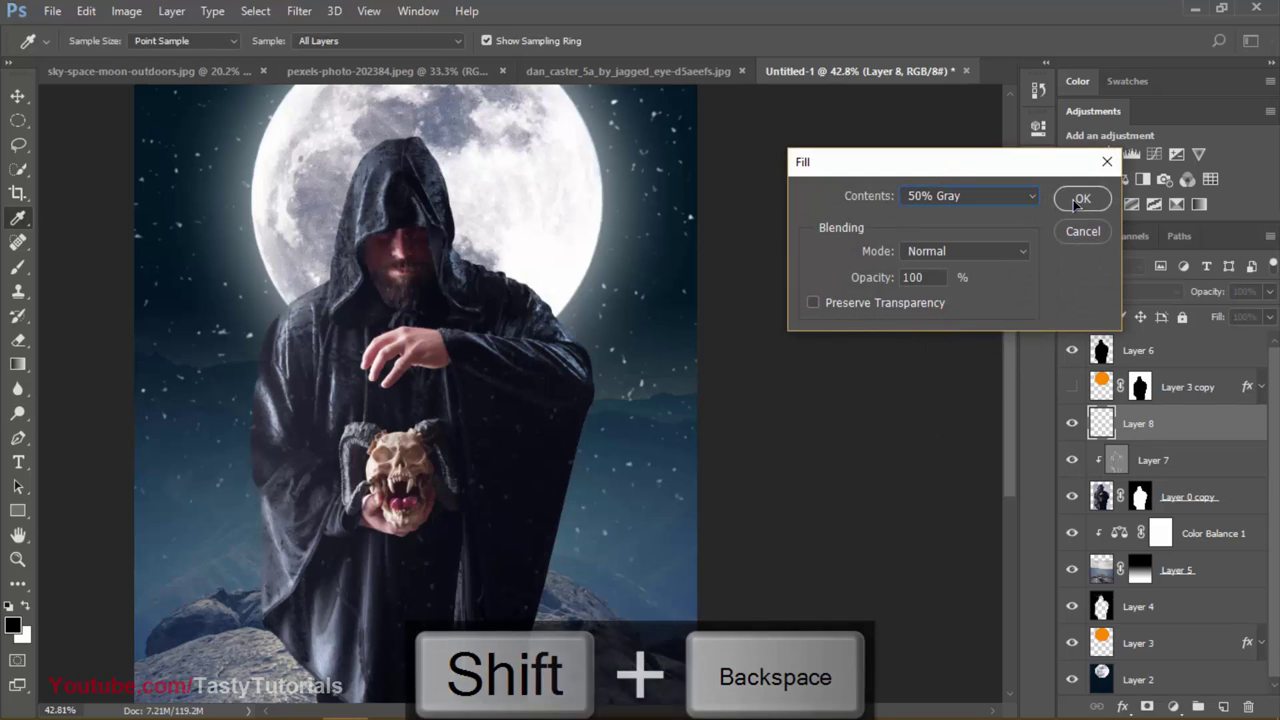
pyautogui.click(1082, 198)
pyautogui.click(1106, 291)
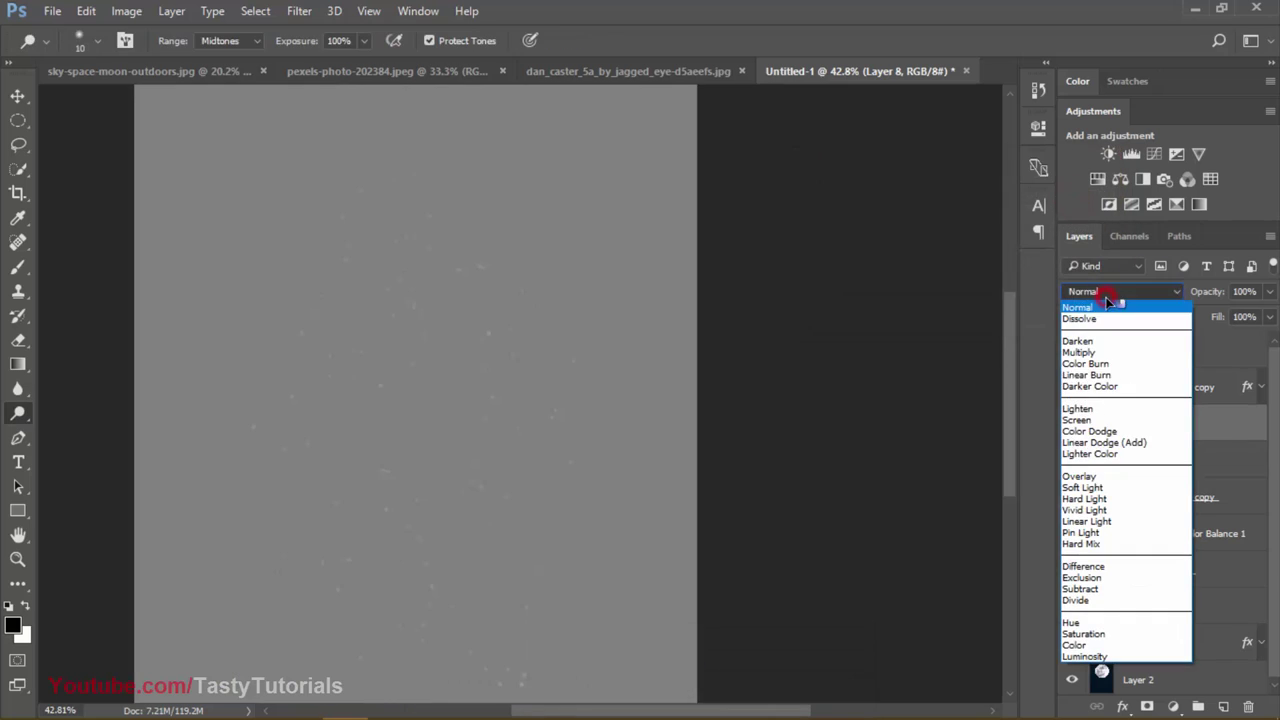
pyautogui.click(1085, 476)
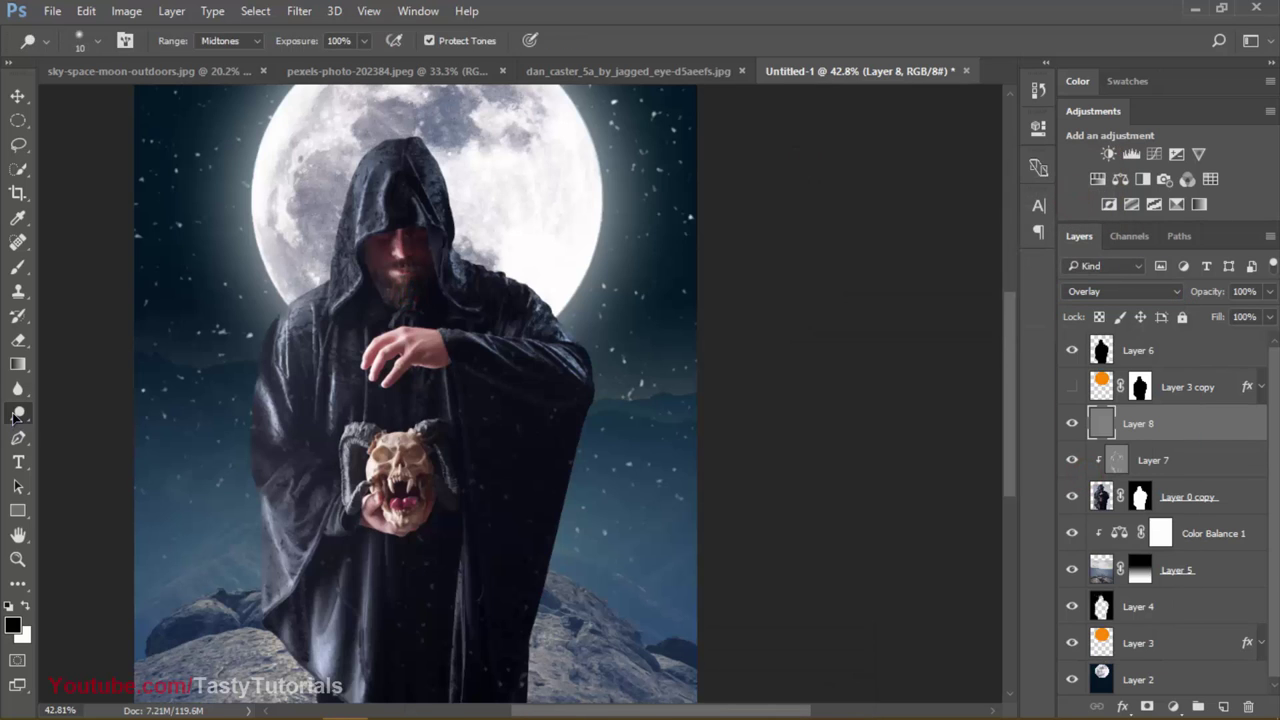
# Step: Use the Burn tool to darken the hood's left fold up to its top
pyautogui.rightClick(14, 416)
pyautogui.click(90, 434)
pyautogui.scroll(5, 425, 205)
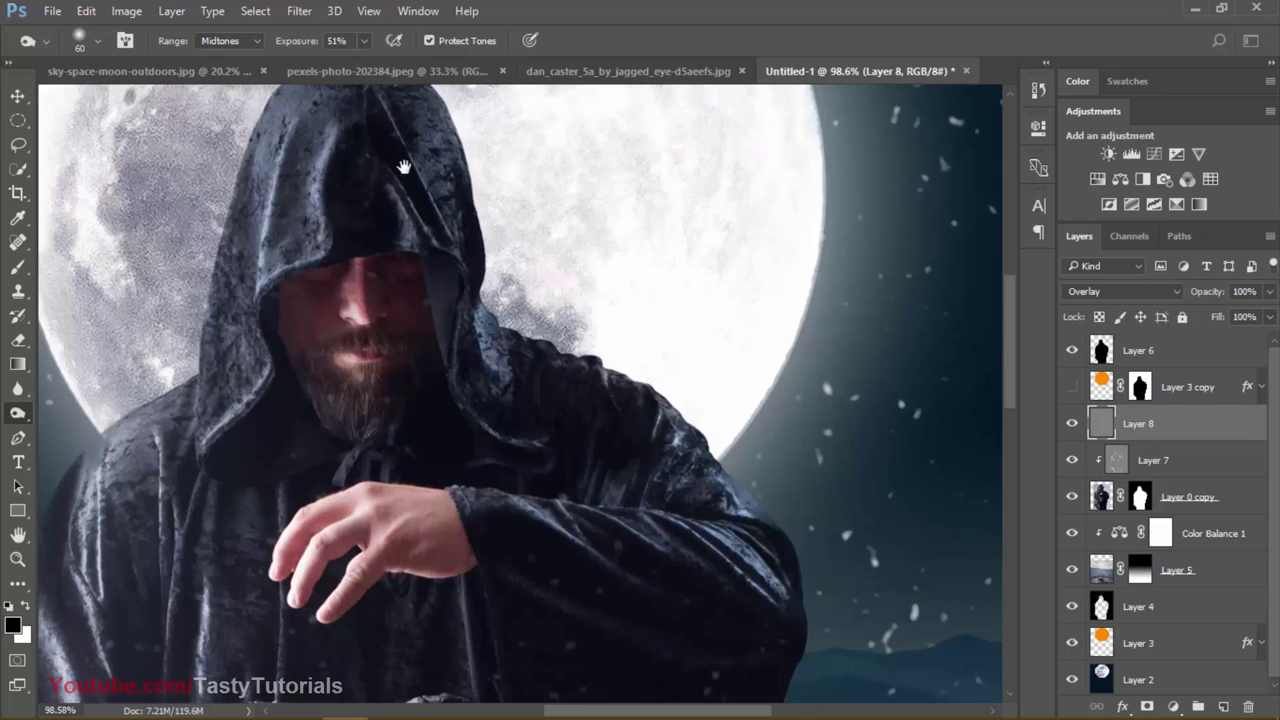
pyautogui.scroll(-2, 403, 165)
pyautogui.scroll(3, 378, 312)
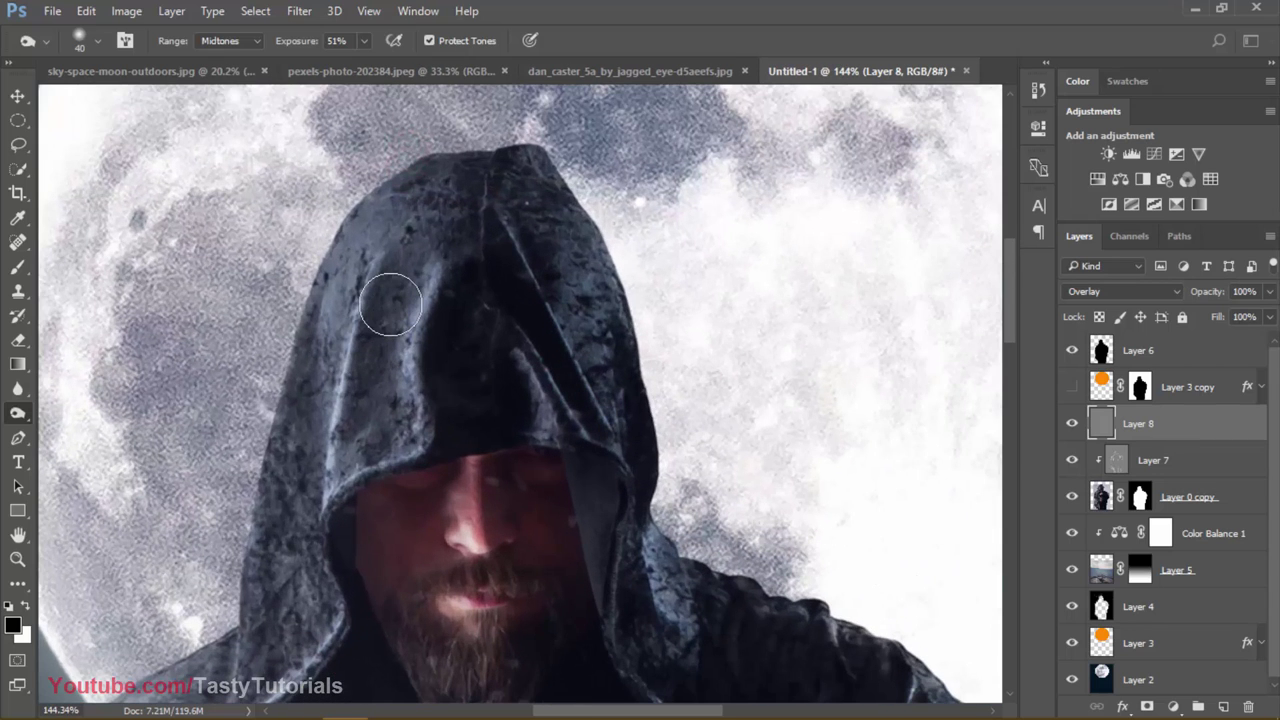
pyautogui.moveTo(390, 304)
pyautogui.mouseDown()
pyautogui.moveTo(371, 408)
pyautogui.moveTo(393, 306)
pyautogui.mouseUp()
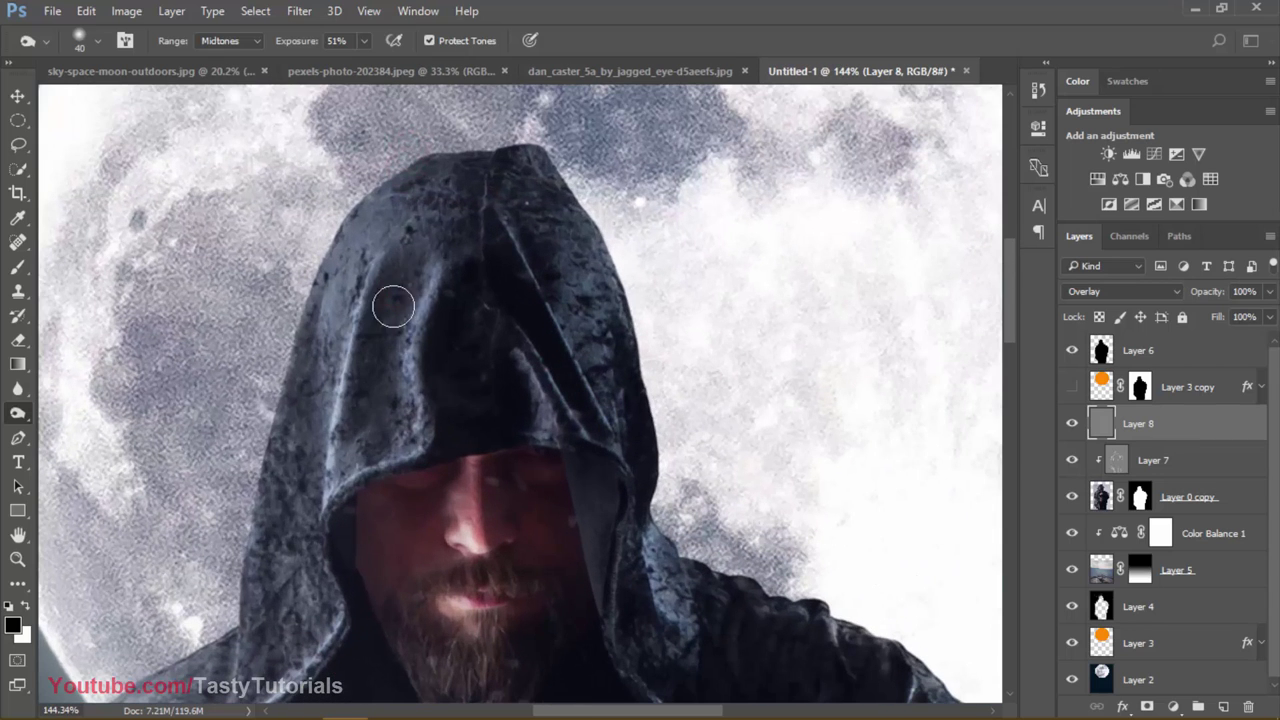
pyautogui.moveTo(369, 452)
pyautogui.mouseDown()
pyautogui.moveTo(400, 277)
pyautogui.moveTo(371, 429)
pyautogui.moveTo(403, 277)
pyautogui.moveTo(450, 182)
pyautogui.moveTo(391, 306)
pyautogui.moveTo(400, 200)
pyautogui.mouseUp()
pyautogui.scroll(-2, 424, 251)
pyautogui.scroll(2, 375, 360)
pyautogui.scroll(-10, 376, 360)
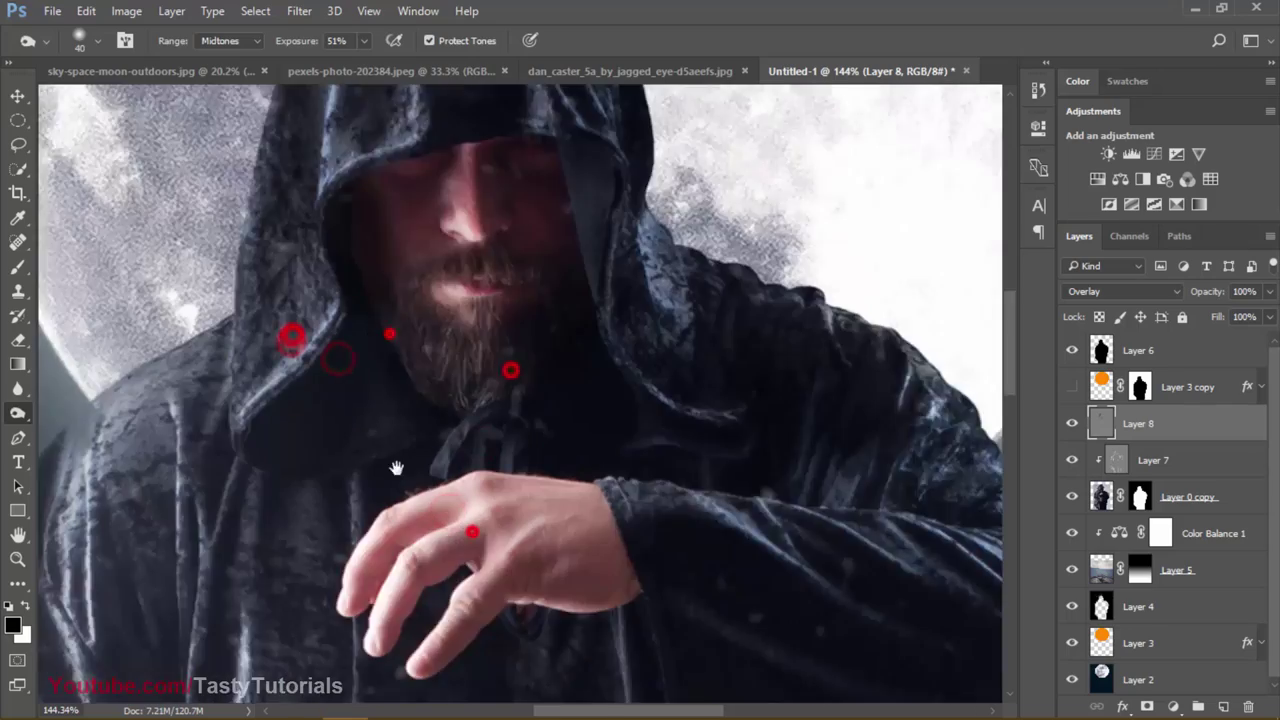
pyautogui.scroll(12, 383, 230)
pyautogui.hscroll(3, 600, 286)
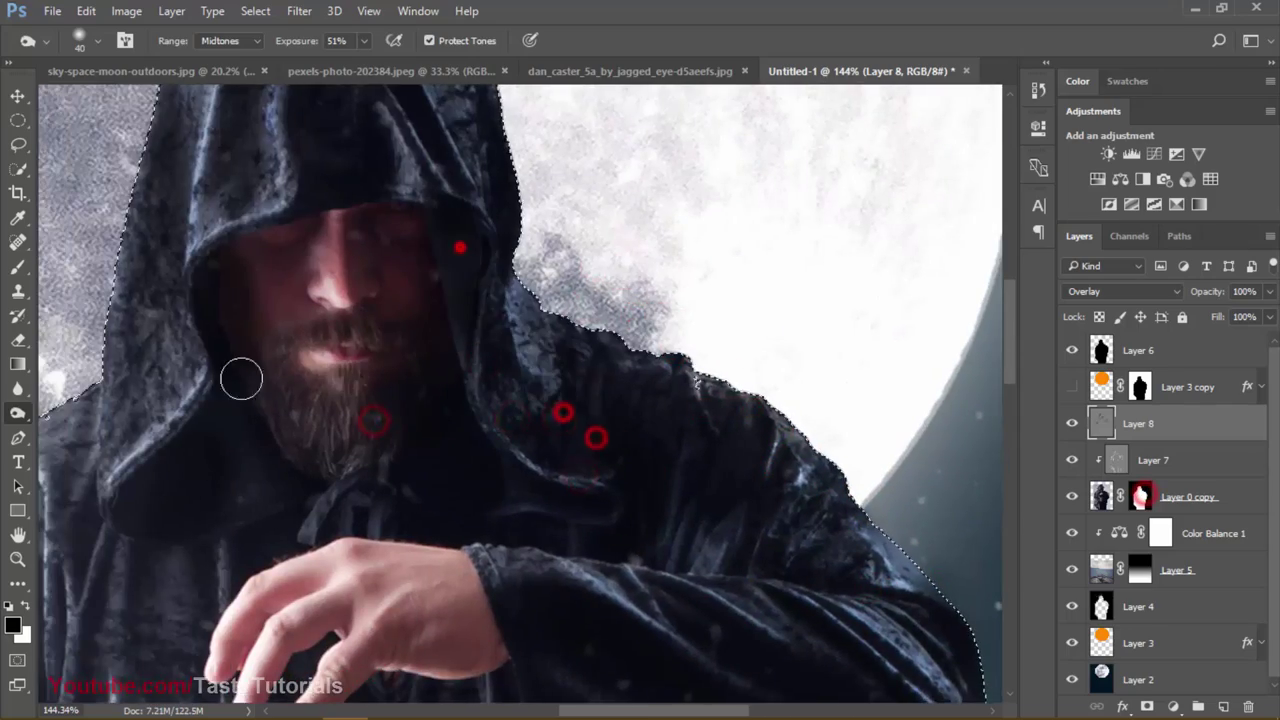
pyautogui.press('h')
pyautogui.moveTo(241, 378); pyautogui.dragTo(235, 555)
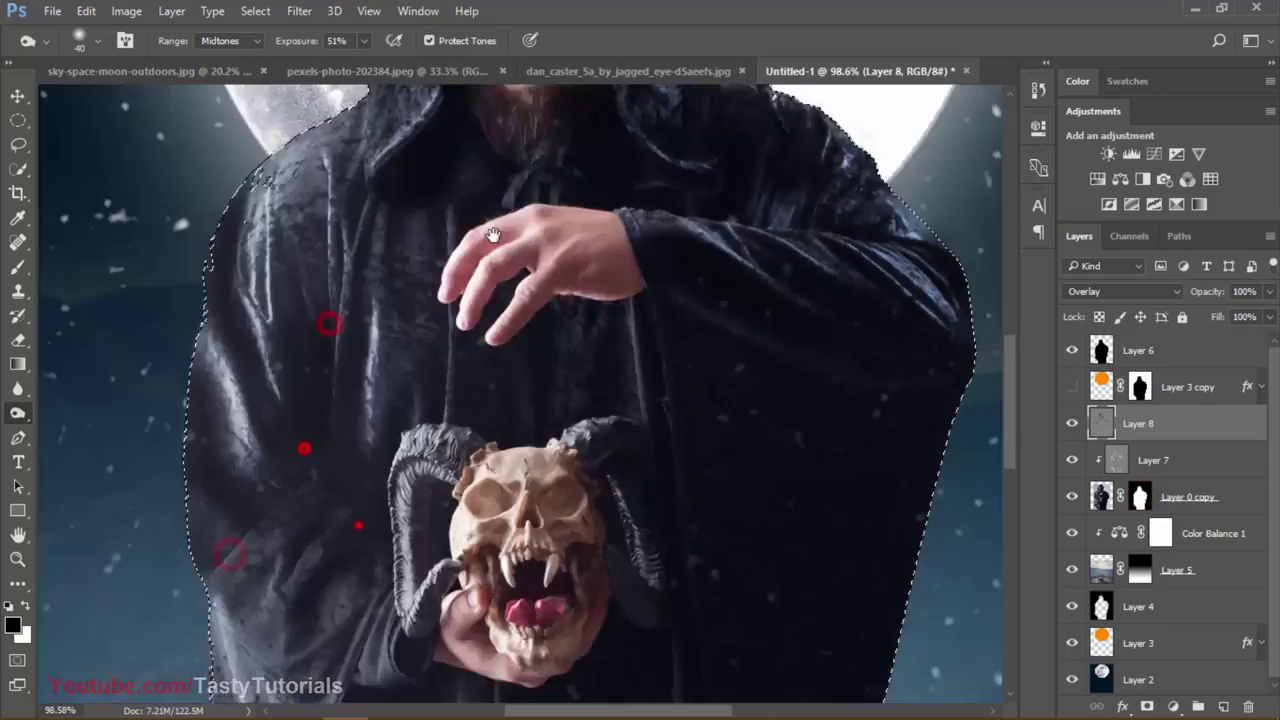
pyautogui.scroll(-5, 436, 267)
pyautogui.scroll(8, 491, 343)
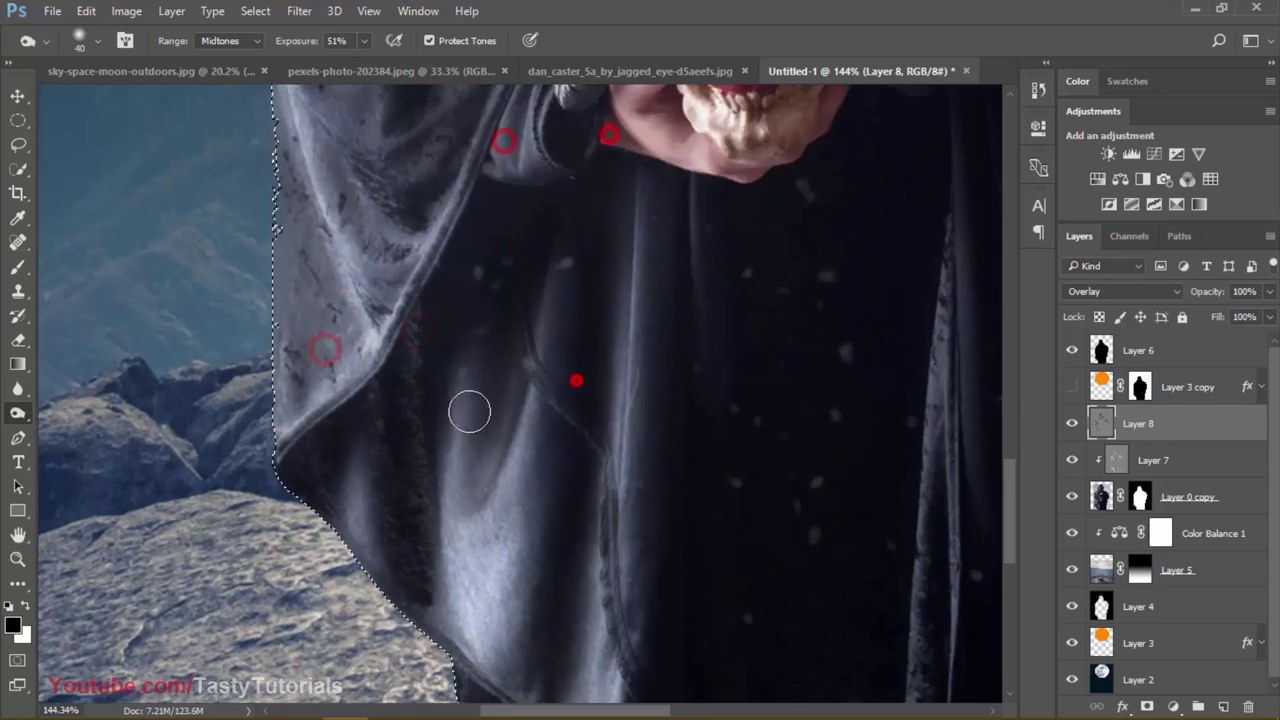
pyautogui.scroll(-6, 471, 409)
pyautogui.scroll(-5, 514, 396)
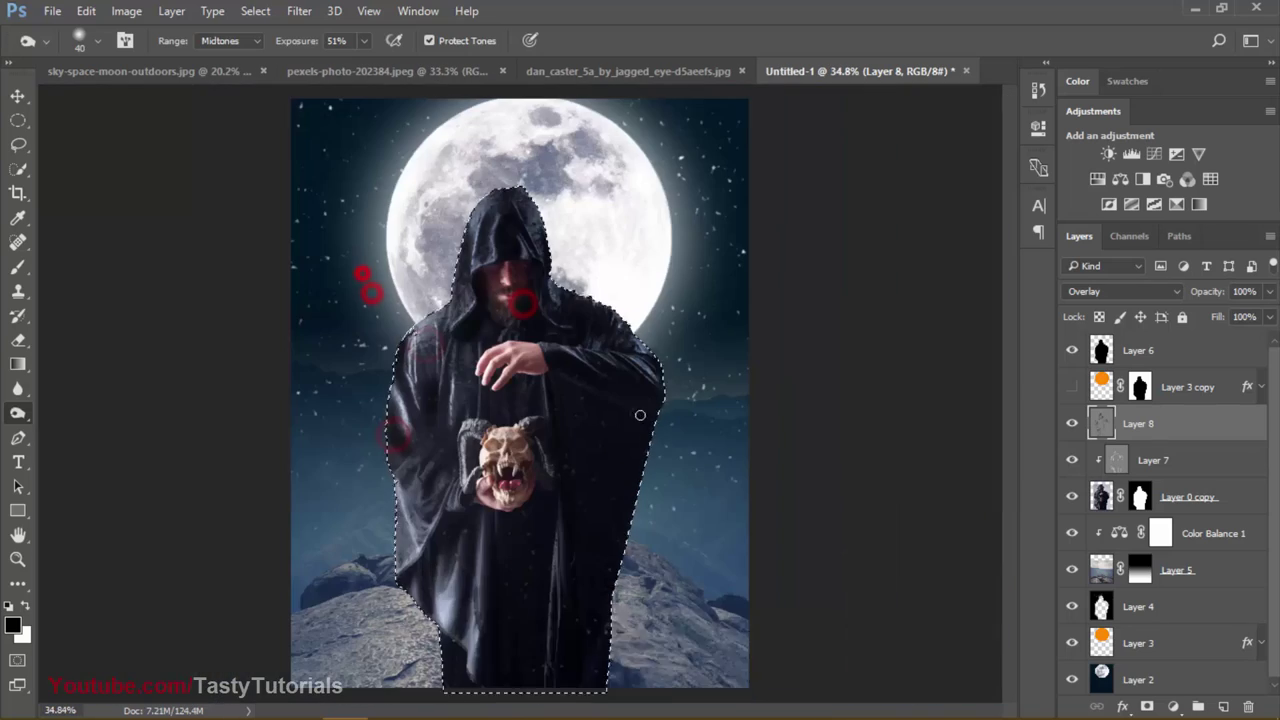
# Step: Compare Layer 8 on and off, lower its opacity and clip it to the layer below
pyautogui.click(1072, 424)
pyautogui.click(1072, 424)
pyautogui.scroll(-1, 507, 368)
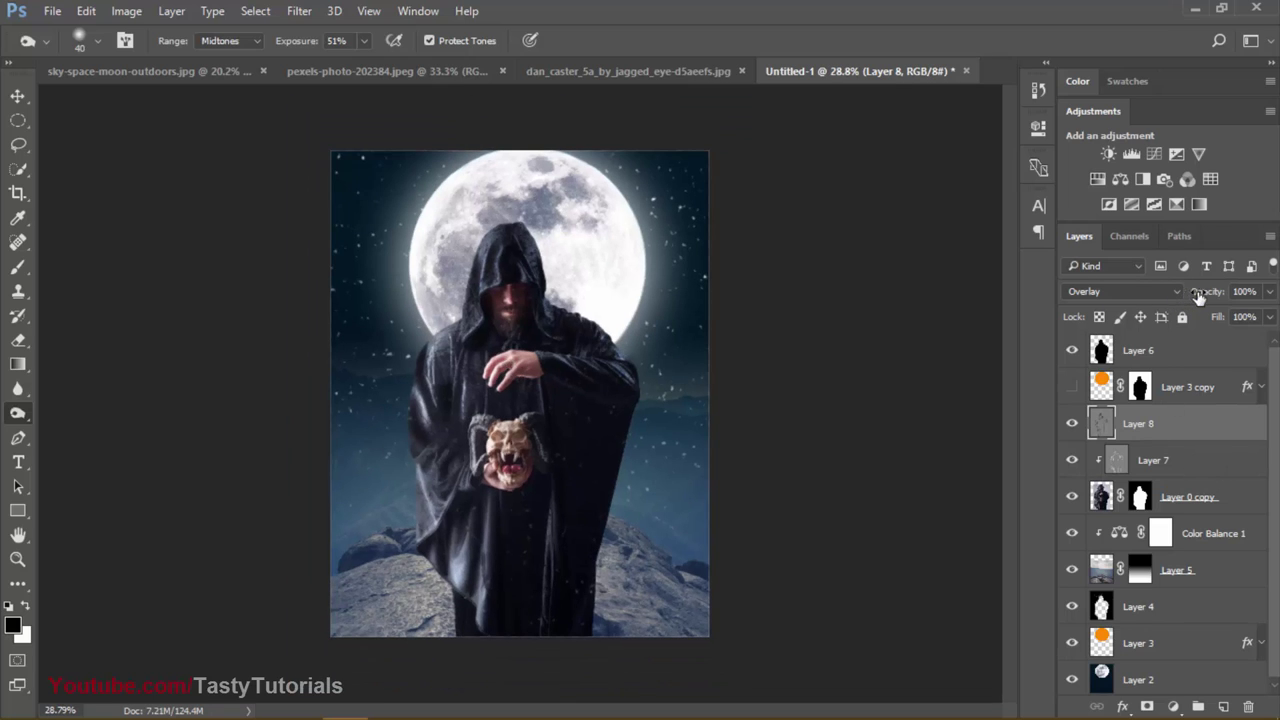
pyautogui.moveTo(1198, 298); pyautogui.dragTo(1168, 300)
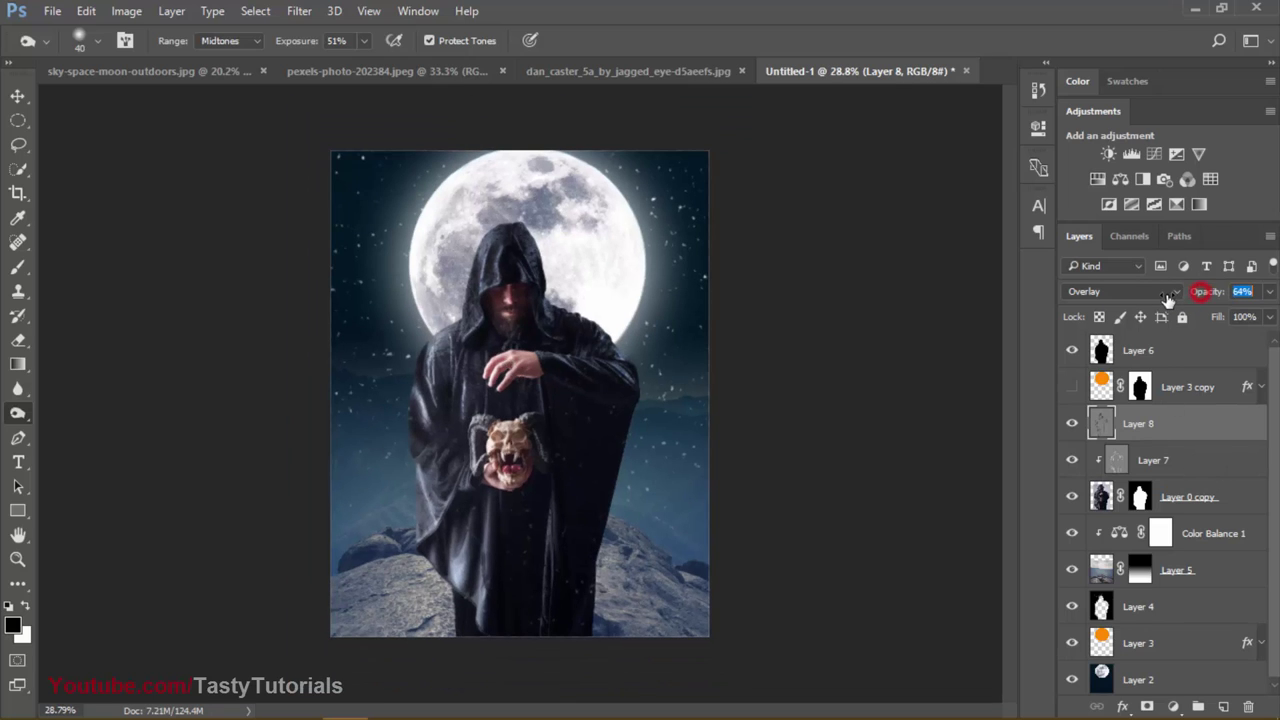
pyautogui.keyDown('alt'); pyautogui.click(1168, 440); pyautogui.keyUp('alt')
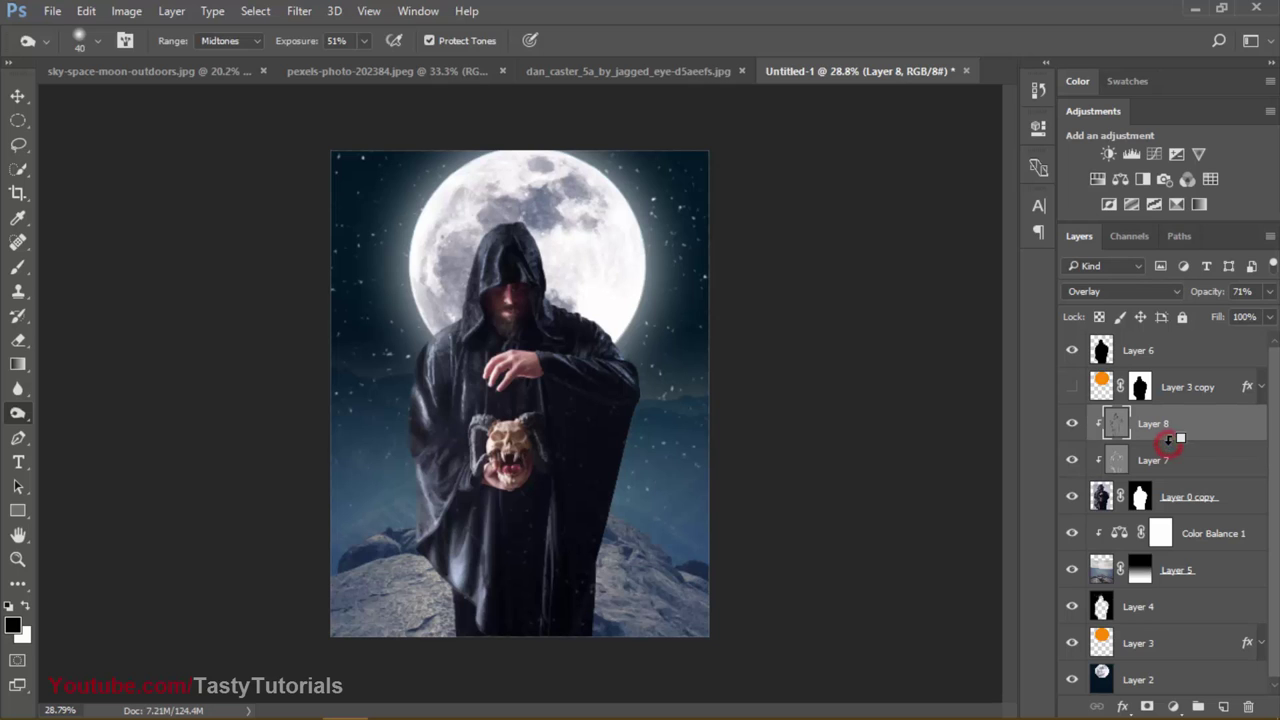
# Step: Show the Layer 3 copy glow around the moon and hood again, and select Layer 6
pyautogui.press('v')
pyautogui.scroll(2, 790, 393)
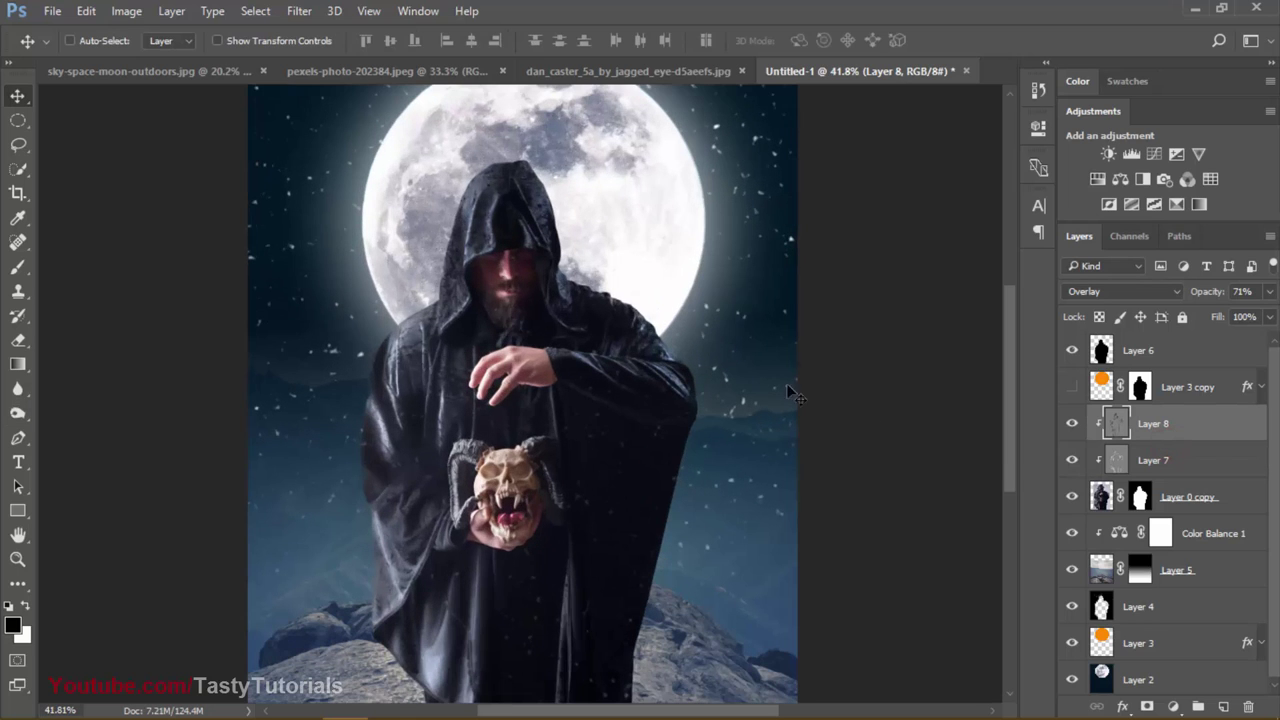
pyautogui.scroll(-2, 525, 330)
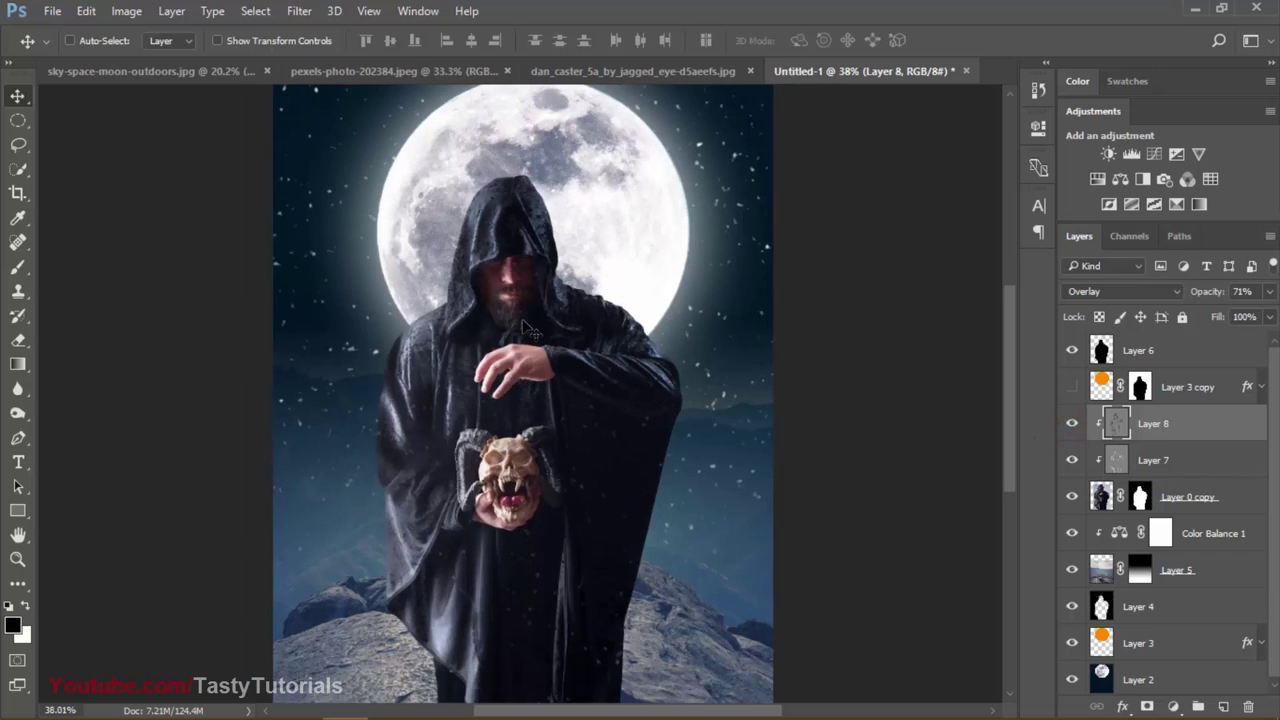
pyautogui.click(1072, 386)
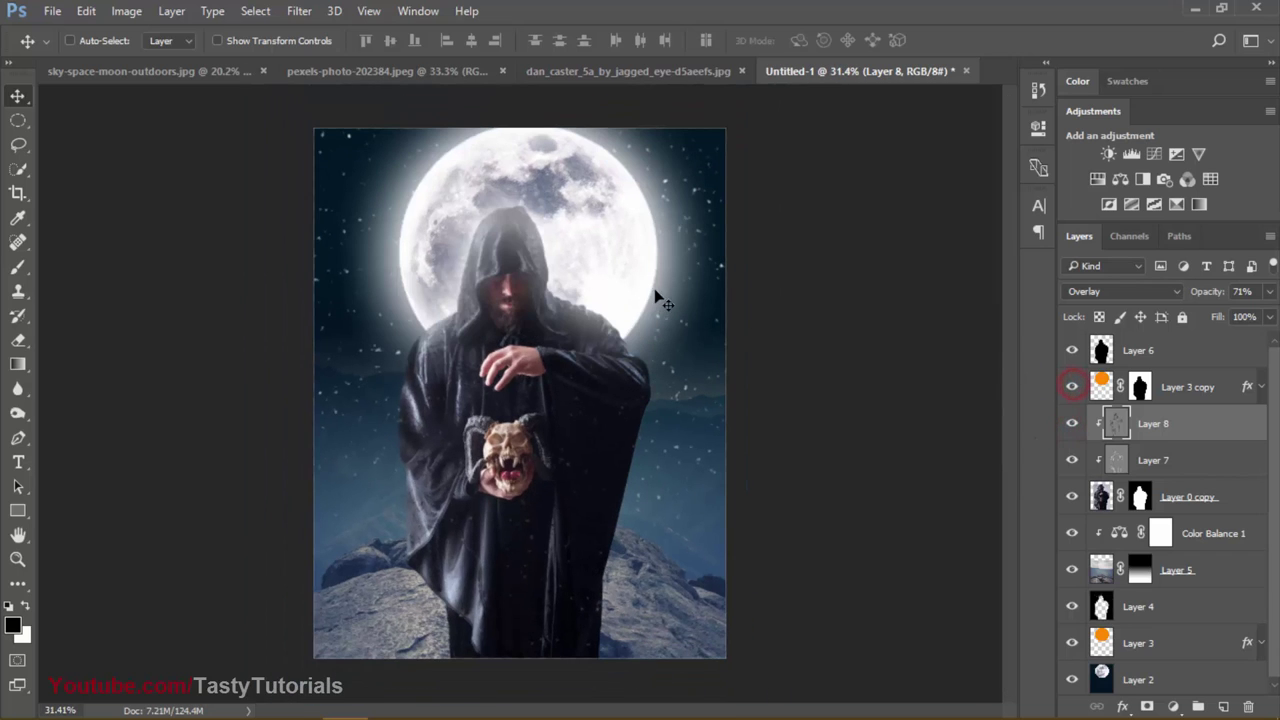
pyautogui.scroll(-1, 521, 481)
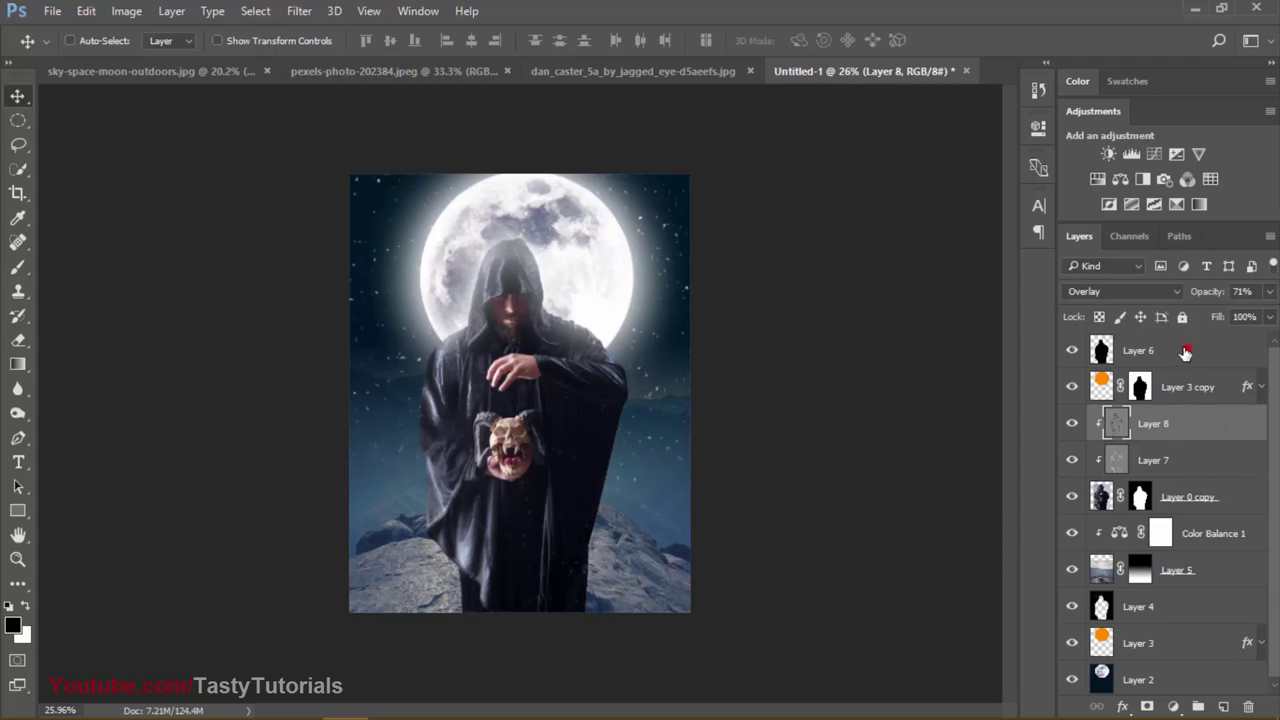
pyautogui.click(1185, 350)
# Step: Add Layer 9 and drag Foreground to Transparent gradients upward from the image bottom
pyautogui.click(1224, 707)
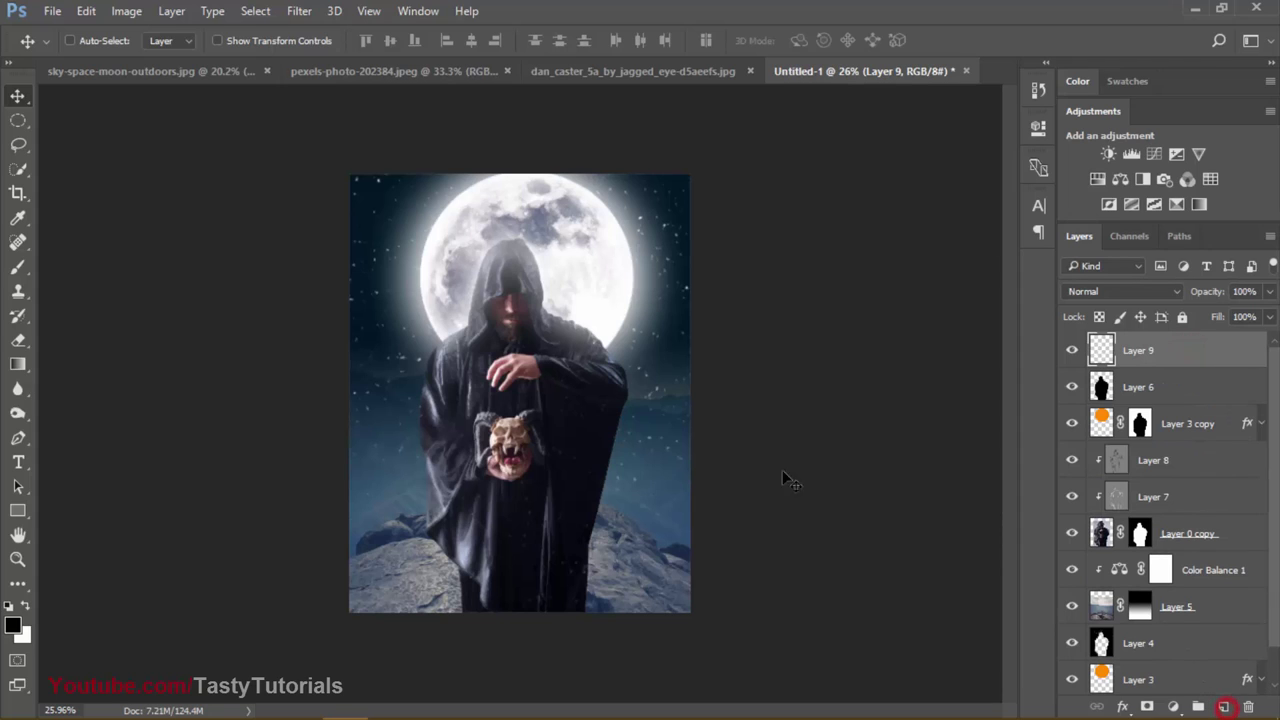
pyautogui.press('g')
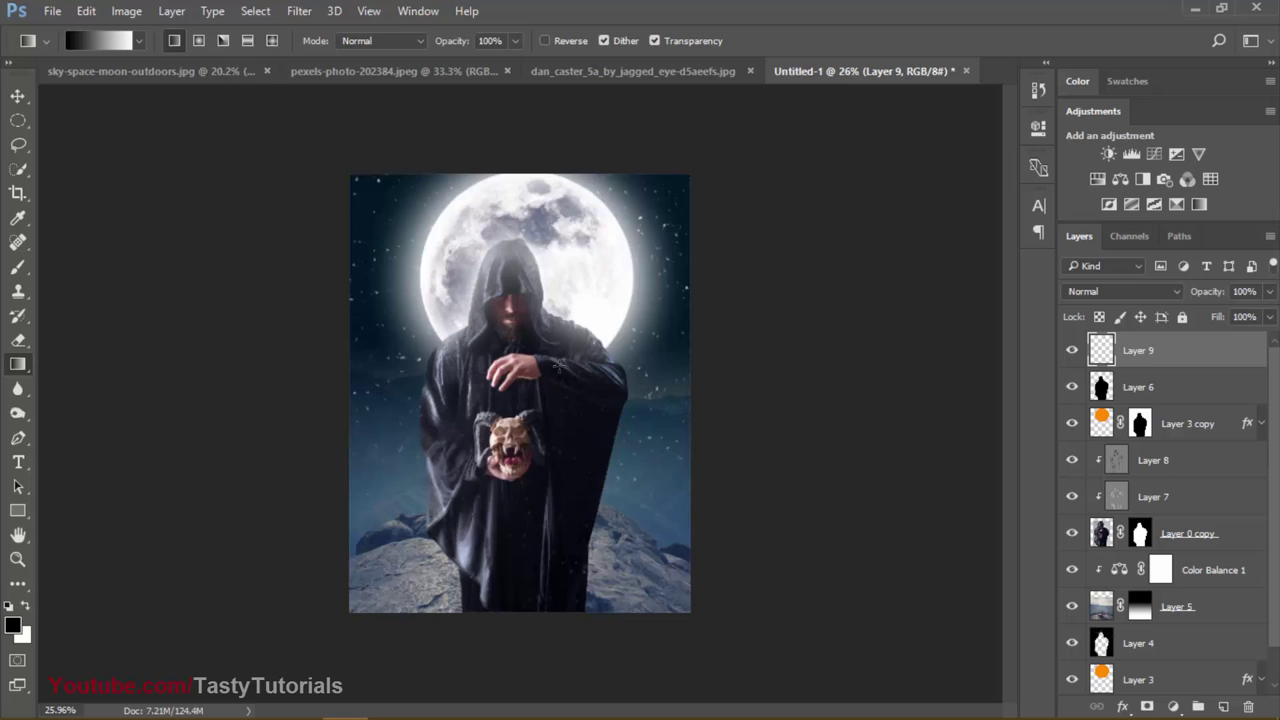
pyautogui.click(106, 45)
pyautogui.click(498, 146)
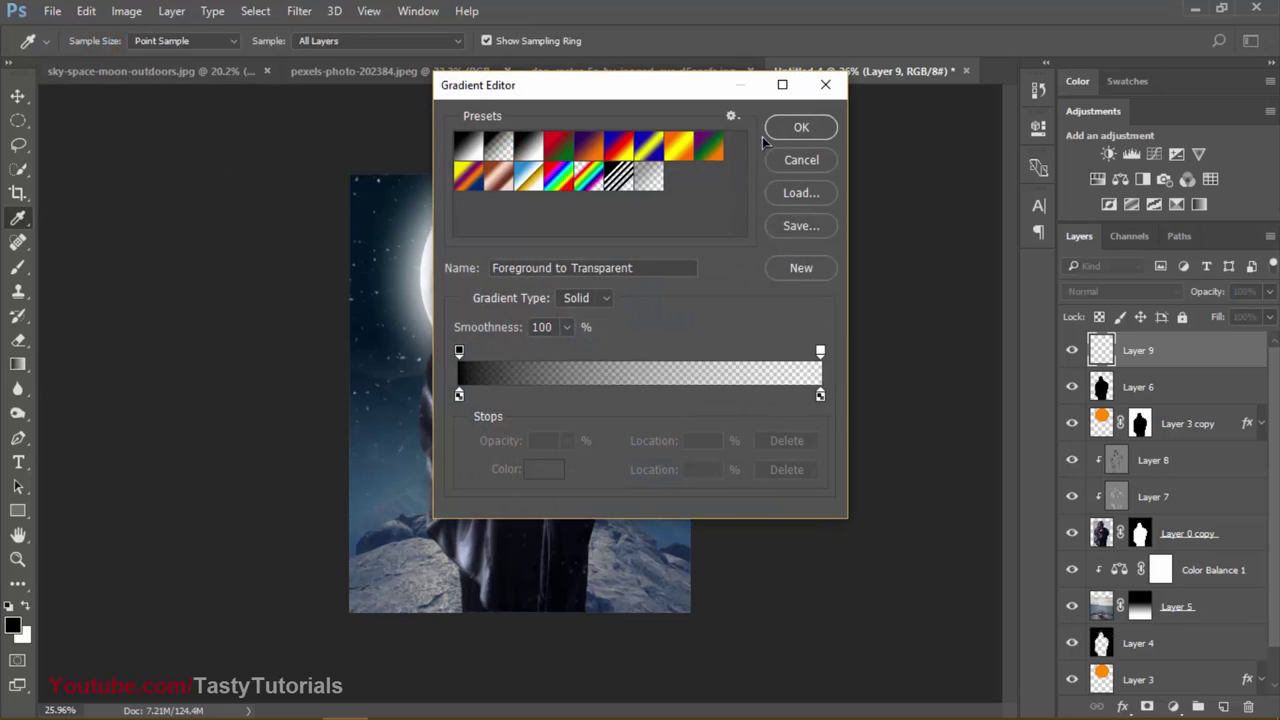
pyautogui.click(800, 129)
pyautogui.moveTo(500, 617); pyautogui.dragTo(495, 440)
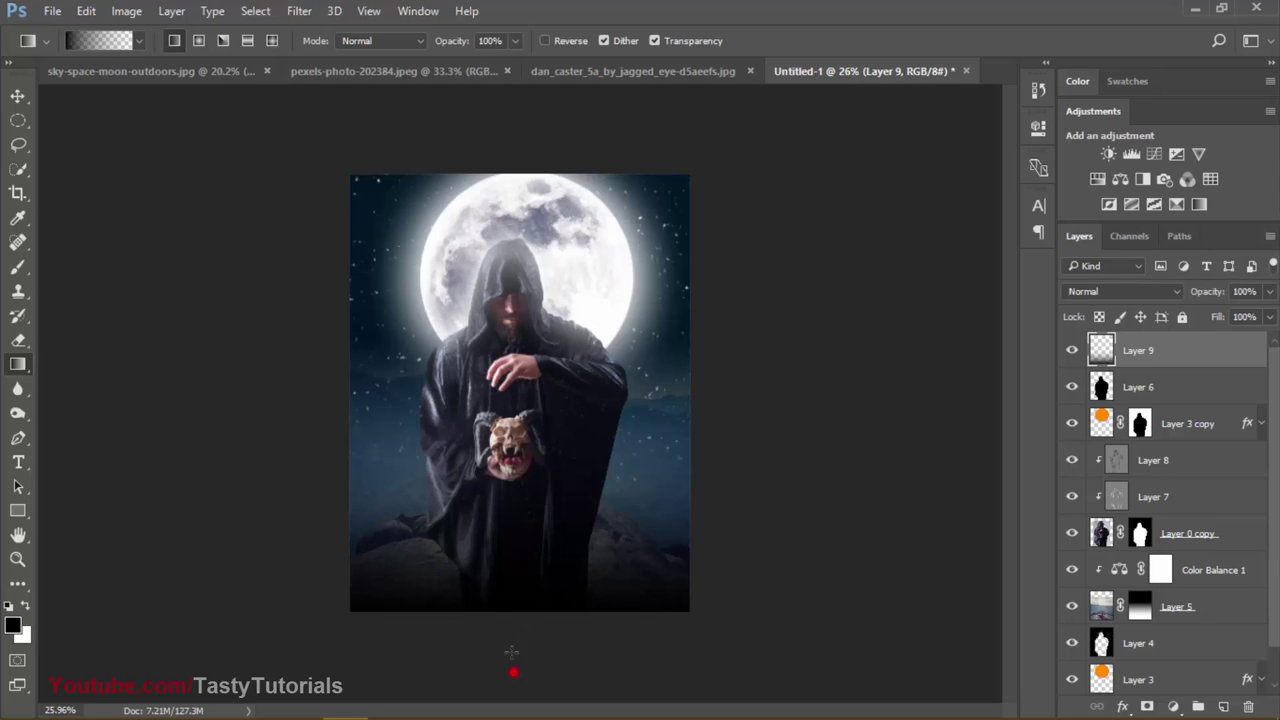
pyautogui.moveTo(511, 652); pyautogui.dragTo(511, 525)
# Step: Lower Layer 9's opacity to 88%, then frame the rocks and select Layer 5
pyautogui.scroll(3, 568, 470)
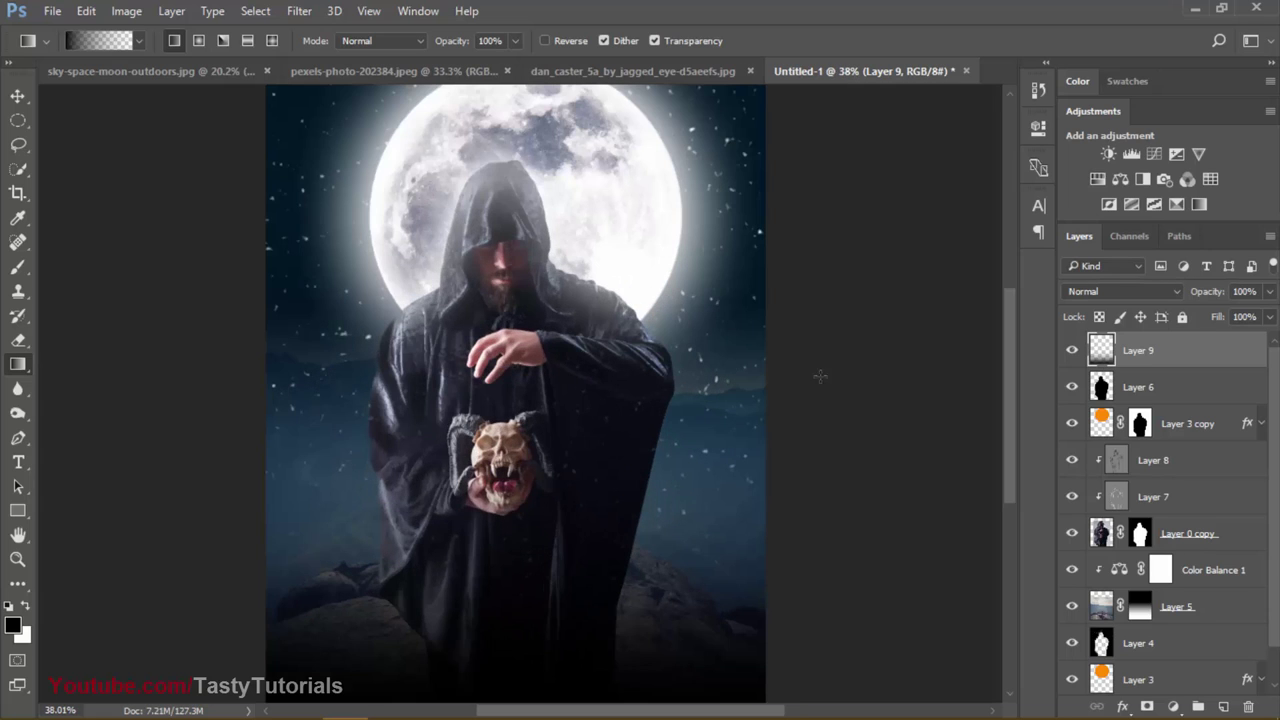
pyautogui.moveTo(1207, 297)
pyautogui.mouseDown()
pyautogui.moveTo(1172, 297)
pyautogui.moveTo(1200, 298)
pyautogui.moveTo(1188, 298)
pyautogui.mouseUp()
pyautogui.scroll(-2, 590, 414)
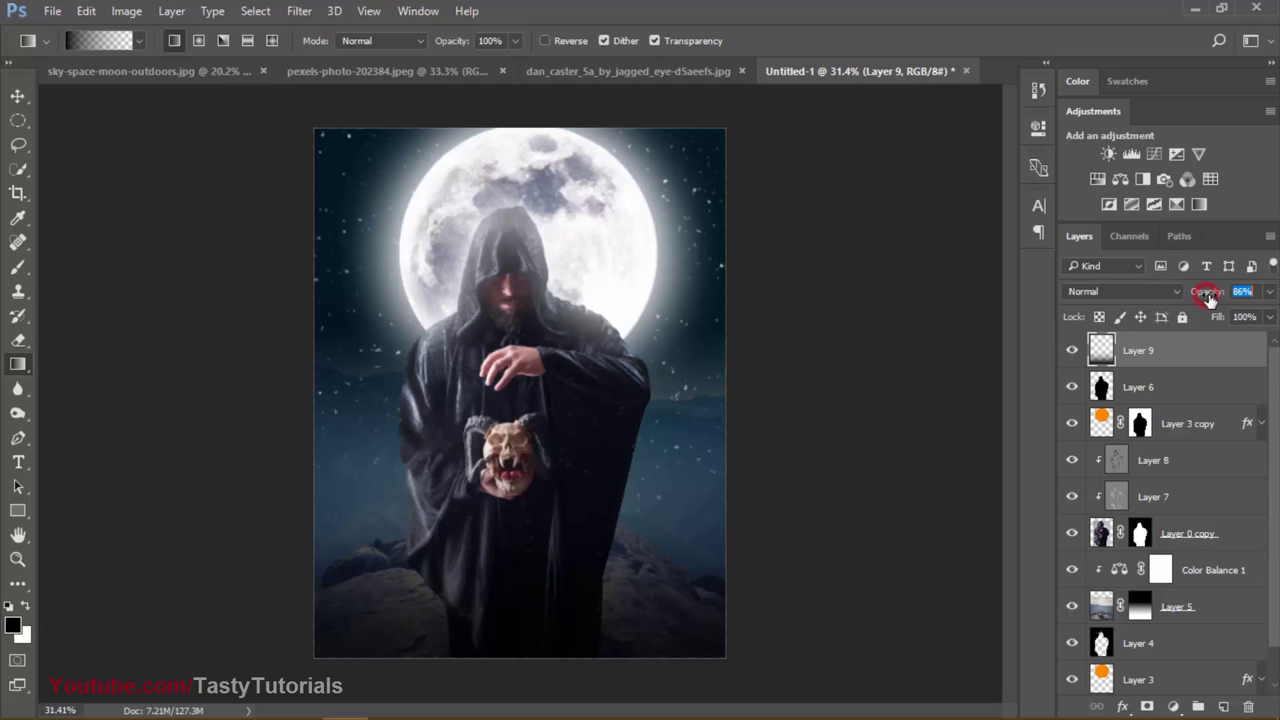
pyautogui.scroll(3, 565, 482)
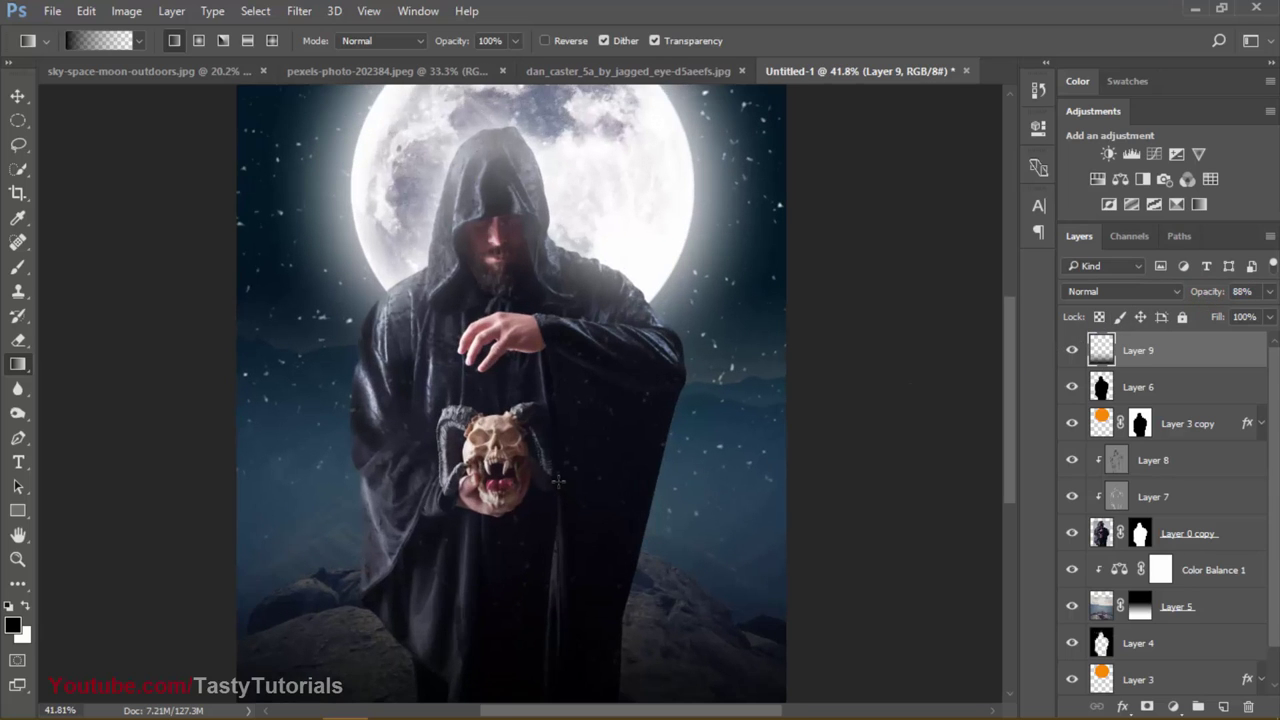
pyautogui.press('v')
pyautogui.scroll(-1, 572, 436)
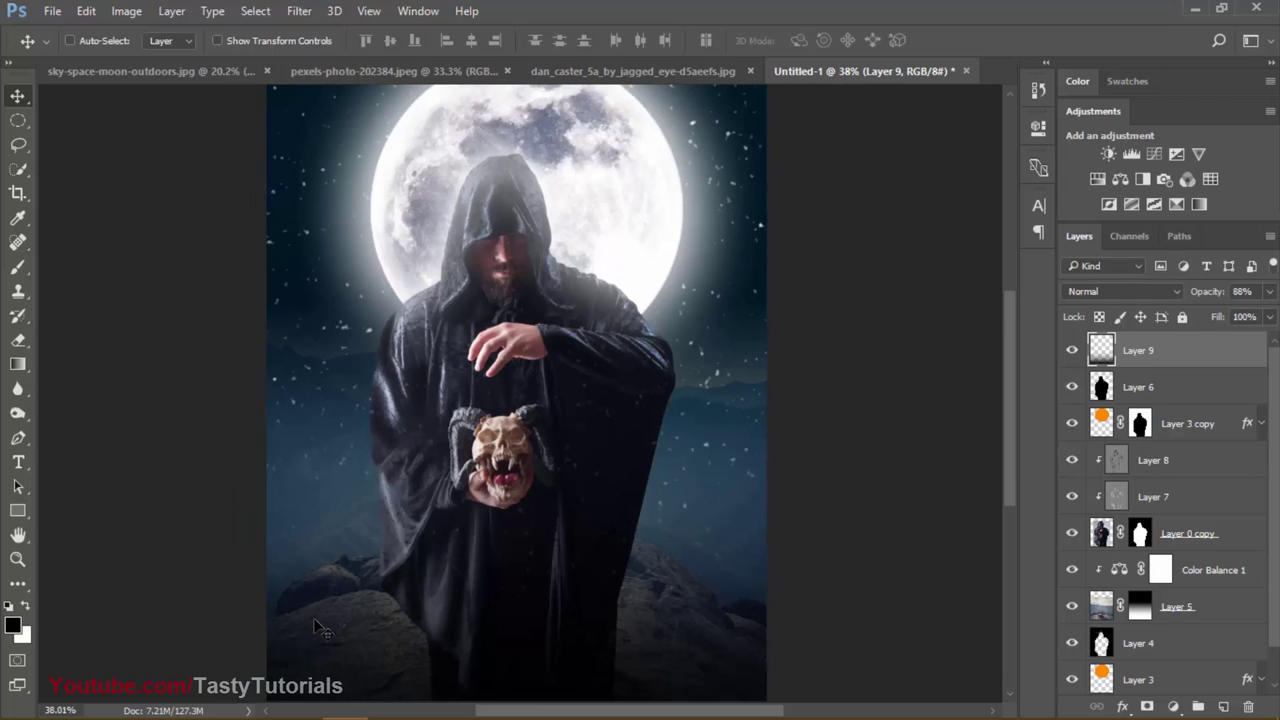
pyautogui.scroll(-1, 366, 490)
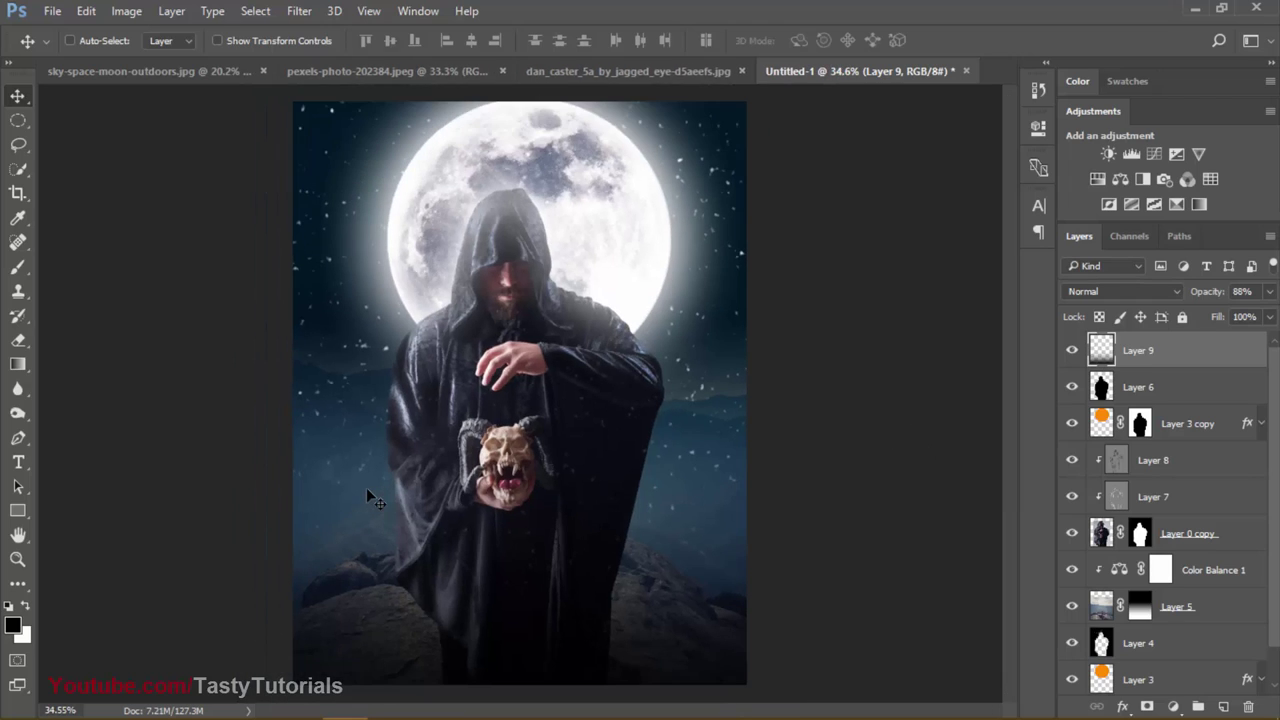
pyautogui.scroll(2, 600, 550)
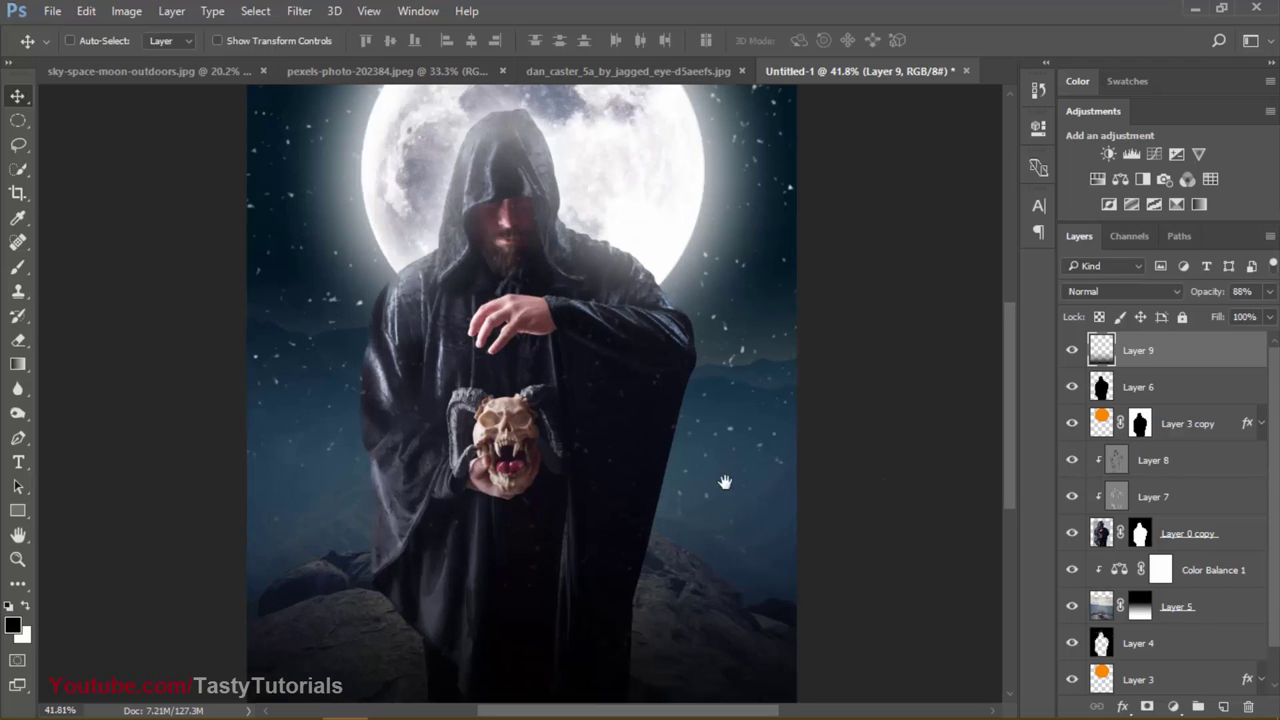
pyautogui.moveTo(725, 482); pyautogui.dragTo(855, 338)
pyautogui.click(1200, 605)
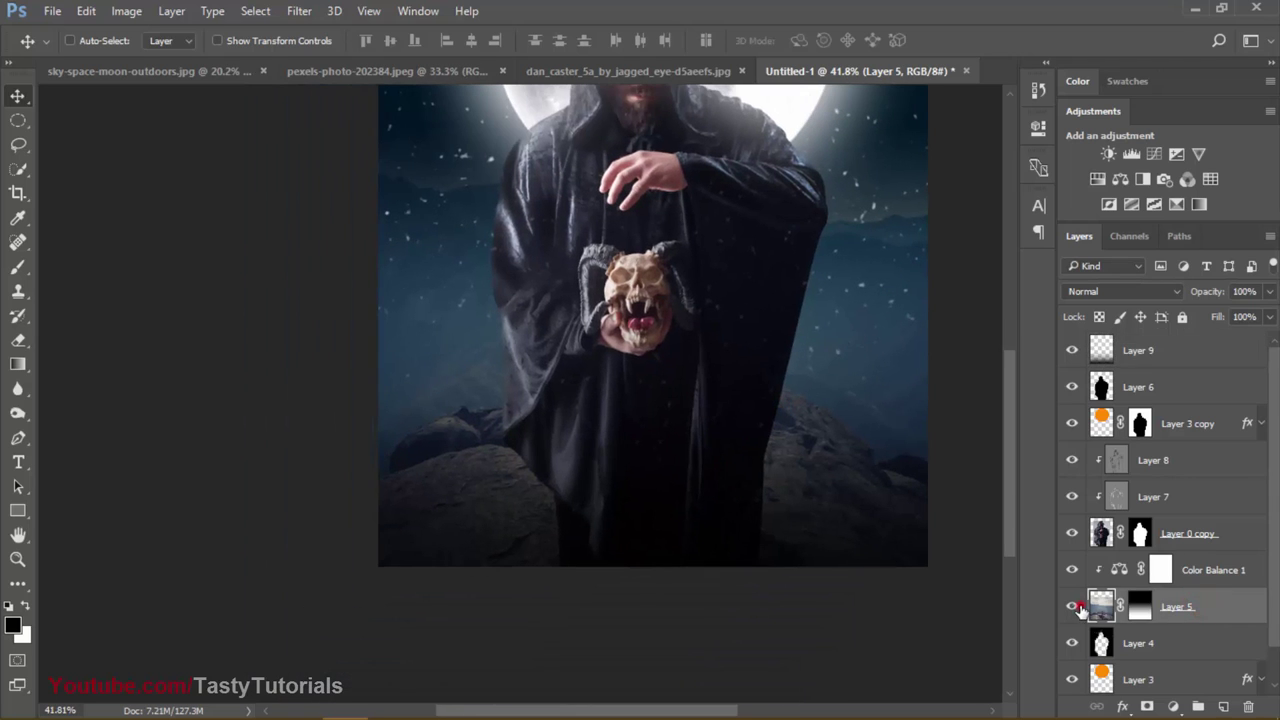
# Step: Add Layer 10 above Layer 5, filled with 50% gray and set to Overlay
pyautogui.click(1074, 607)
pyautogui.click(1074, 607)
pyautogui.click(1226, 707)
pyautogui.hotkey('shift', 'BackSpace')
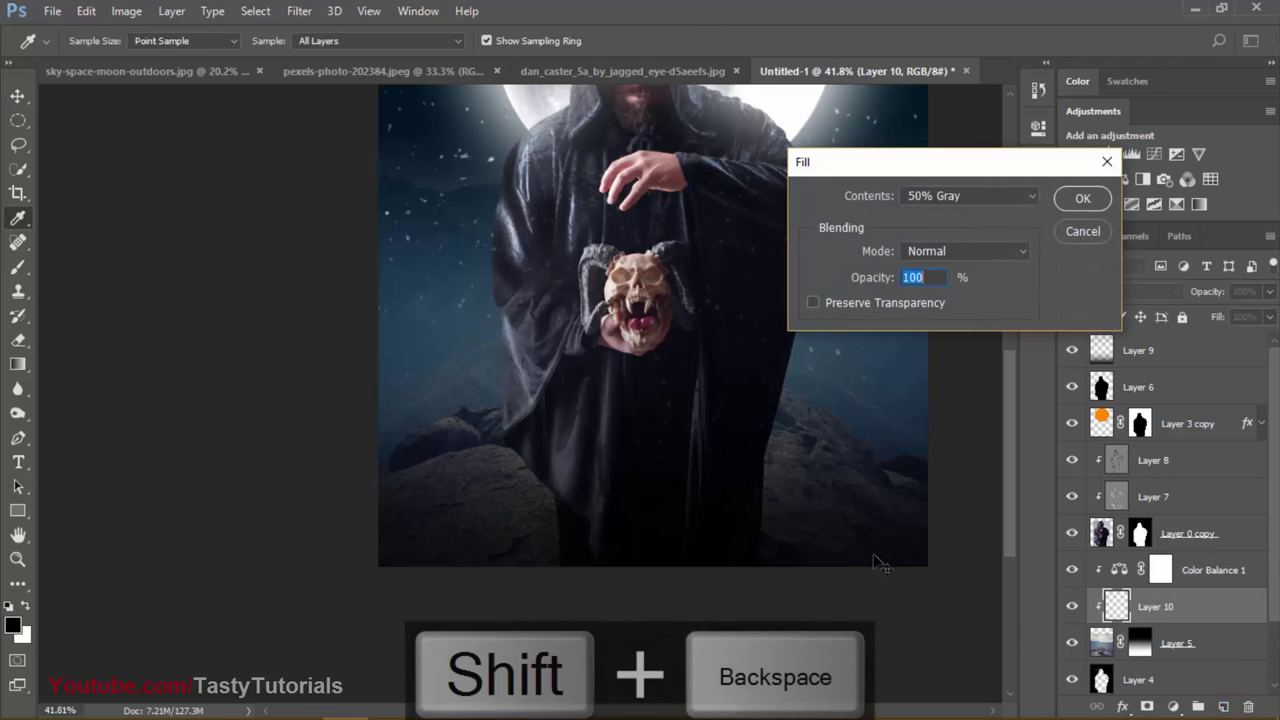
pyautogui.click(1075, 201)
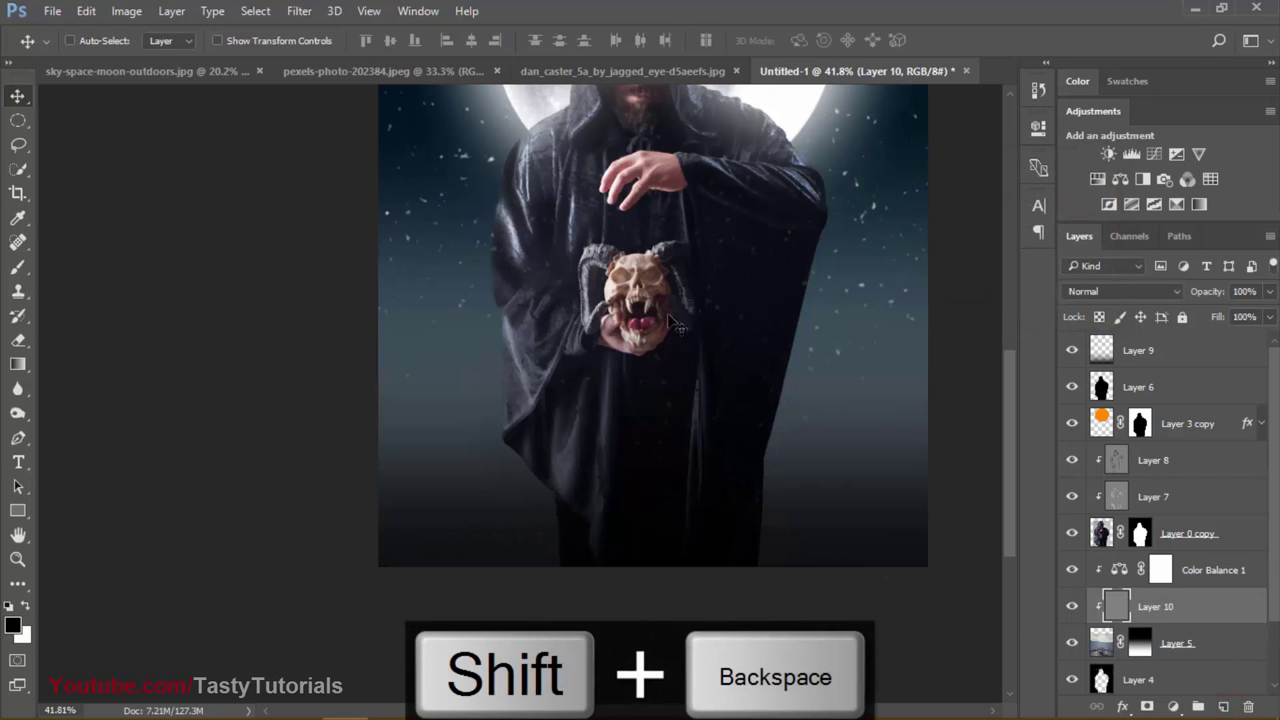
pyautogui.click(1083, 289)
pyautogui.click(1074, 466)
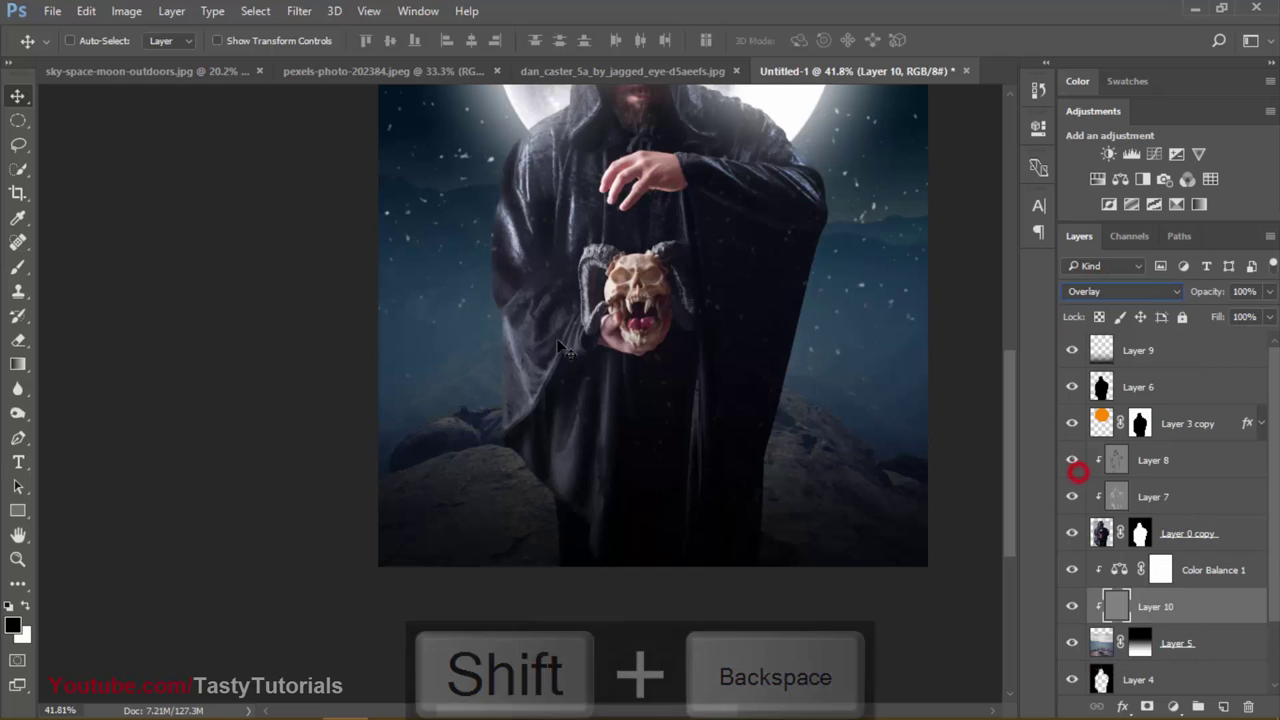
# Step: Pick the Dodge tool, frame the rocks beside the robe, and enlarge the brush to 60
pyautogui.scroll(3, 507, 380)
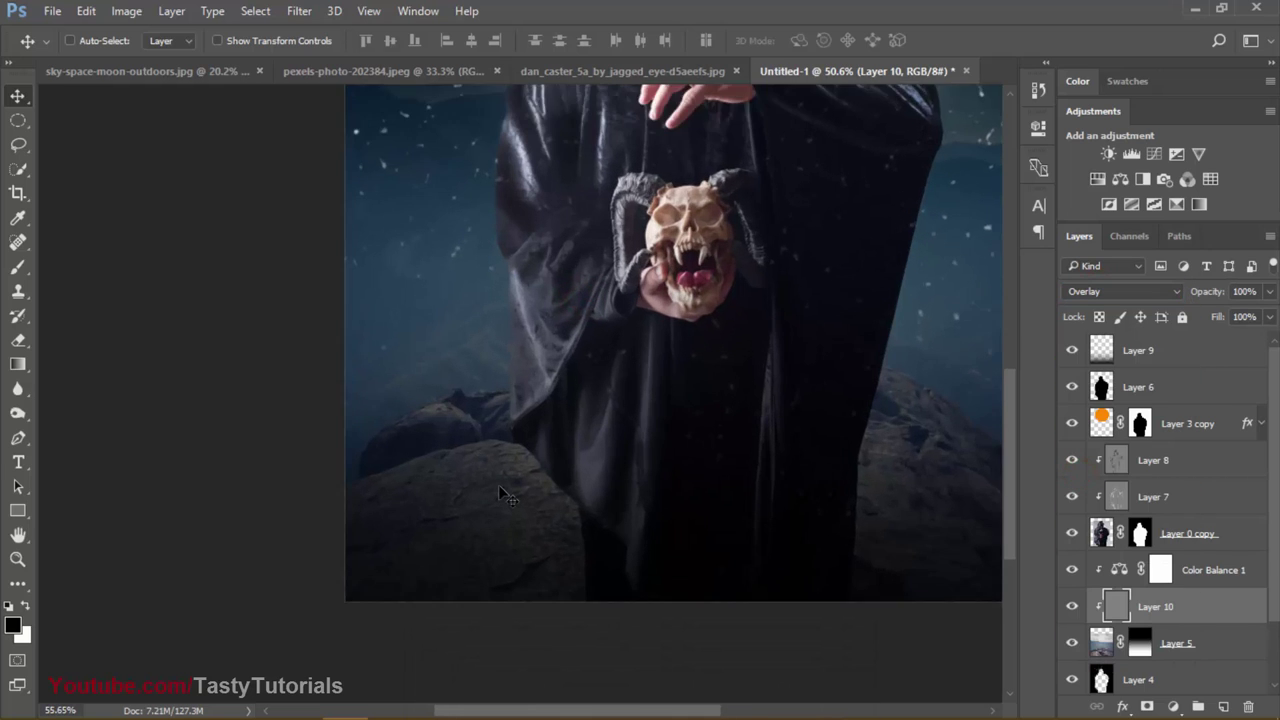
pyautogui.press('b')
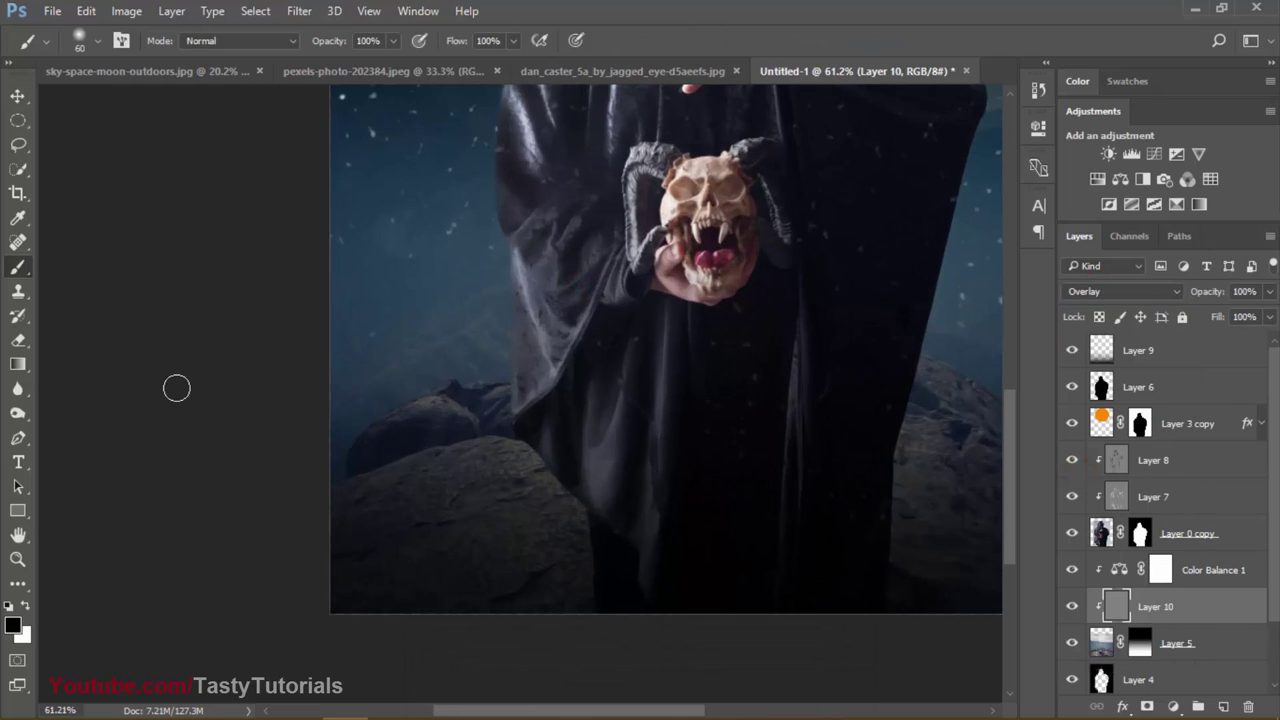
pyautogui.click(18, 272)
pyautogui.click(18, 390)
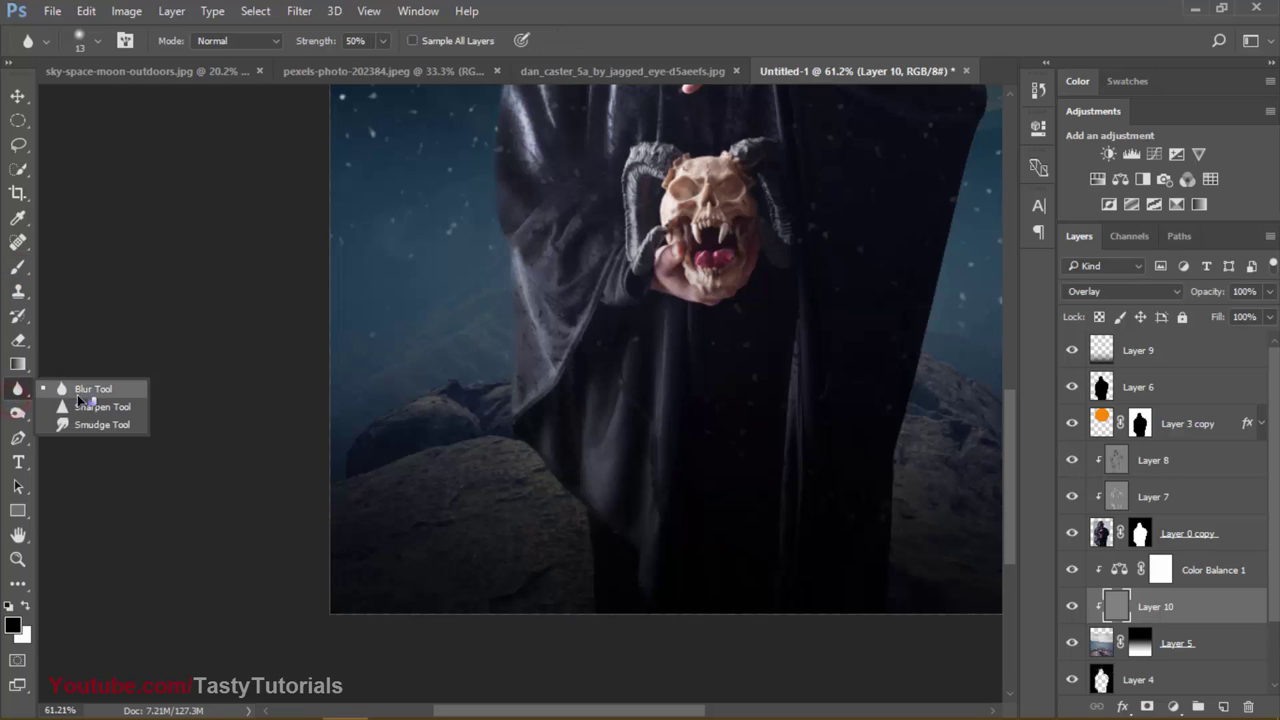
pyautogui.click(18, 413)
pyautogui.click(94, 430)
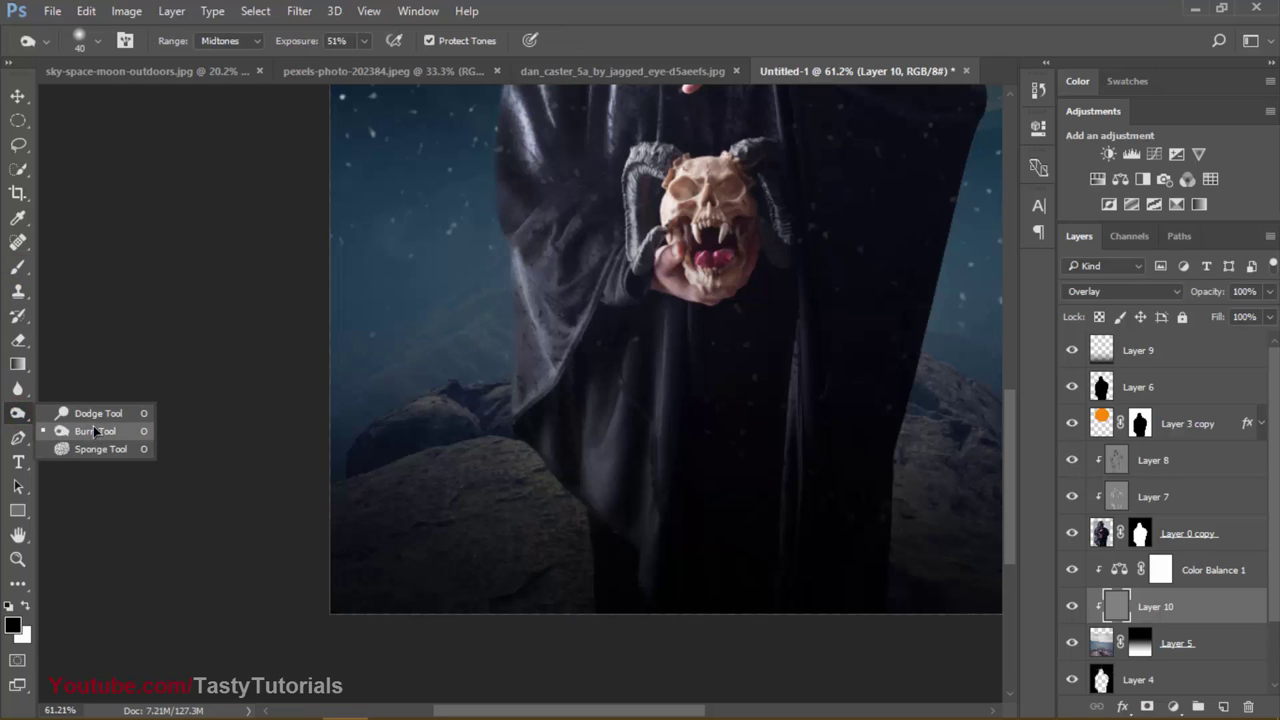
pyautogui.click(97, 413)
pyautogui.scroll(2, 518, 507)
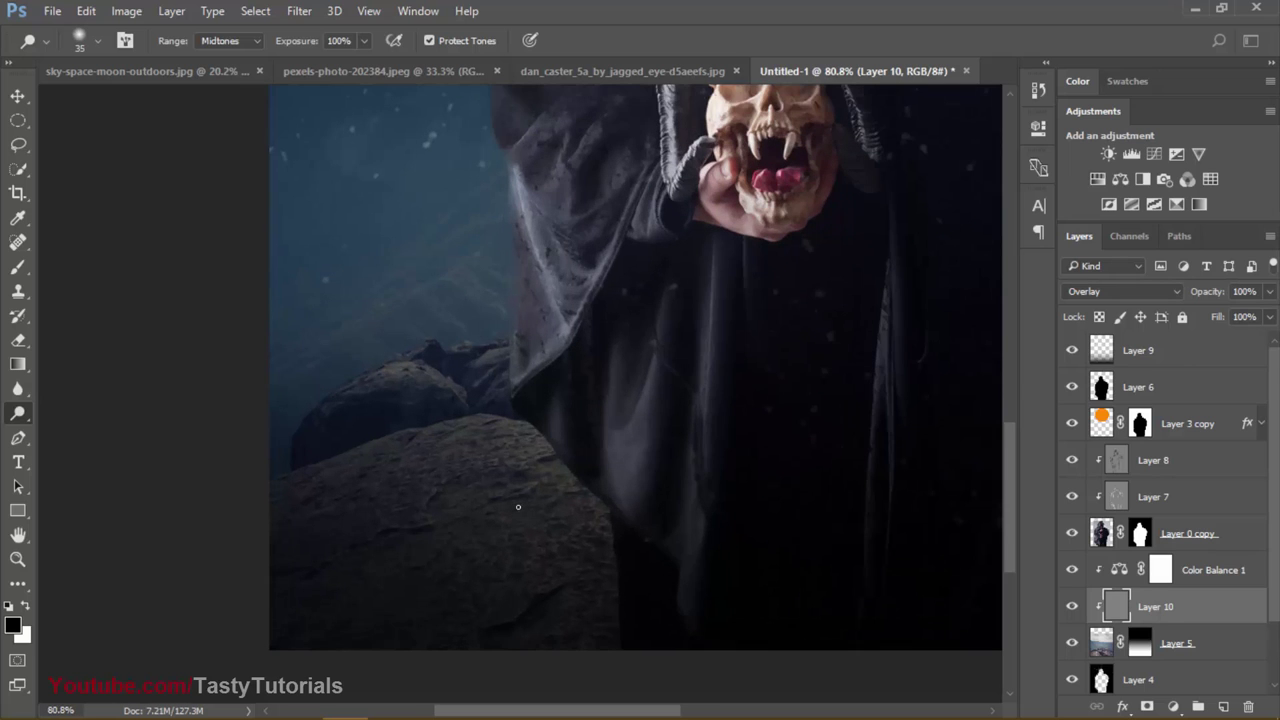
pyautogui.scroll(2, 370, 545)
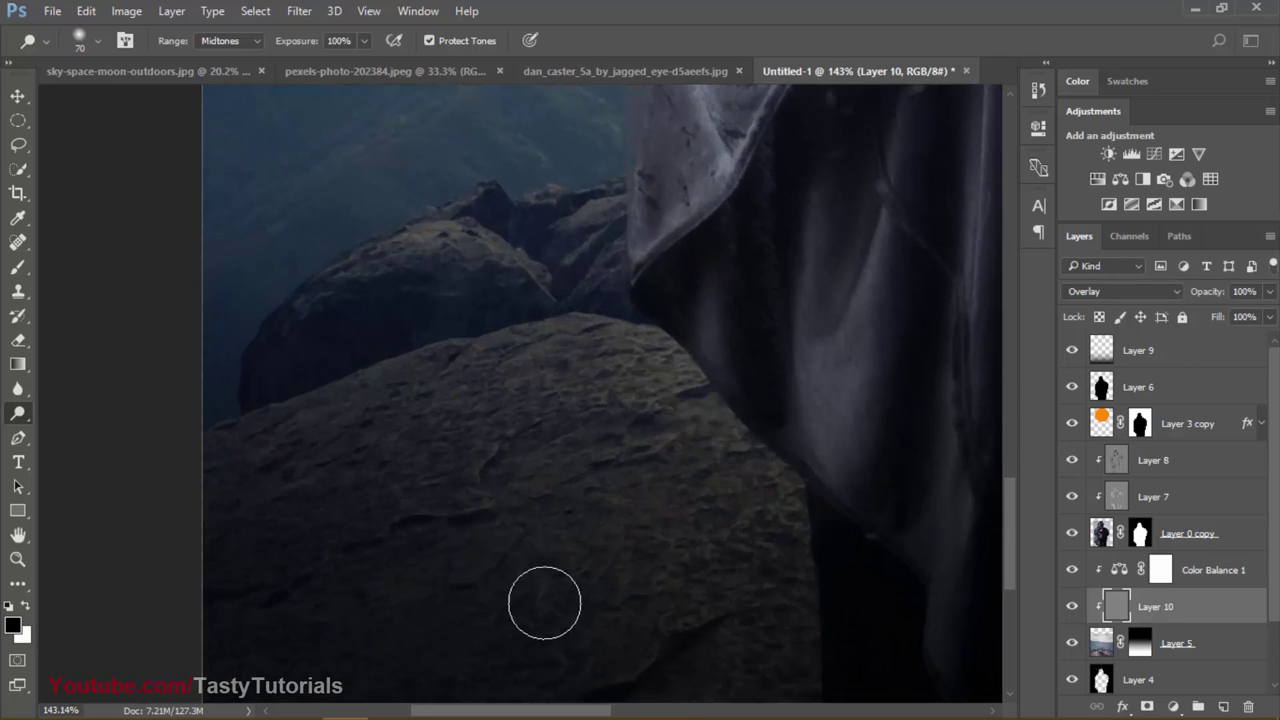
pyautogui.moveTo(543, 600); pyautogui.dragTo(478, 569)
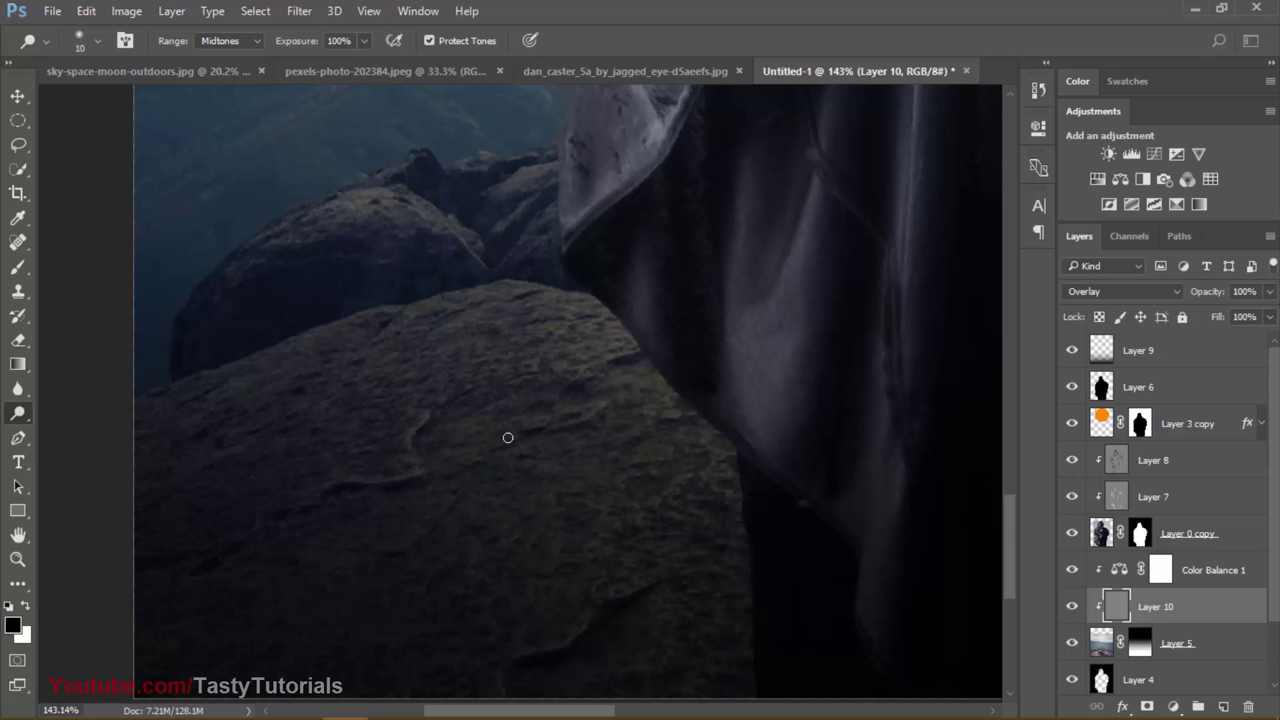
pyautogui.press(']')
pyautogui.press(']')
pyautogui.press(']')
pyautogui.press(']')
pyautogui.press(']')
pyautogui.scroll(-3, 777, 403)
pyautogui.scroll(1, 173, 403)
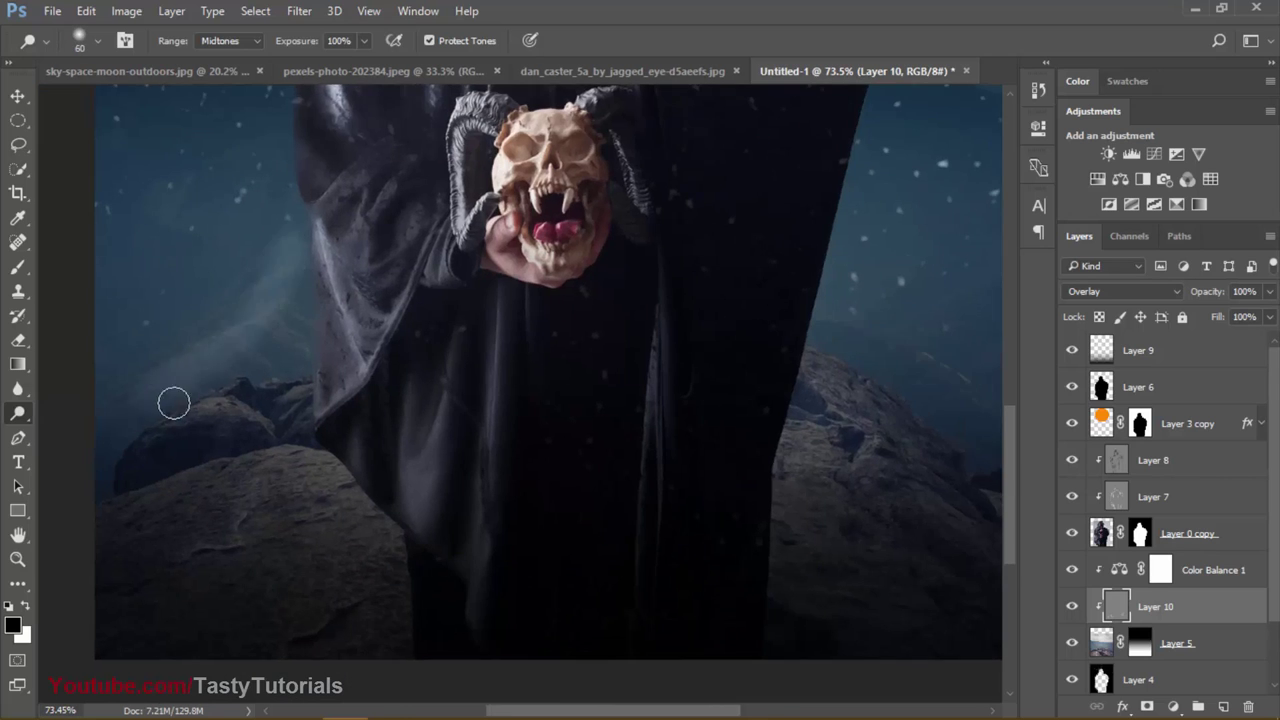
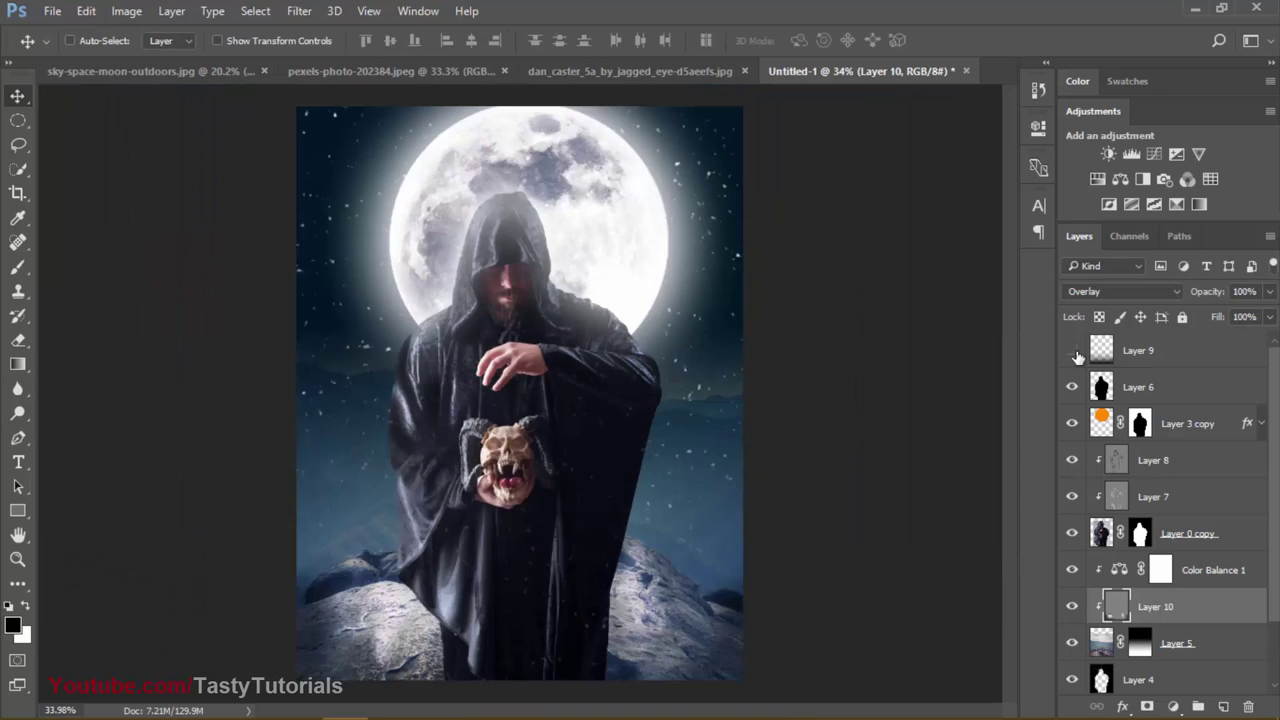
# Step: Show Layer 9 at 74% opacity to darken the rocks, then bring File Explorer forward
pyautogui.click(1072, 351)
pyautogui.click(1138, 350)
pyautogui.moveTo(1210, 292); pyautogui.dragTo(1186, 297)
pyautogui.scroll(-1, 610, 322)
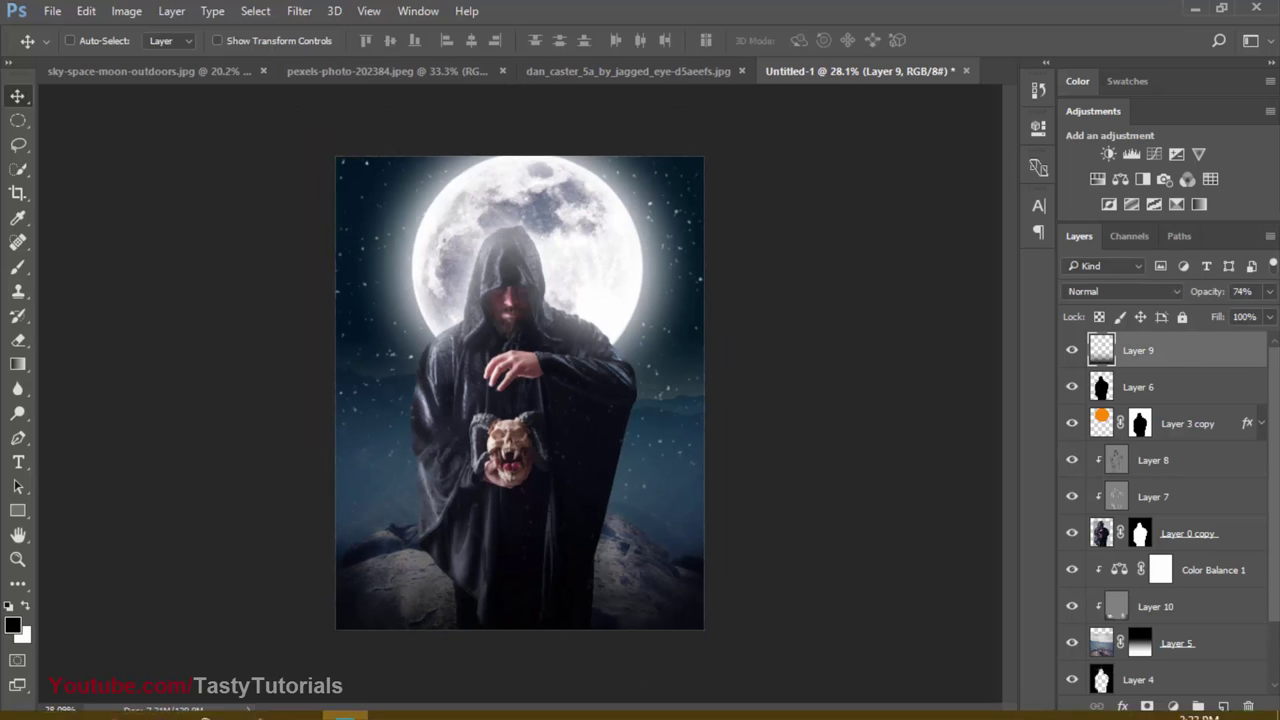
pyautogui.click(292, 705)
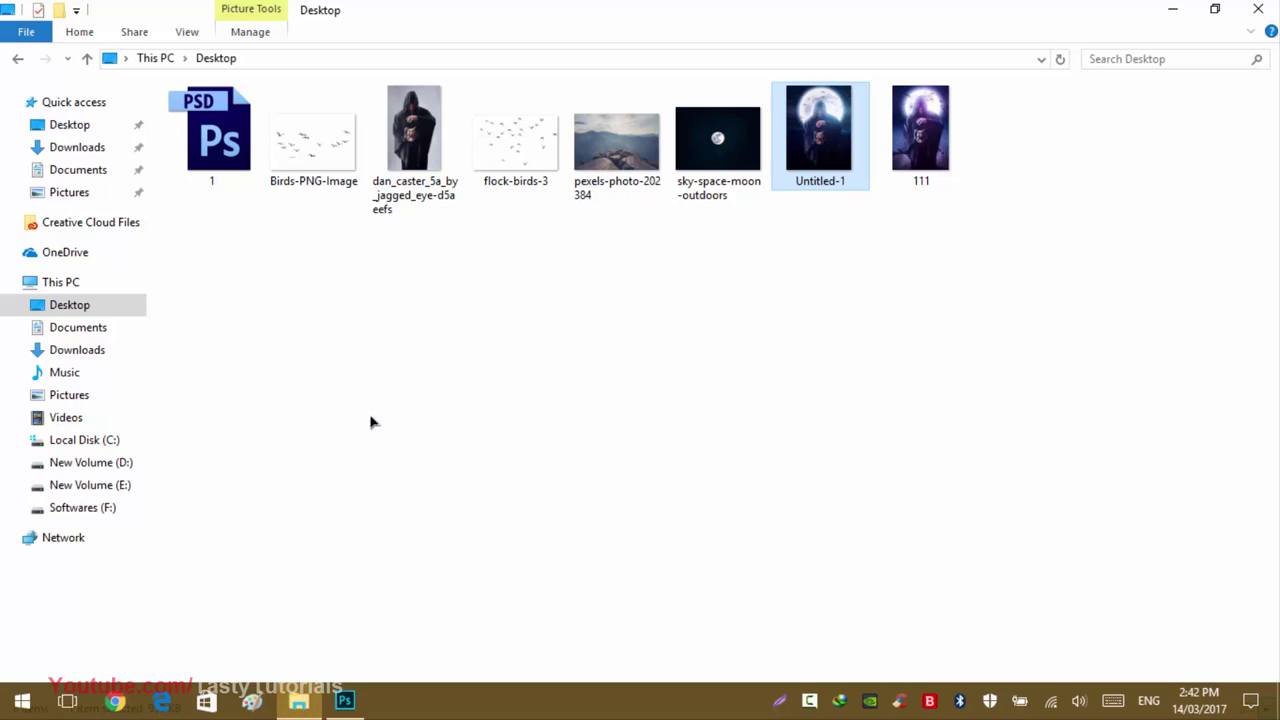
# Step: Place Birds-PNG-Image from the Desktop and position the flock up and left over the moon
pyautogui.moveTo(340, 128); pyautogui.dragTo(458, 231)
pyautogui.scroll(2, 499, 330)
pyautogui.moveTo(450, 408); pyautogui.dragTo(427, 168)
pyautogui.scroll(1, 427, 168)
pyautogui.doubleClick(527, 194)
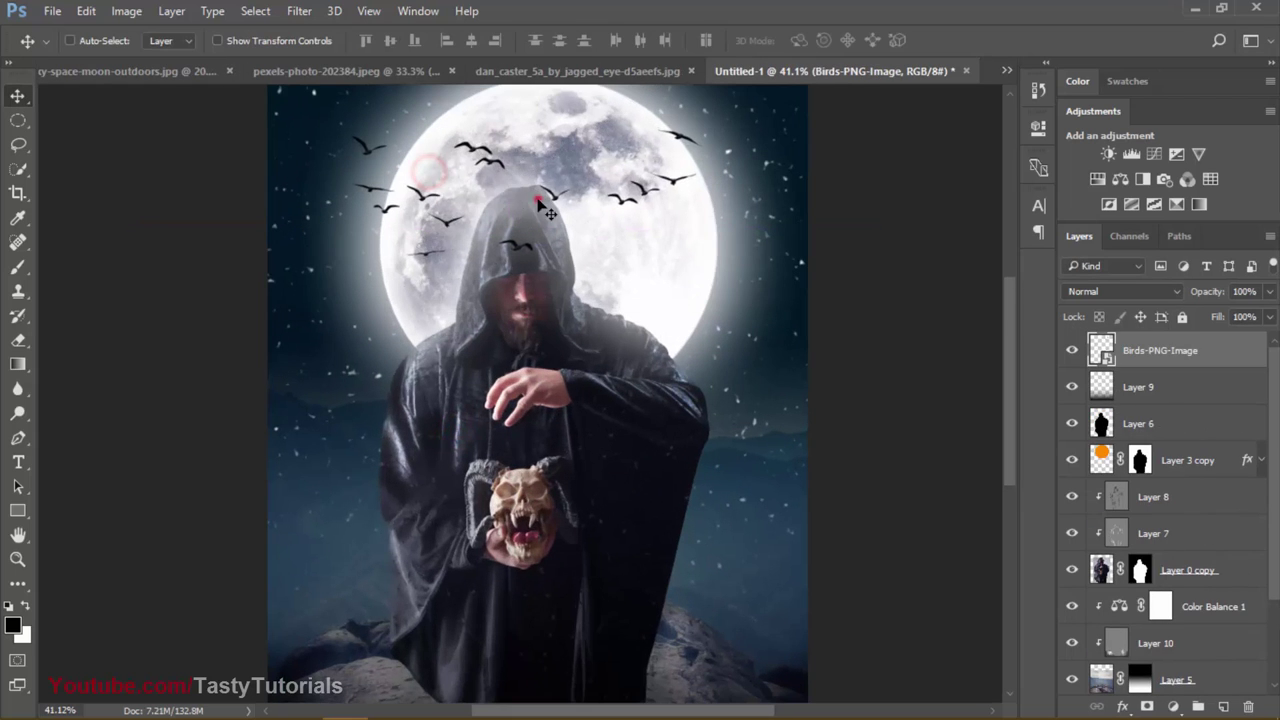
pyautogui.moveTo(540, 205); pyautogui.dragTo(468, 229)
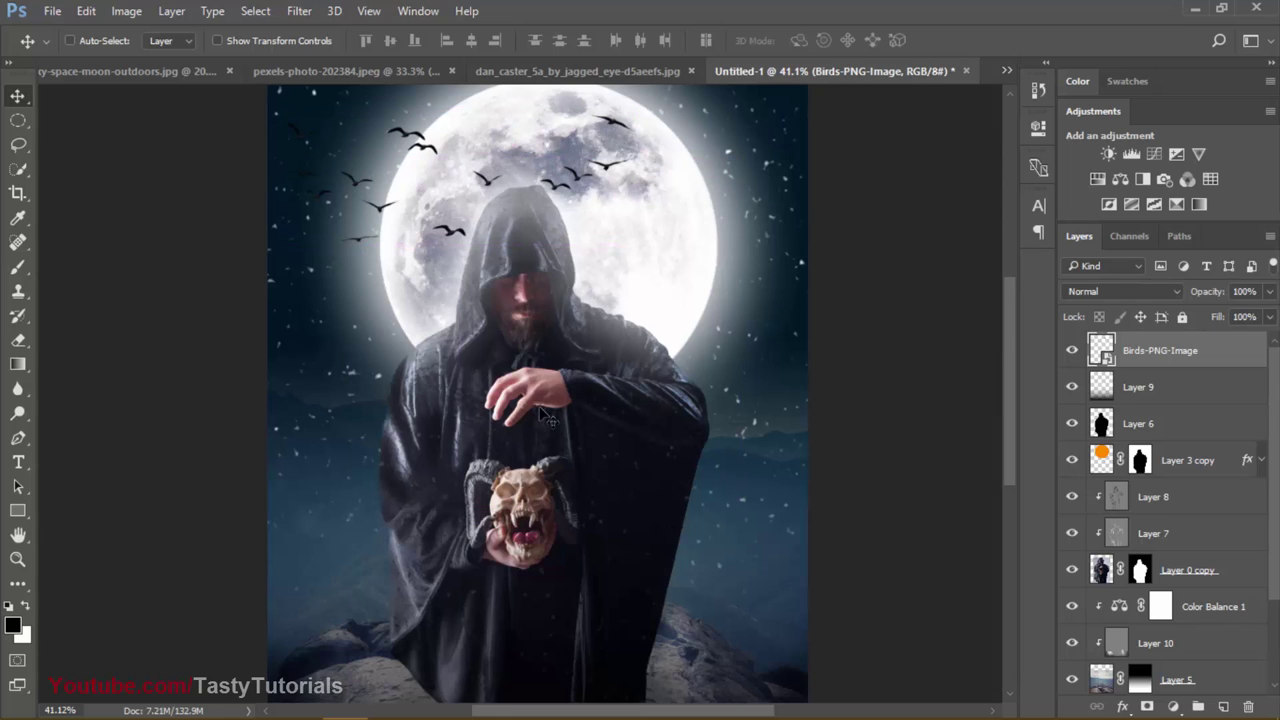
pyautogui.click(253, 701)
# Step: Place flock-birds-3 from the Desktop up and right over the moon
pyautogui.click(515, 140)
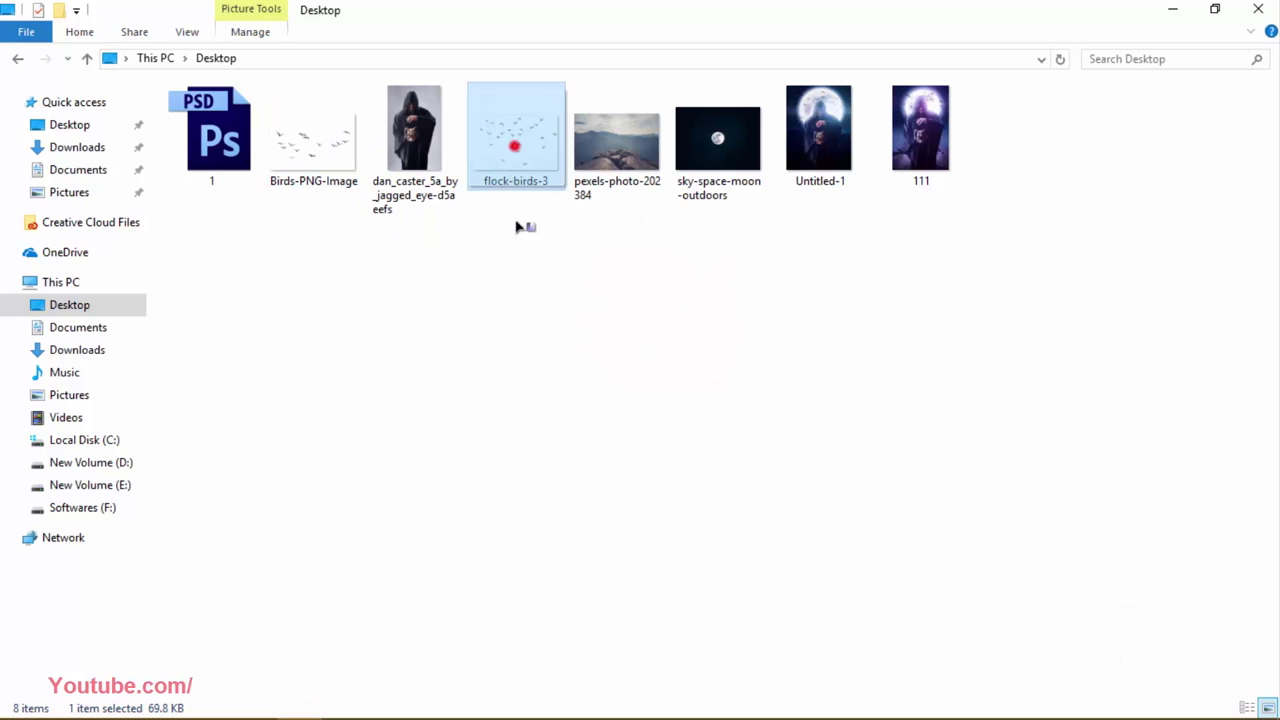
pyautogui.moveTo(517, 227); pyautogui.dragTo(700, 240)
pyautogui.moveTo(600, 383); pyautogui.dragTo(735, 289)
pyautogui.press('Return')
pyautogui.moveTo(747, 289); pyautogui.dragTo(752, 290)
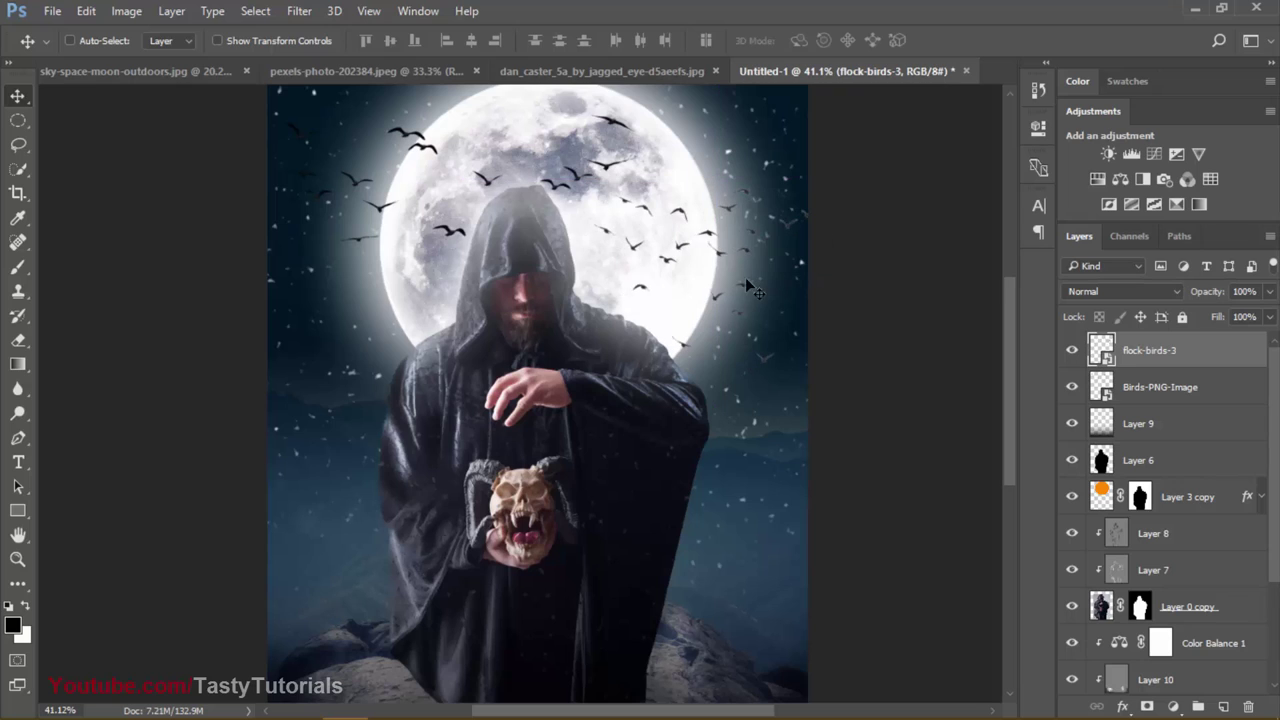
# Step: Darken the flock-birds-3 birds with a Levels midtone setting of 0.20
pyautogui.hotkey('ctrl', 'i')
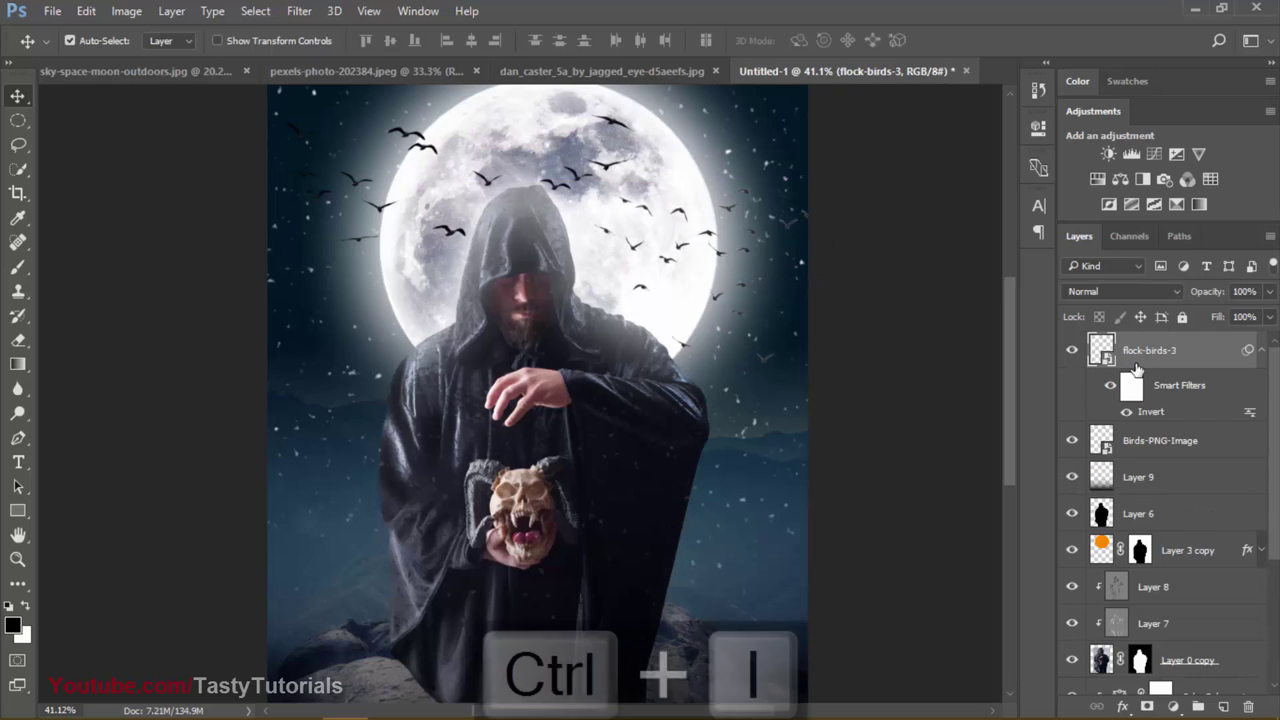
pyautogui.hotkey('ctrl', 'i')
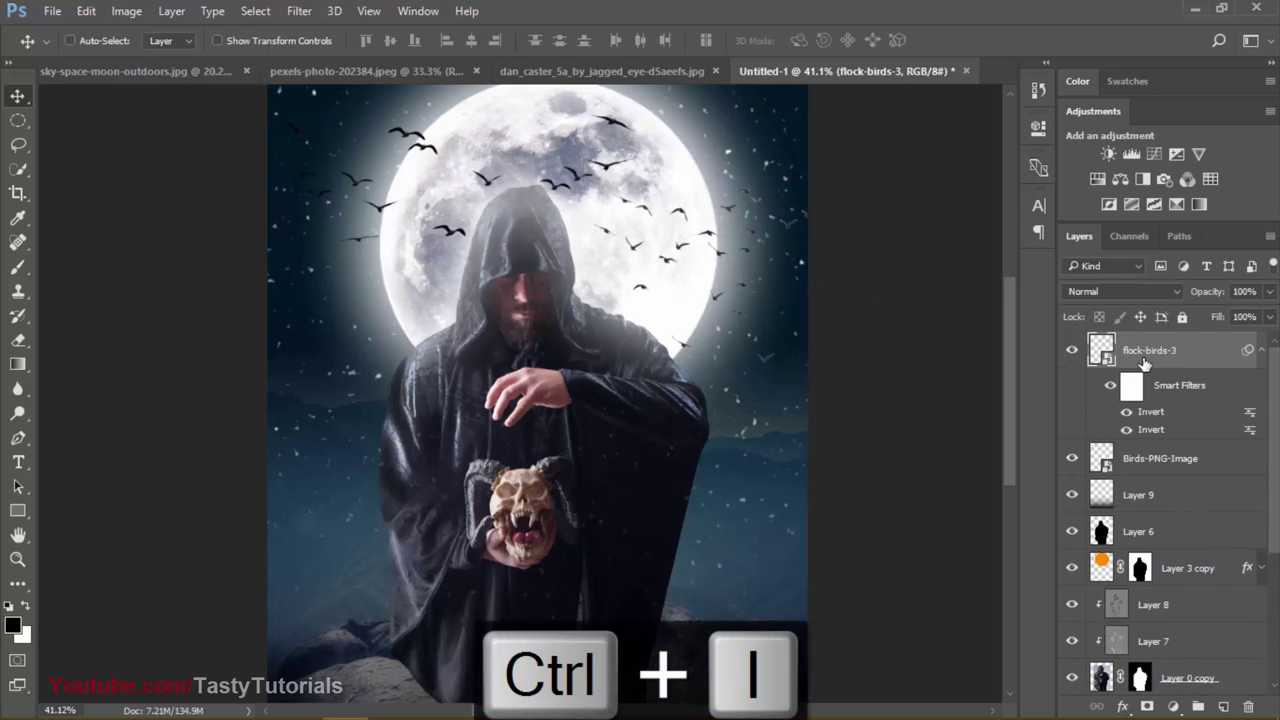
pyautogui.click(1260, 349)
pyautogui.hotkey('ctrl', 'l')
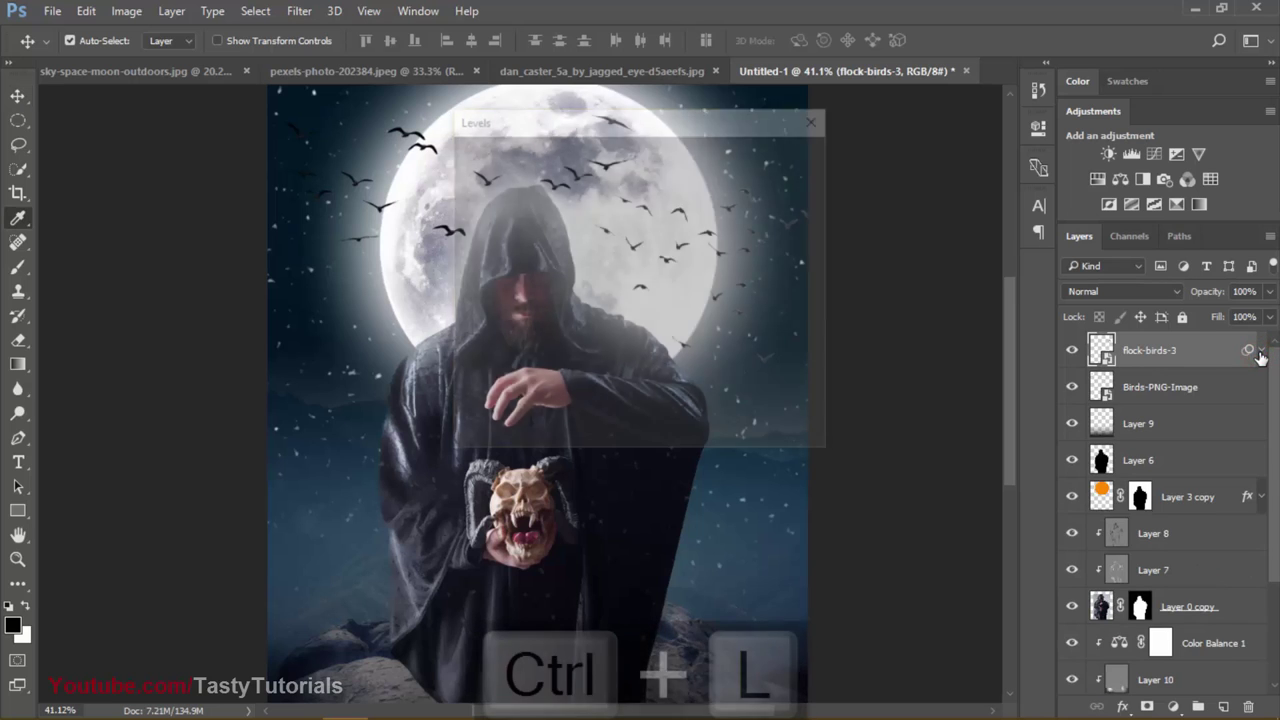
pyautogui.moveTo(590, 118); pyautogui.dragTo(1007, 148)
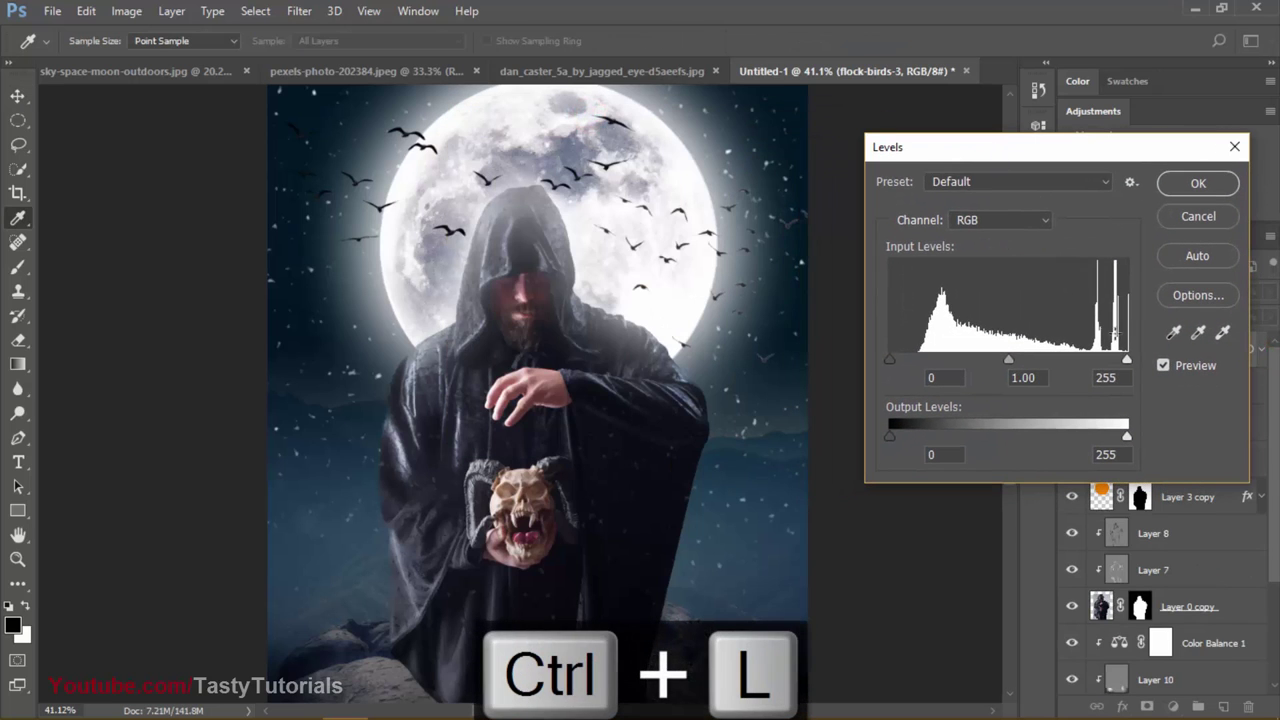
pyautogui.moveTo(1130, 362)
pyautogui.mouseDown()
pyautogui.moveTo(1068, 362)
pyautogui.moveTo(1127, 362)
pyautogui.mouseUp()
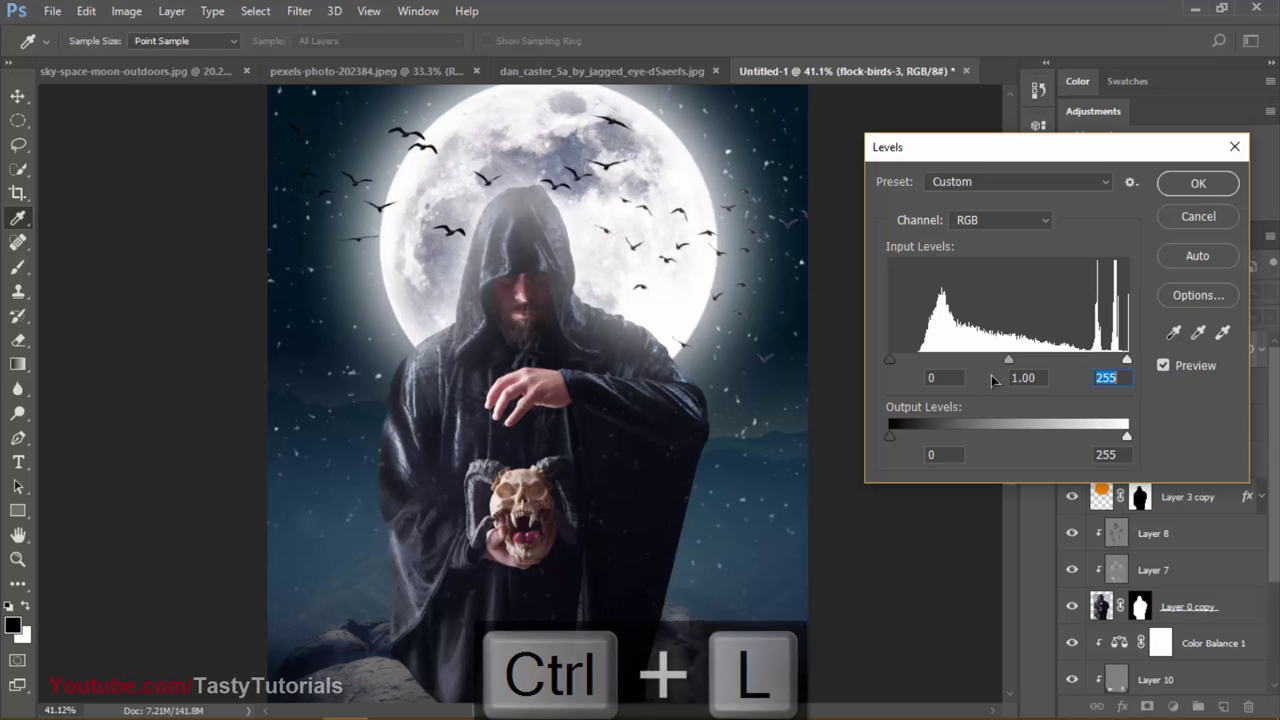
pyautogui.moveTo(1008, 364); pyautogui.dragTo(1135, 383)
# Step: Apply the Levels and shift flock-birds-3 slightly up and right over the moon
pyautogui.click(1195, 182)
pyautogui.press('v')
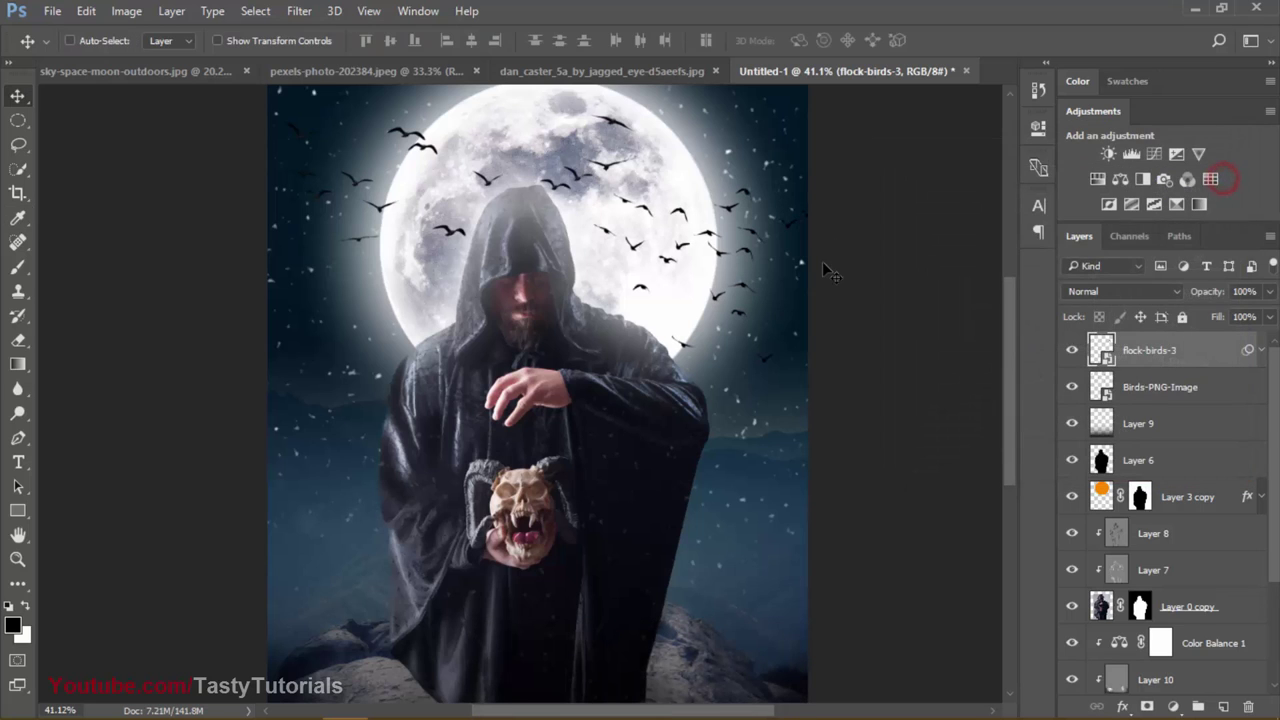
pyautogui.scroll(3, 825, 272)
pyautogui.moveTo(715, 262); pyautogui.dragTo(779, 270)
pyautogui.scroll(-2, 785, 280)
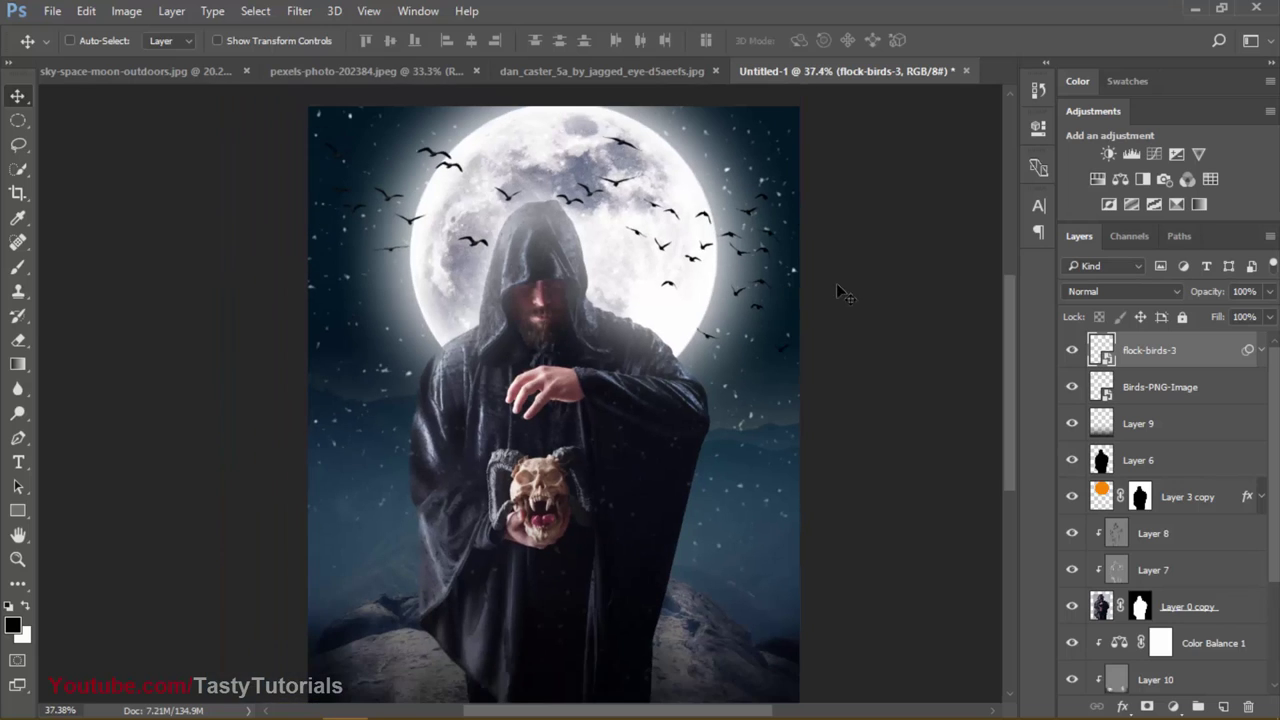
pyautogui.scroll(-1, 820, 335)
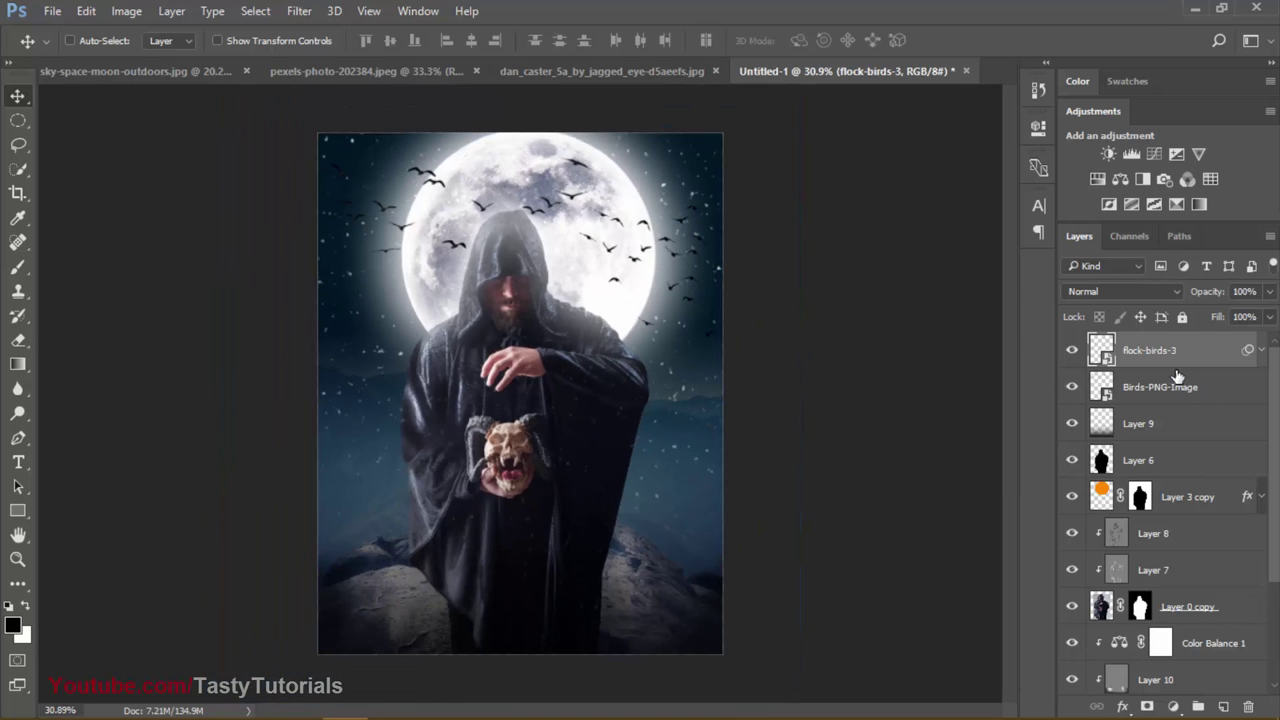
pyautogui.click(1104, 398)
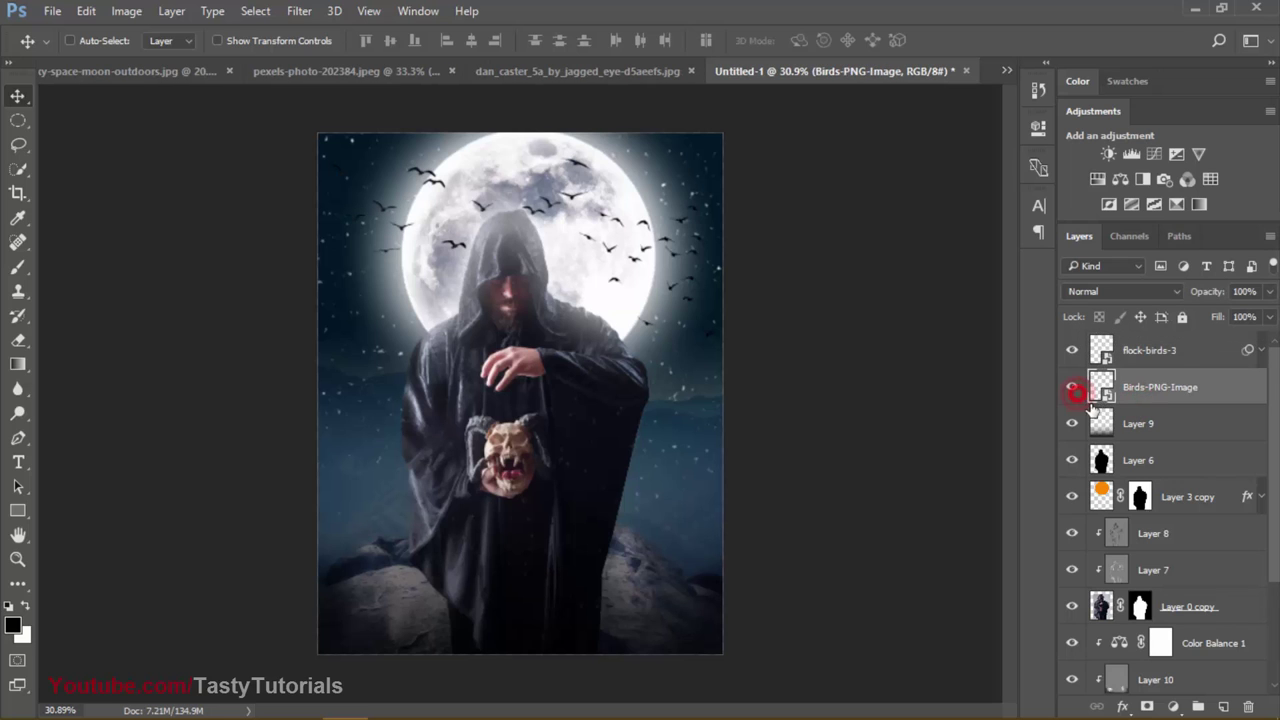
# Step: Give Birds-PNG-Image a Motion Blur with a 30° angle and 24-pixel distance
pyautogui.click(336, 11)
pyautogui.moveTo(299, 11)
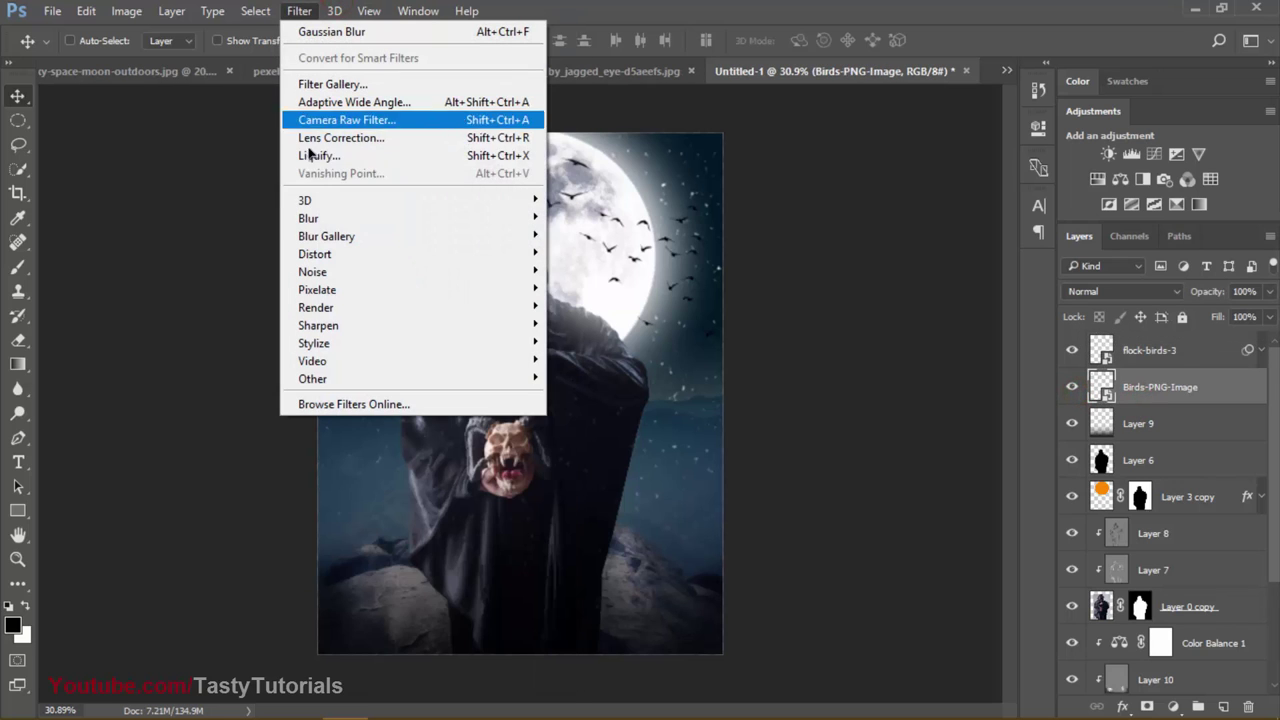
pyautogui.moveTo(320, 218)
pyautogui.click(240, 318)
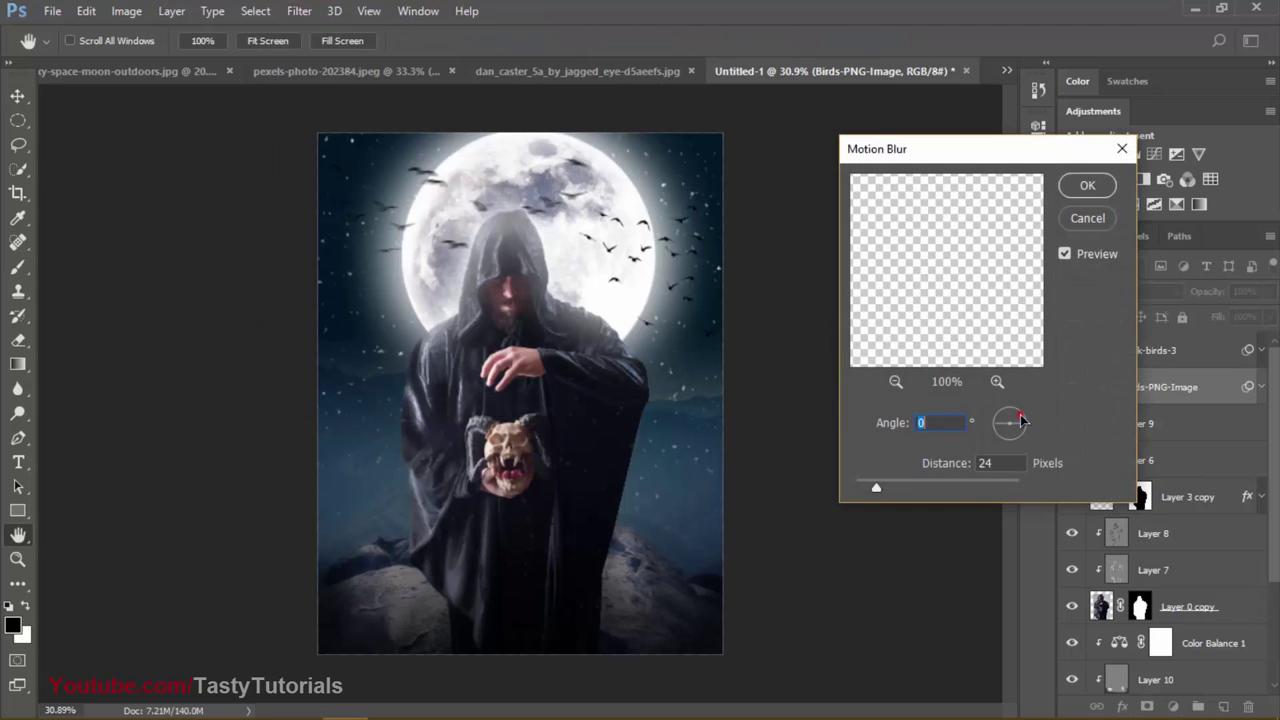
pyautogui.click(1025, 415)
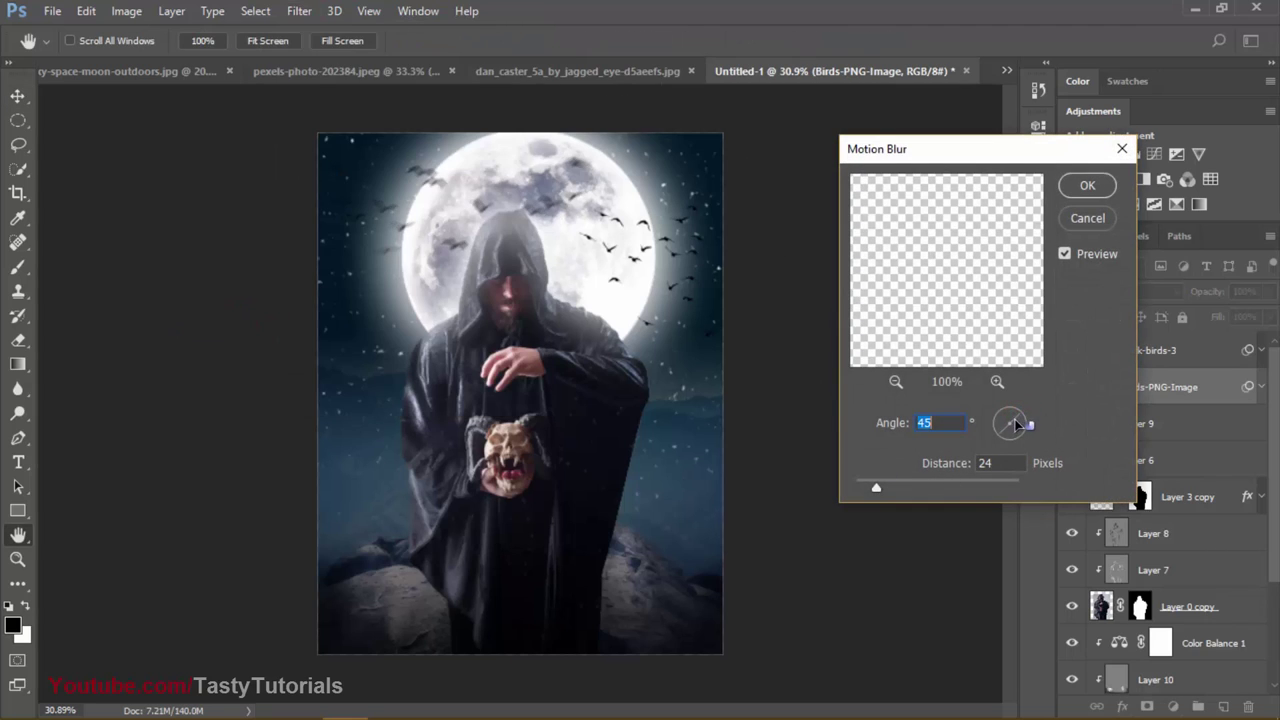
pyautogui.click(1087, 185)
pyautogui.scroll(3, 585, 263)
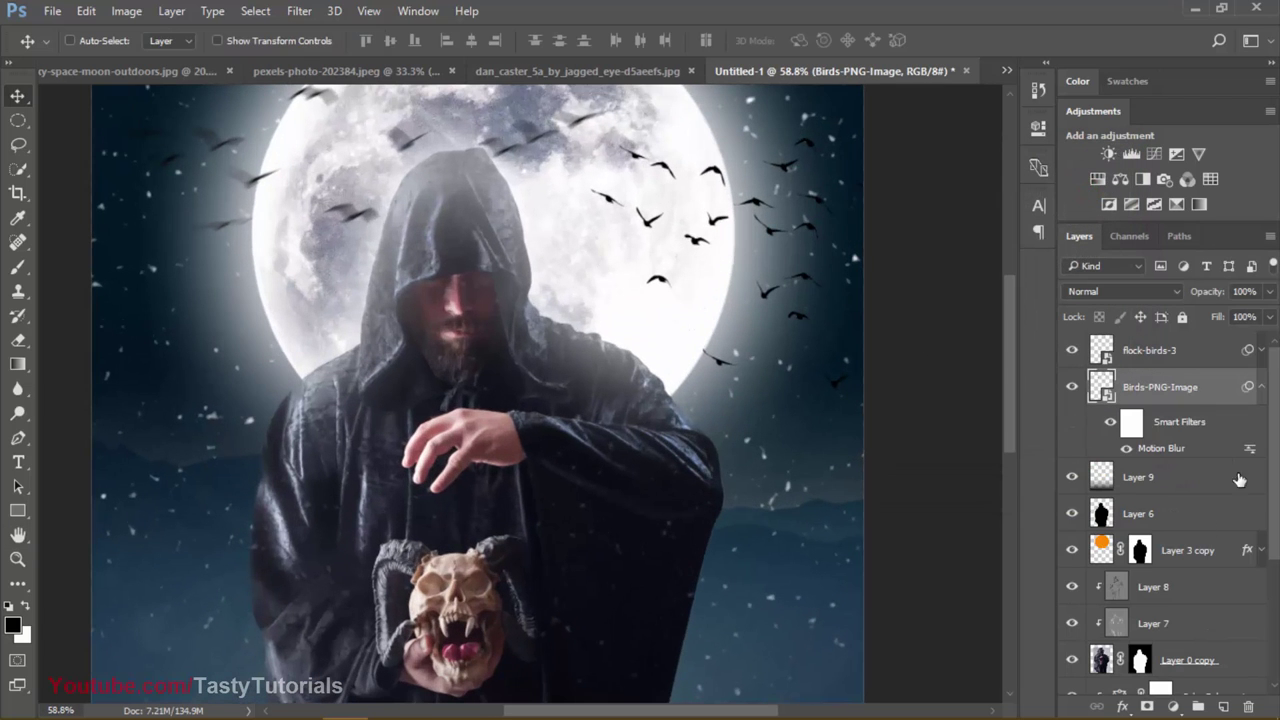
# Step: Reapply the same Motion Blur to the flock-birds-3 layer with Ctrl+Alt+F
pyautogui.click(1191, 354)
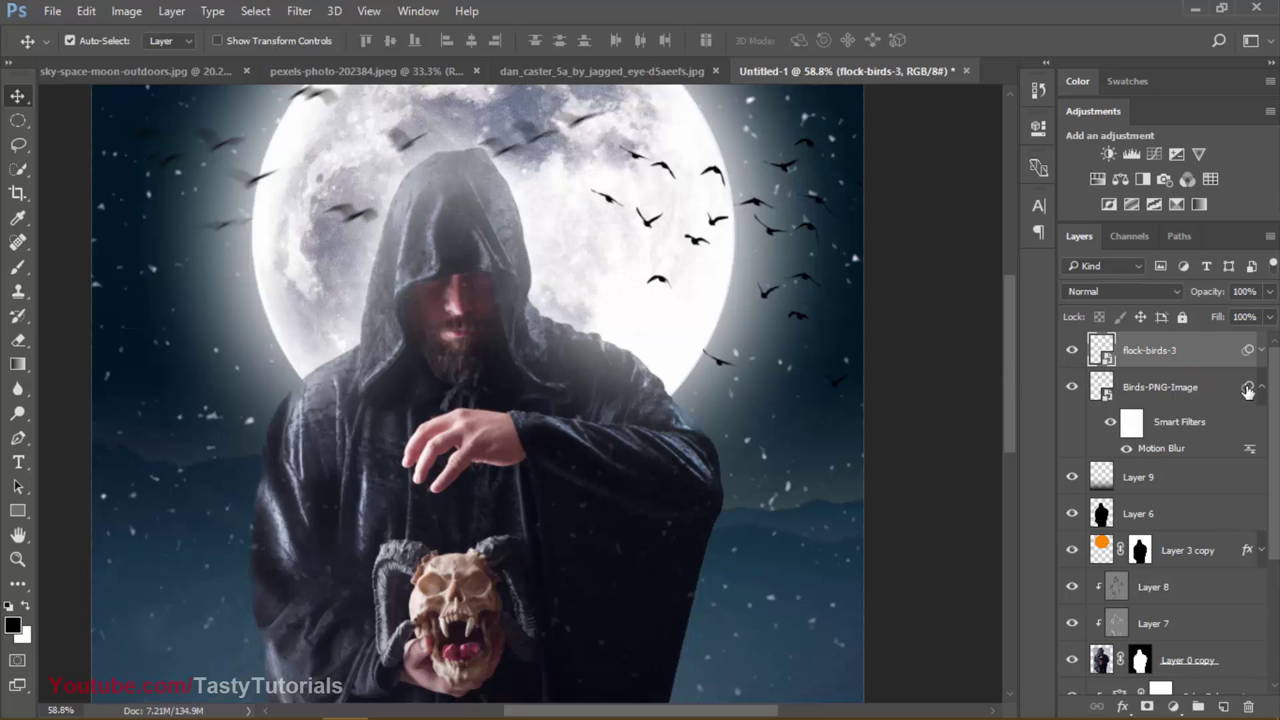
pyautogui.hotkey('ctrl', 'alt', 'f')
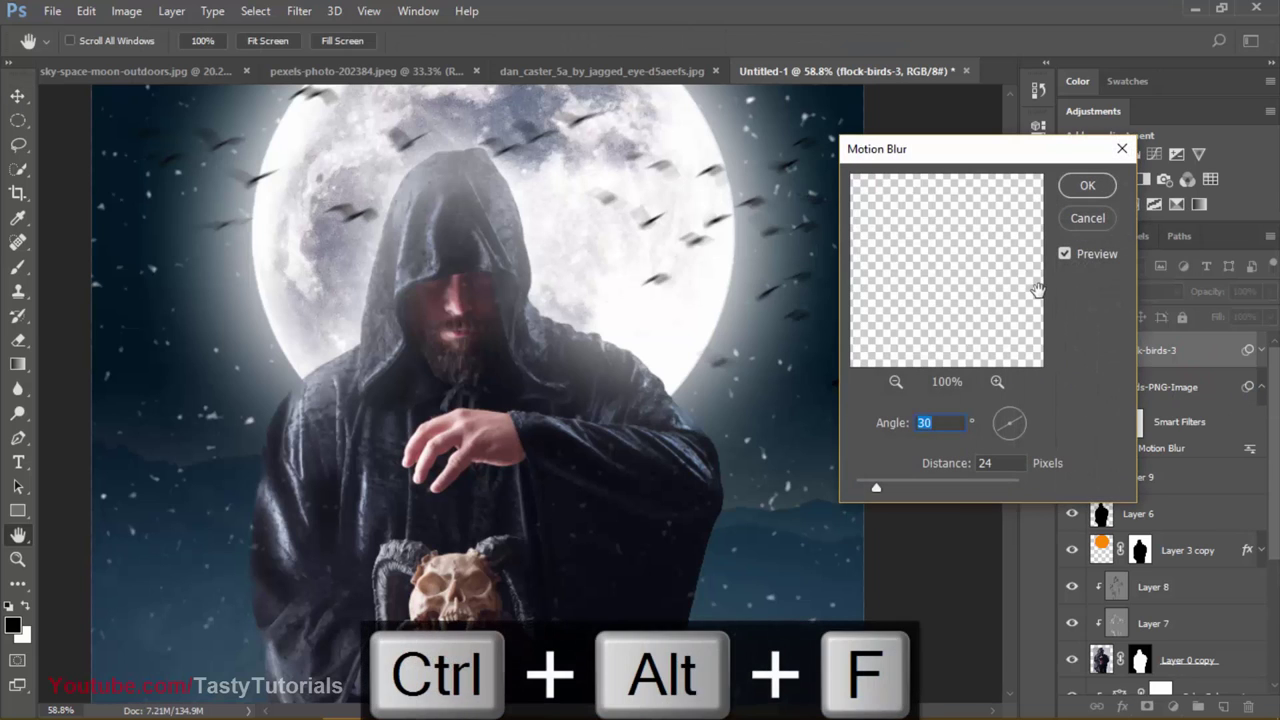
pyautogui.click(1078, 189)
pyautogui.press('v')
pyautogui.scroll(-2, 645, 280)
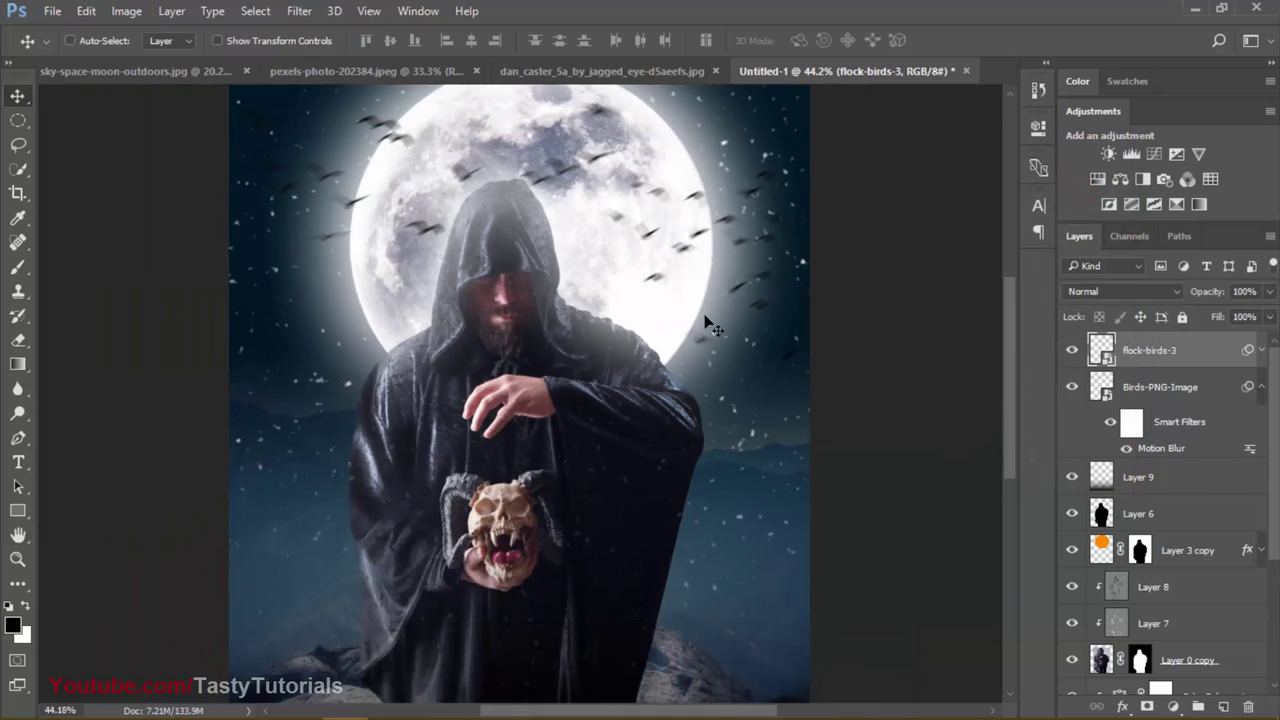
pyautogui.scroll(-1, 645, 280)
# Step: Select flock-birds-3's filter mask for brushing and bring the birds beside the moon into view
pyautogui.click(1261, 387)
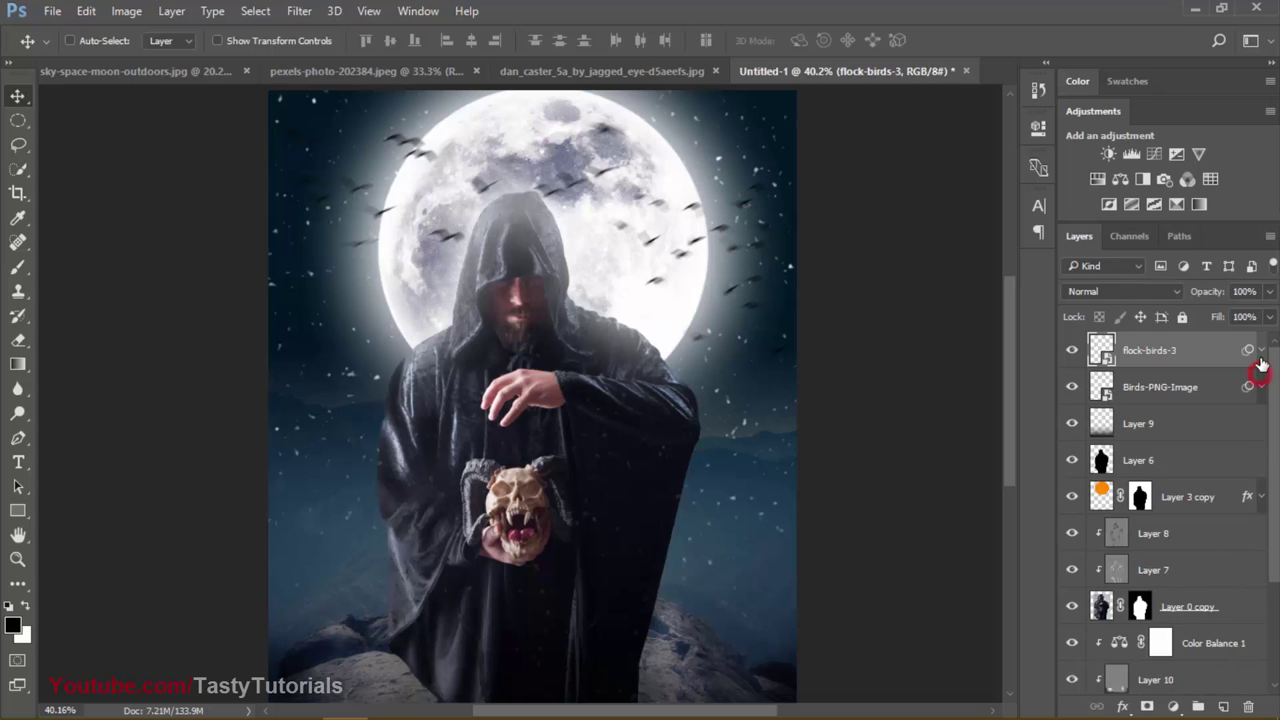
pyautogui.click(1261, 350)
pyautogui.click(1134, 386)
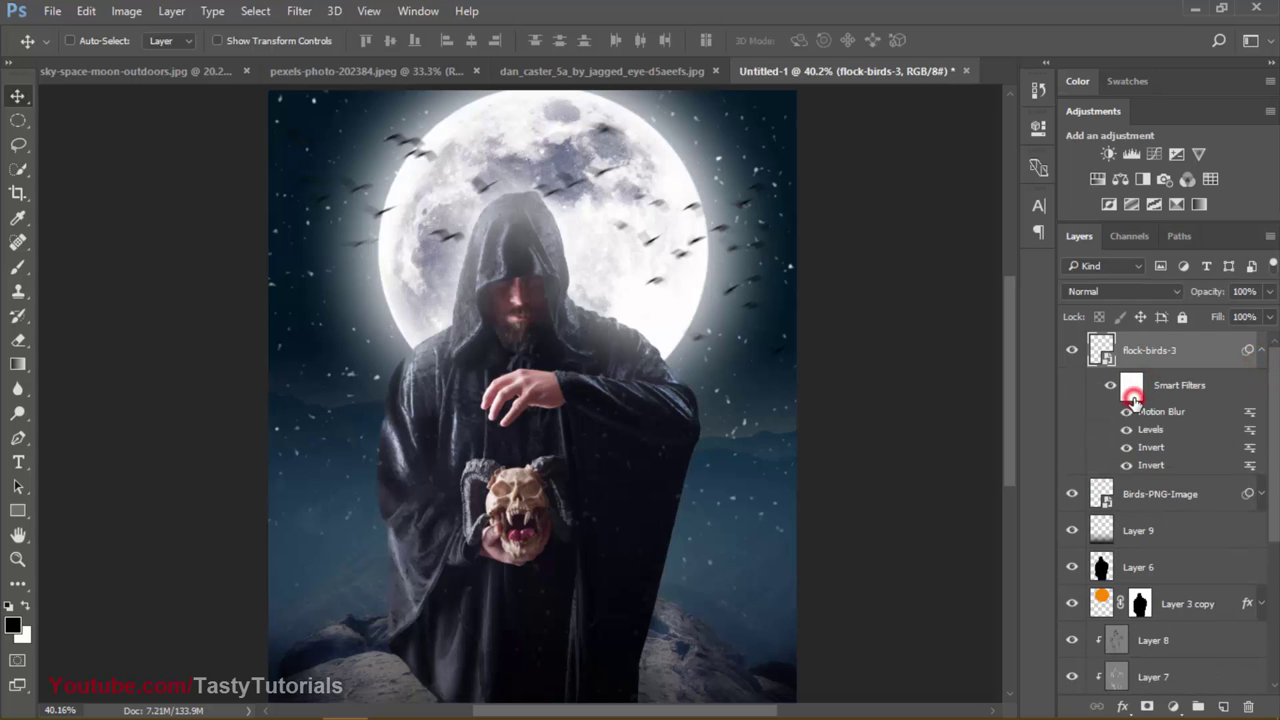
pyautogui.press('b')
pyautogui.scroll(3, 449, 286)
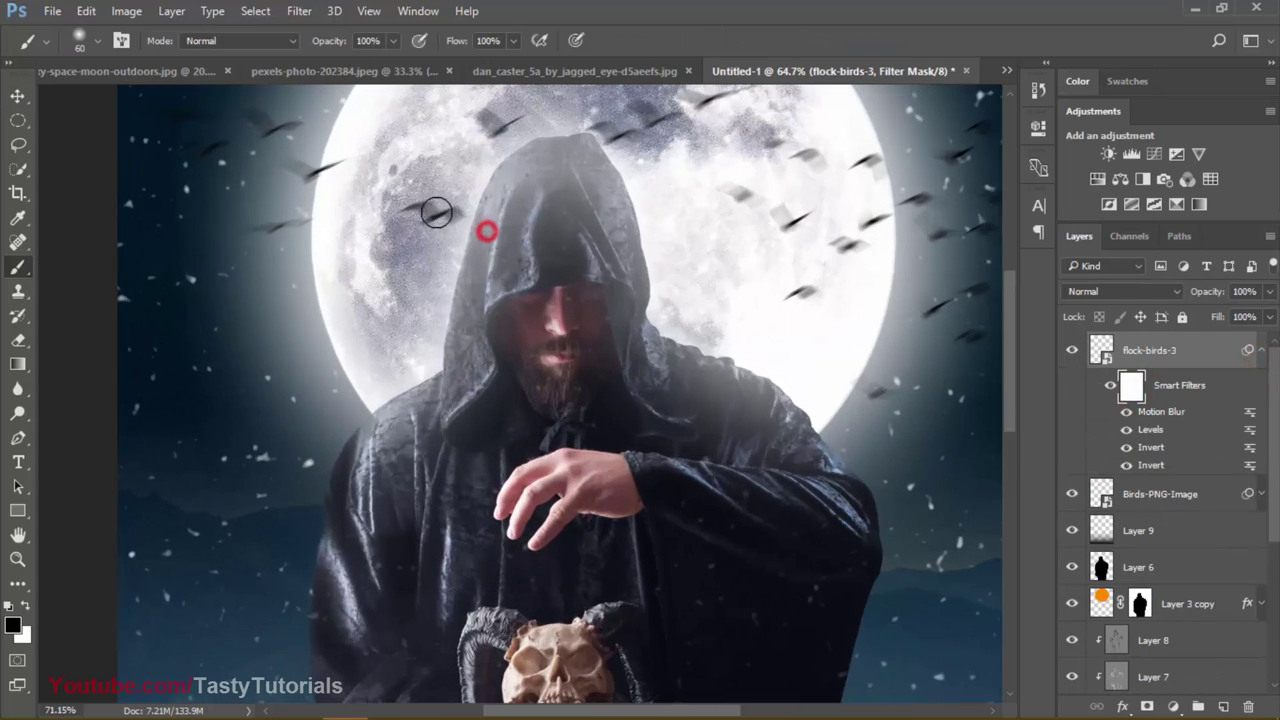
pyautogui.moveTo(547, 249); pyautogui.dragTo(532, 354)
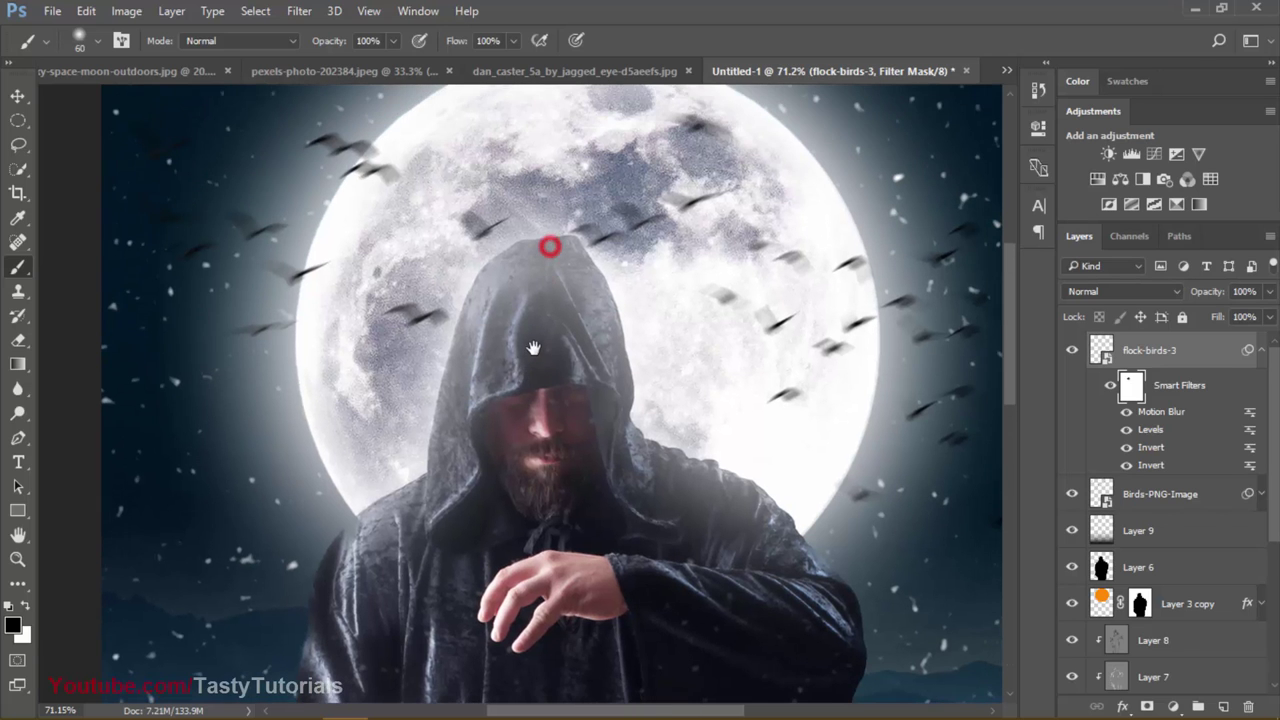
pyautogui.click(492, 200)
pyautogui.moveTo(632, 320); pyautogui.dragTo(320, 325)
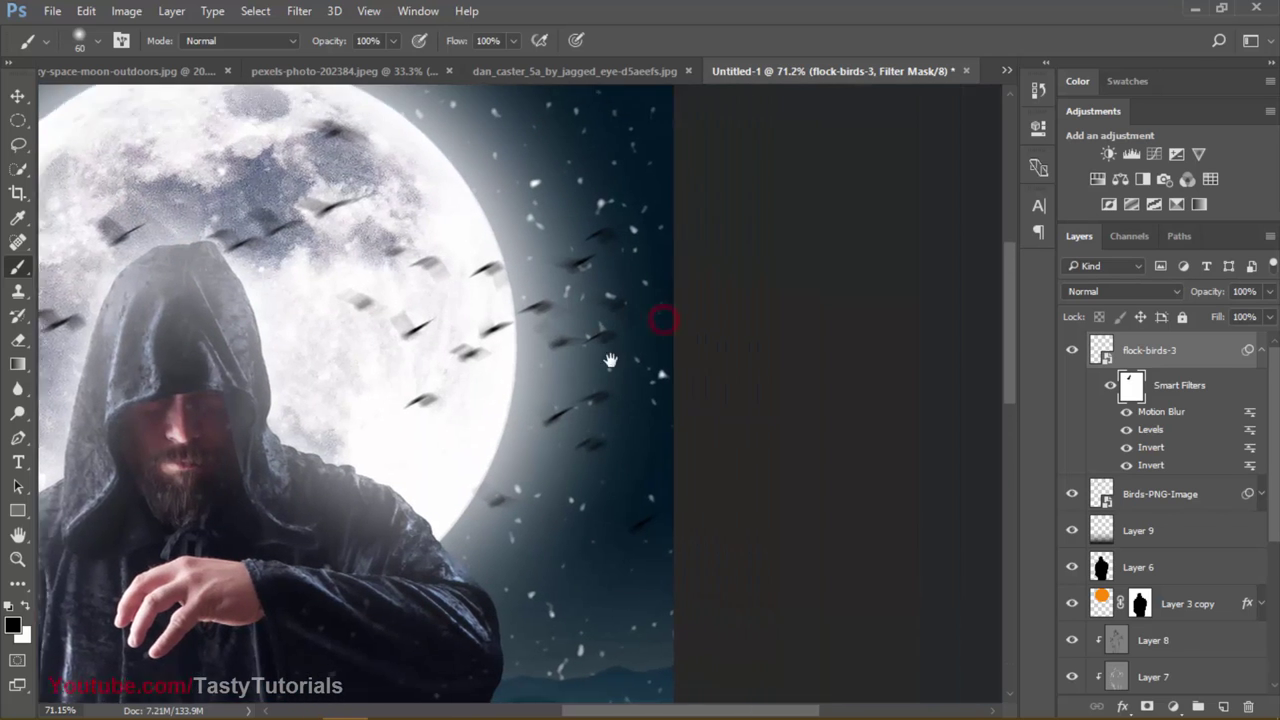
pyautogui.moveTo(521, 483); pyautogui.dragTo(651, 334)
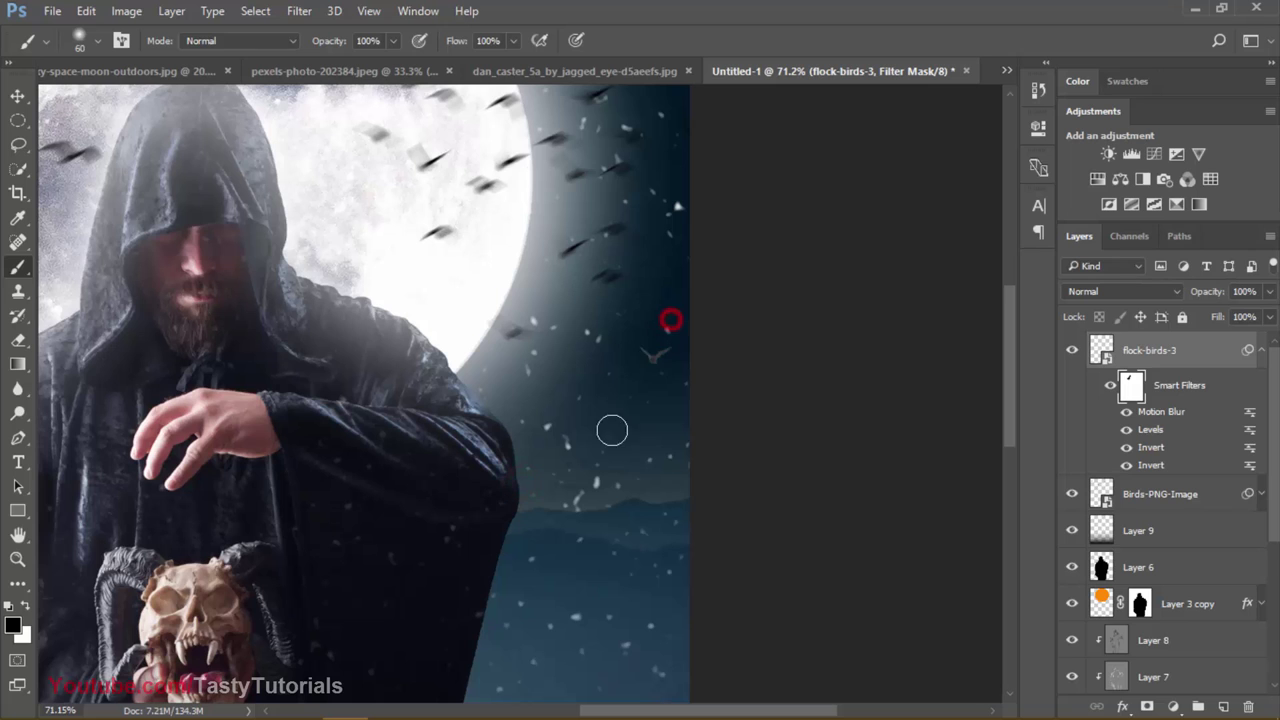
# Step: Step back to restore the erased bird, then show Birds-PNG-Image's smart filters
pyautogui.hotkey('ctrl', 'alt', 'z')
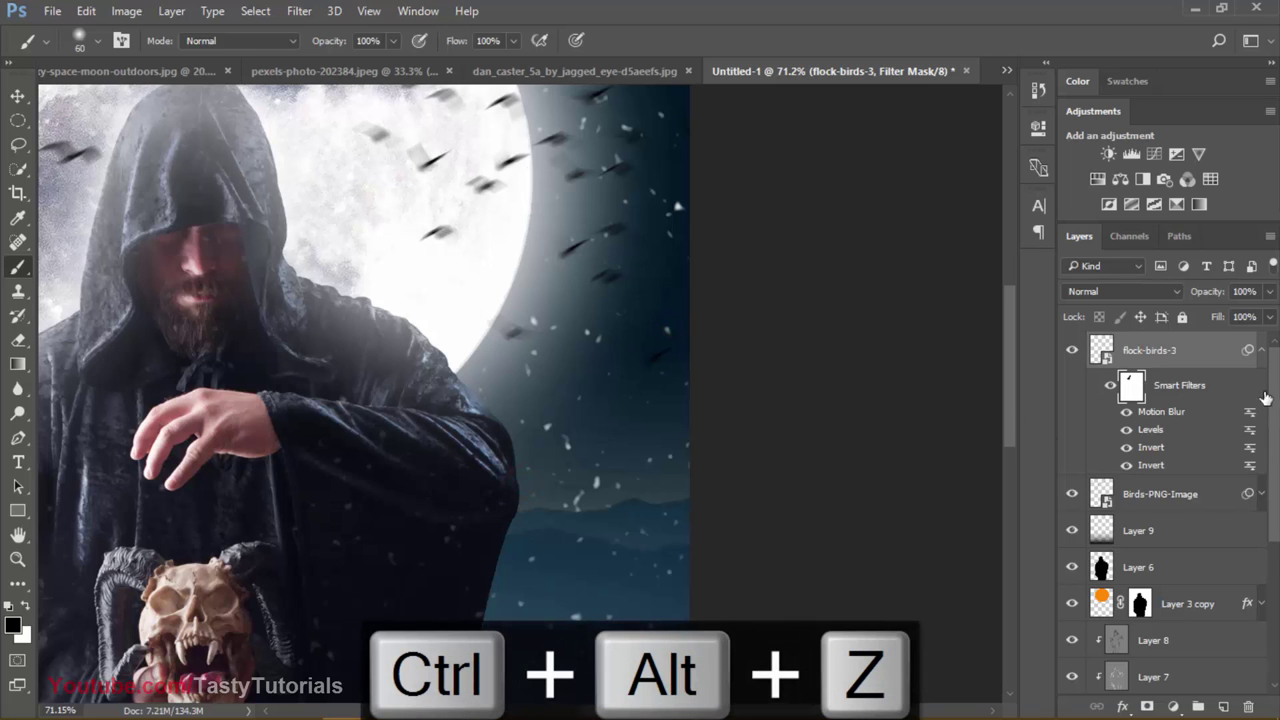
pyautogui.click(1263, 352)
pyautogui.scroll(-5, 531, 411)
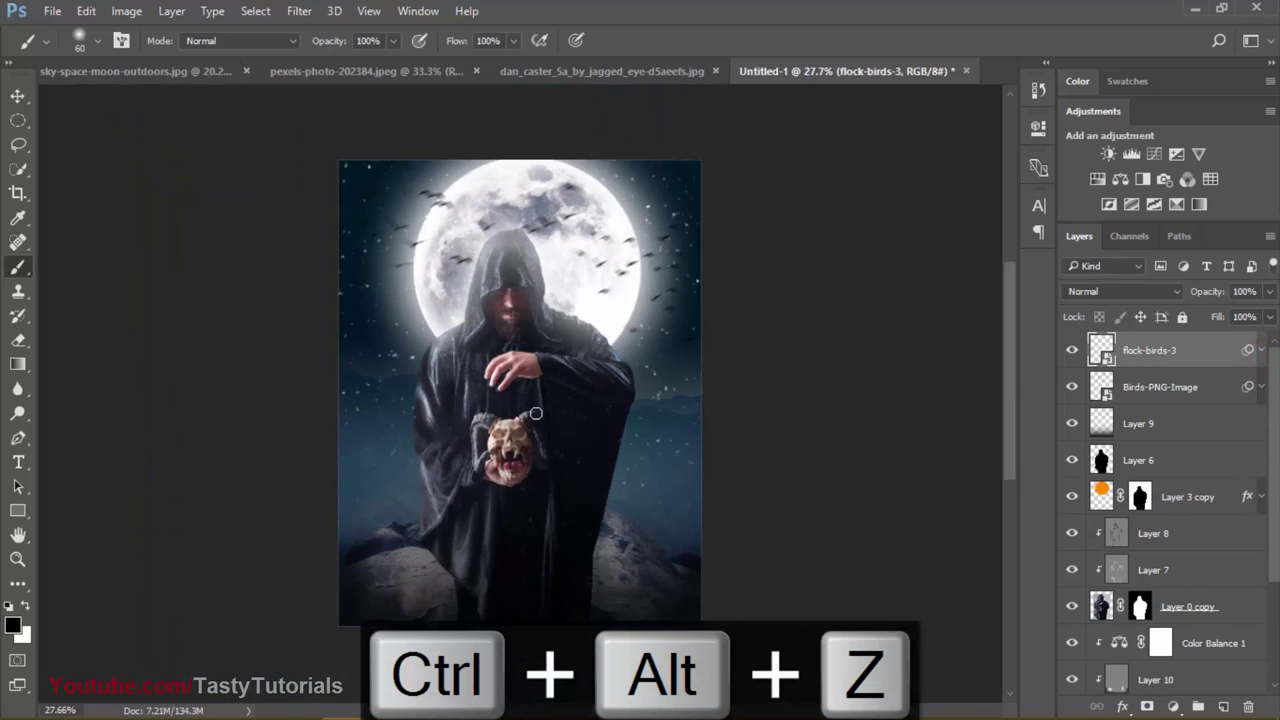
pyautogui.scroll(2, 554, 374)
pyautogui.click(1262, 350)
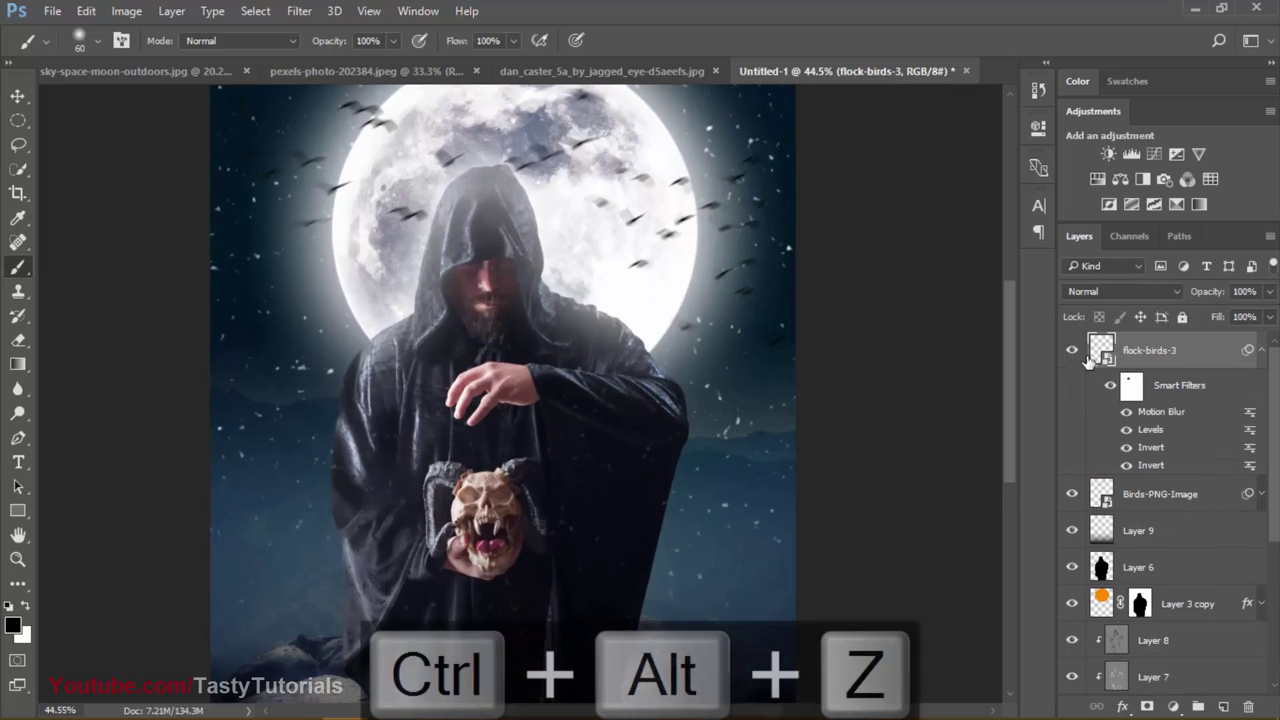
pyautogui.click(1262, 350)
pyautogui.click(1262, 387)
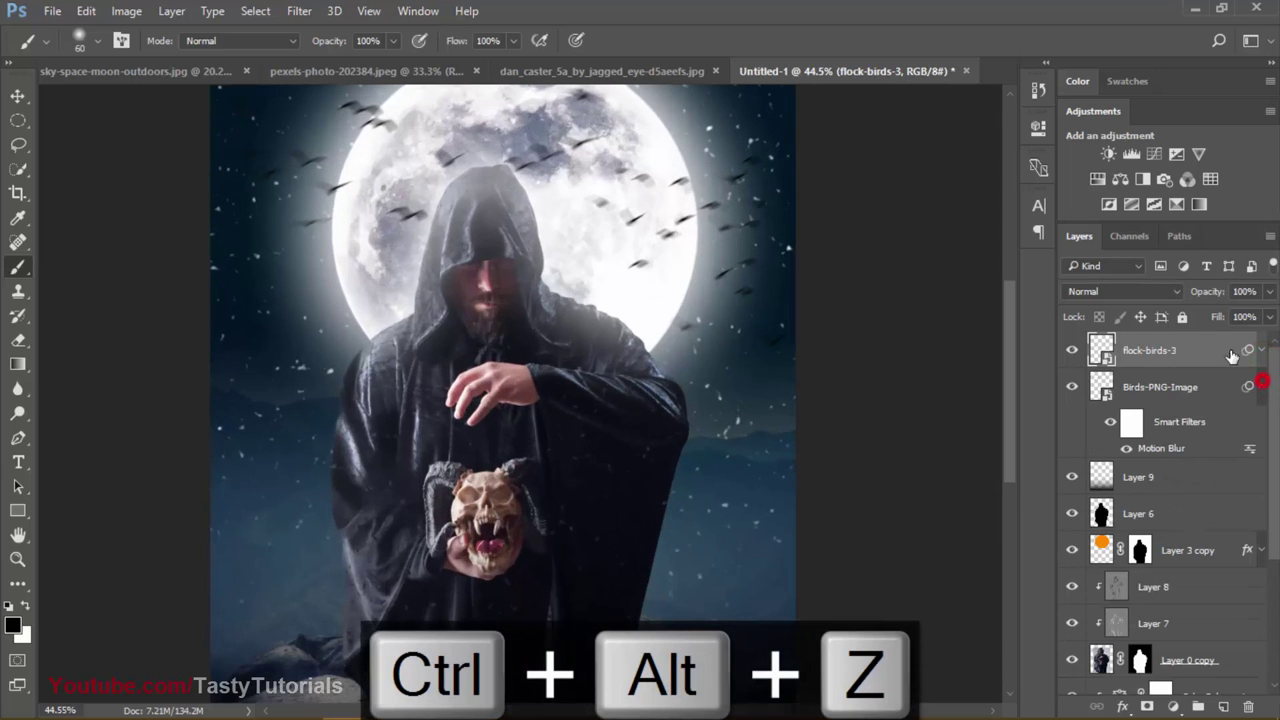
pyautogui.click(1175, 441)
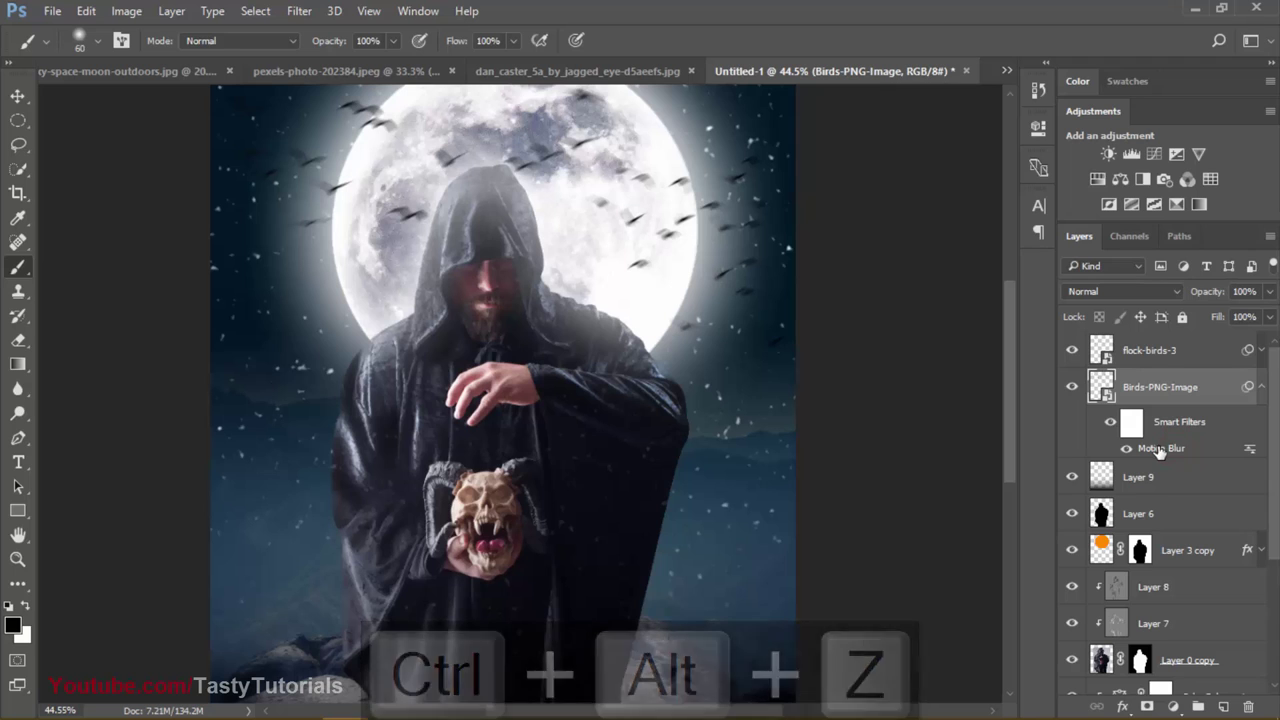
# Step: Delete the existing Motion Blur smart filter from Birds-PNG-Image
pyautogui.moveTo(1160, 450); pyautogui.dragTo(1246, 707)
pyautogui.scroll(-2, 343, 214)
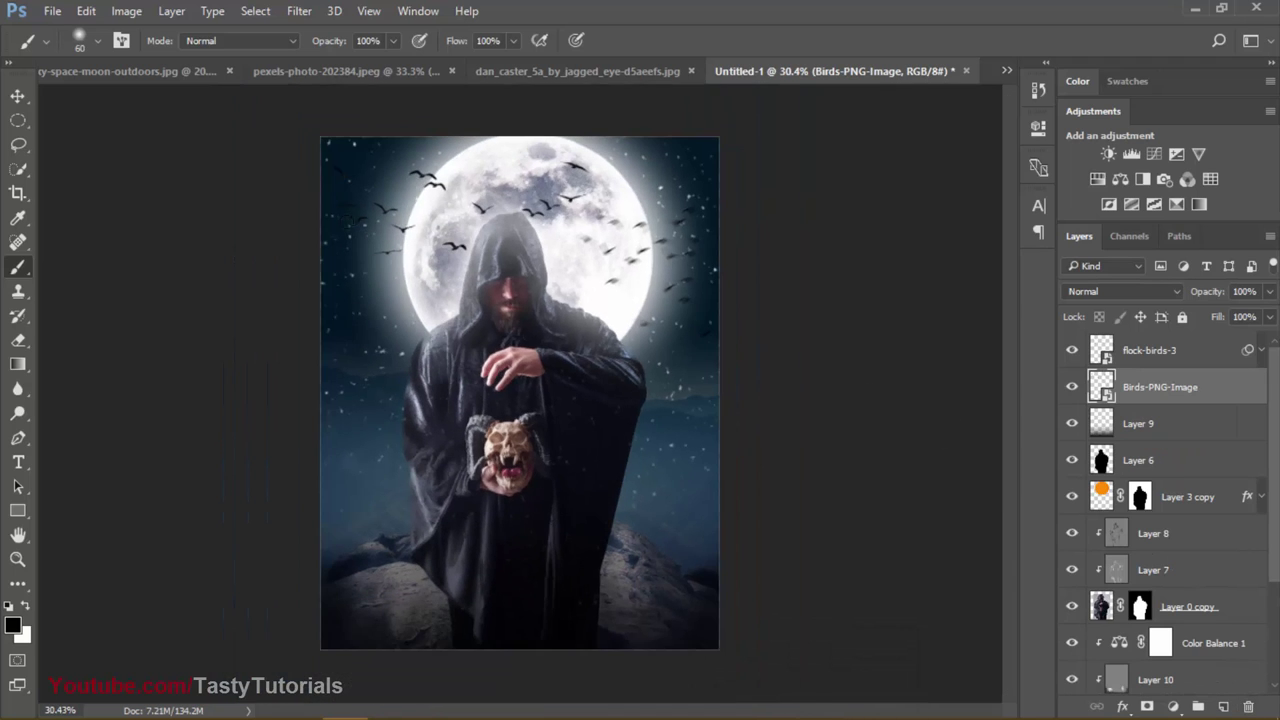
pyautogui.scroll(1, 394, 176)
pyautogui.scroll(1, 394, 176)
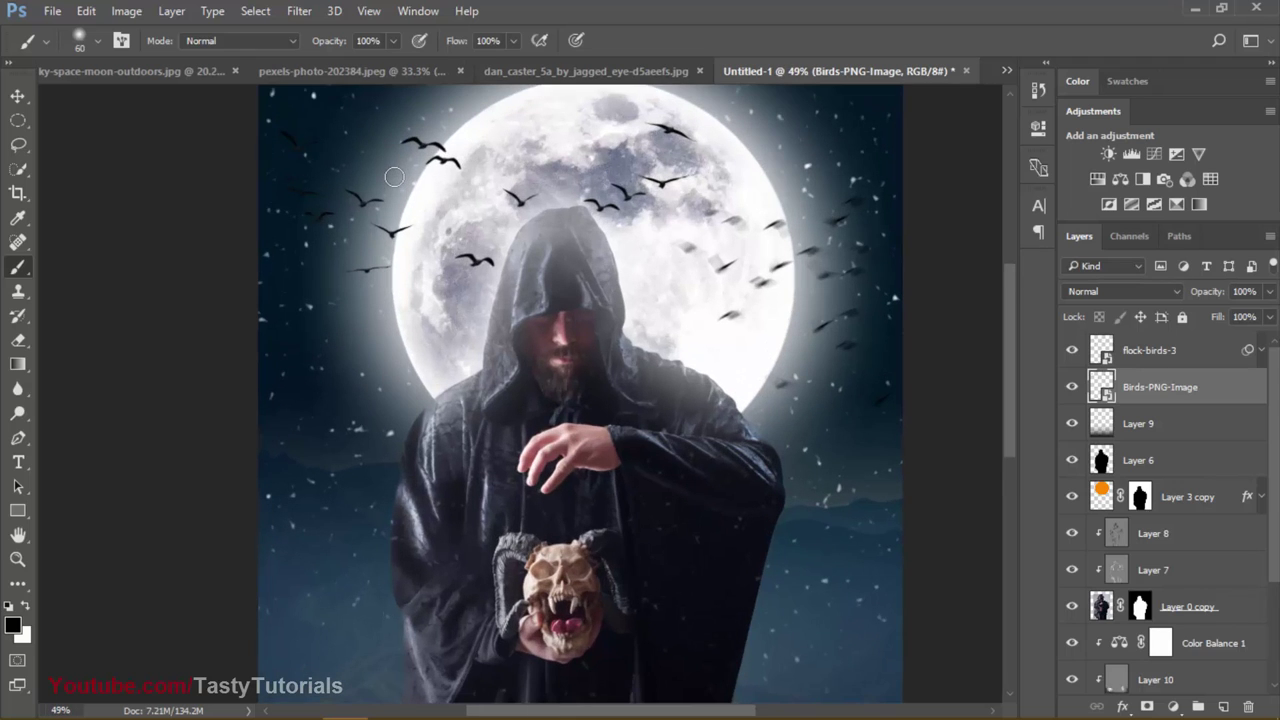
# Step: Apply a new Motion Blur to Birds-PNG-Image at 29° angle and 9 pixels distance
pyautogui.click(300, 11)
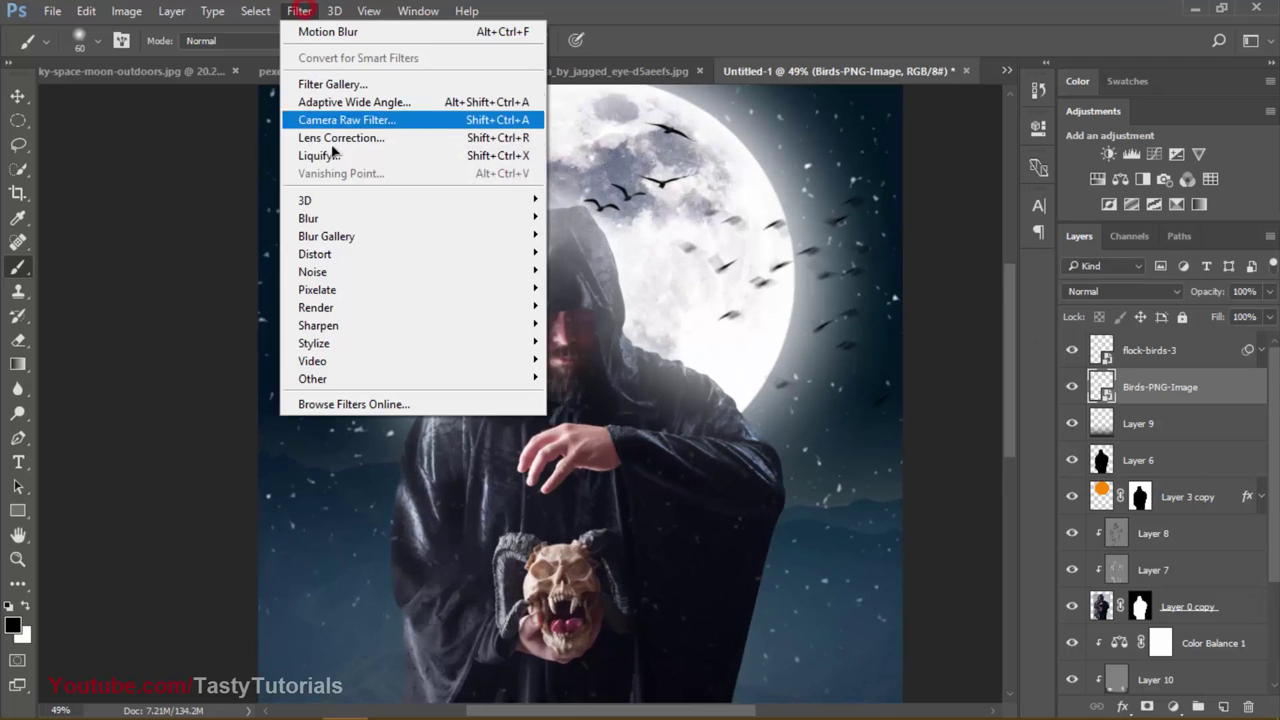
pyautogui.moveTo(329, 216)
pyautogui.click(243, 325)
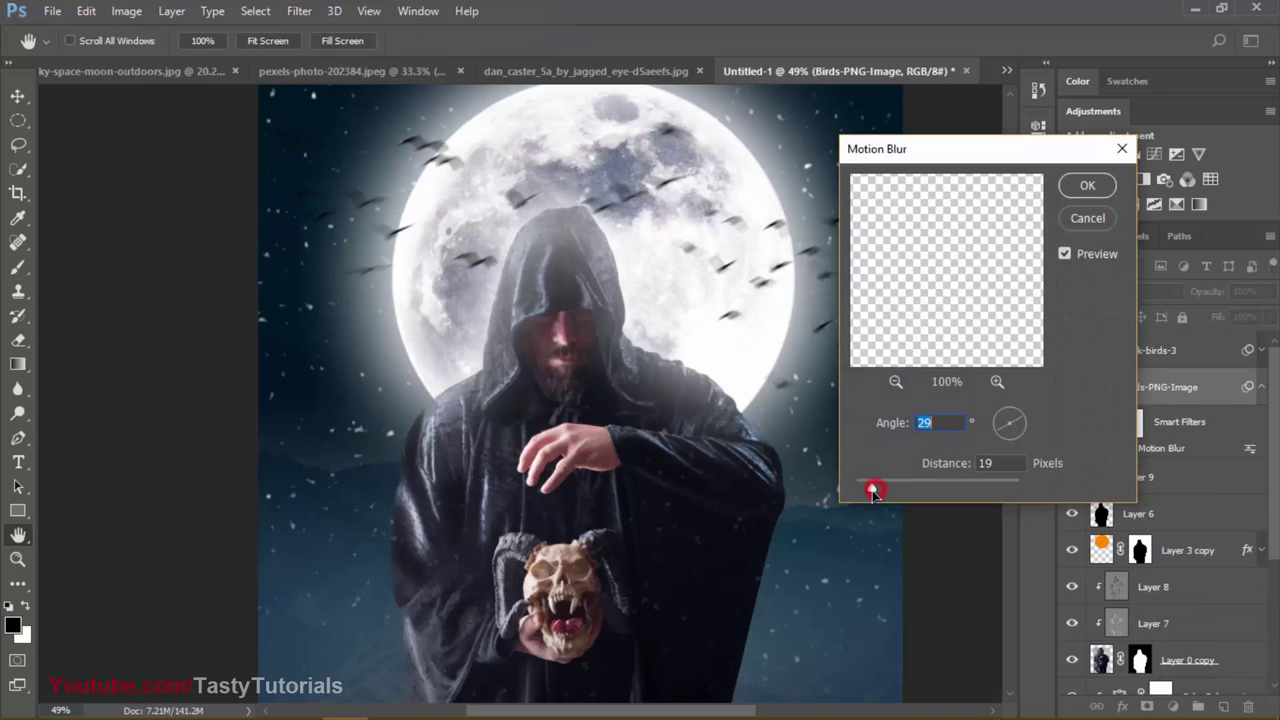
pyautogui.moveTo(869, 490); pyautogui.dragTo(863, 491)
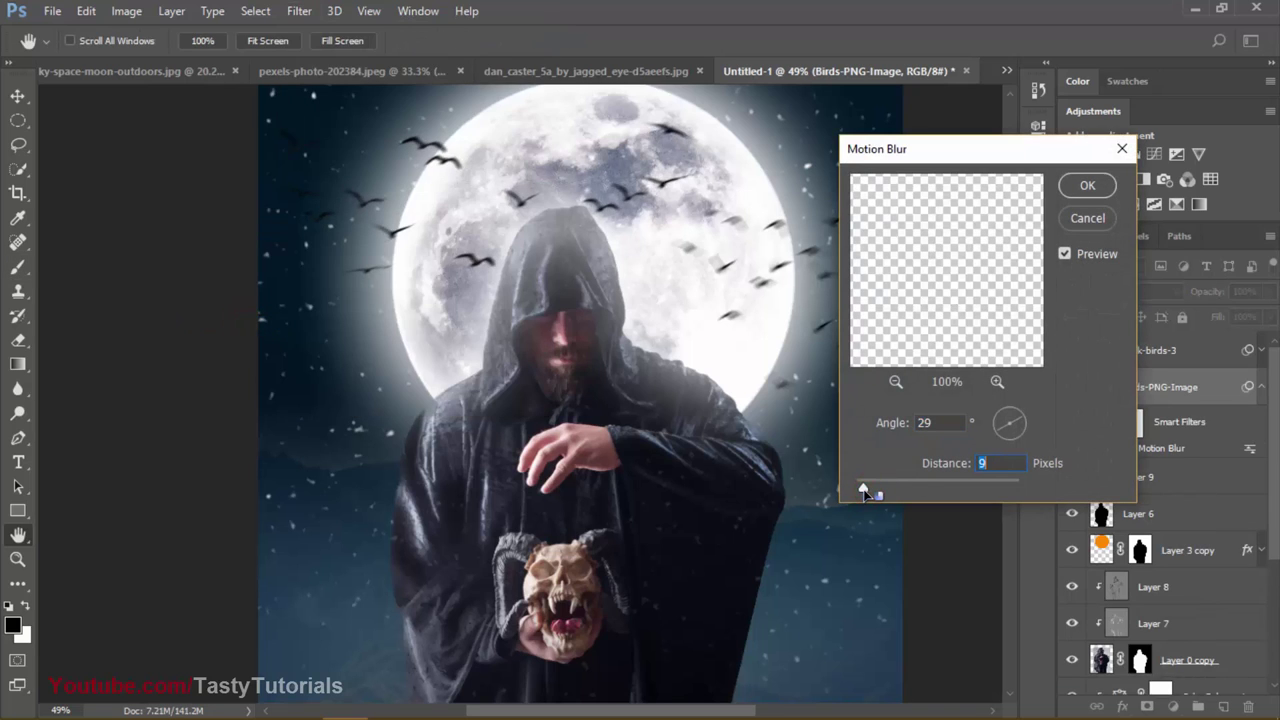
pyautogui.click(1089, 190)
pyautogui.press('b')
pyautogui.scroll(-2, 686, 283)
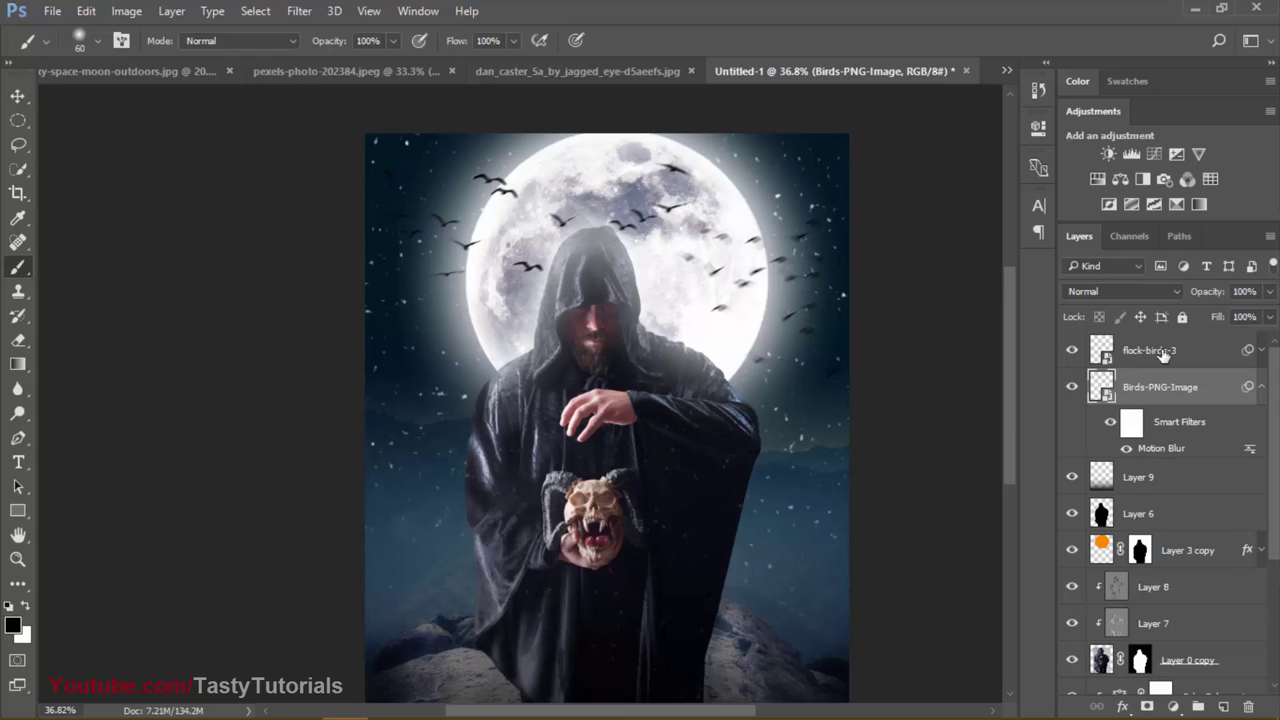
# Step: Collapse the smart filters and move Layer 4 up to just below Layer 3 copy
pyautogui.click(1261, 386)
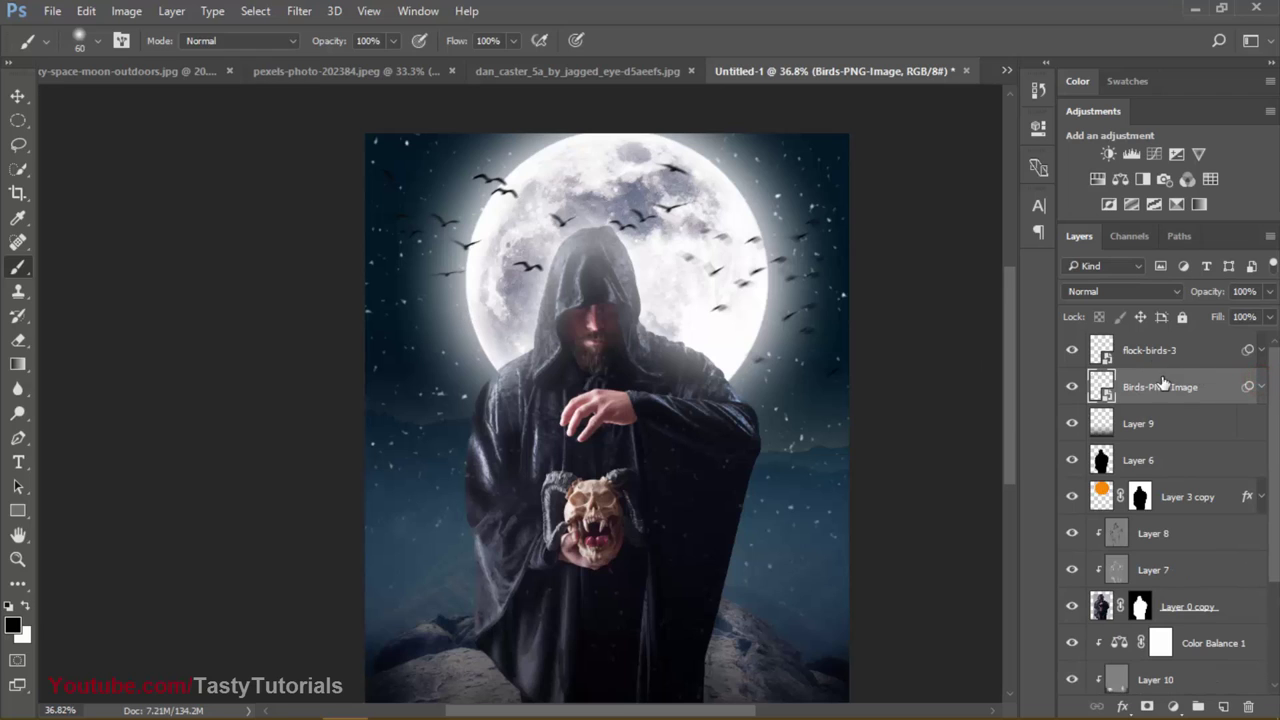
pyautogui.scroll(-1, 668, 392)
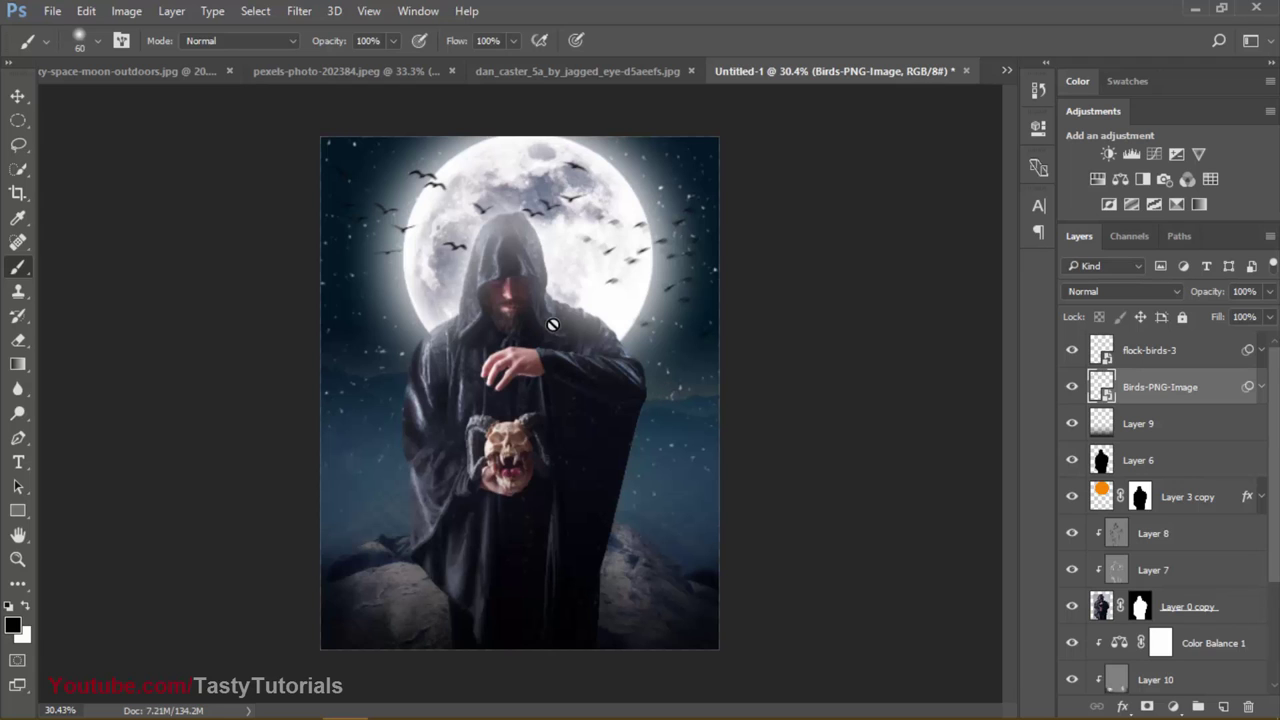
pyautogui.press('v')
pyautogui.scroll(2, 531, 362)
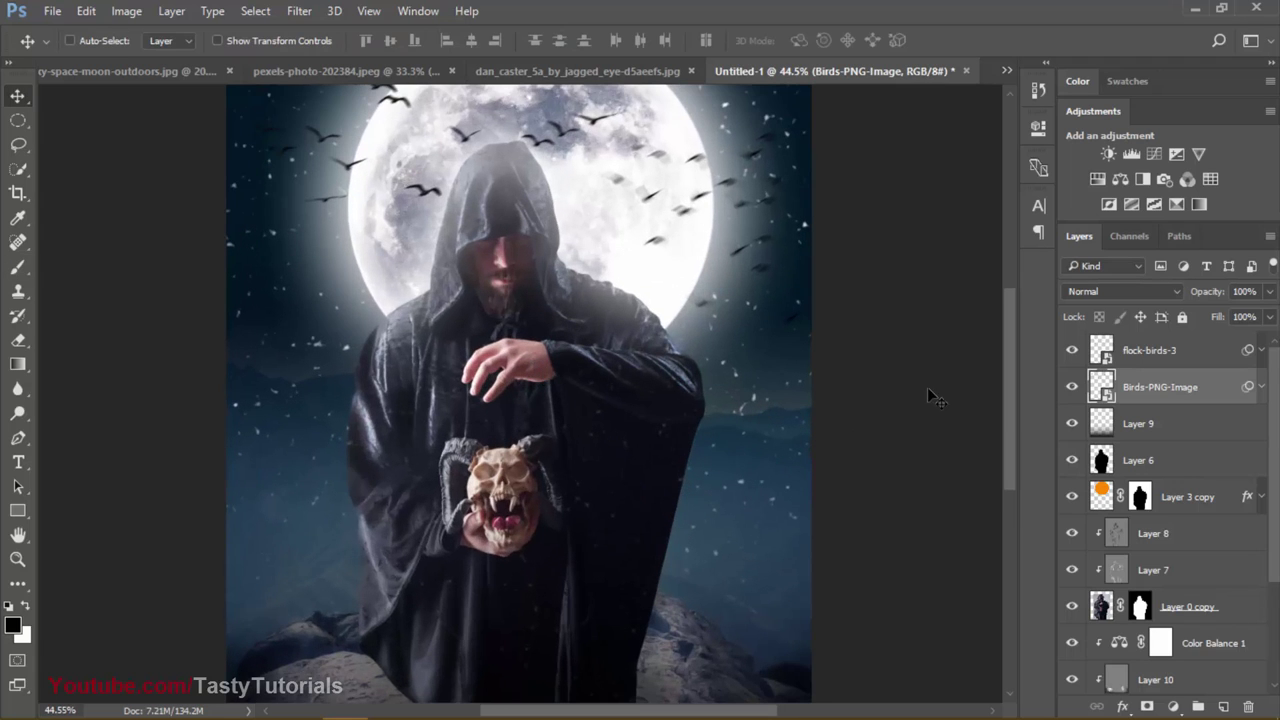
pyautogui.scroll(-4, 1212, 577)
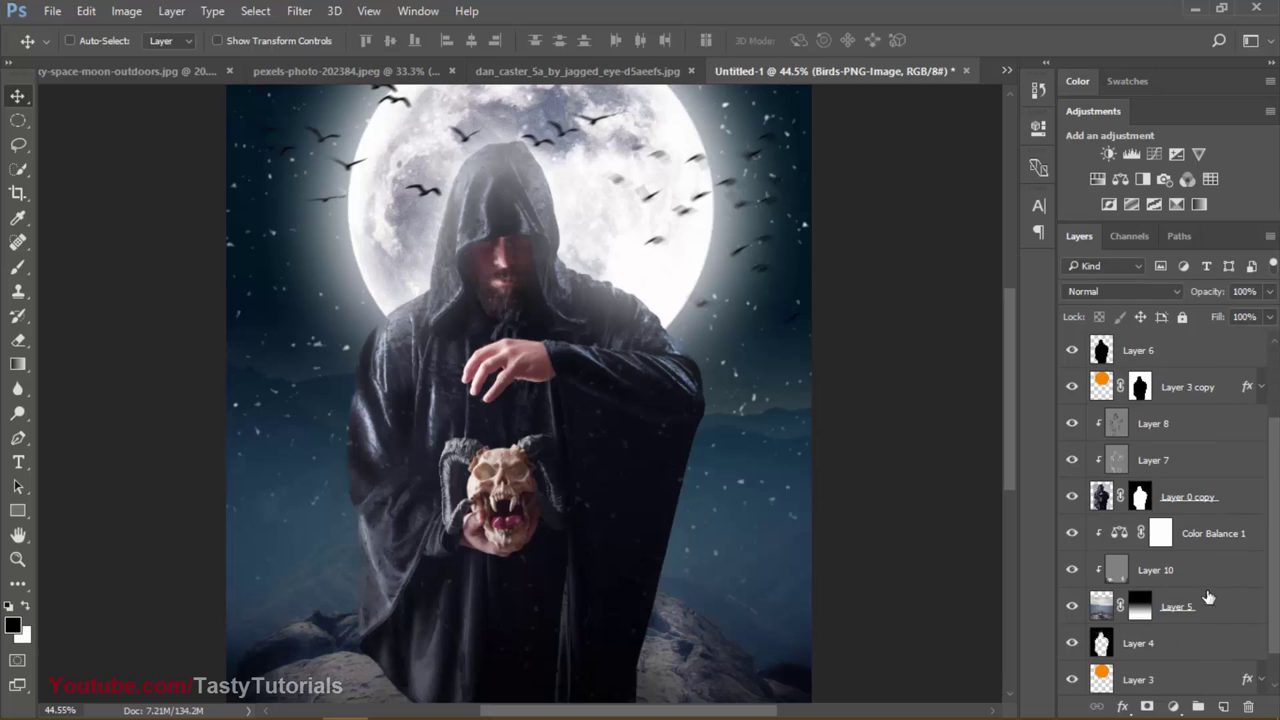
pyautogui.click(1160, 603)
pyautogui.moveTo(1160, 603); pyautogui.dragTo(1168, 362)
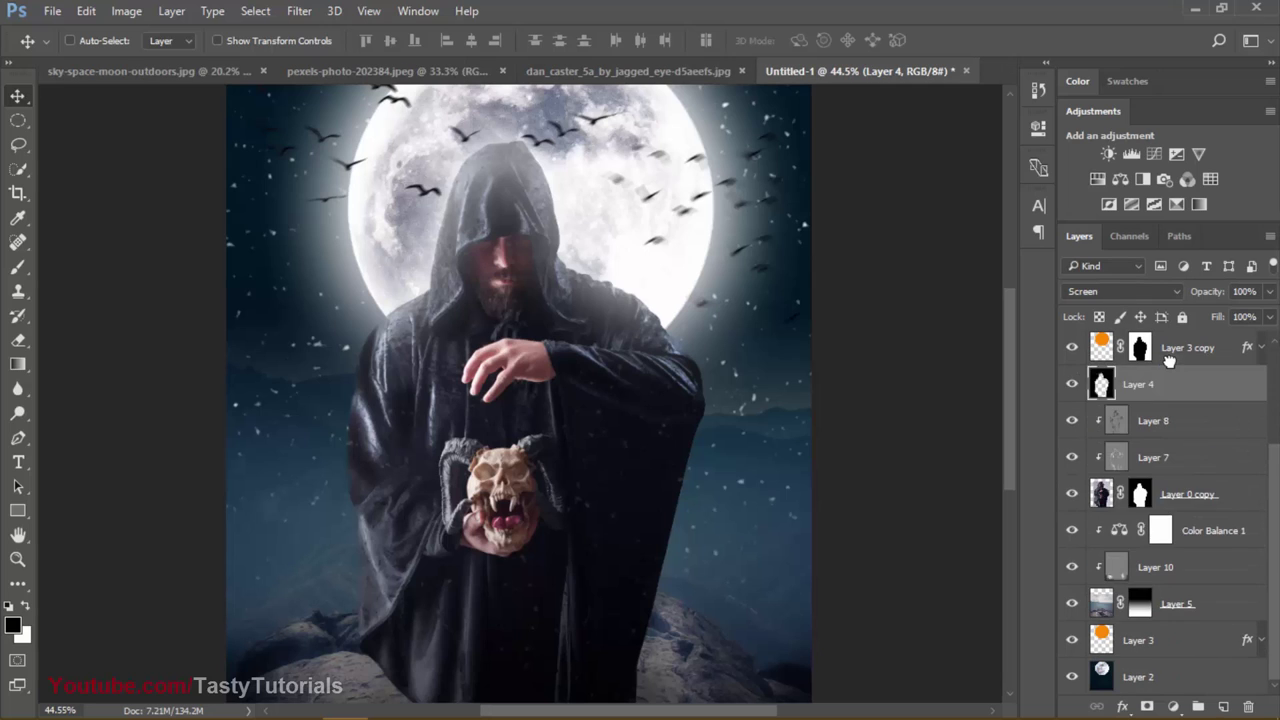
# Step: Move Layer 4 to the top of the layer stack, then return to File Explorer
pyautogui.scroll(1, 835, 442)
pyautogui.scroll(-3, 835, 442)
pyautogui.scroll(4, 1176, 533)
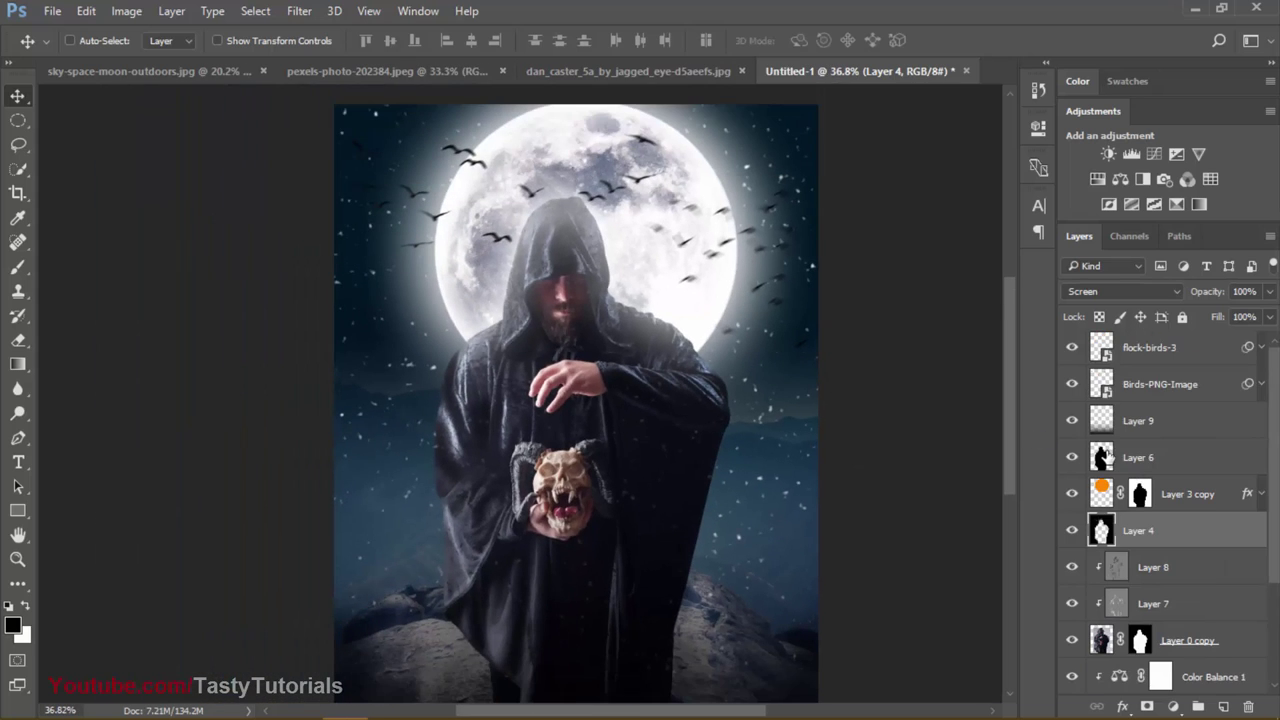
pyautogui.moveTo(1176, 533); pyautogui.dragTo(1180, 343)
pyautogui.scroll(1, 779, 440)
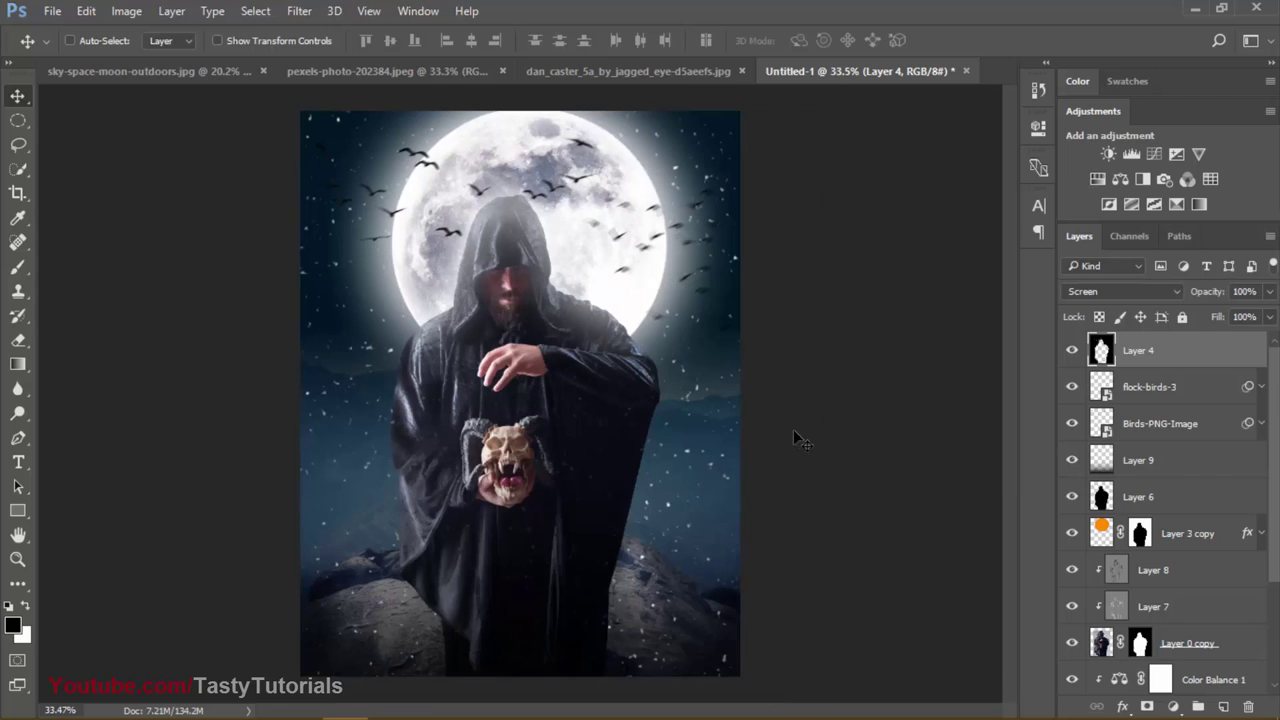
pyautogui.scroll(1, 580, 482)
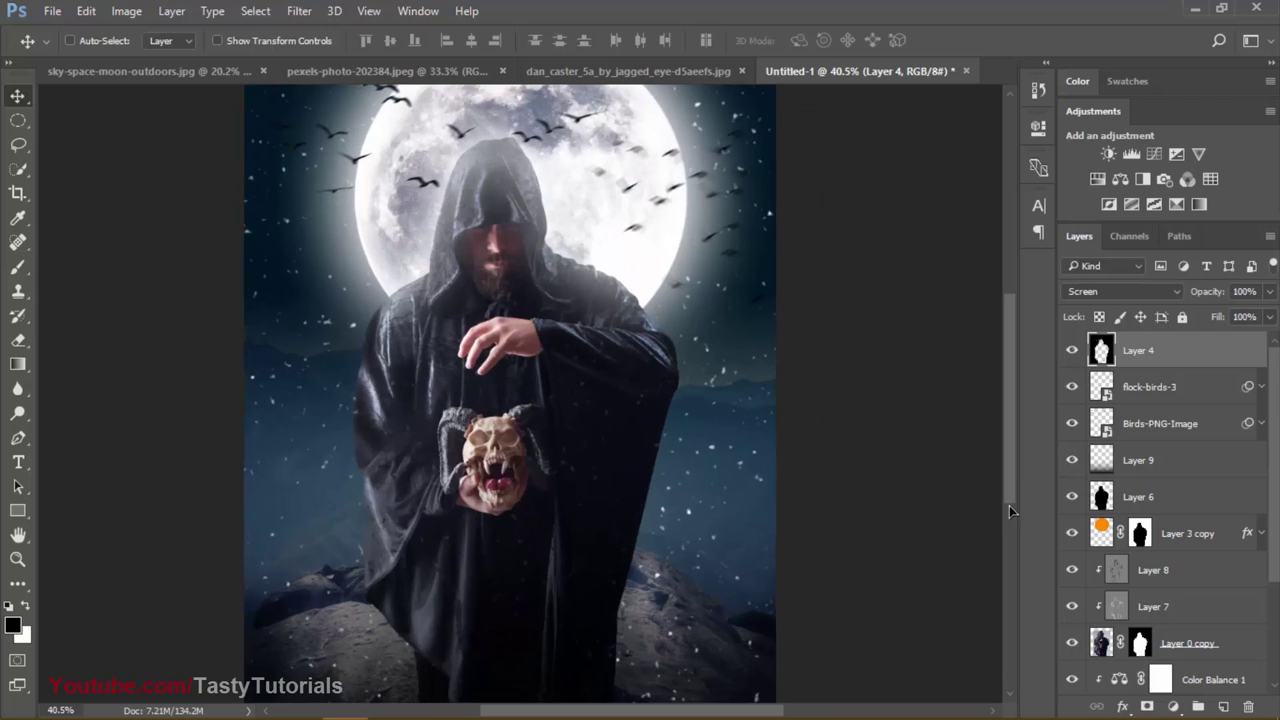
pyautogui.scroll(-2, 492, 270)
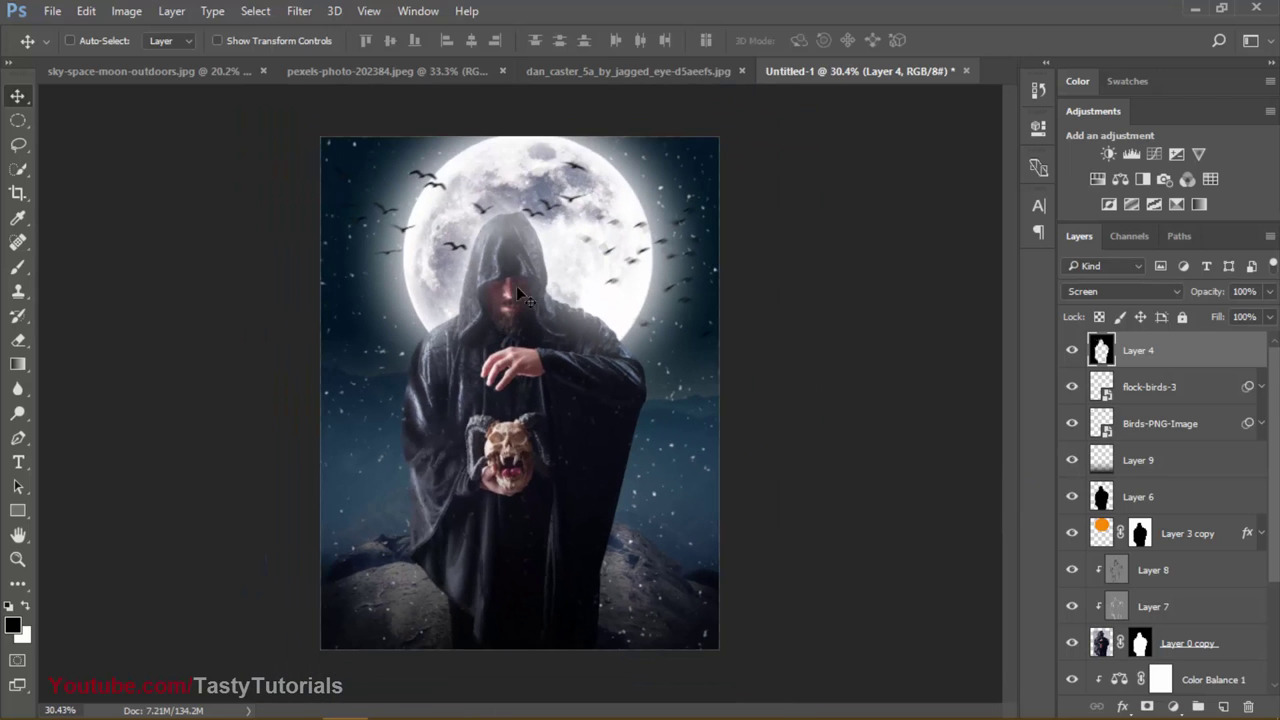
pyautogui.scroll(4, 556, 232)
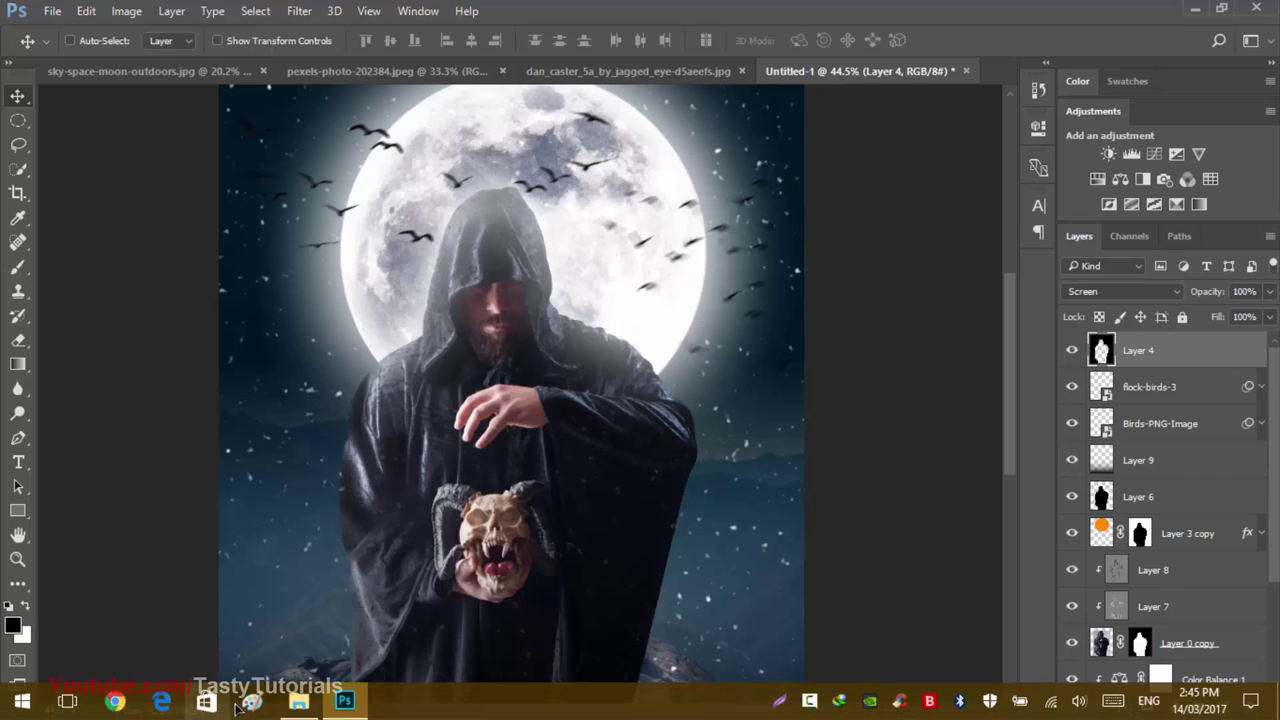
pyautogui.click(298, 702)
# Step: Open D:\Graphics Designs\Textures and Flares\Flares\JPG Stock and drag Optical-3-psdbox into the composite
pyautogui.click(411, 337)
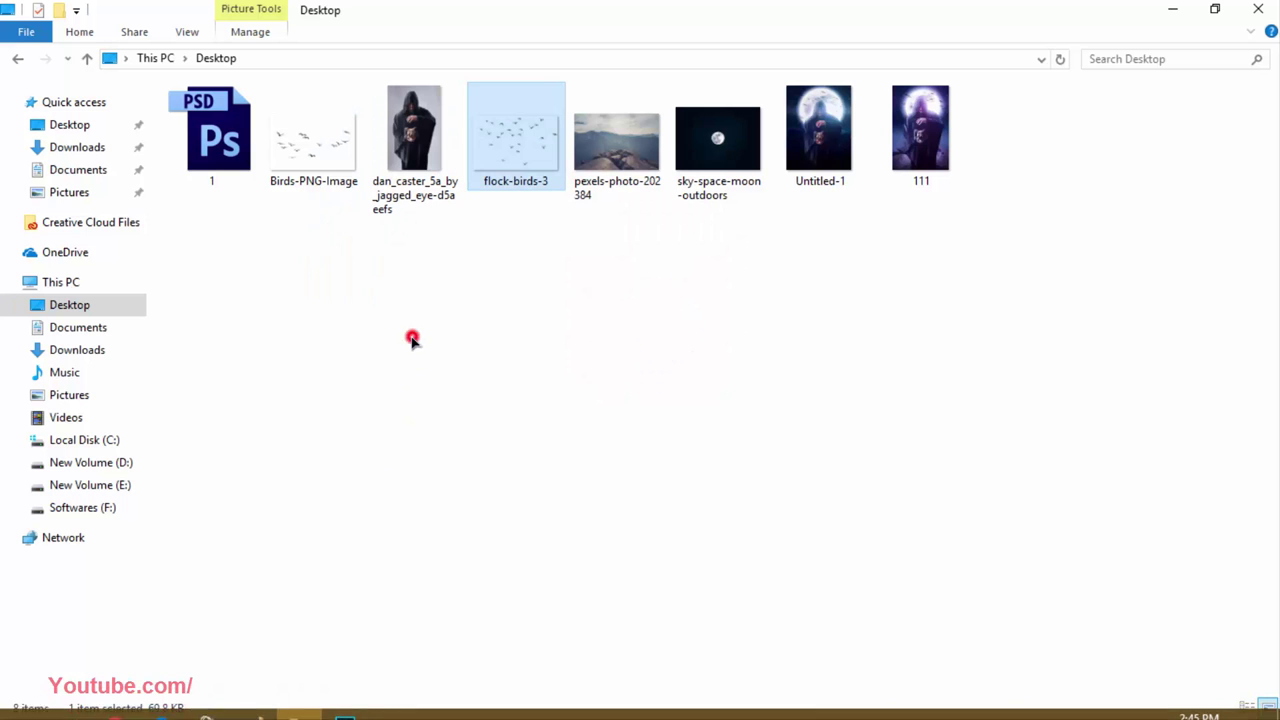
pyautogui.click(114, 460)
pyautogui.doubleClick(332, 150)
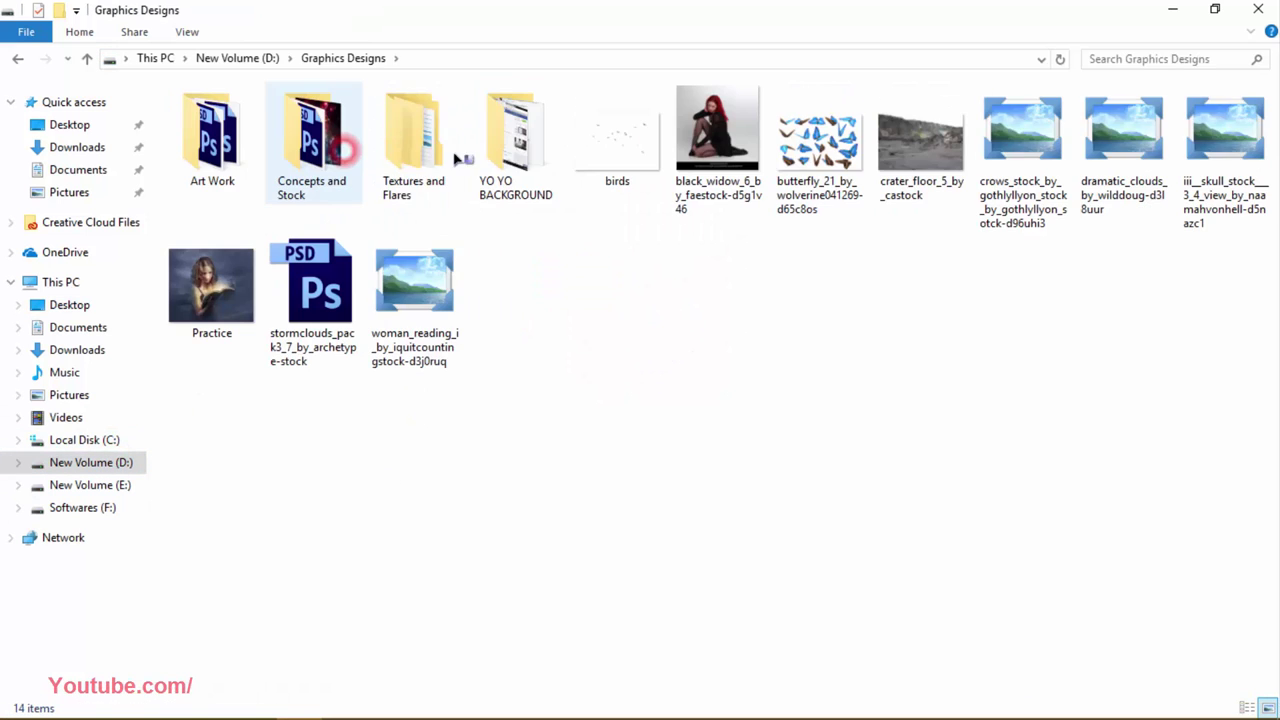
pyautogui.doubleClick(414, 150)
pyautogui.doubleClick(246, 155)
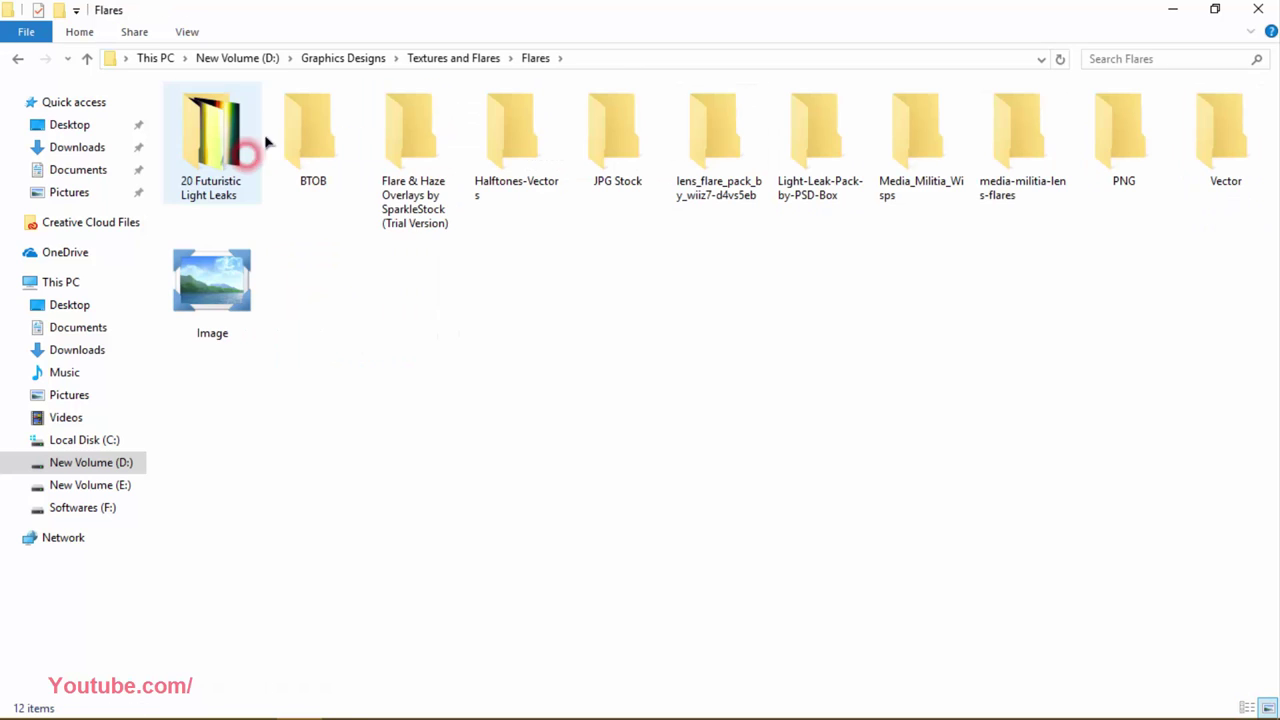
pyautogui.doubleClick(608, 175)
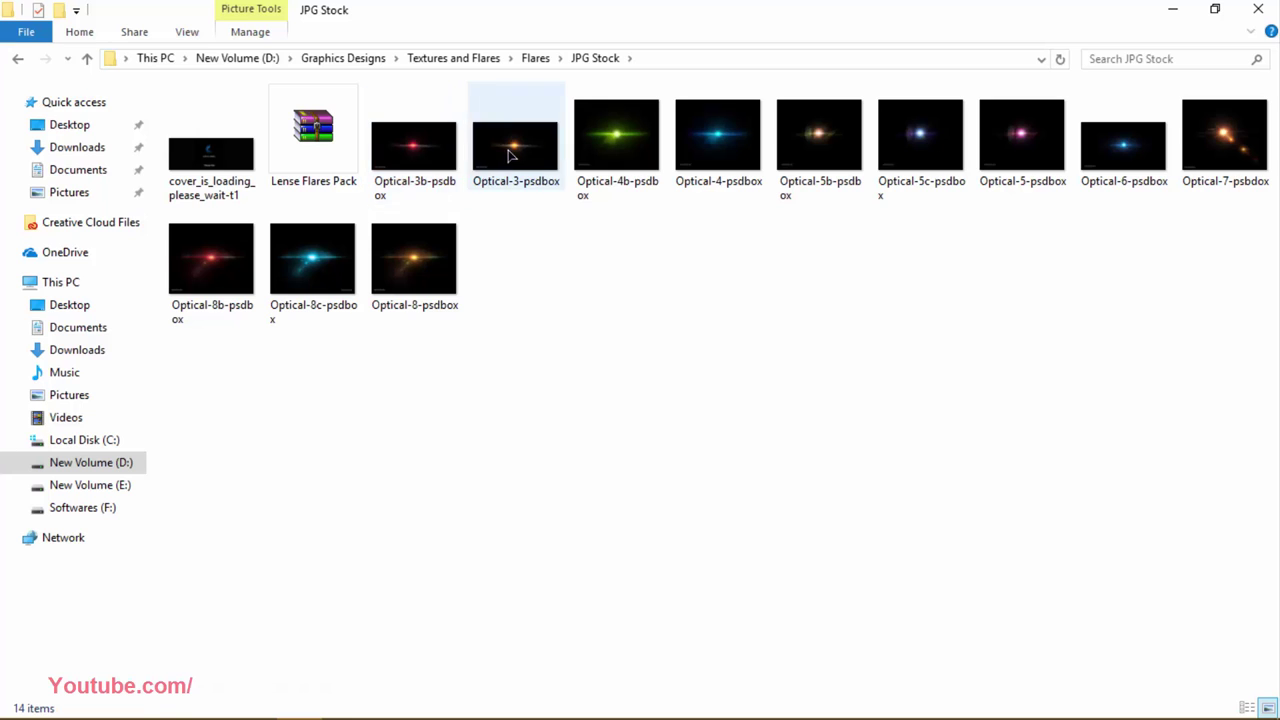
pyautogui.moveTo(515, 150); pyautogui.dragTo(586, 166)
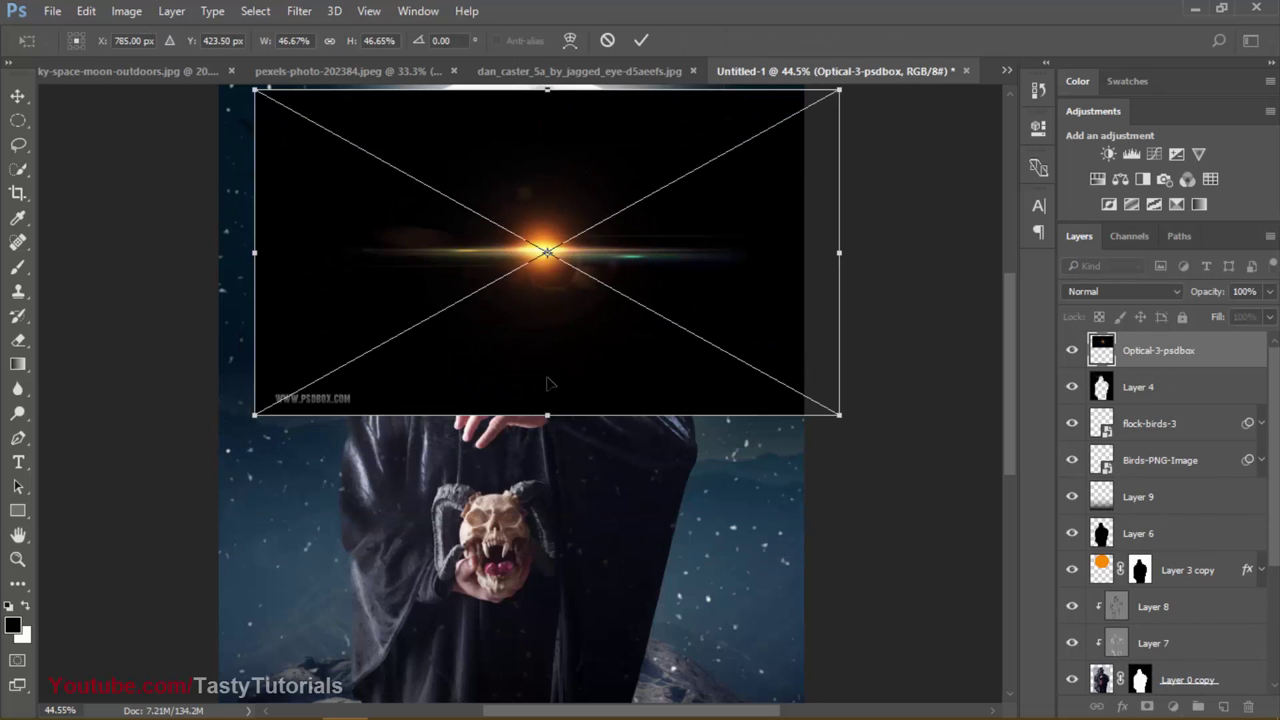
# Step: Enlarge the flare to cover the canvas and set its layer to Screen blending
pyautogui.moveTo(548, 413); pyautogui.dragTo(548, 574)
pyautogui.scroll(-2, 743, 296)
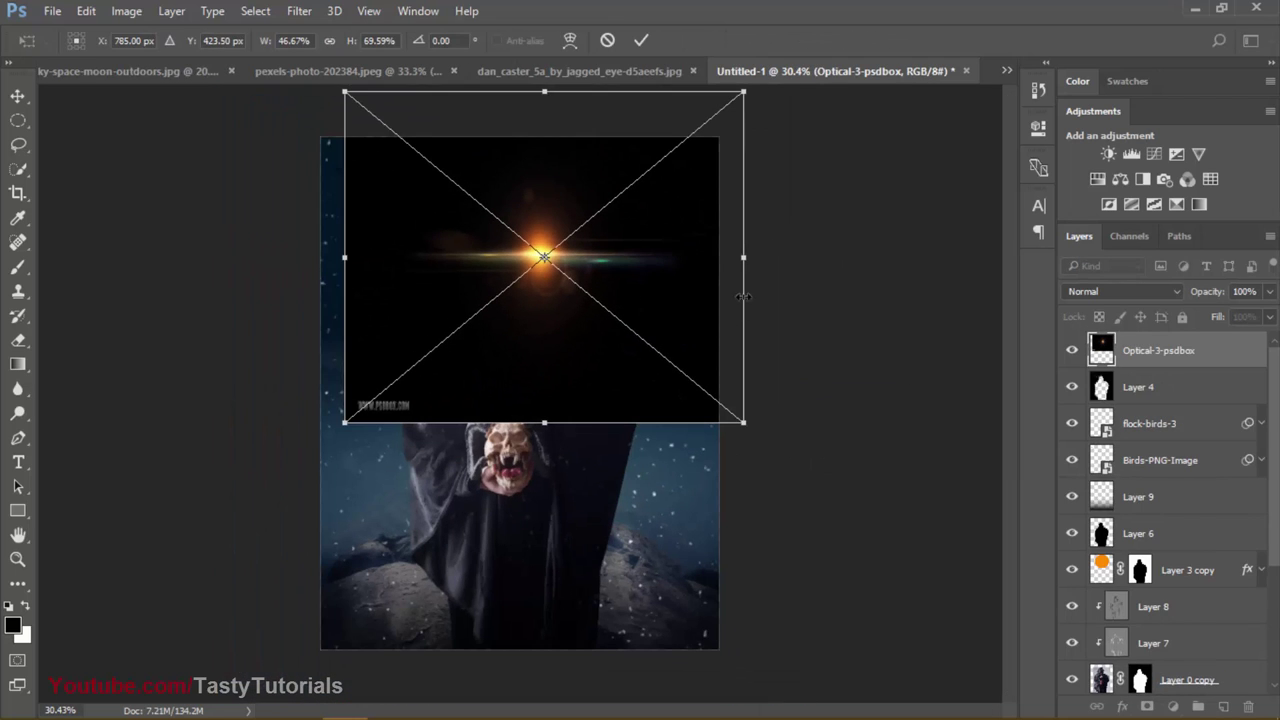
pyautogui.moveTo(743, 424); pyautogui.dragTo(941, 587)
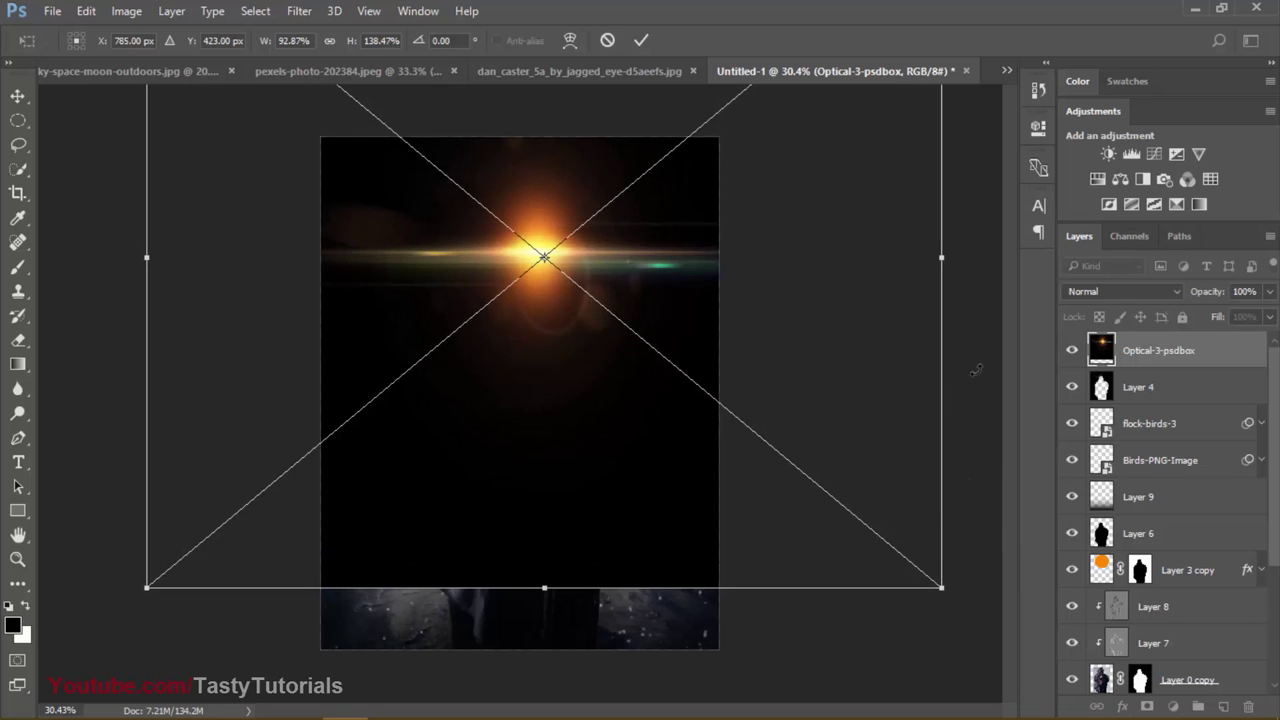
pyautogui.click(1122, 296)
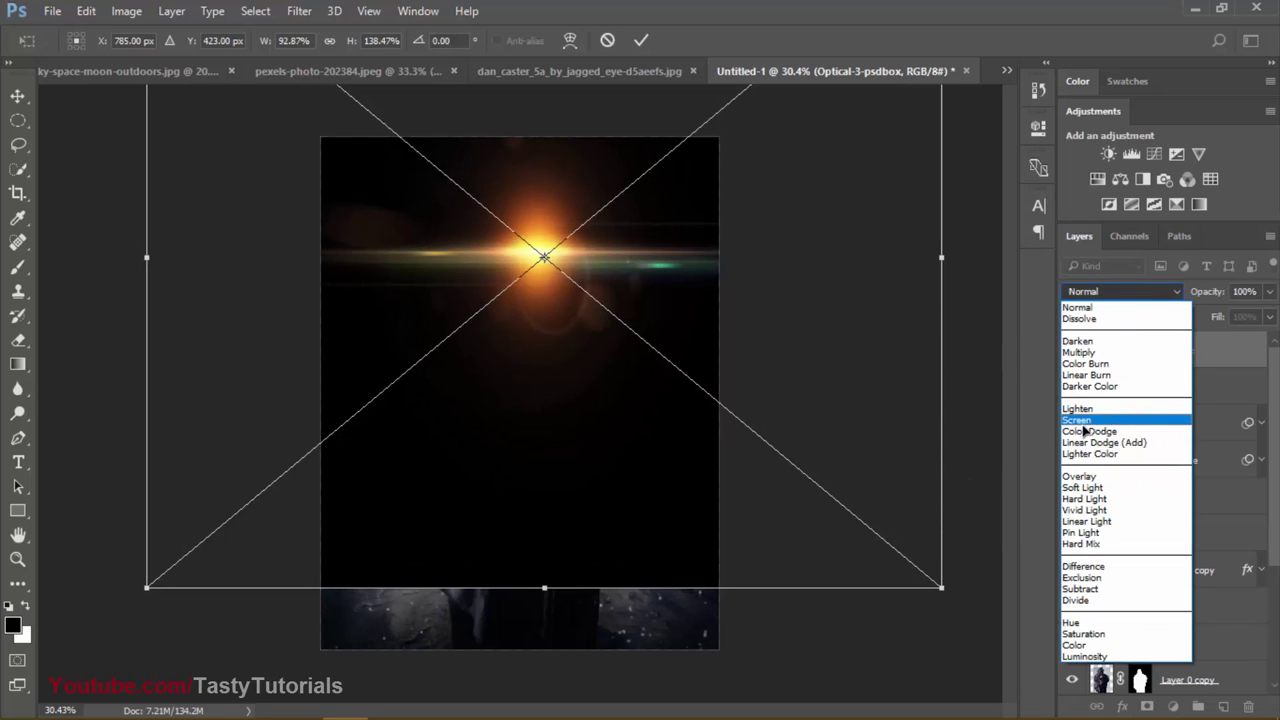
pyautogui.click(1083, 426)
# Step: Stretch the flare taller, move it left across the hooded man's face, and commit
pyautogui.moveTo(634, 219); pyautogui.dragTo(674, 223)
pyautogui.scroll(-2, 688, 185)
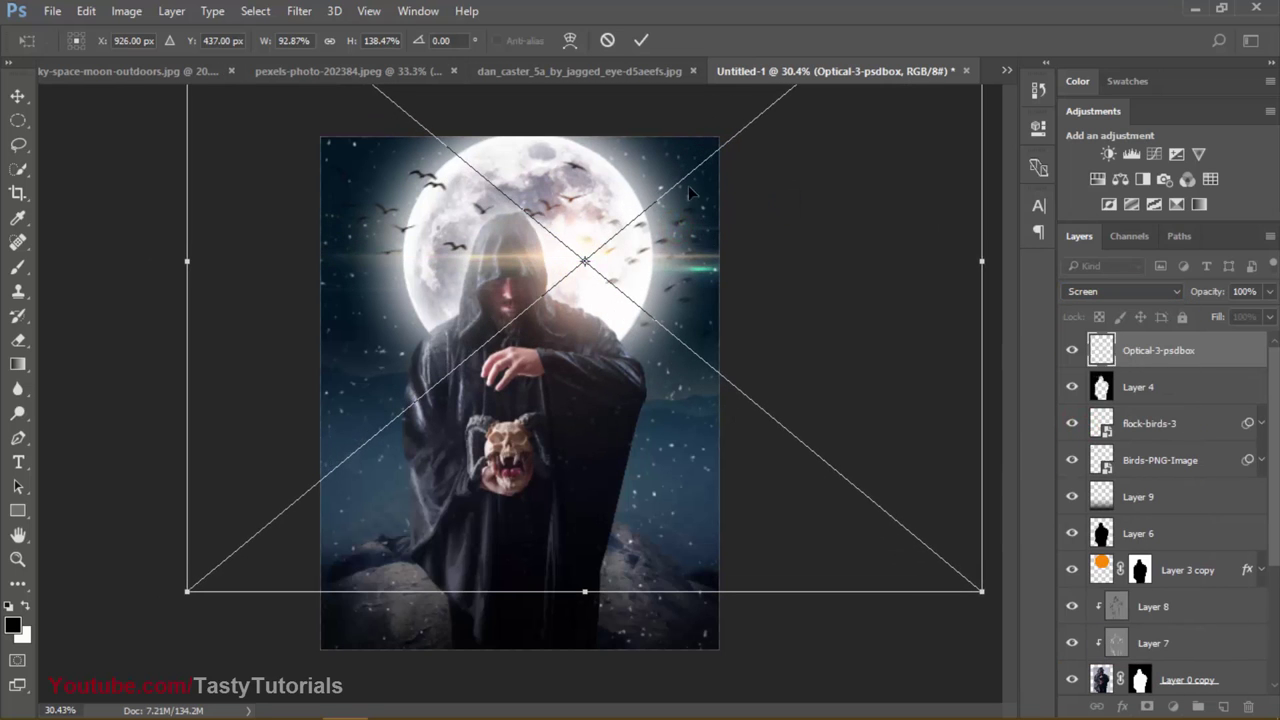
pyautogui.moveTo(614, 549); pyautogui.dragTo(568, 294)
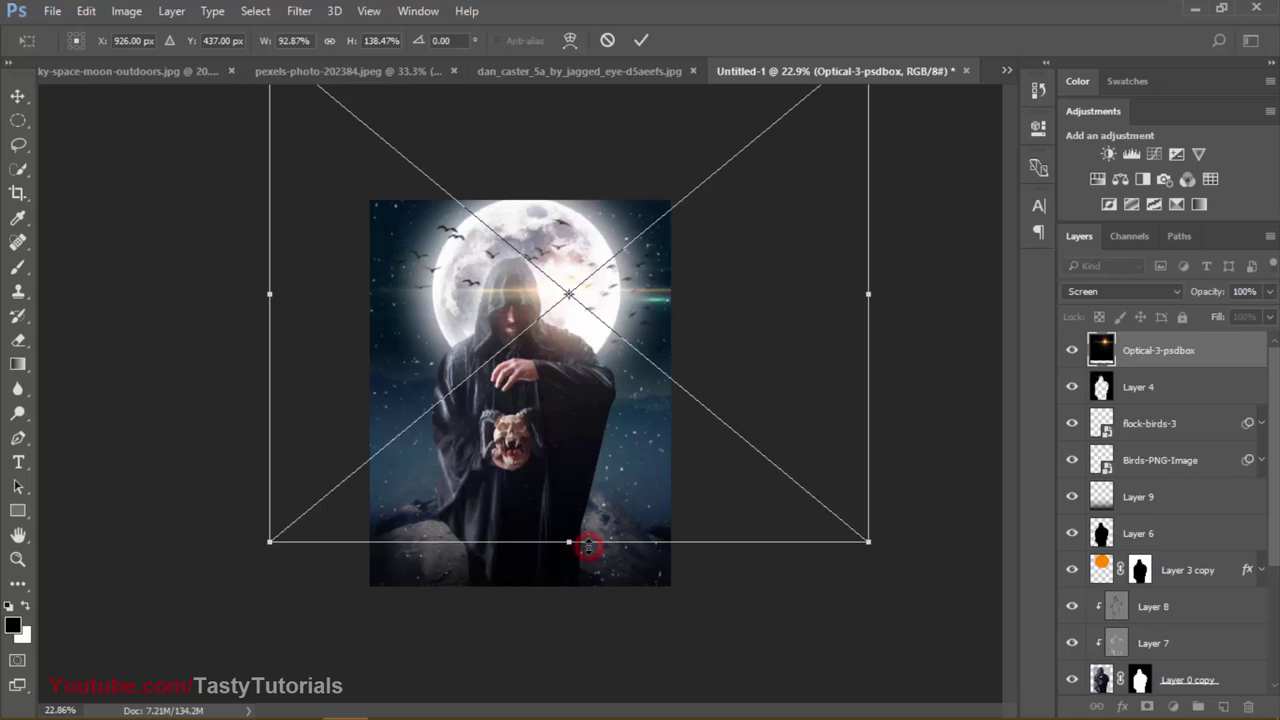
pyautogui.moveTo(588, 546); pyautogui.dragTo(590, 585)
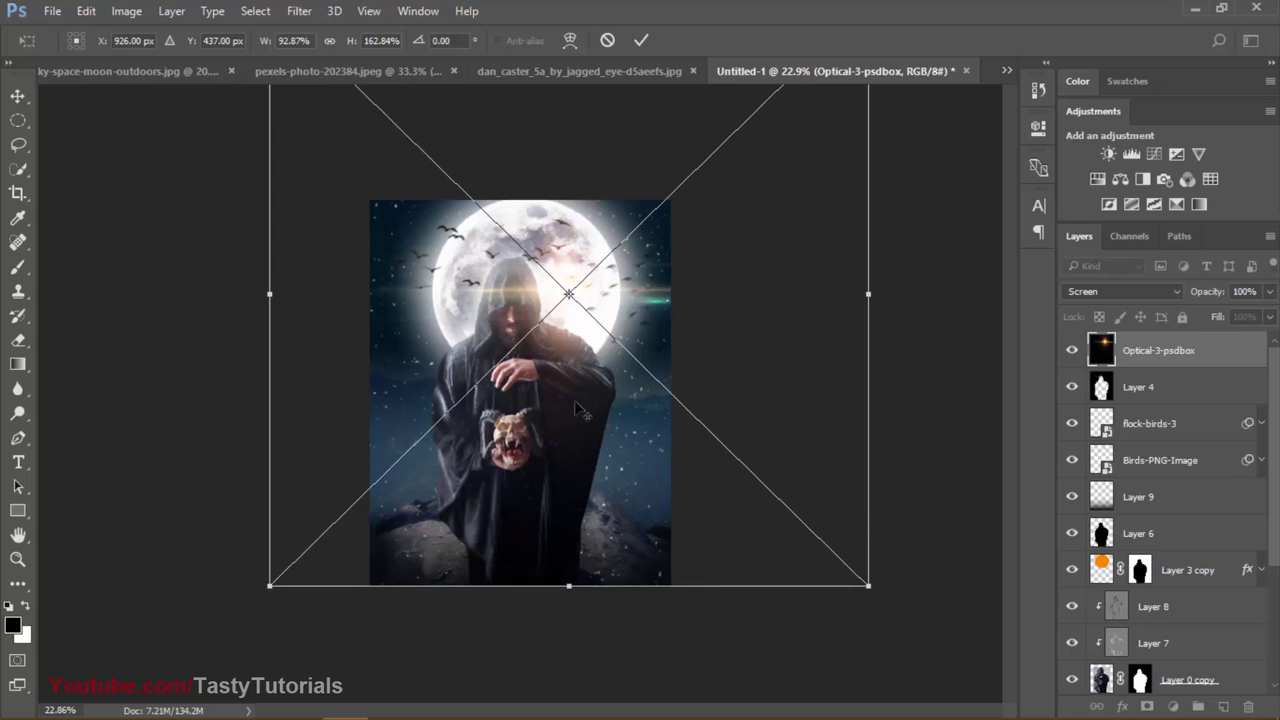
pyautogui.moveTo(576, 406); pyautogui.dragTo(560, 410)
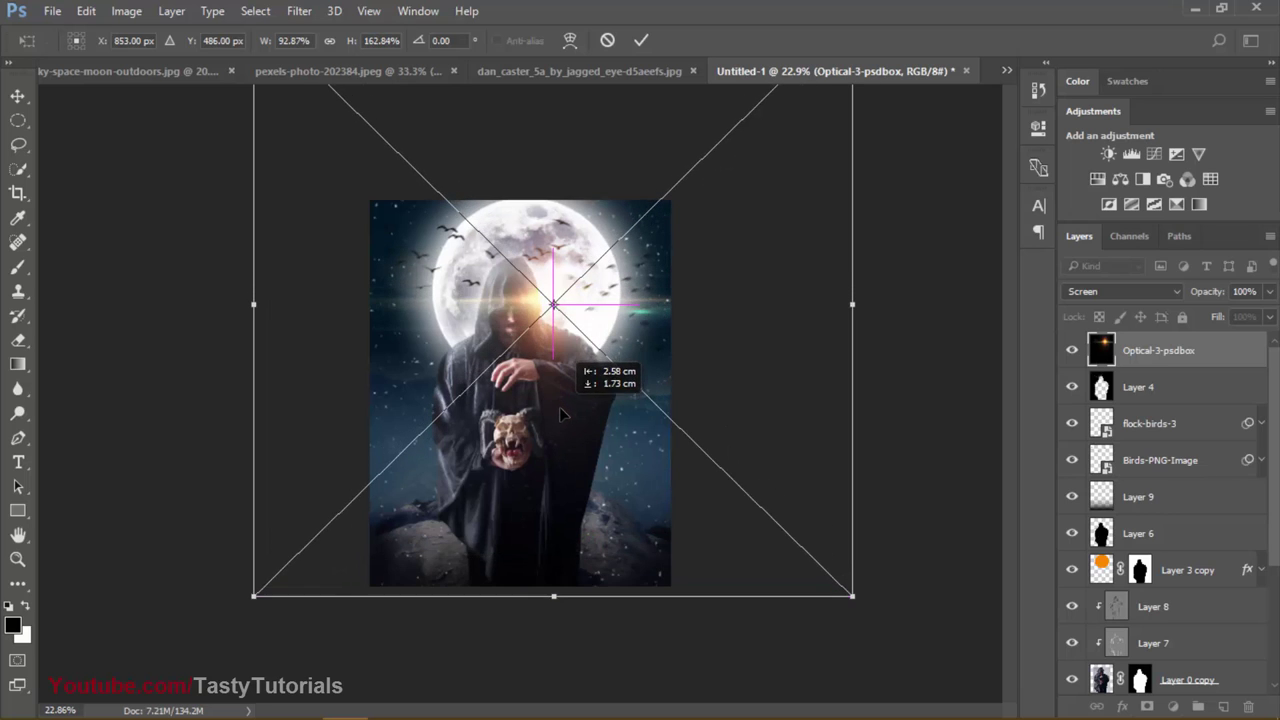
pyautogui.doubleClick(562, 409)
pyautogui.hotkey('ctrl', '0')
pyautogui.scroll(3, 547, 356)
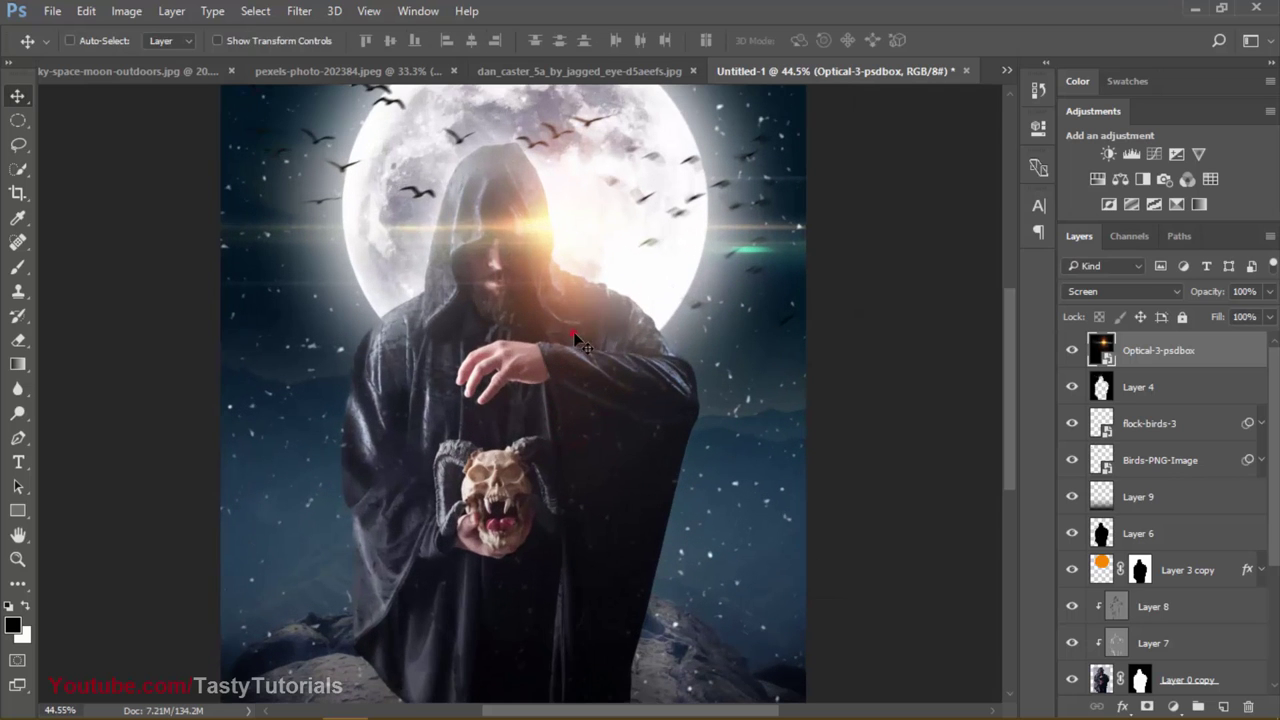
pyautogui.moveTo(580, 268); pyautogui.dragTo(588, 266)
# Step: Apply a 33.2-pixel Gaussian Blur smart filter to the flare
pyautogui.click(301, 12)
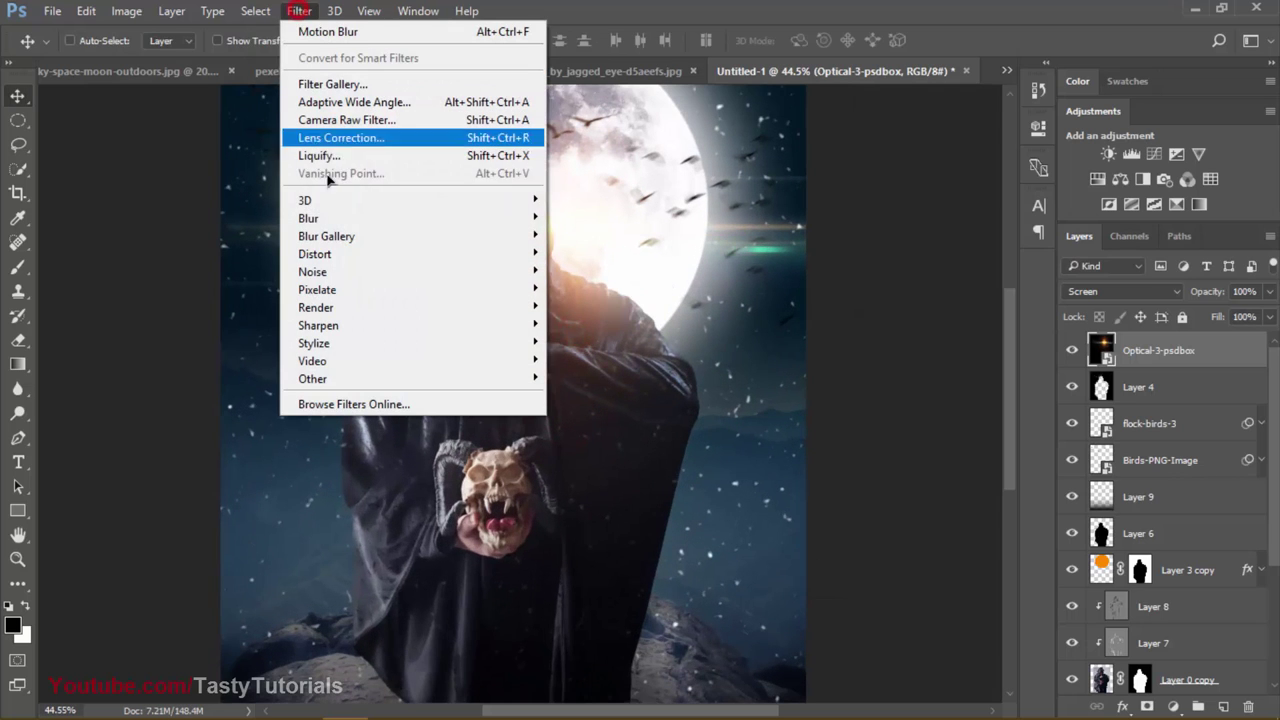
pyautogui.moveTo(337, 218)
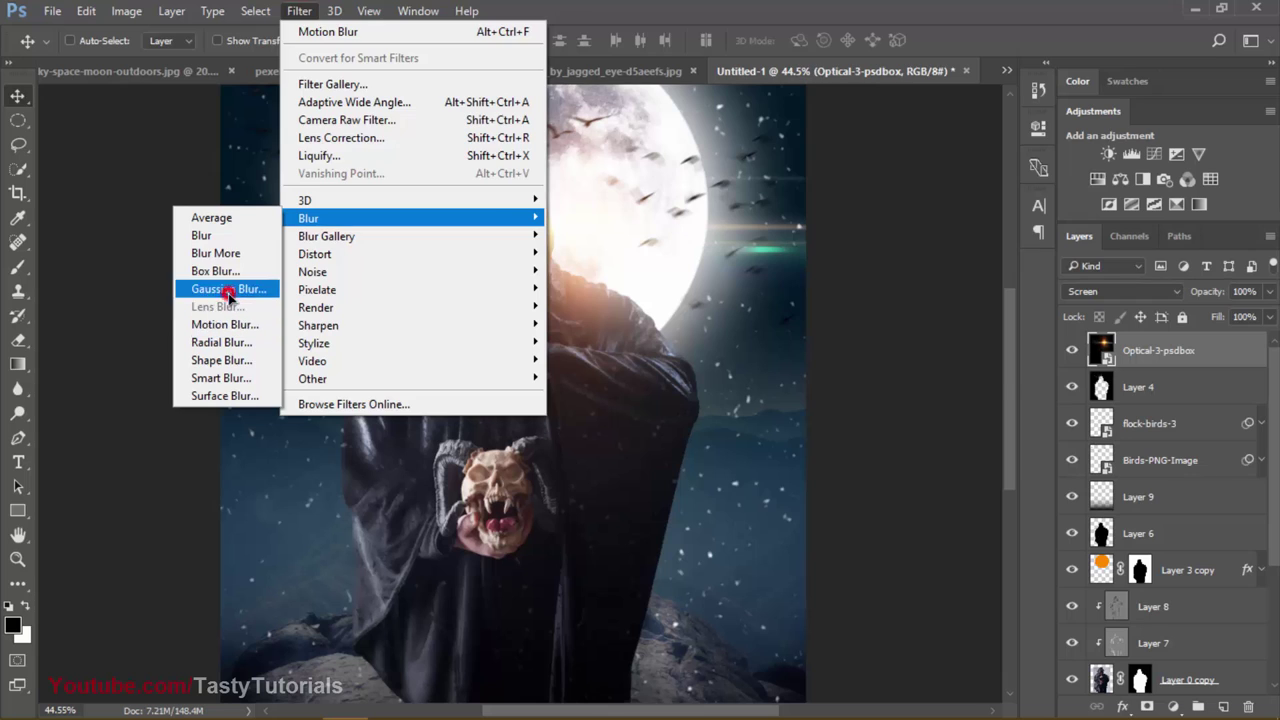
pyautogui.click(224, 289)
pyautogui.click(883, 367)
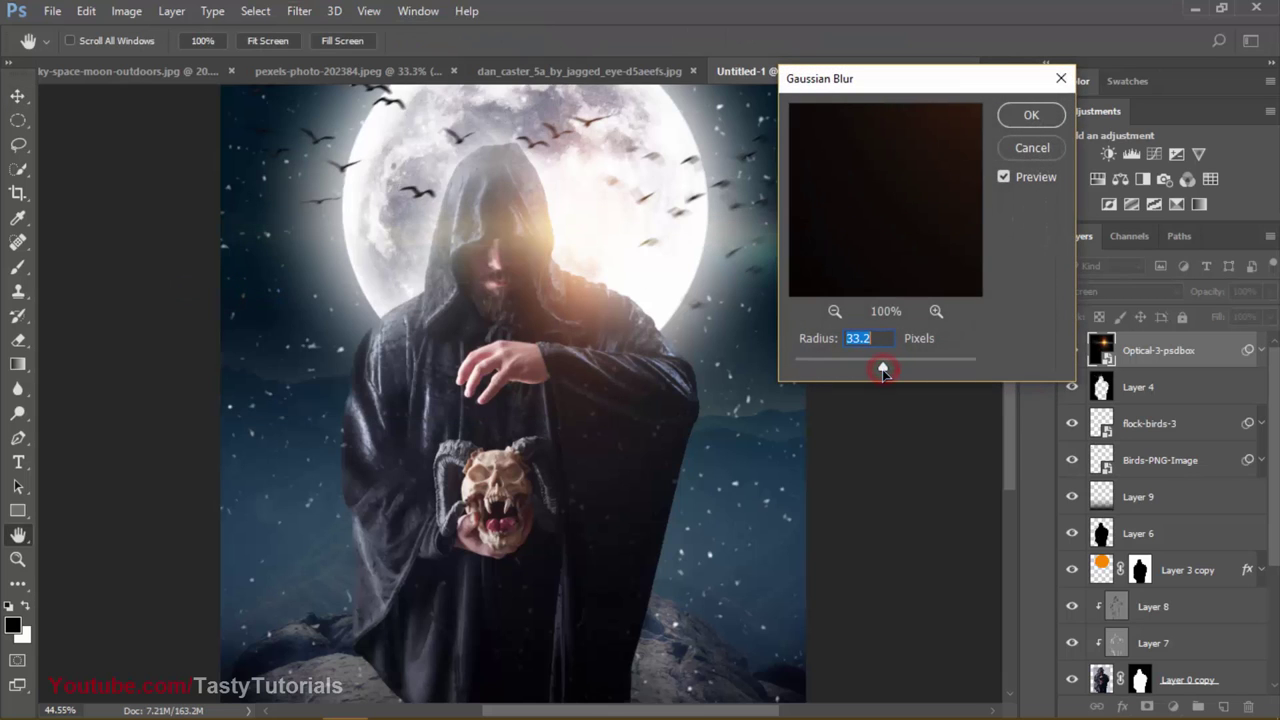
pyautogui.click(1023, 116)
# Step: Move the blurred flare over the face, flip it horizontally, and nudge it onto the hood
pyautogui.press('v')
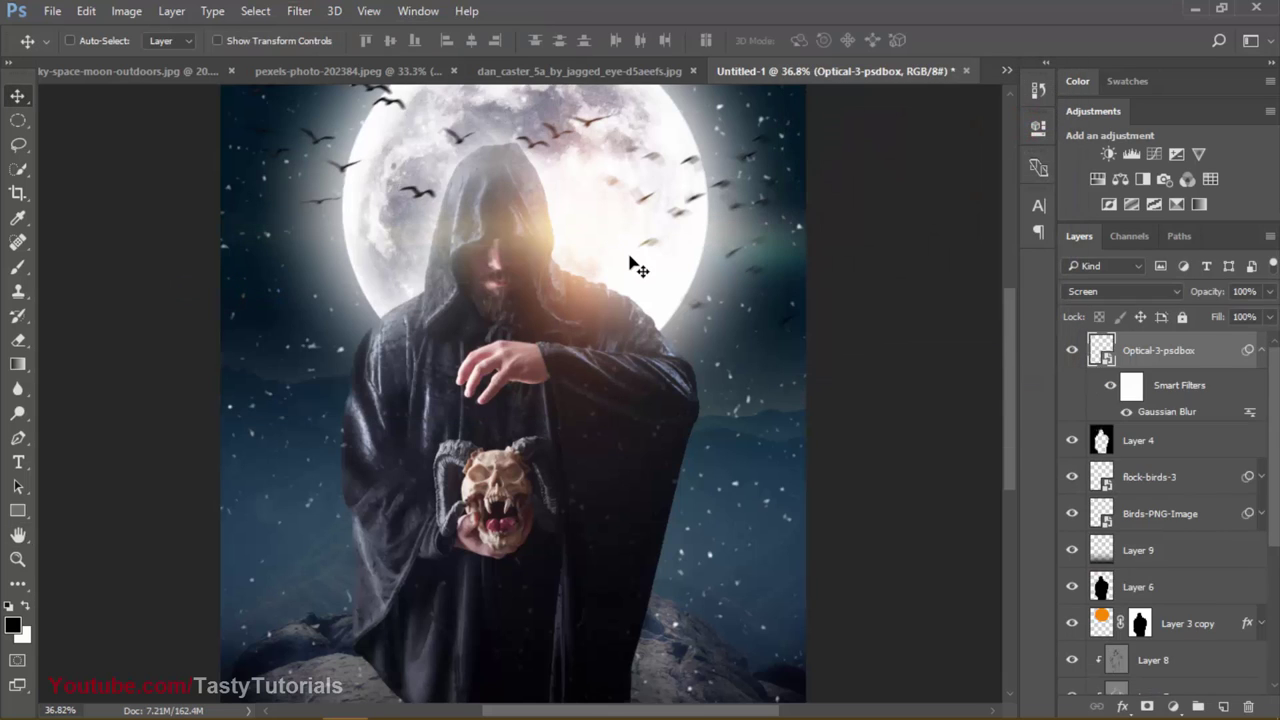
pyautogui.scroll(-1, 606, 229)
pyautogui.moveTo(630, 252)
pyautogui.mouseDown()
pyautogui.moveTo(551, 202)
pyautogui.moveTo(470, 198)
pyautogui.moveTo(480, 212)
pyautogui.moveTo(645, 215)
pyautogui.moveTo(650, 250)
pyautogui.mouseUp()
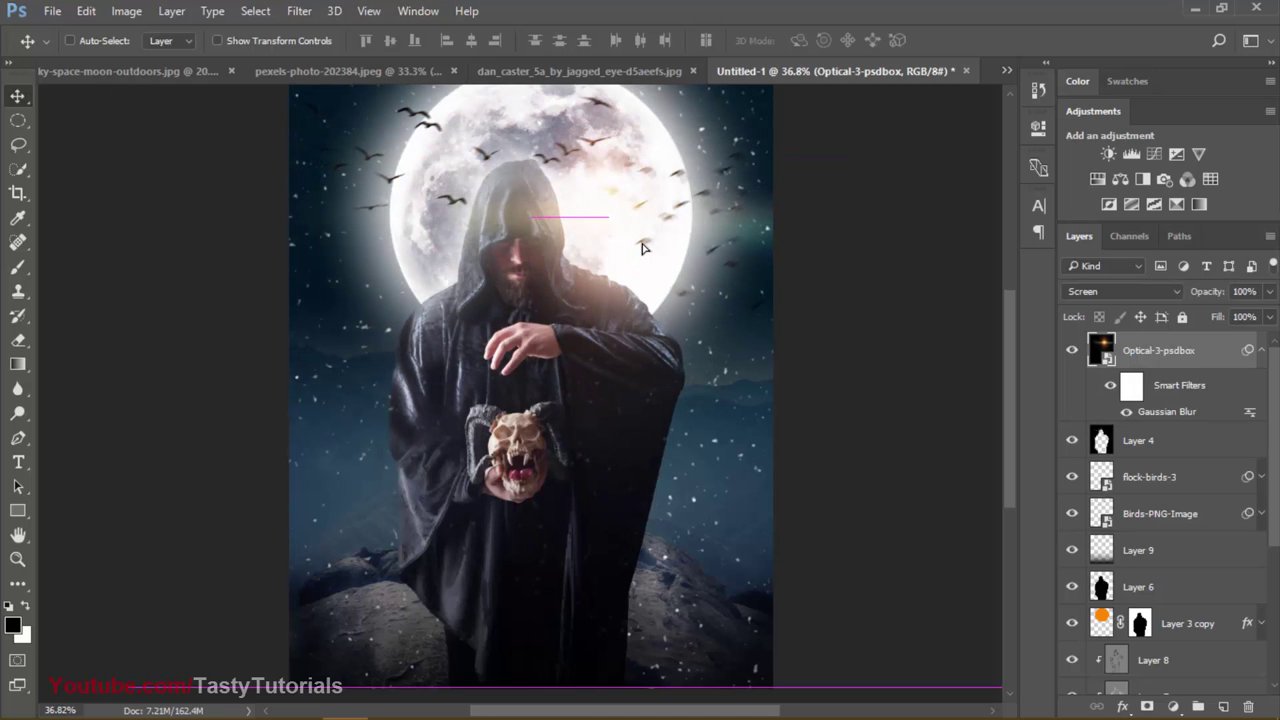
pyautogui.hotkey('ctrl', 't')
pyautogui.click(668, 283)
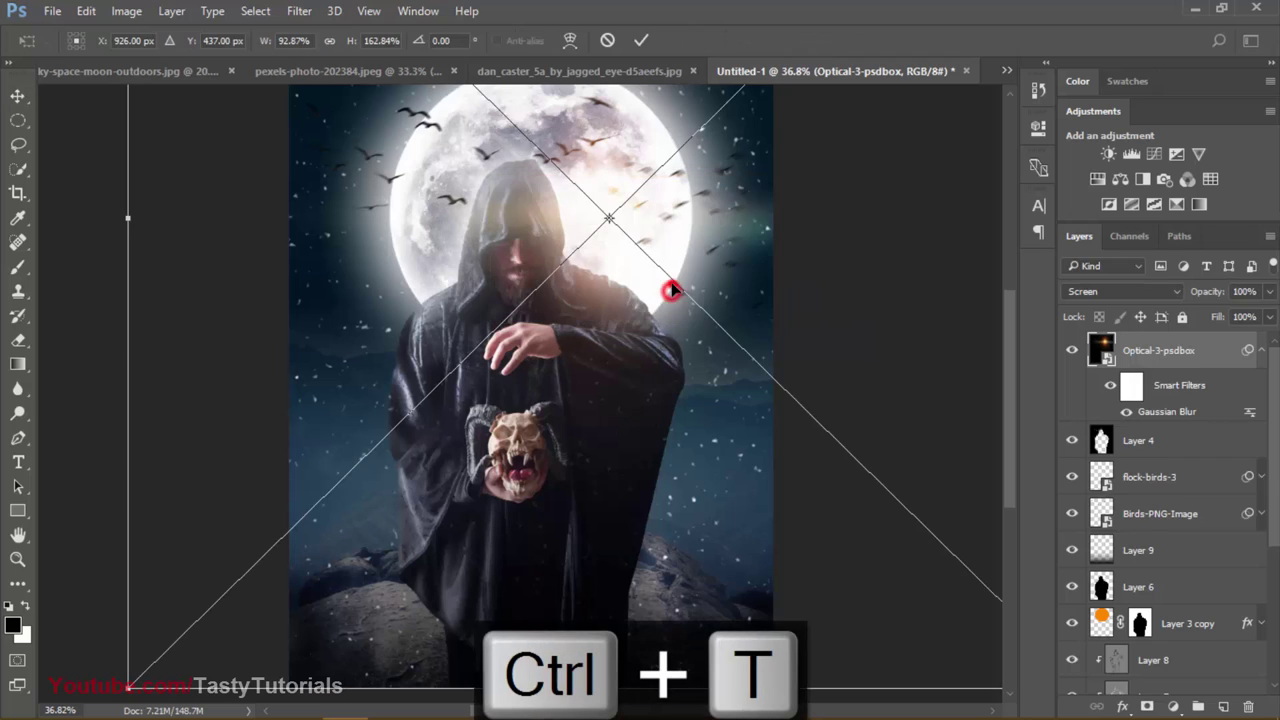
pyautogui.rightClick(667, 265)
pyautogui.click(720, 518)
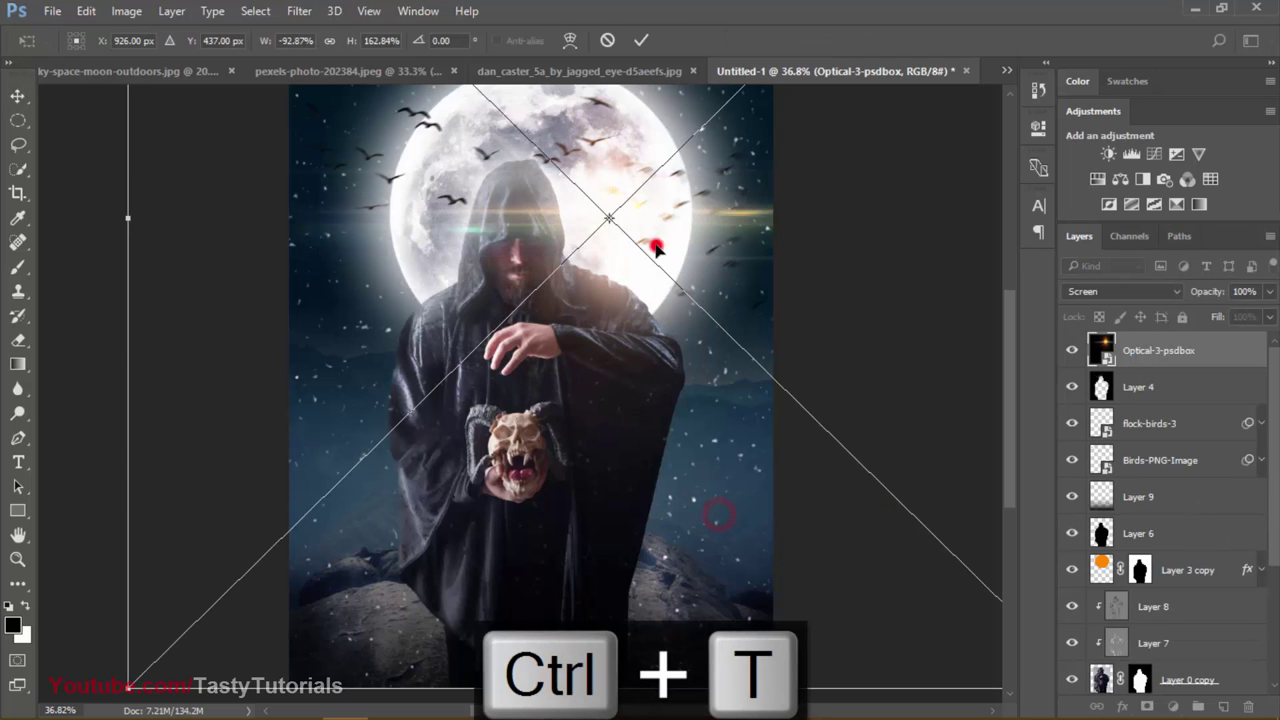
pyautogui.press('Return')
pyautogui.moveTo(643, 264); pyautogui.dragTo(610, 246)
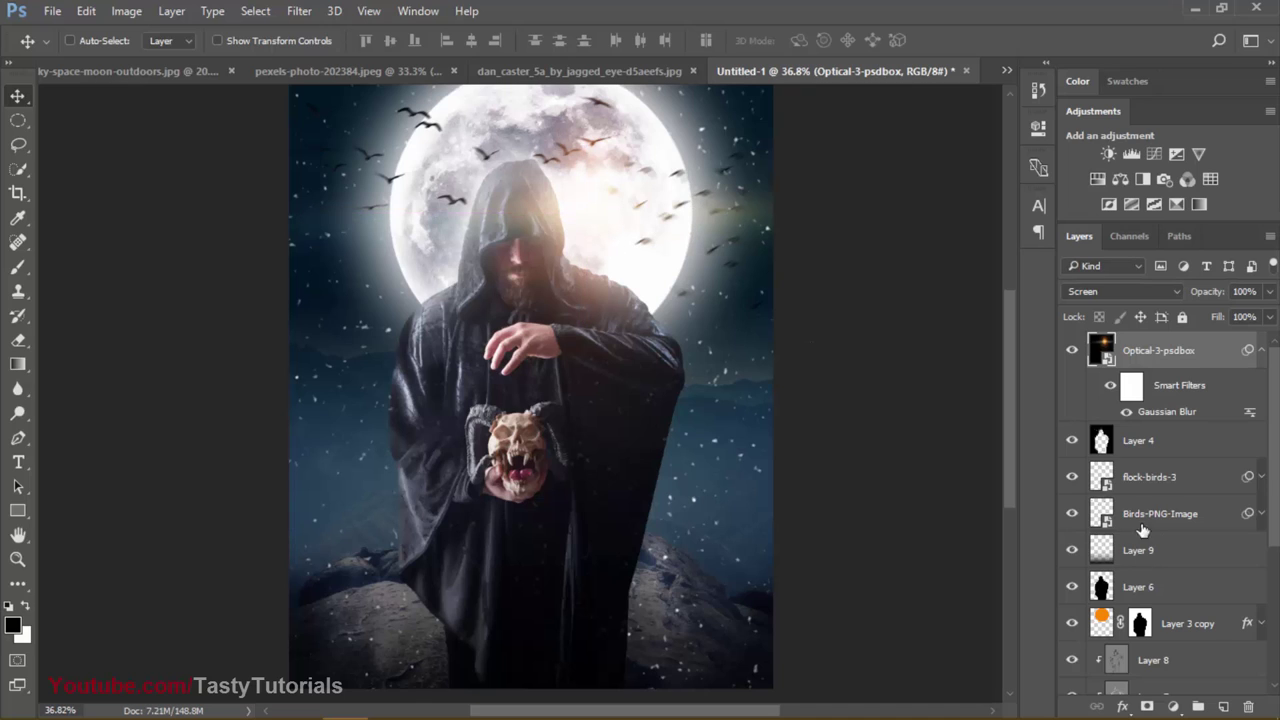
# Step: Add a Hue/Saturation adjustment clipped to the flare layer and enable Colorize
pyautogui.click(1120, 179)
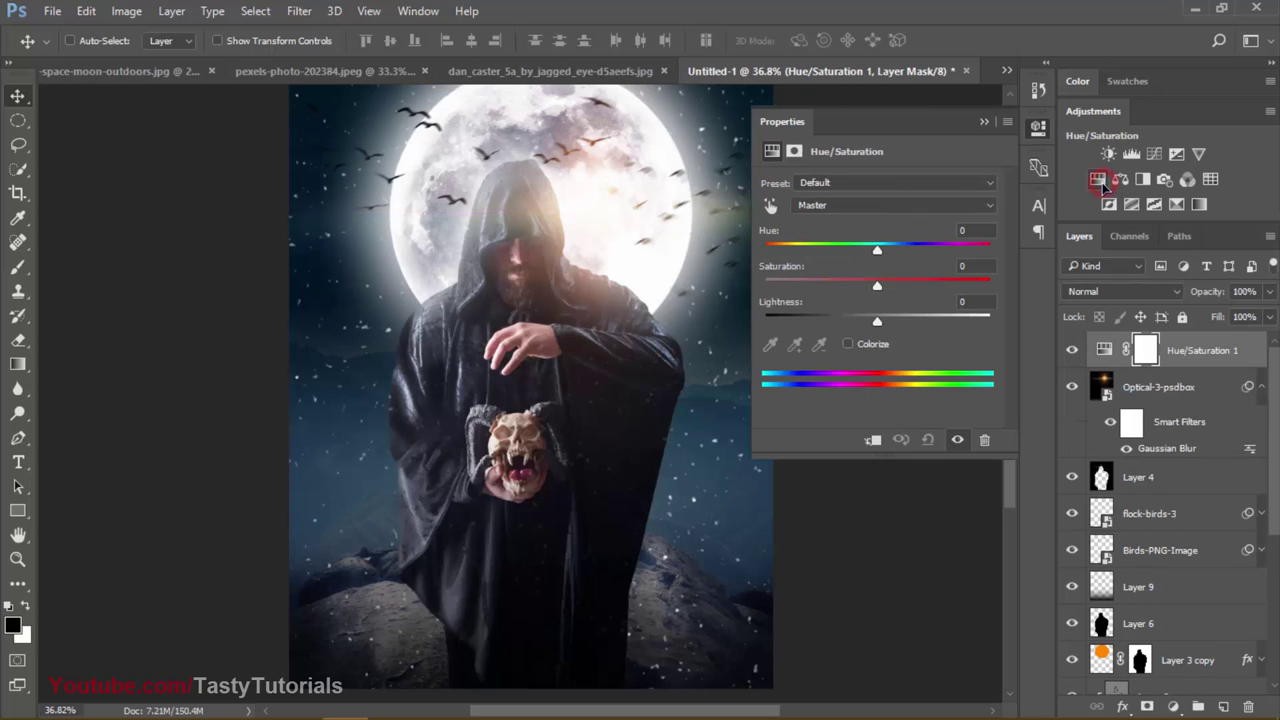
pyautogui.click(866, 440)
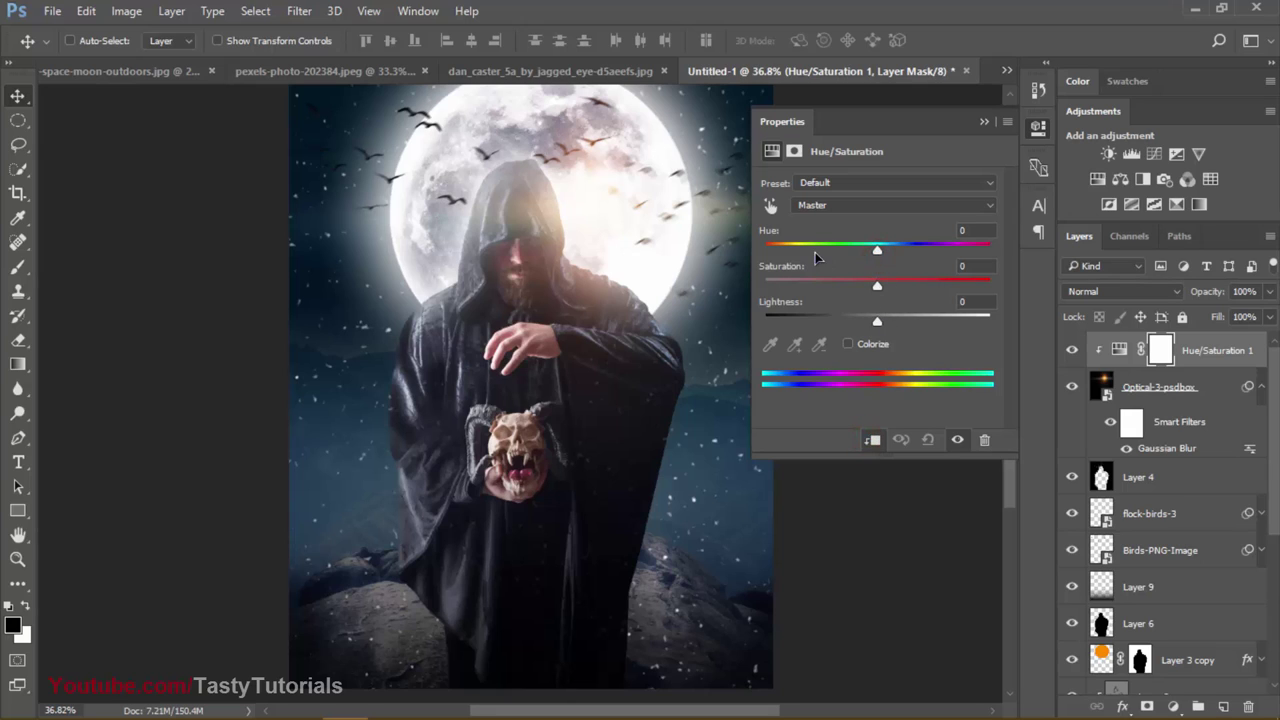
pyautogui.moveTo(877, 251); pyautogui.dragTo(840, 251)
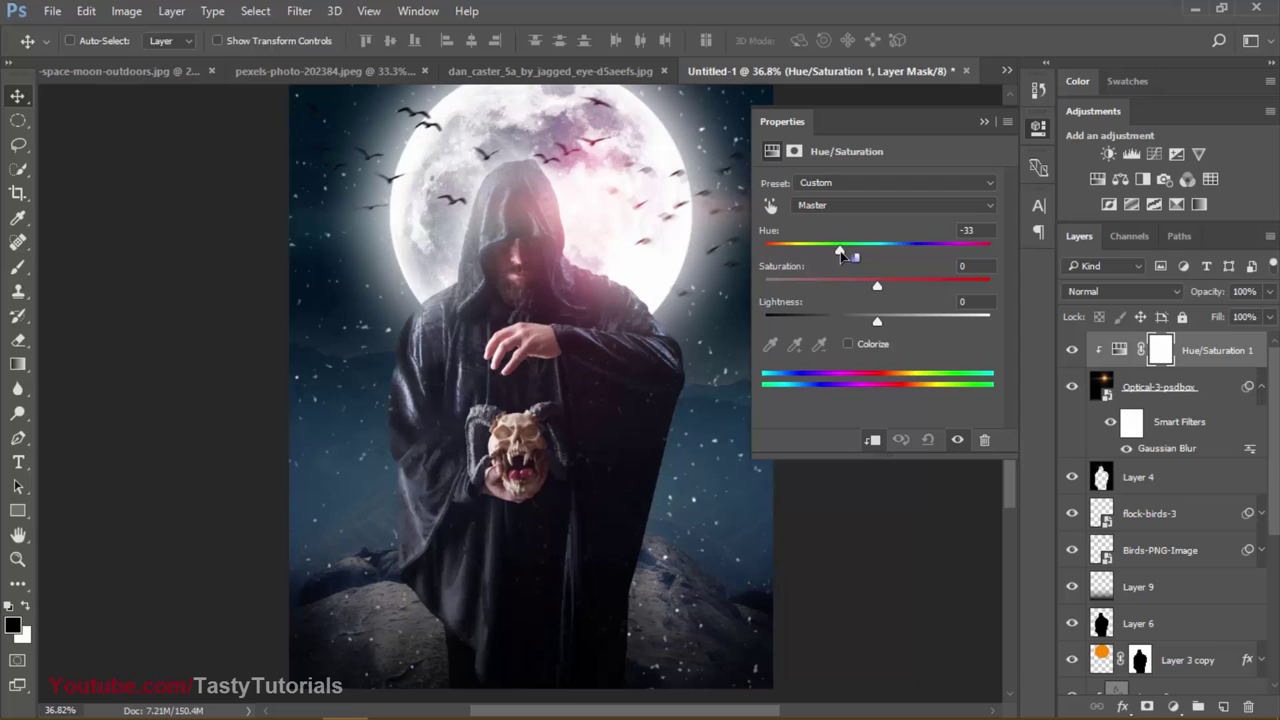
pyautogui.click(849, 345)
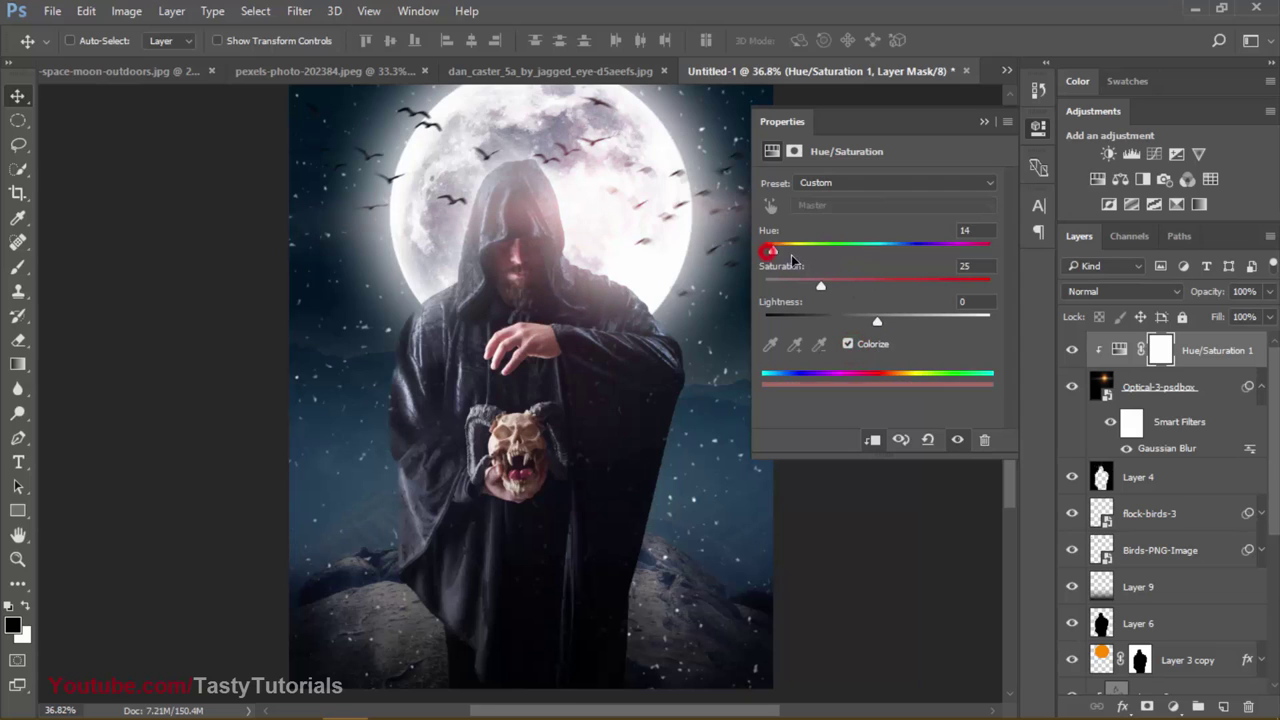
# Step: Tint the glow pinkish-red with Hue 360 and Saturation 61
pyautogui.moveTo(791, 254); pyautogui.dragTo(910, 250)
pyautogui.moveTo(848, 292); pyautogui.dragTo(886, 290)
pyautogui.moveTo(951, 250); pyautogui.dragTo(783, 251)
pyautogui.moveTo(889, 288); pyautogui.dragTo(947, 288)
pyautogui.moveTo(780, 250); pyautogui.dragTo(999, 289)
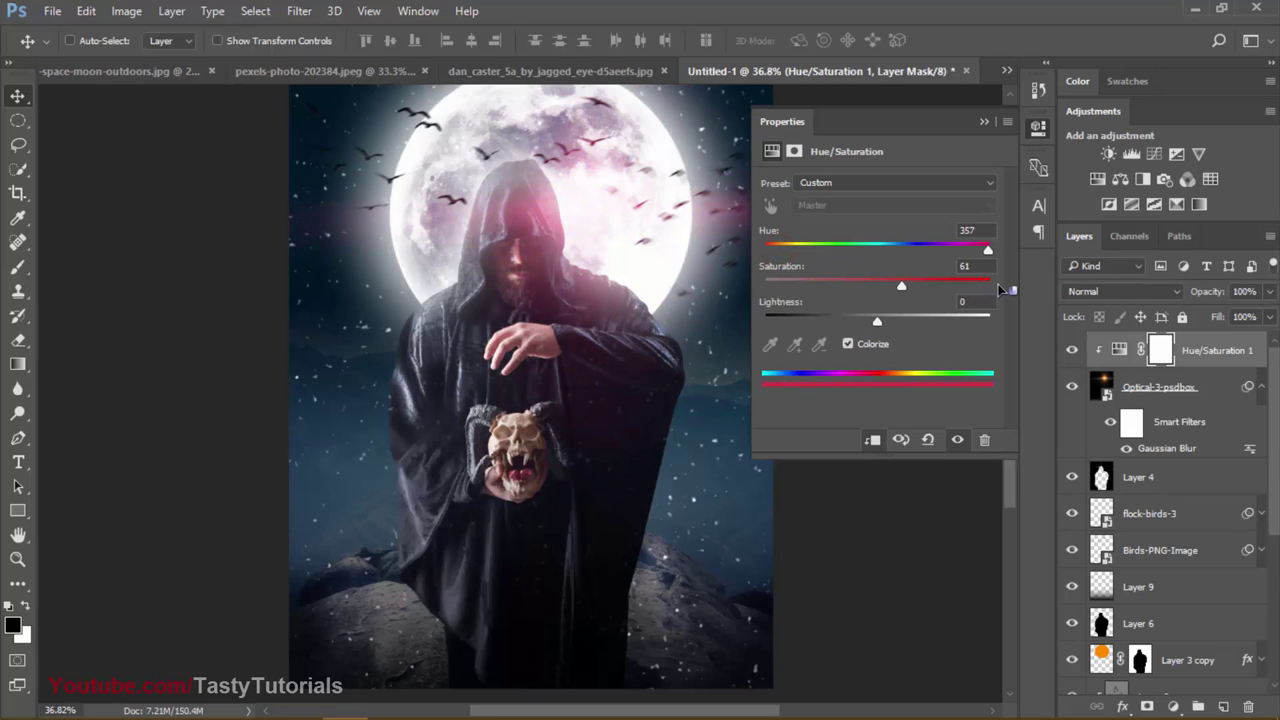
pyautogui.click(984, 121)
pyautogui.scroll(-2, 412, 351)
pyautogui.scroll(2, 412, 351)
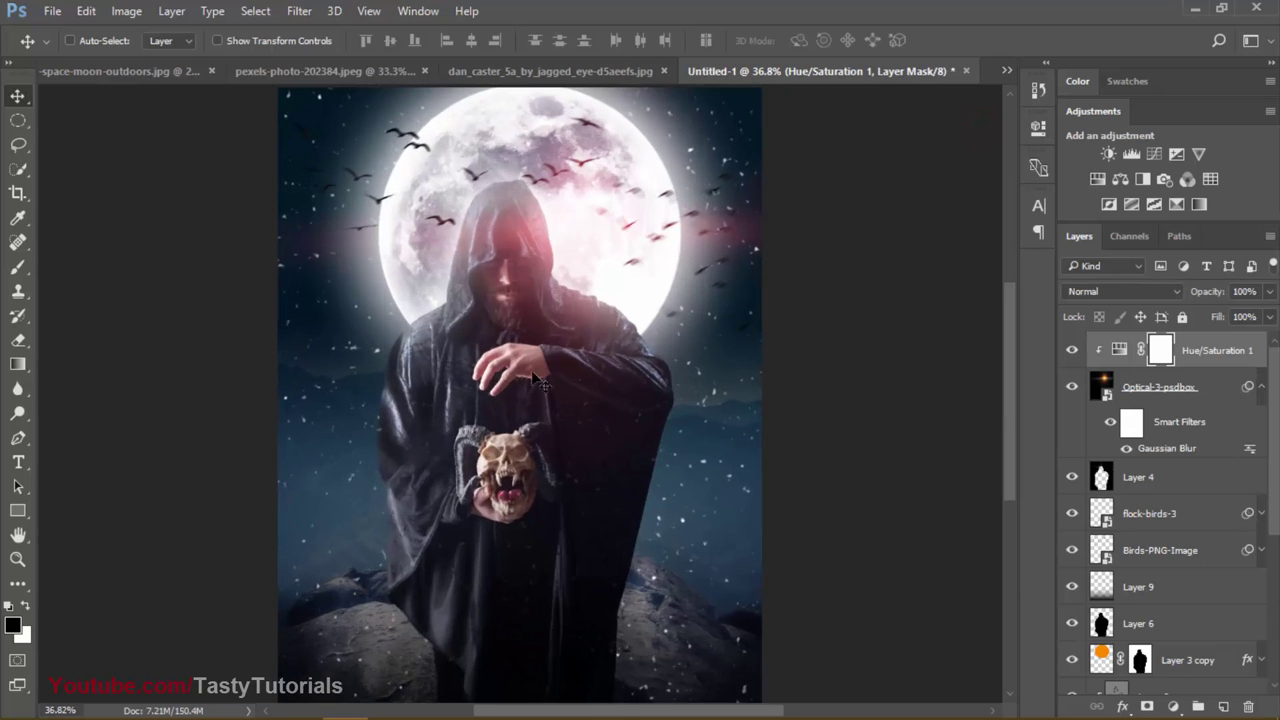
pyautogui.scroll(-1, 537, 380)
pyautogui.scroll(1, 551, 507)
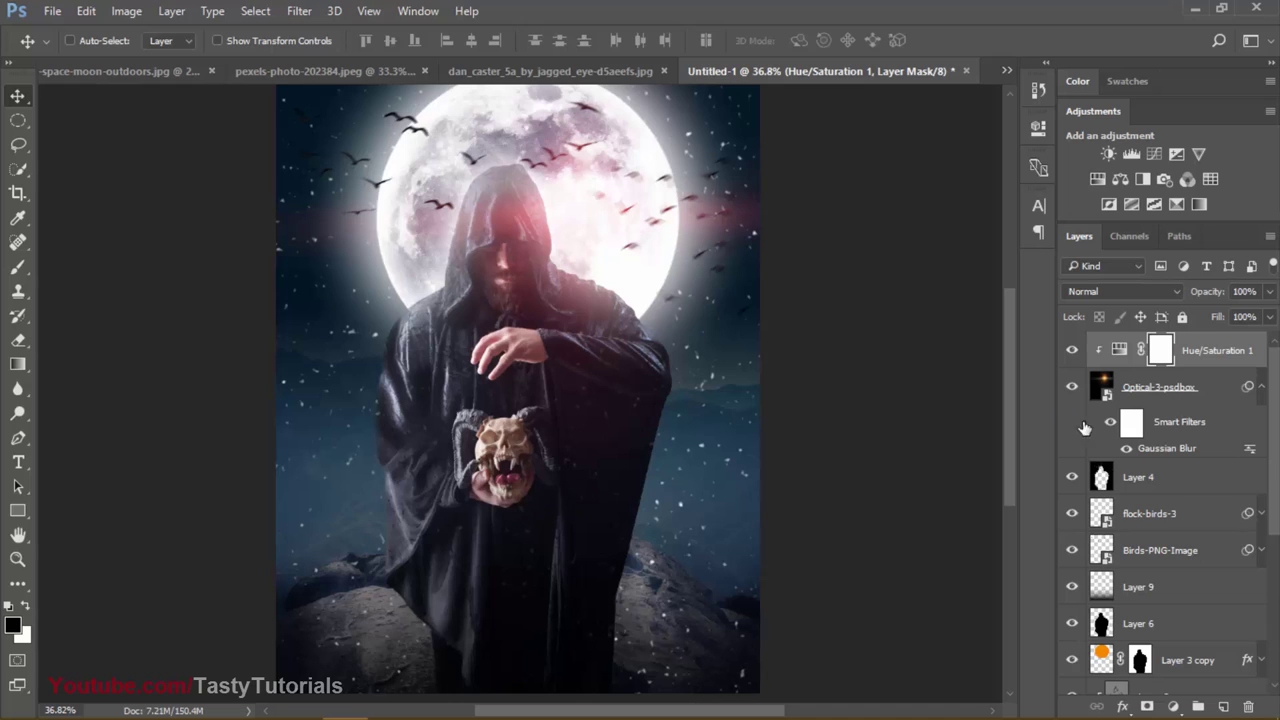
# Step: Stamp a merged layer above Layer 4, compare the flare glow, then undo the stamp
pyautogui.press('ctrl')
pyautogui.click(1168, 388)
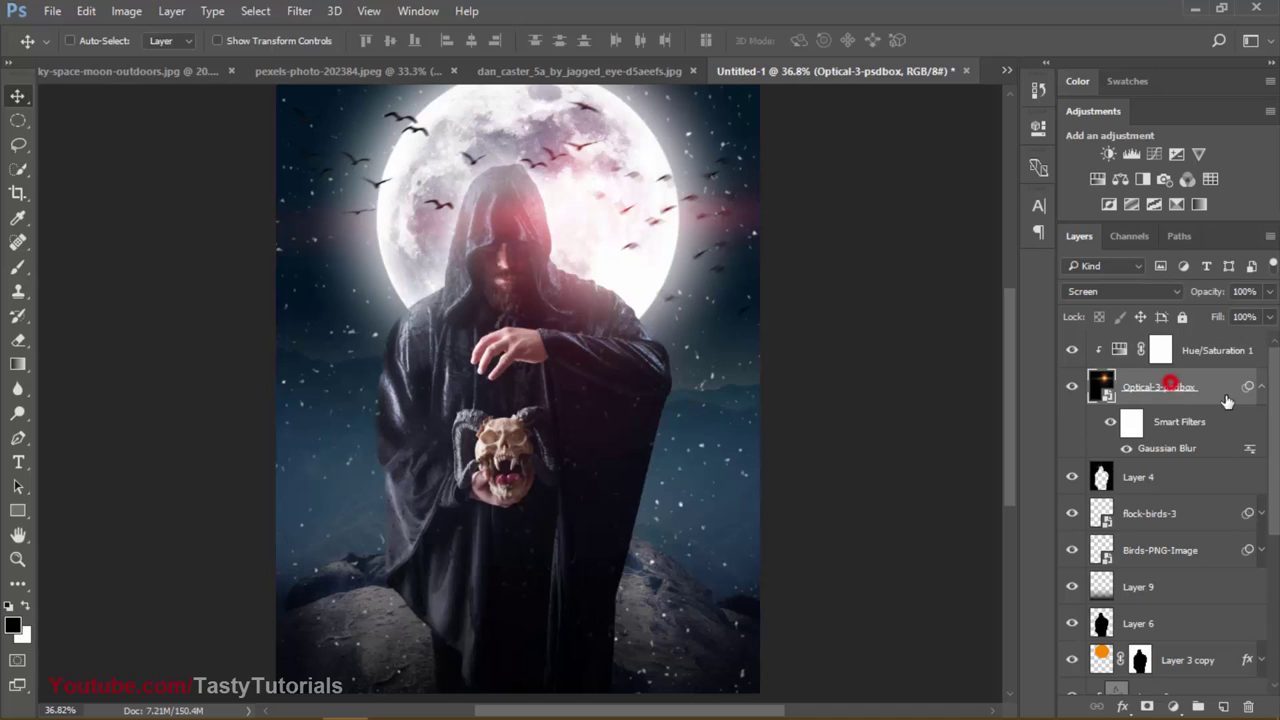
pyautogui.click(1188, 474)
pyautogui.hotkey('ctrl', 'shift', 'alt', 'e')
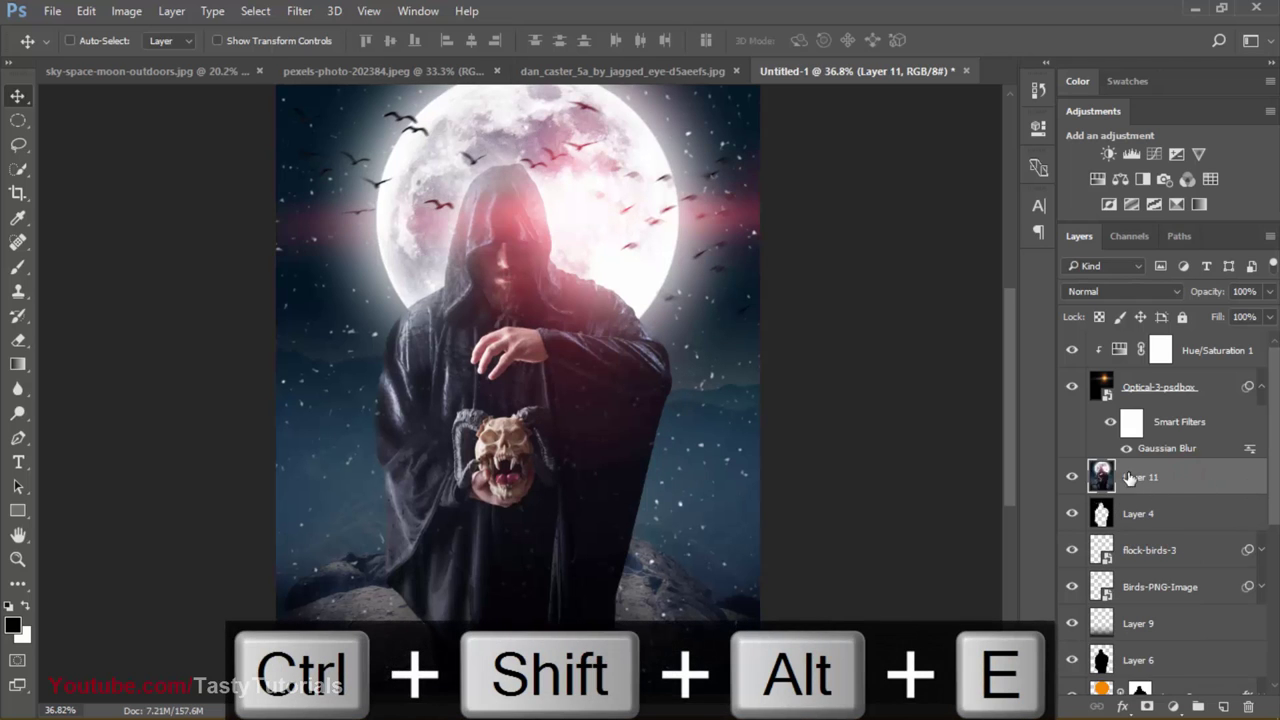
pyautogui.click(1074, 392)
pyautogui.click(1074, 392)
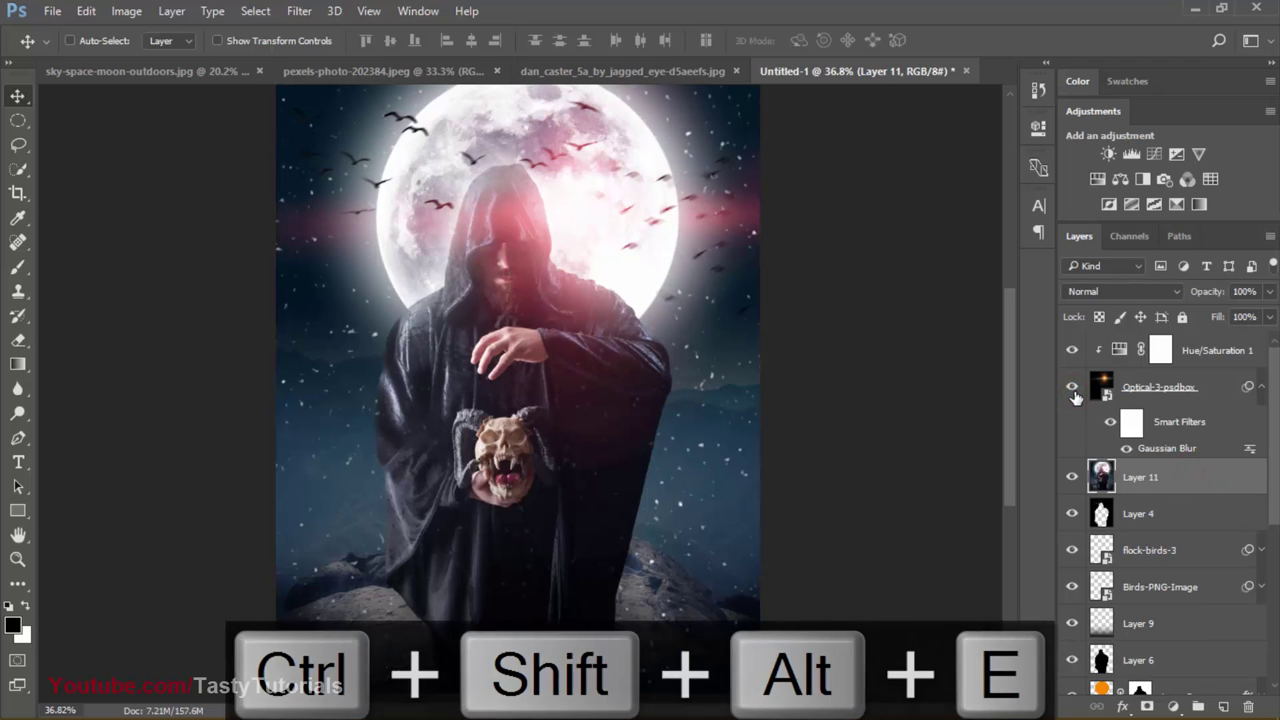
pyautogui.click(1074, 392)
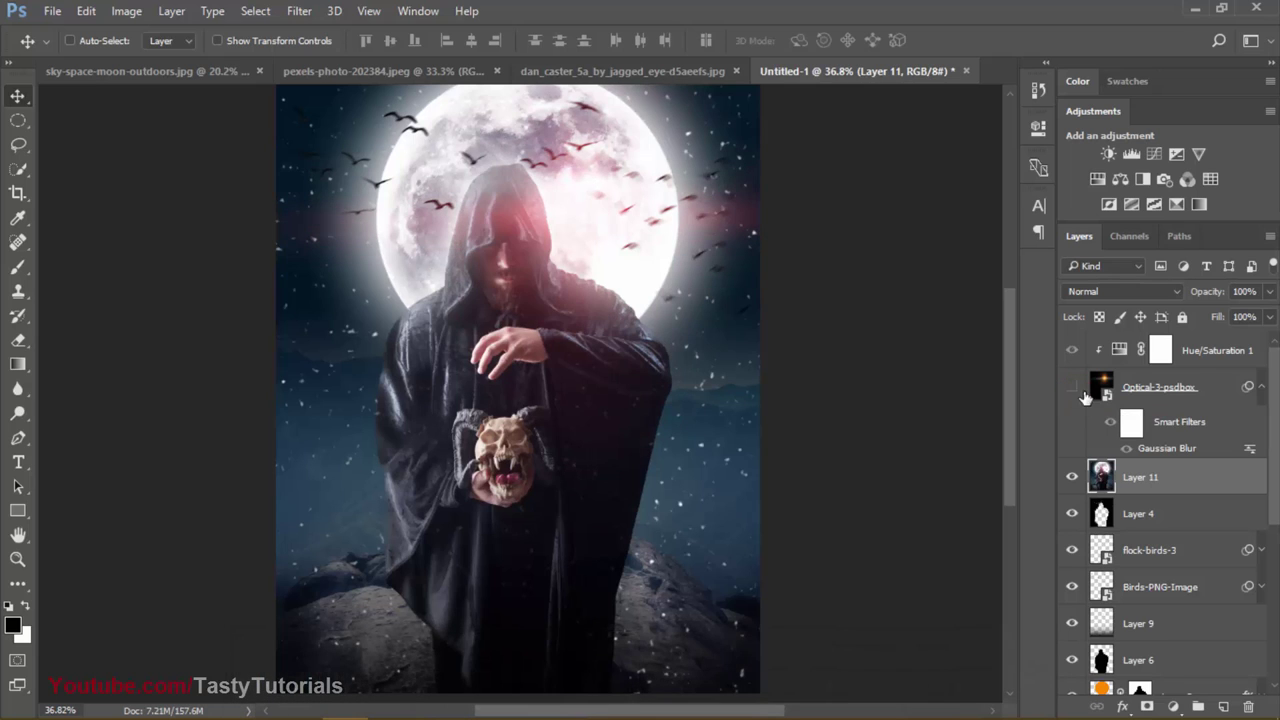
pyautogui.hotkey('ctrl', 'alt', 'z')
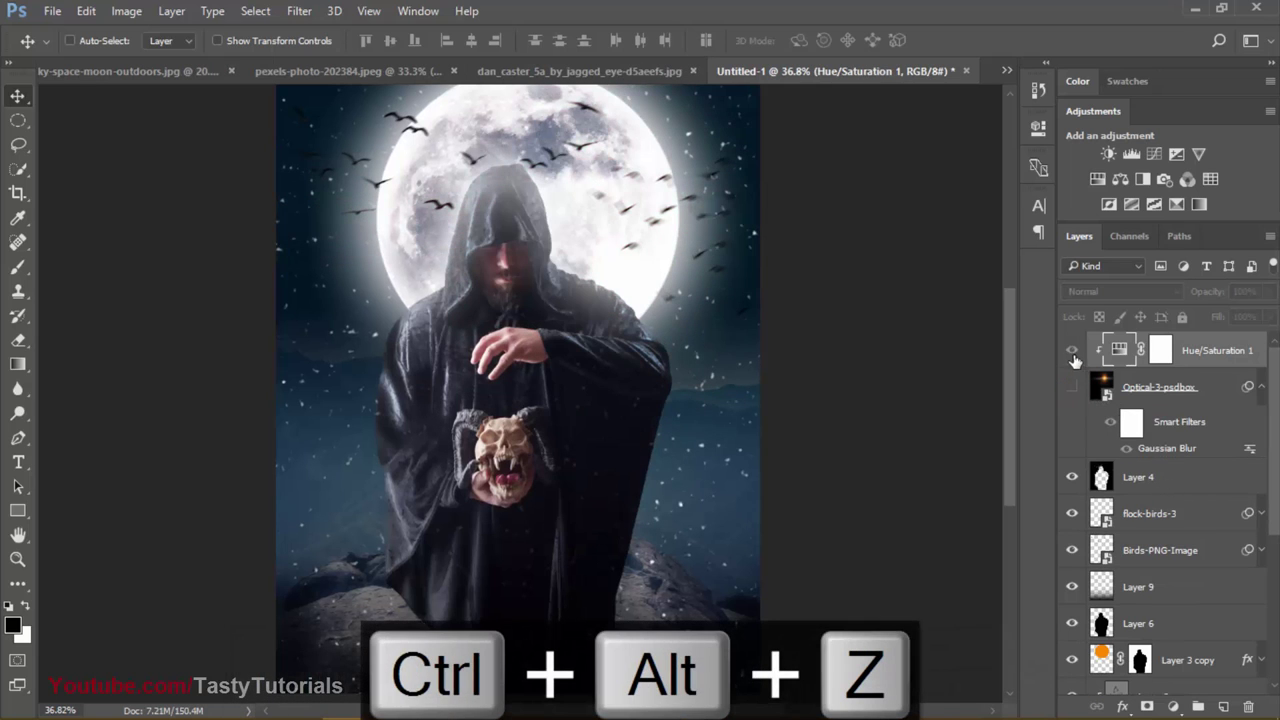
pyautogui.hotkey('ctrl', 'alt', 'z')
# Step: Hide the flare and its Hue/Saturation layer, then stamp a merged layer named 'Main' above Layer 4
pyautogui.moveTo(1081, 350); pyautogui.dragTo(1072, 387)
pyautogui.click(1170, 477)
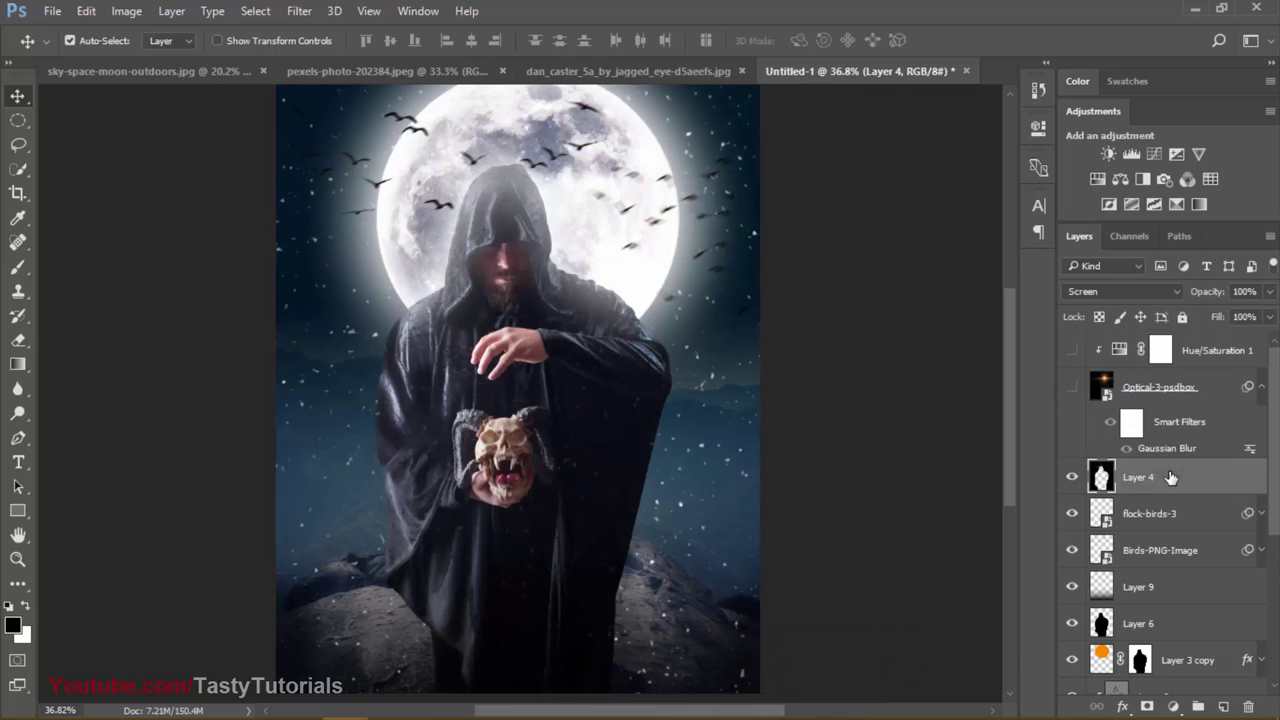
pyautogui.hotkey('ctrl', 'shift', 'alt', 'e')
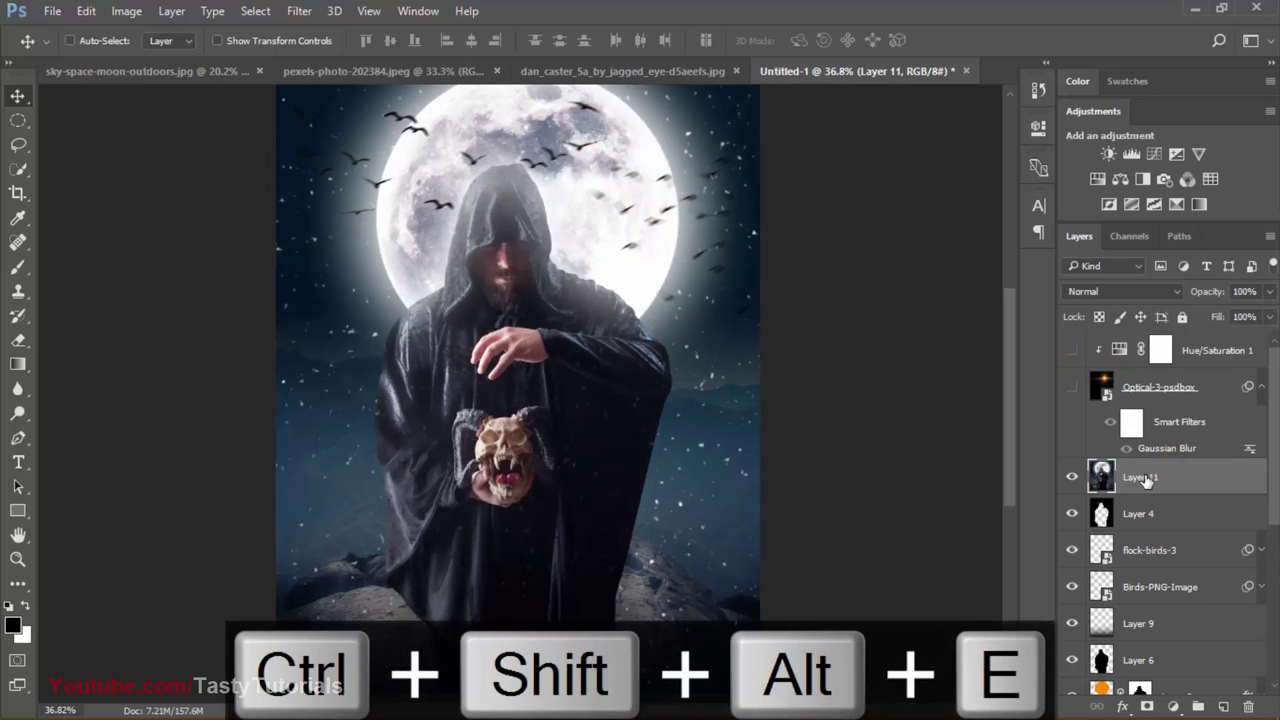
pyautogui.doubleClick(1145, 478)
pyautogui.write('Main')
pyautogui.press('Return')
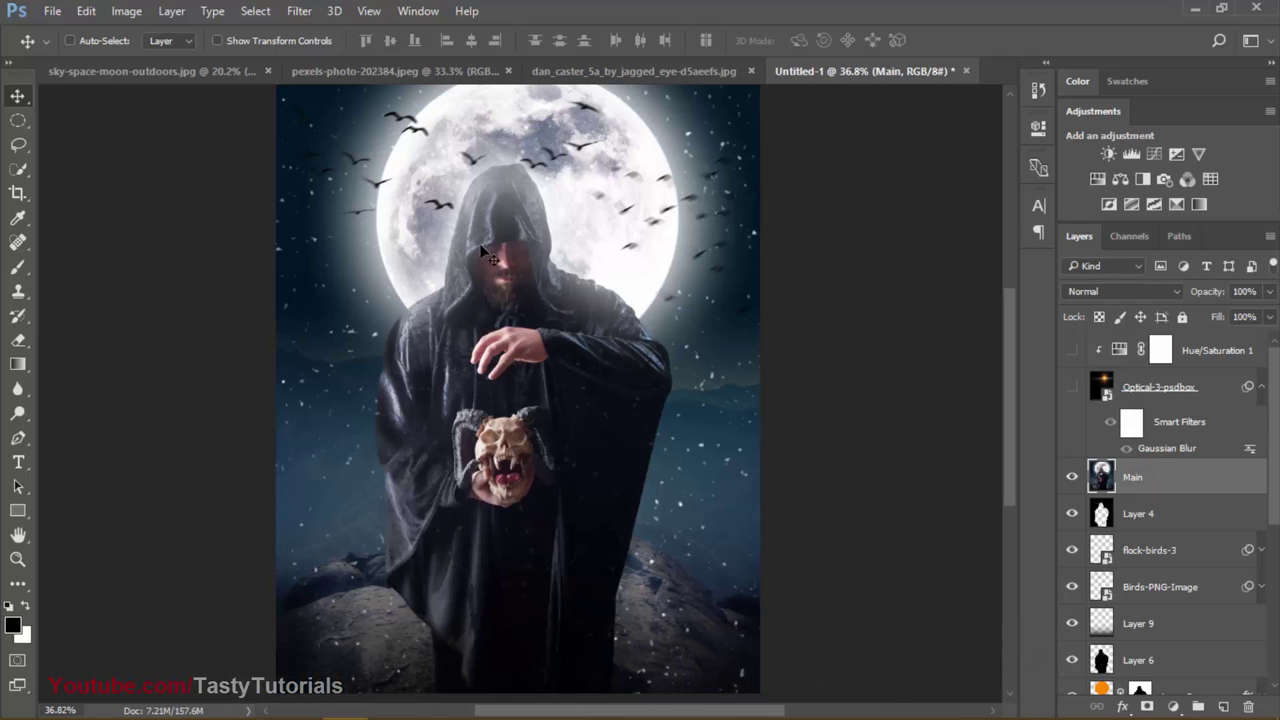
# Step: Apply Oil Paint to Main with Stylization 1.7, Cleanliness 1.6, Scale 0.8, Bristle Detail 10
pyautogui.click(299, 11)
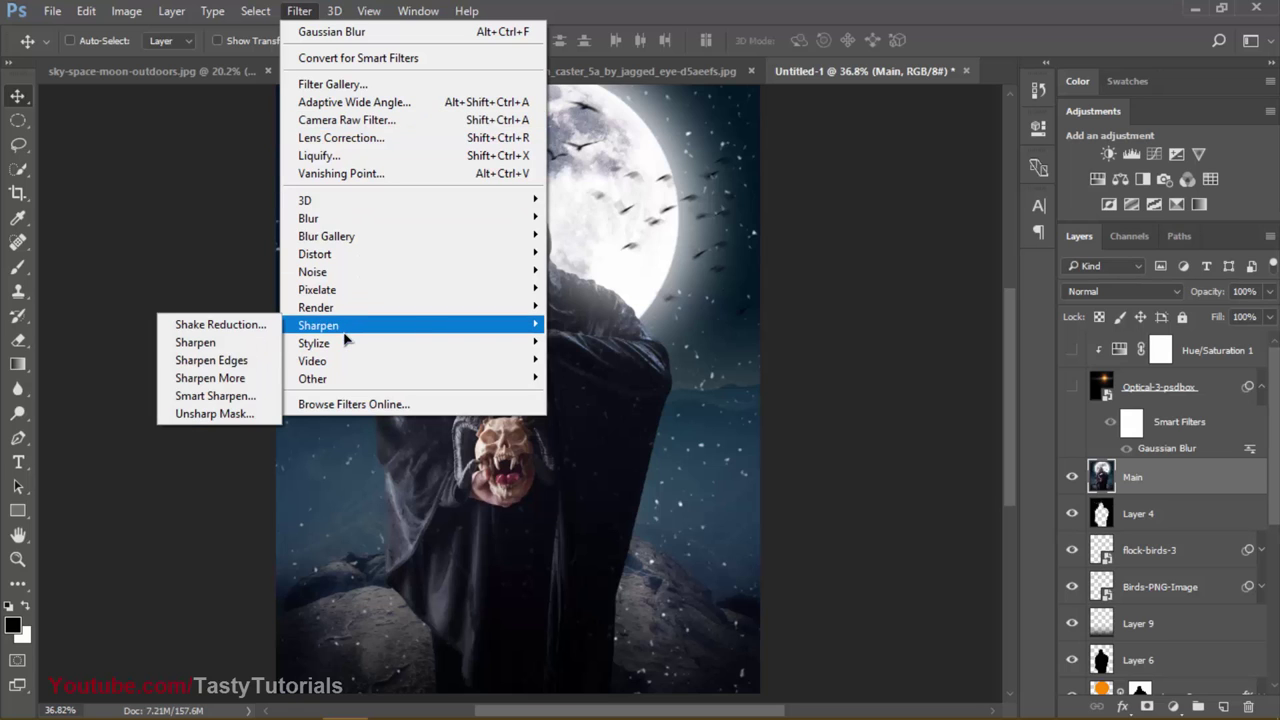
pyautogui.moveTo(346, 344)
pyautogui.click(214, 410)
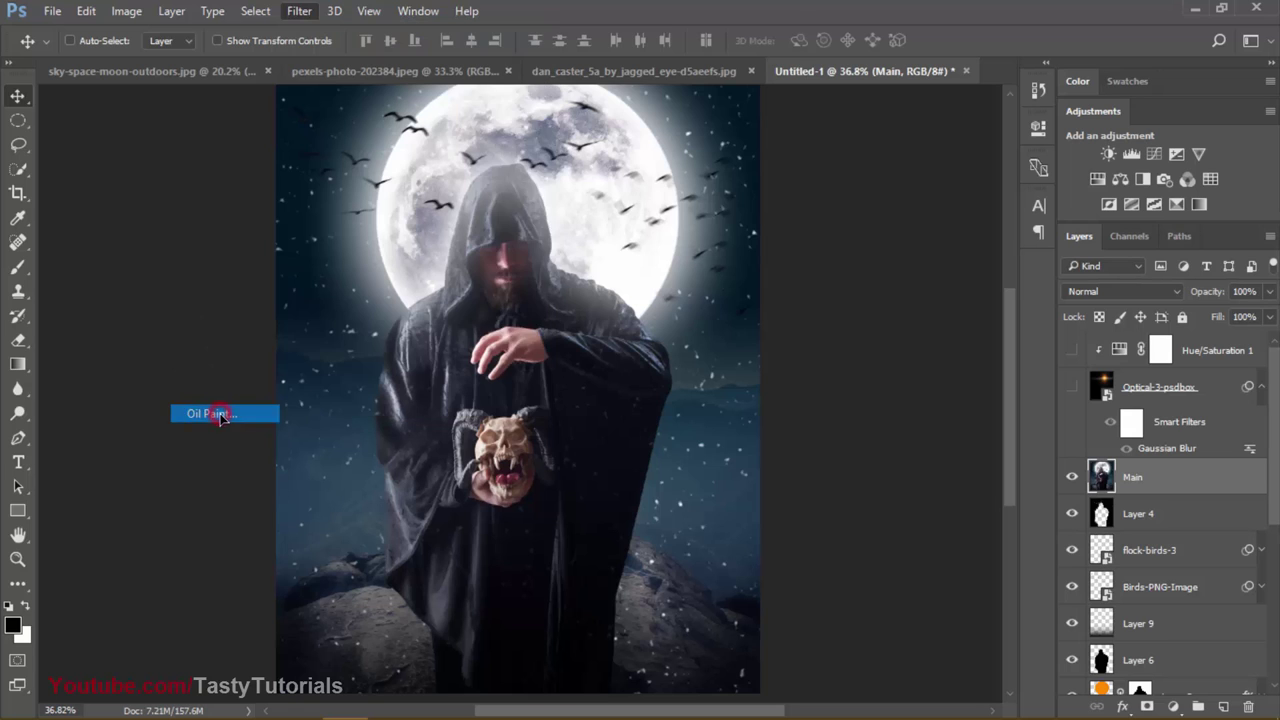
pyautogui.moveTo(572, 40); pyautogui.dragTo(693, 23)
pyautogui.moveTo(700, 140); pyautogui.dragTo(695, 188)
pyautogui.moveTo(680, 60)
pyautogui.mouseDown()
pyautogui.moveTo(676, 86)
pyautogui.moveTo(705, 144)
pyautogui.mouseUp()
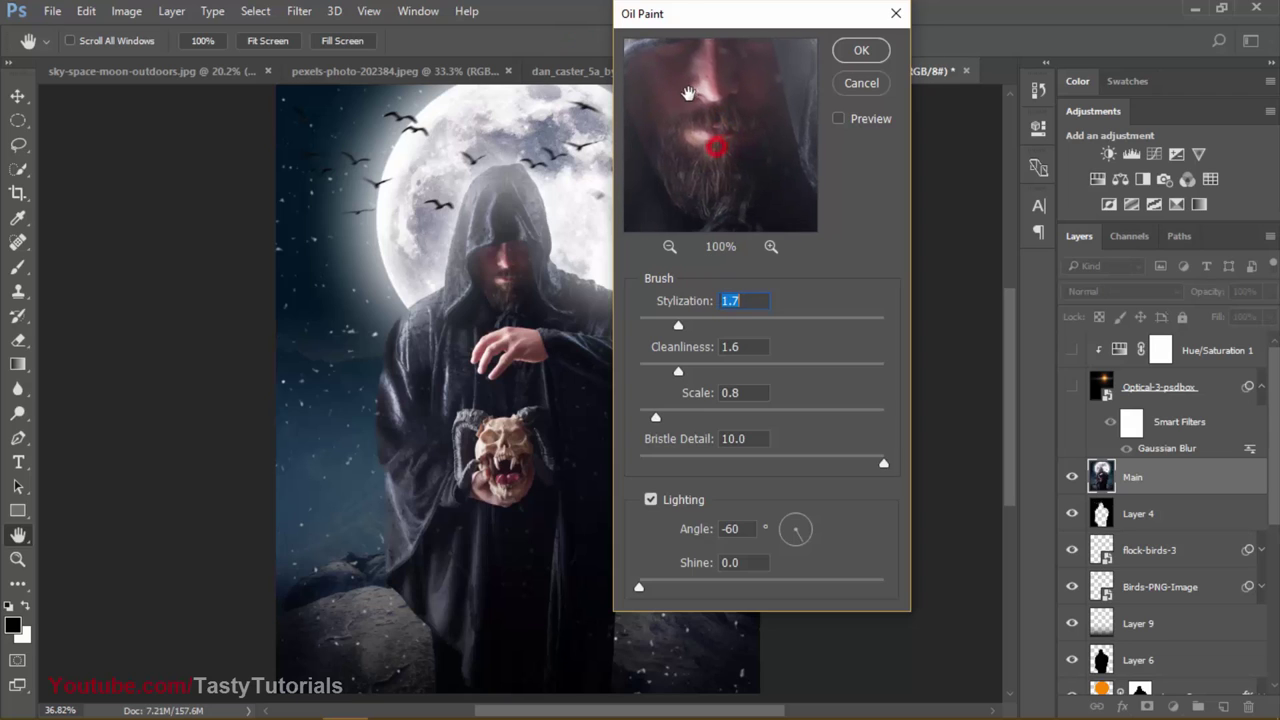
pyautogui.click(668, 248)
pyautogui.click(668, 250)
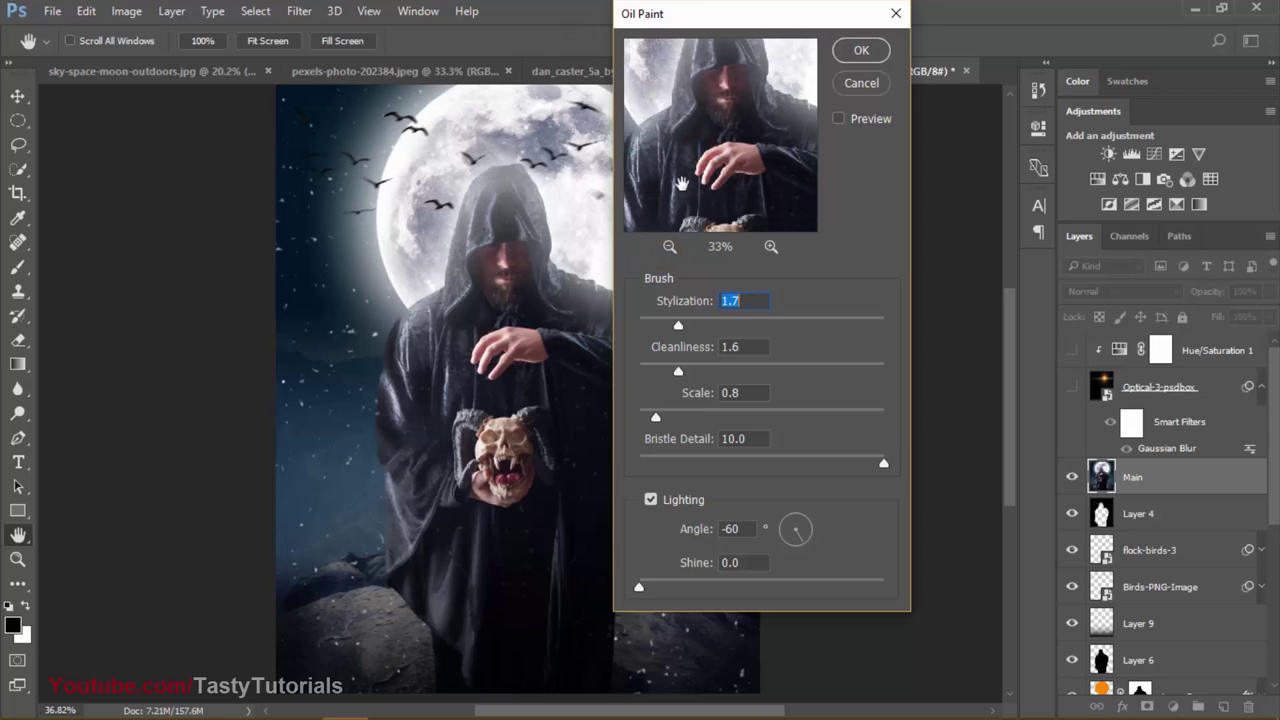
pyautogui.click(763, 302)
pyautogui.click(760, 346)
pyautogui.click(757, 392)
pyautogui.click(861, 50)
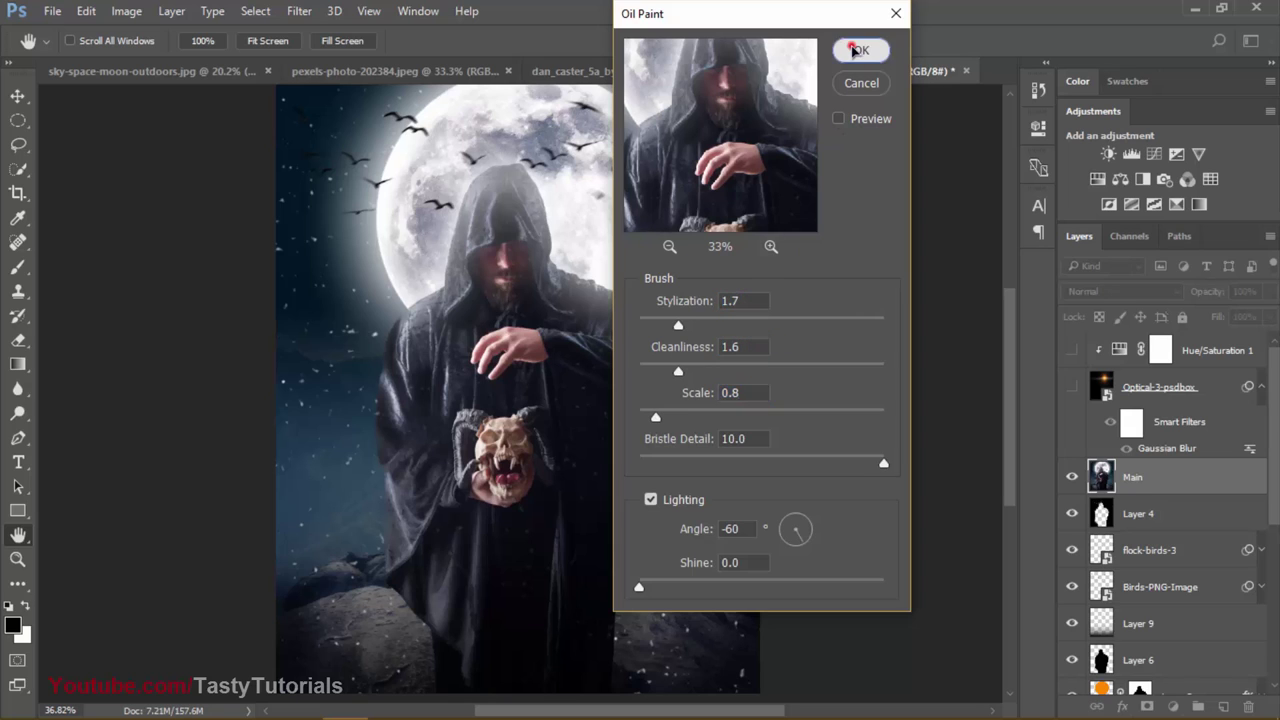
# Step: Make the Optical-3-psdbox flare and Hue/Saturation 1 layers visible again, comparing the tint
pyautogui.scroll(5, 524, 351)
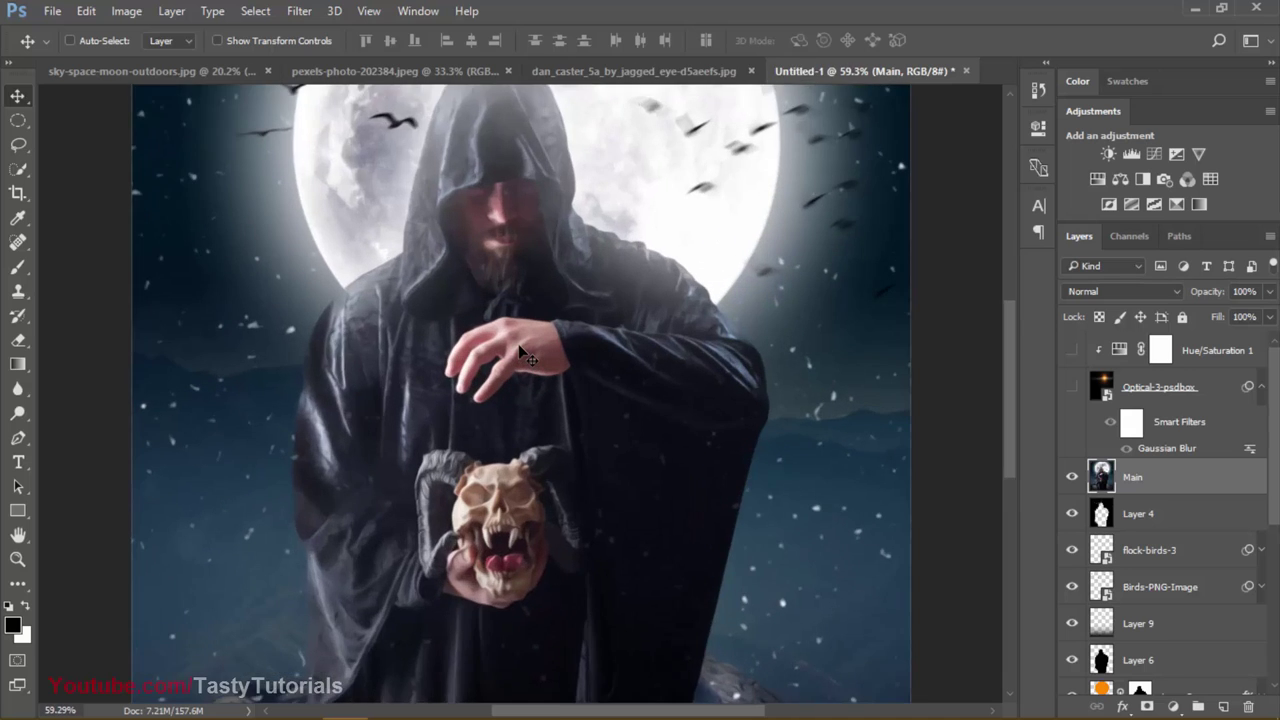
pyautogui.scroll(-2, 680, 366)
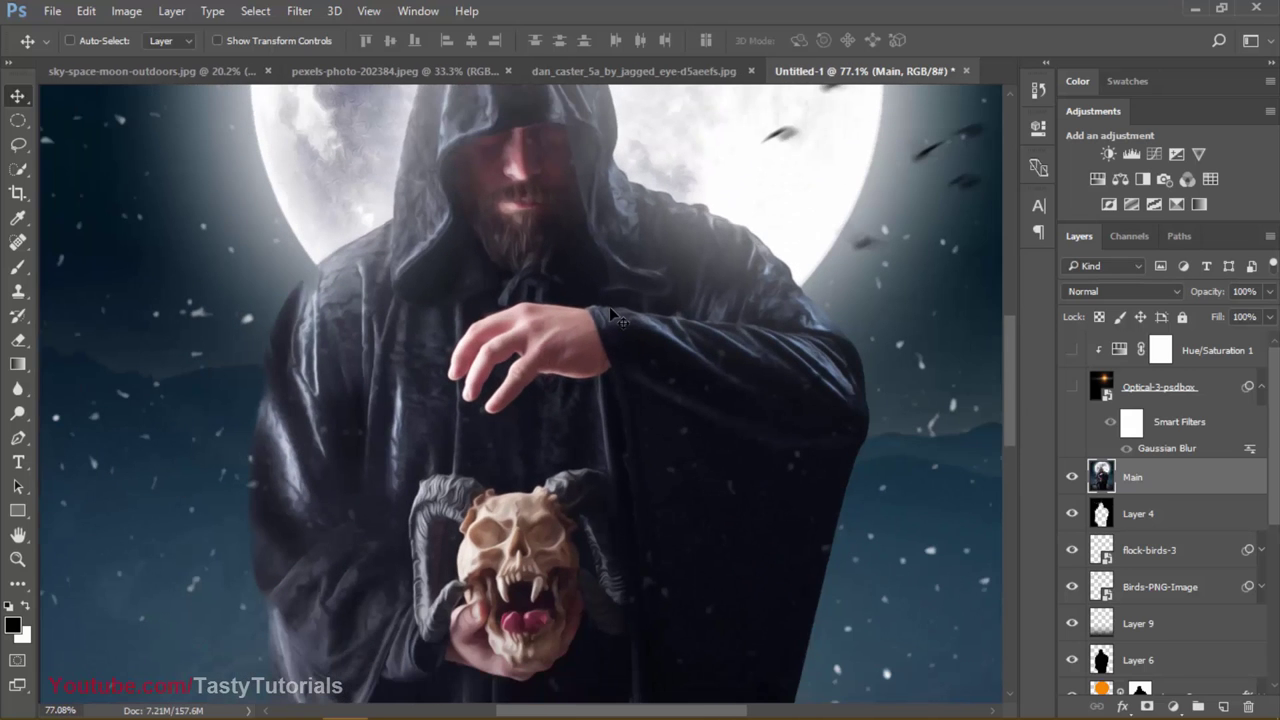
pyautogui.click(1072, 387)
pyautogui.scroll(-1, 772, 366)
pyautogui.scroll(-1, 770, 366)
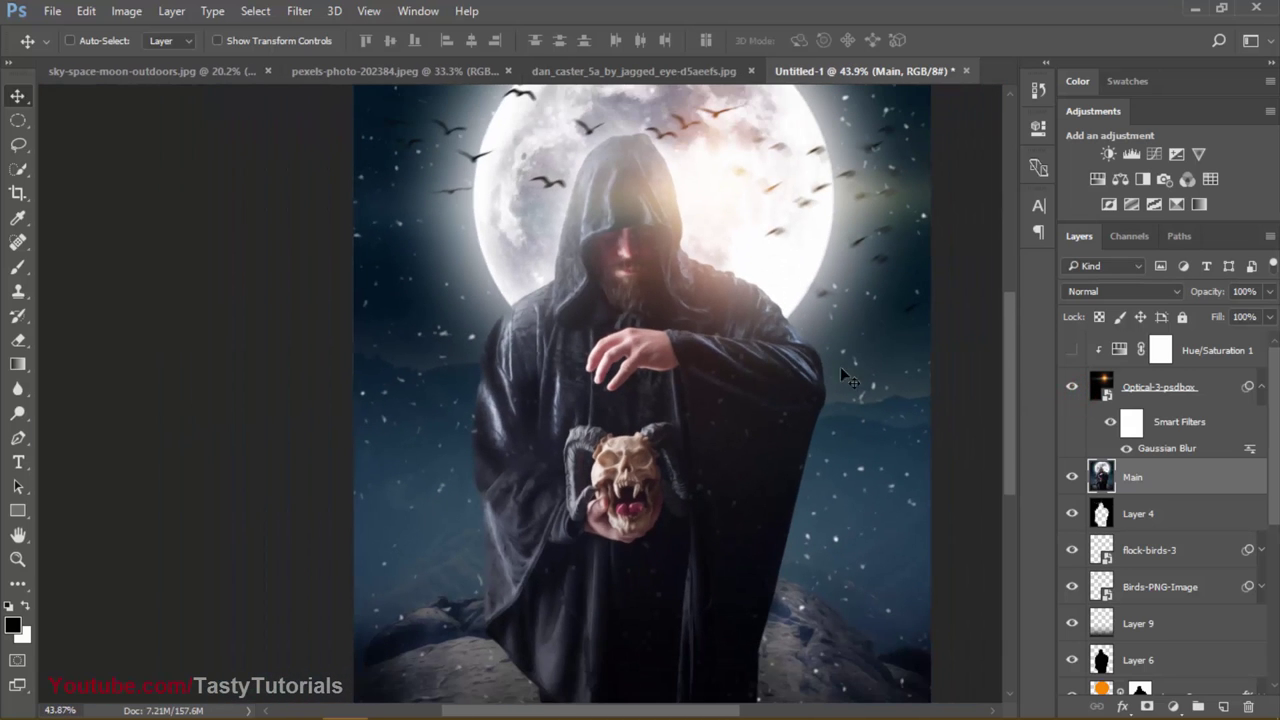
pyautogui.click(1072, 350)
pyautogui.scroll(-1, 830, 370)
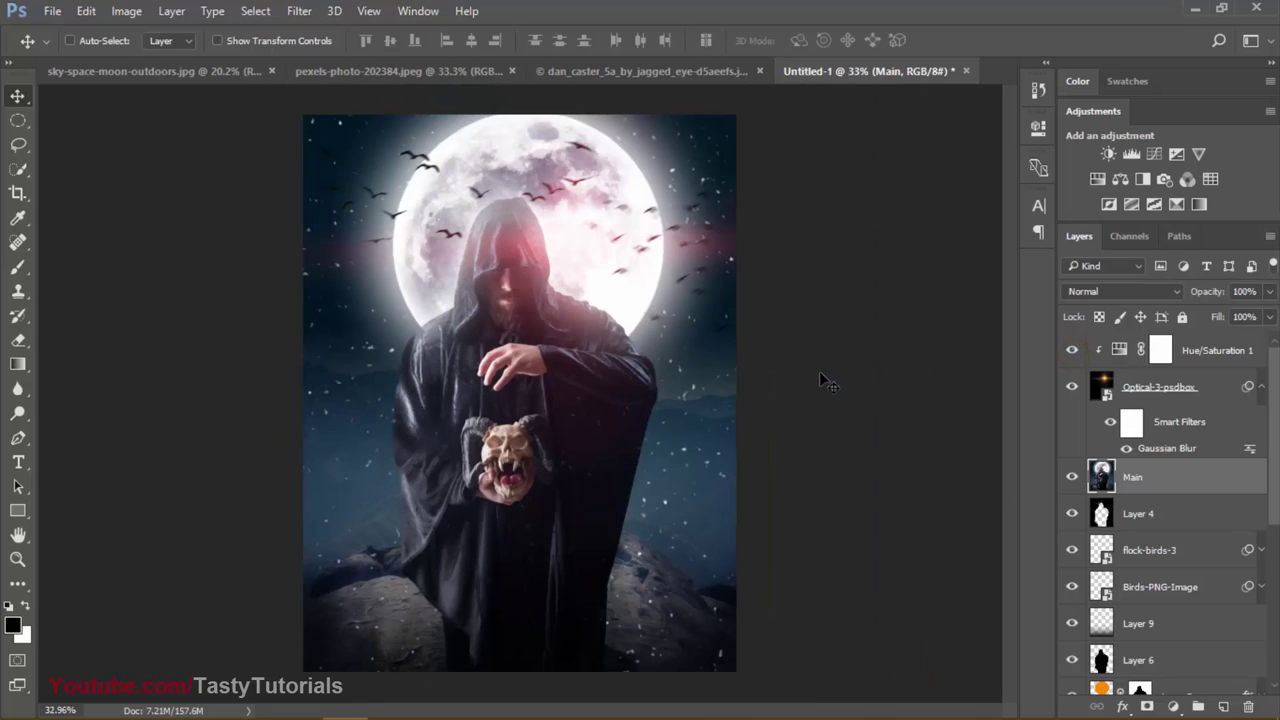
pyautogui.click(1072, 350)
pyautogui.click(1071, 352)
pyautogui.scroll(-1, 625, 398)
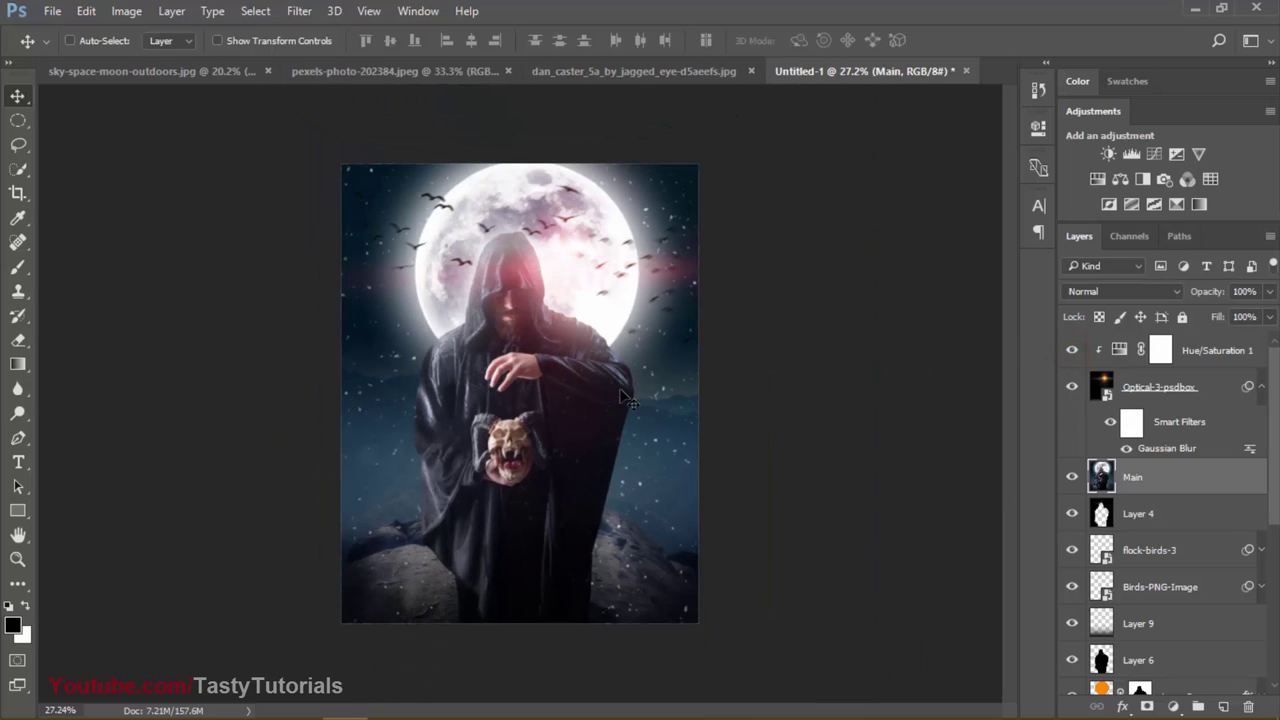
# Step: Recolor the glow blue by setting Hue/Saturation 1 to Hue 222
pyautogui.doubleClick(1119, 350)
pyautogui.moveTo(990, 253); pyautogui.dragTo(904, 263)
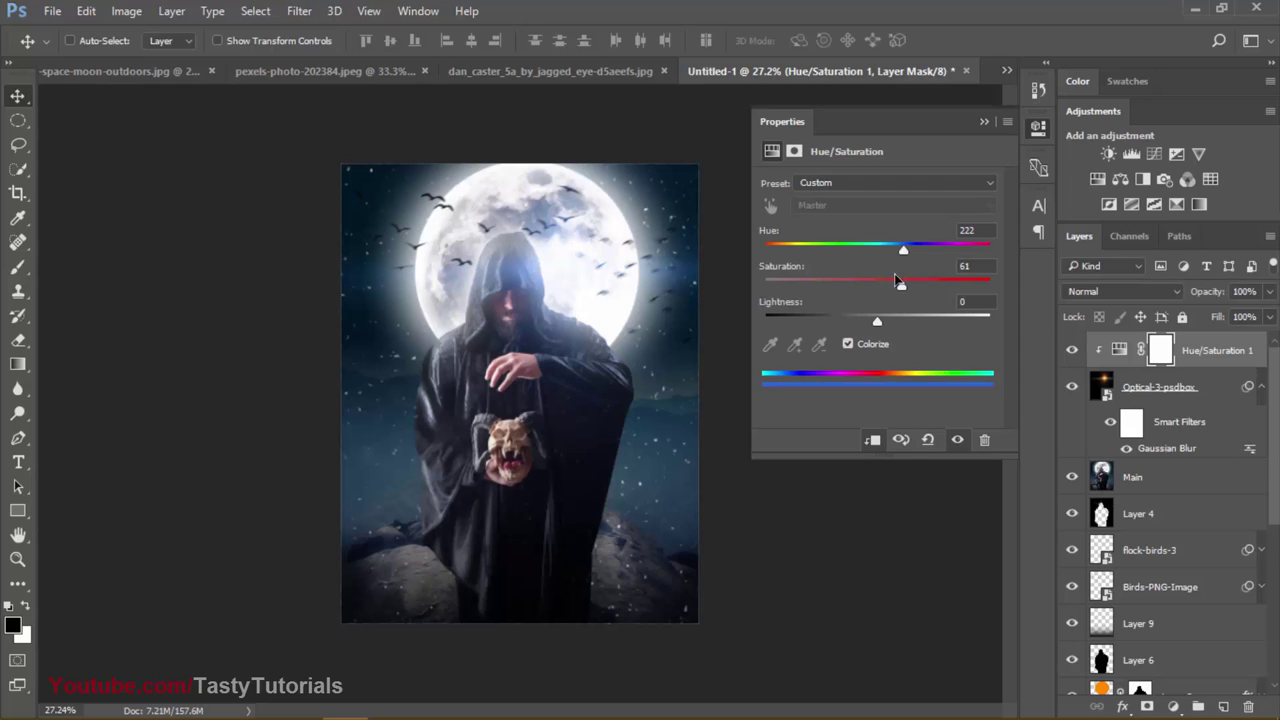
pyautogui.click(985, 122)
pyautogui.hotkey('ctrl', '0')
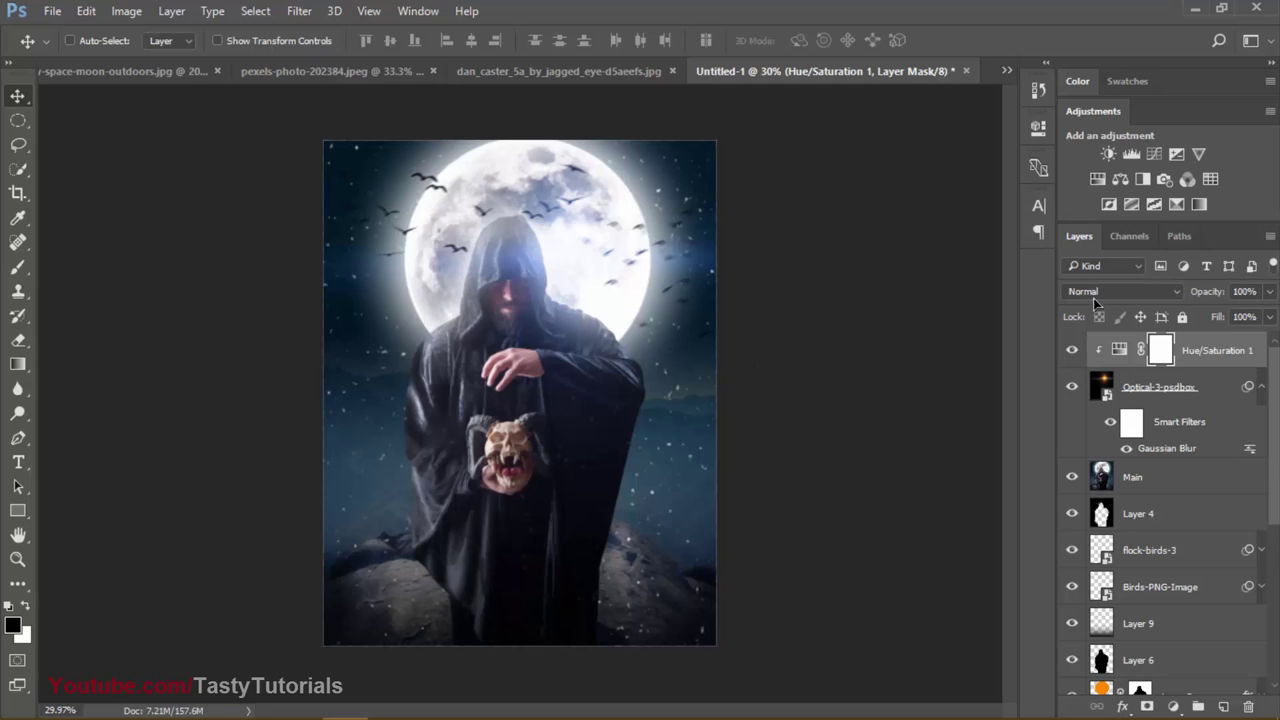
# Step: Add Color Balance 2 shifting midtones to -15 cyan-red and +17 yellow-blue
pyautogui.click(1121, 179)
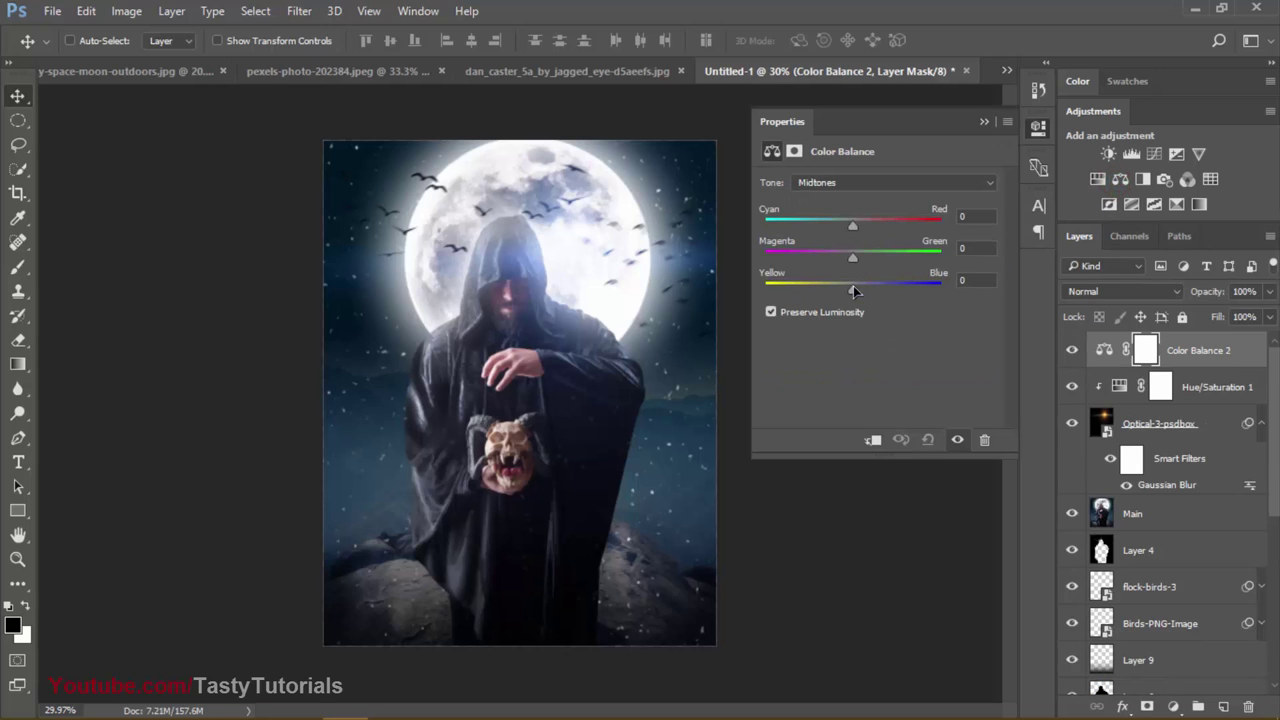
pyautogui.moveTo(853, 289); pyautogui.dragTo(866, 292)
pyautogui.moveTo(852, 226); pyautogui.dragTo(824, 232)
pyautogui.click(982, 121)
pyautogui.scroll(2, 500, 370)
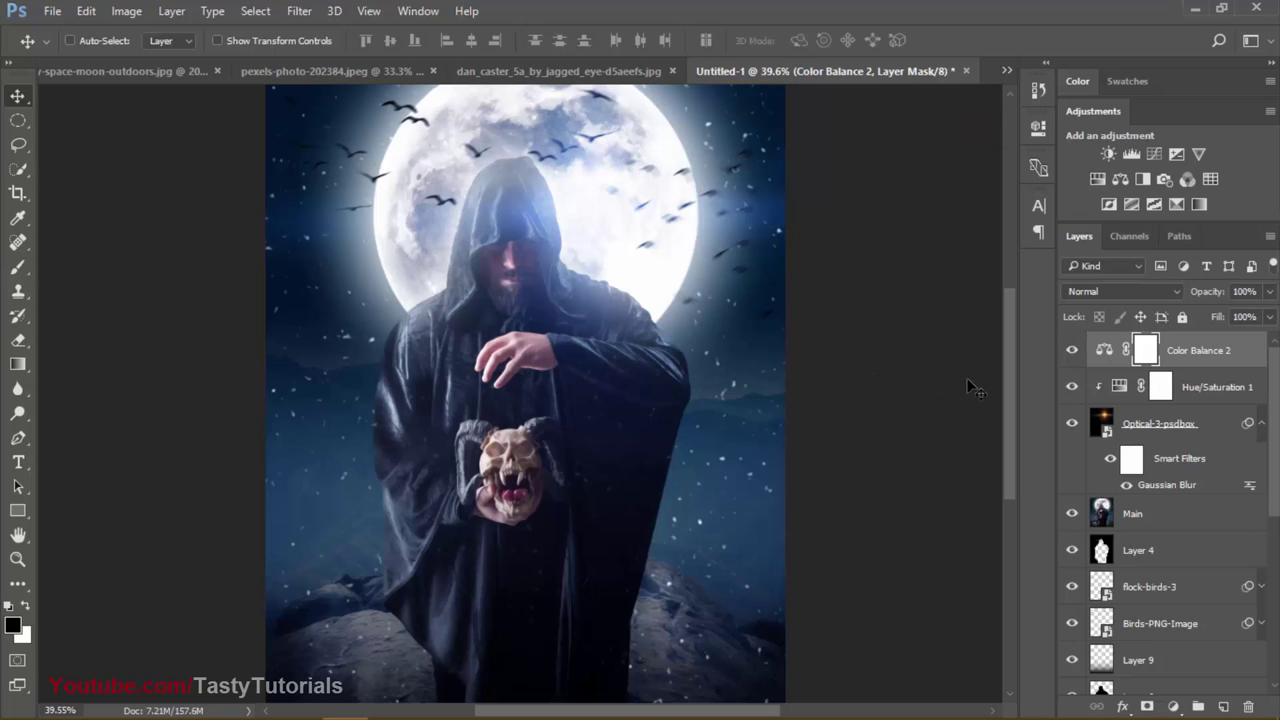
pyautogui.click(1210, 424)
pyautogui.scroll(-1, 648, 370)
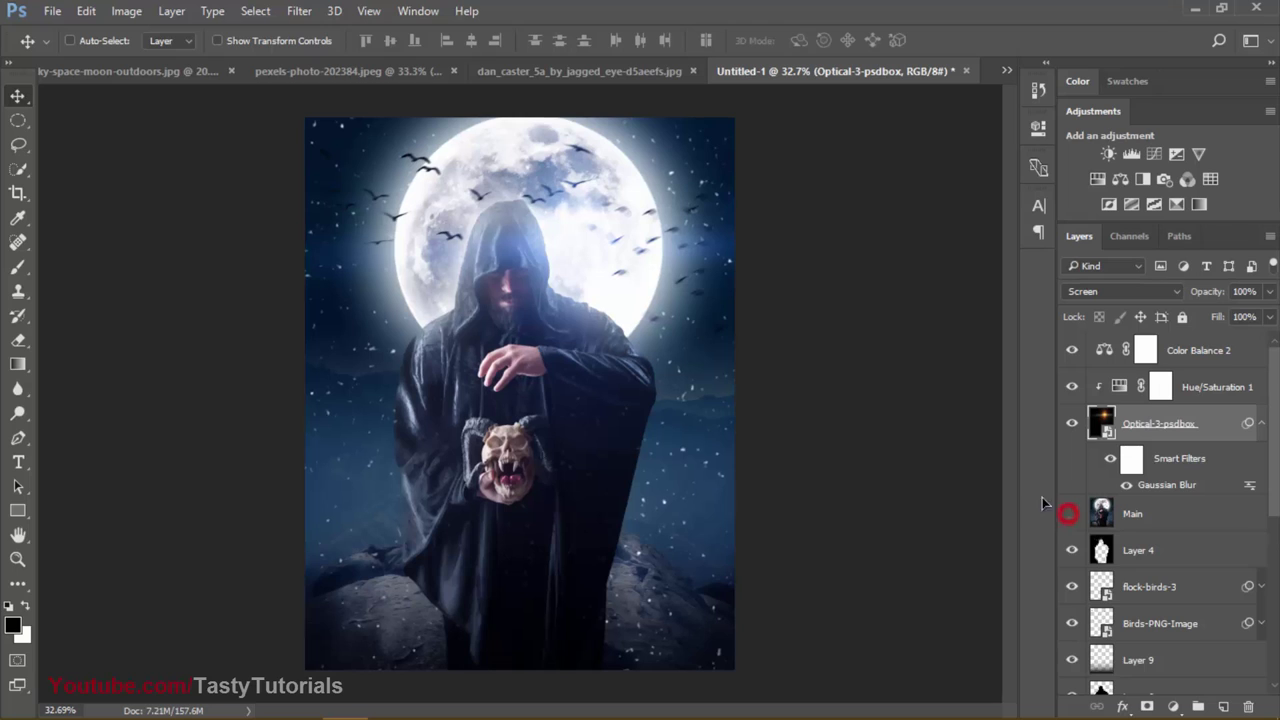
# Step: Select the flock-birds-3 and Birds-PNG-Image layers, then toggle Color Balance 2 to compare
pyautogui.scroll(-1, 1185, 513)
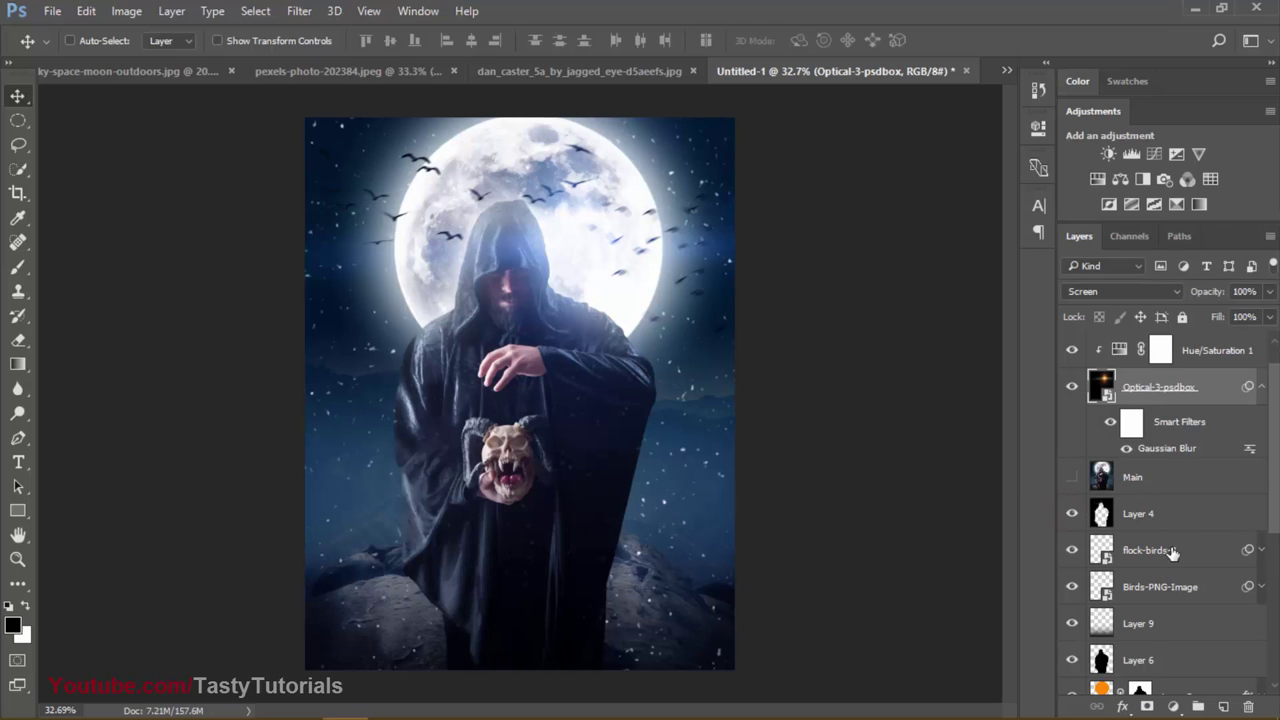
pyautogui.click(1172, 552)
pyautogui.keyDown('shift'); pyautogui.click(1172, 586); pyautogui.keyUp('shift')
pyautogui.scroll(-3, 1172, 571)
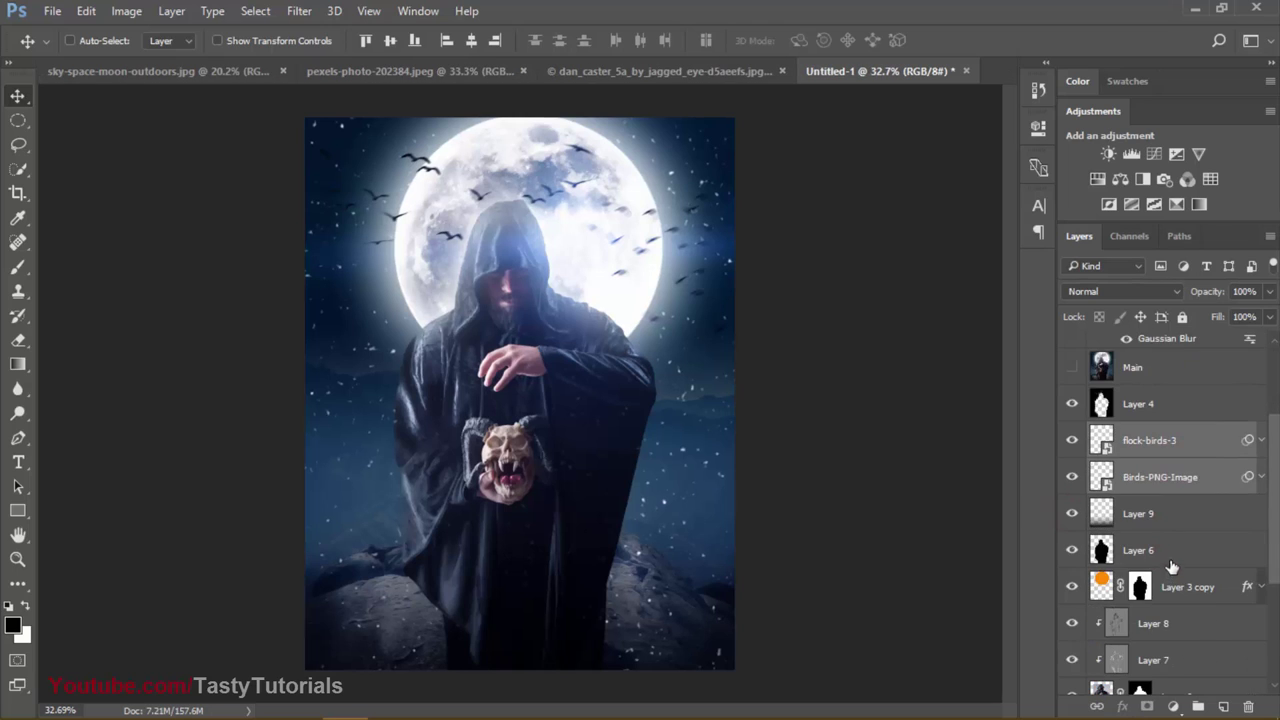
pyautogui.scroll(4, 1172, 566)
pyautogui.scroll(-1, 723, 401)
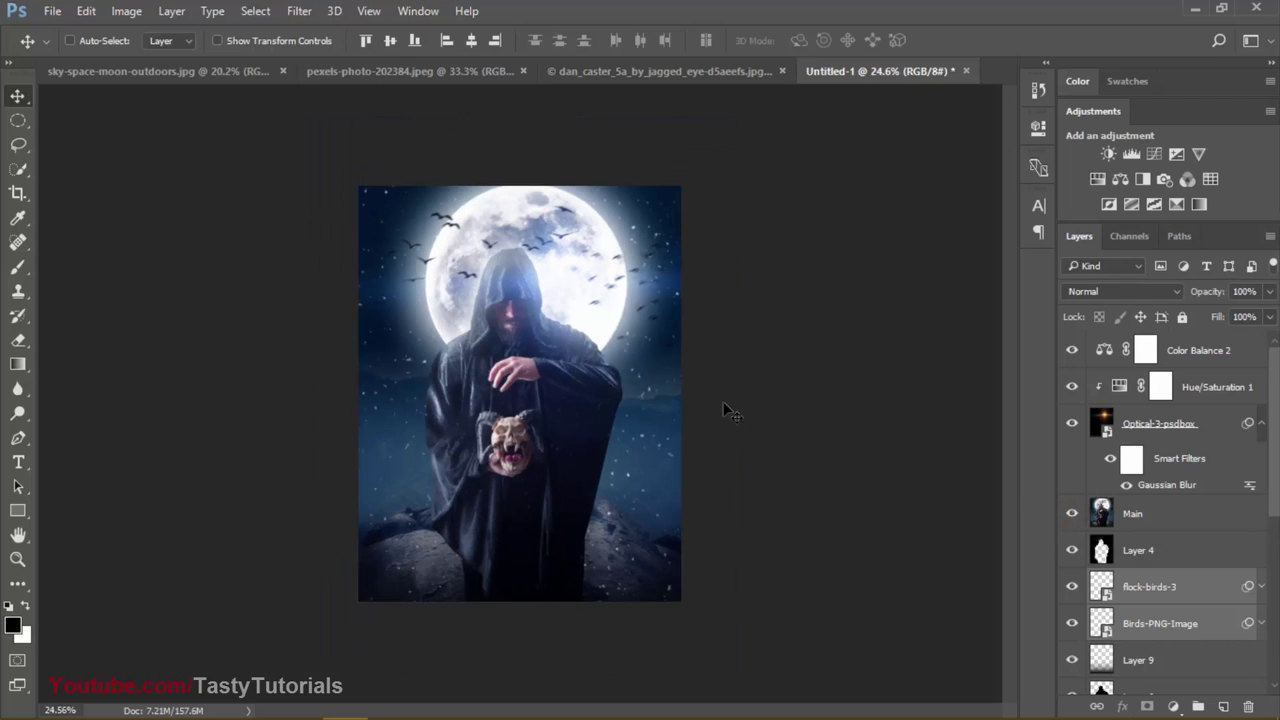
pyautogui.scroll(2, 522, 360)
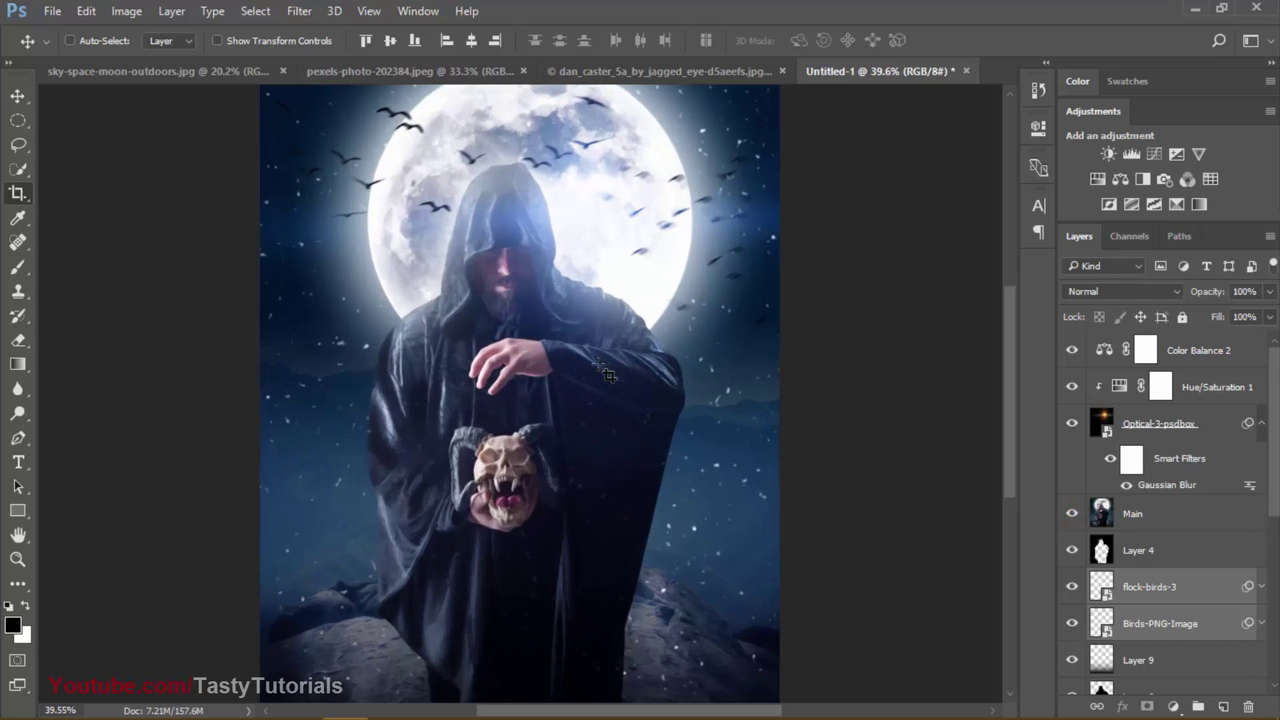
pyautogui.scroll(-2, 600, 372)
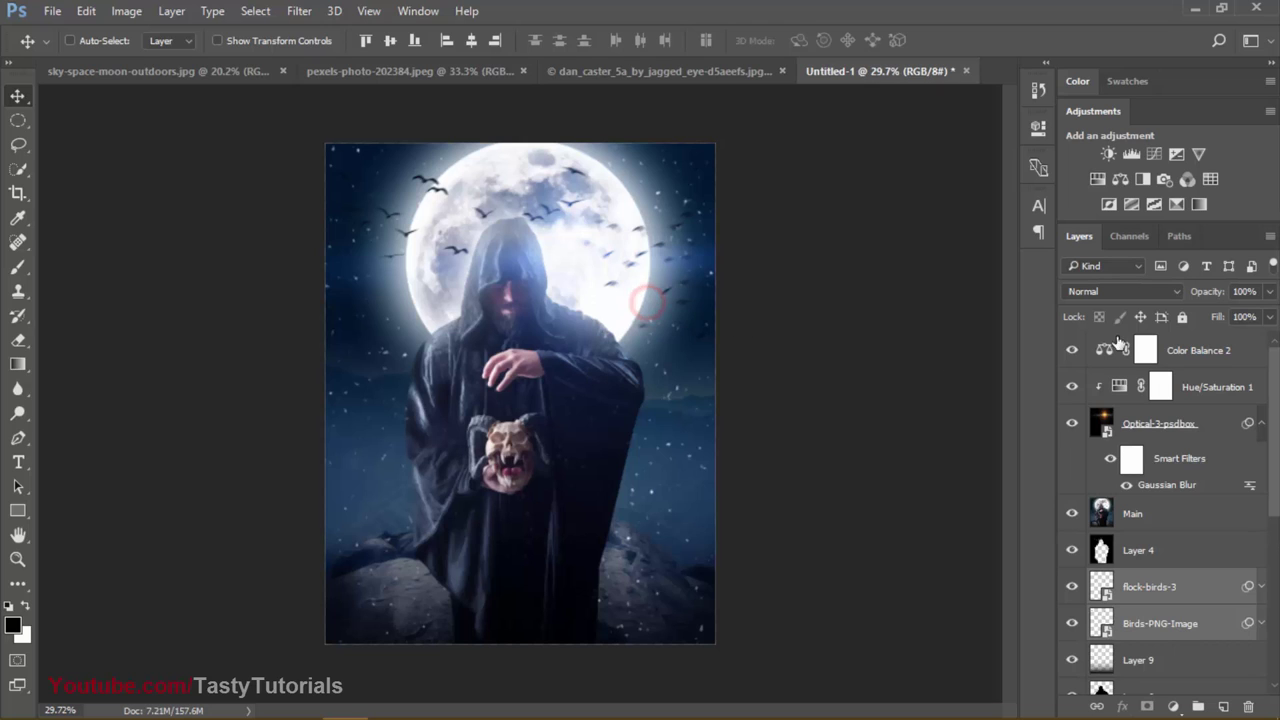
pyautogui.click(1205, 348)
pyautogui.click(1072, 351)
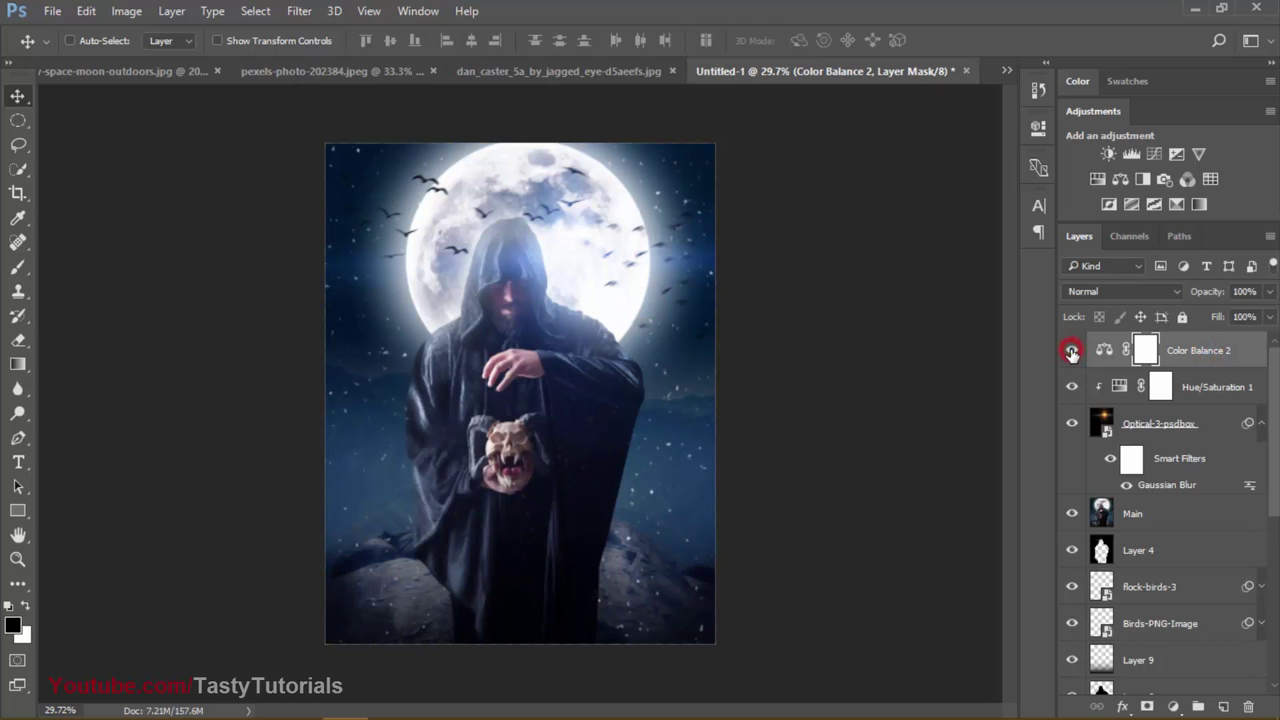
# Step: Stamp visible layers into Layer 11 and set Camera Raw Contrast +13, Shadows -2, Blacks +13, Exposure -0.10
pyautogui.hotkey('ctrl', 'shift', 'alt', 'e')
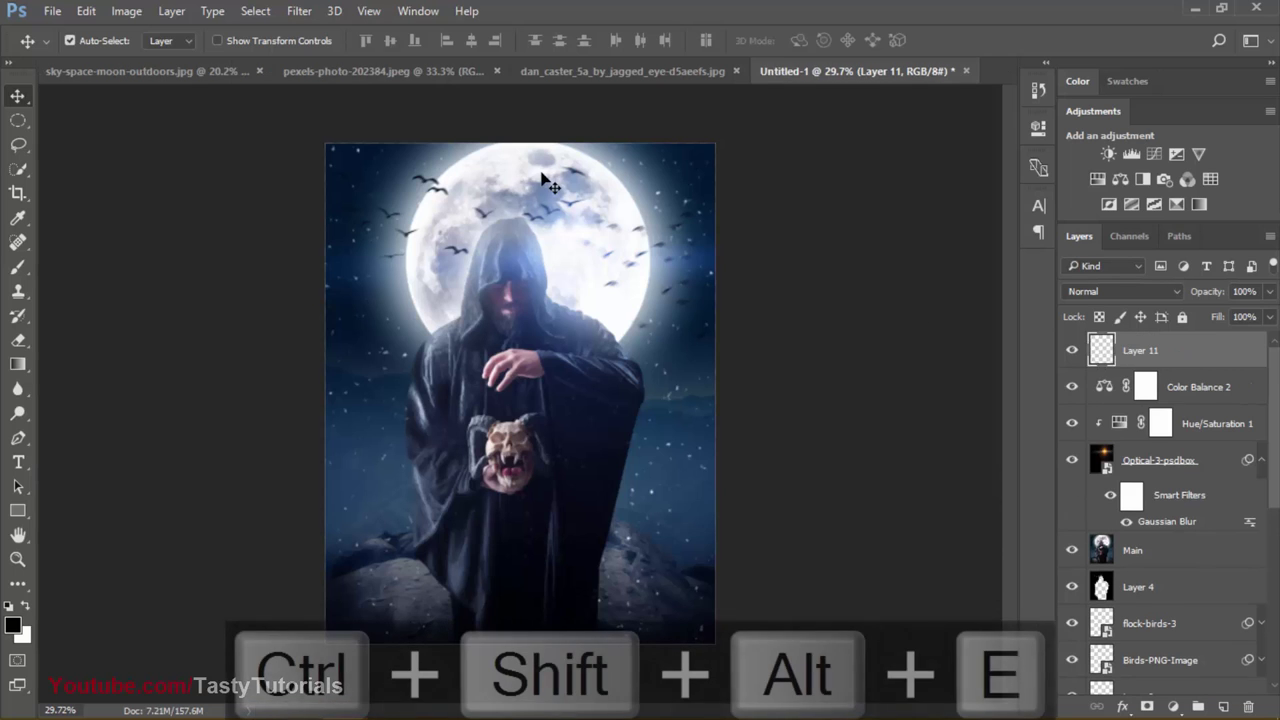
pyautogui.click(300, 11)
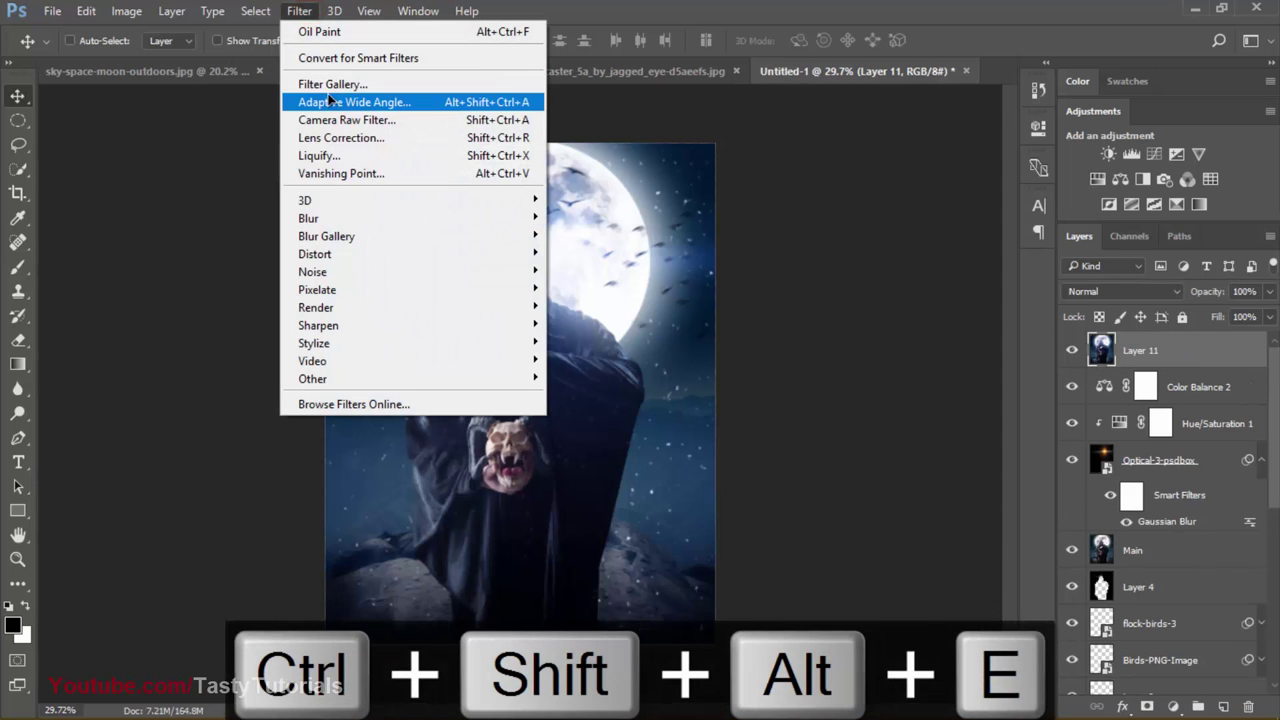
pyautogui.click(335, 118)
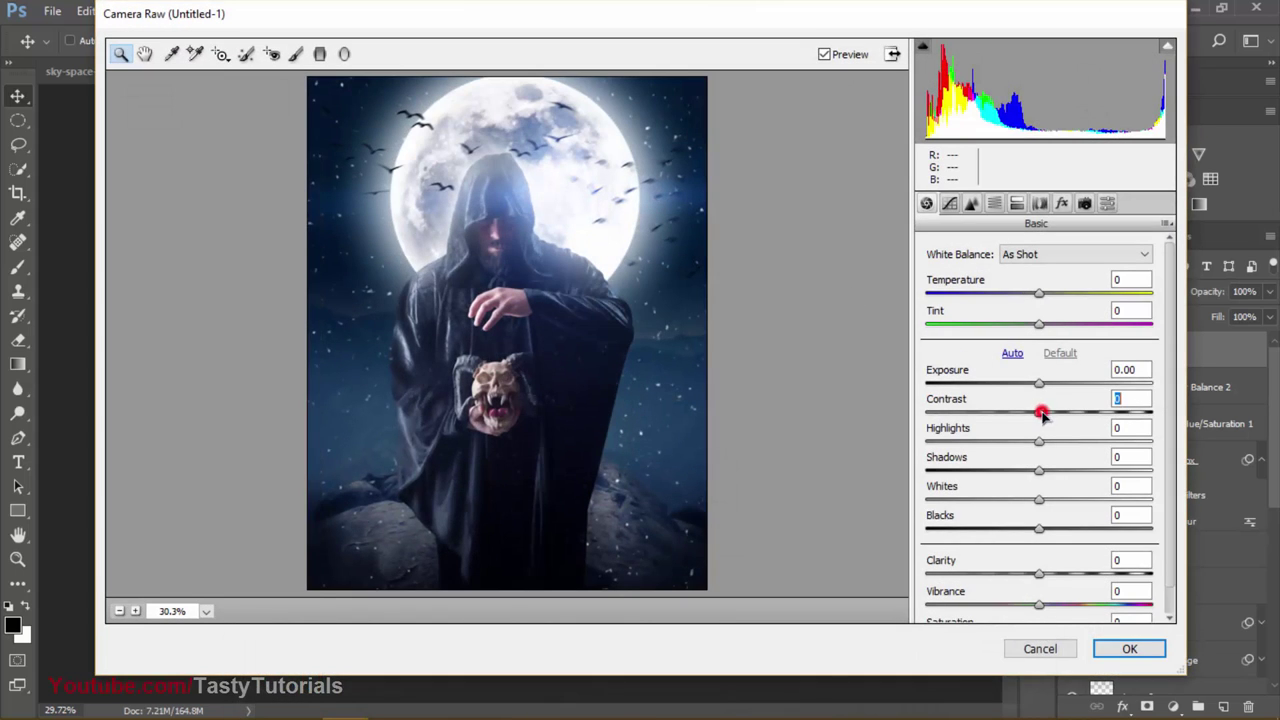
pyautogui.moveTo(1040, 412); pyautogui.dragTo(1053, 411)
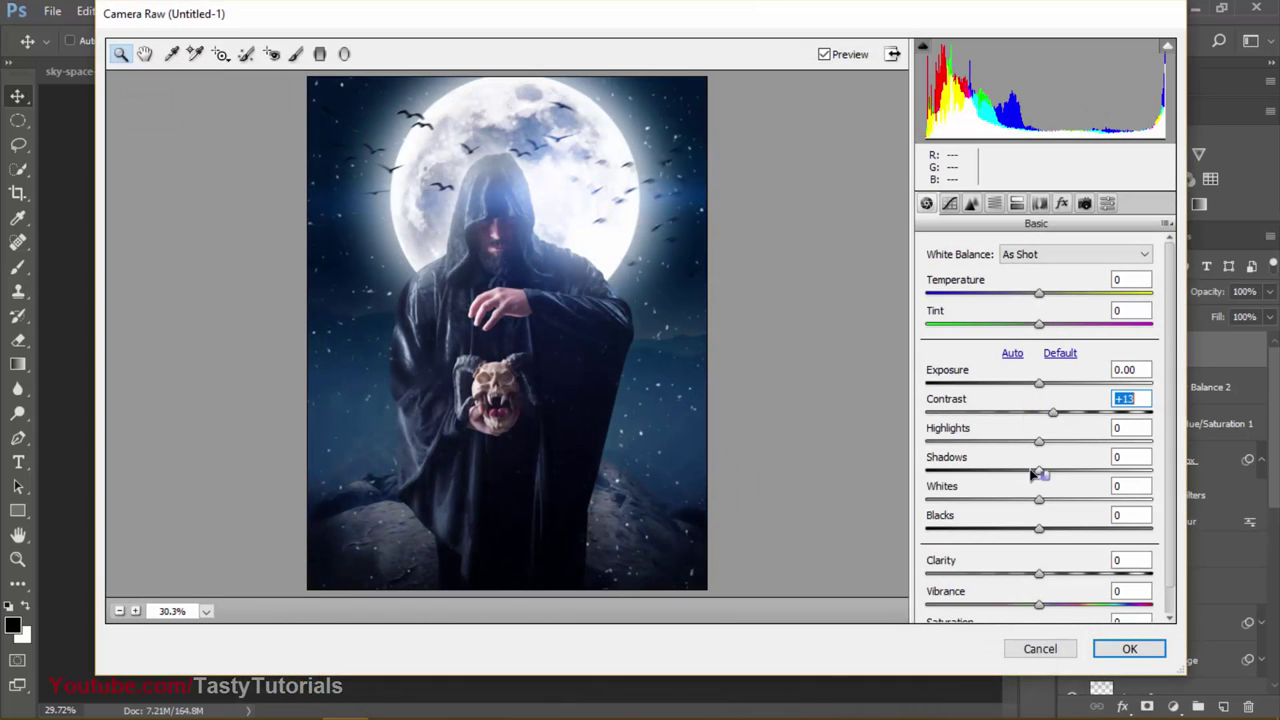
pyautogui.moveTo(1040, 473); pyautogui.dragTo(1038, 477)
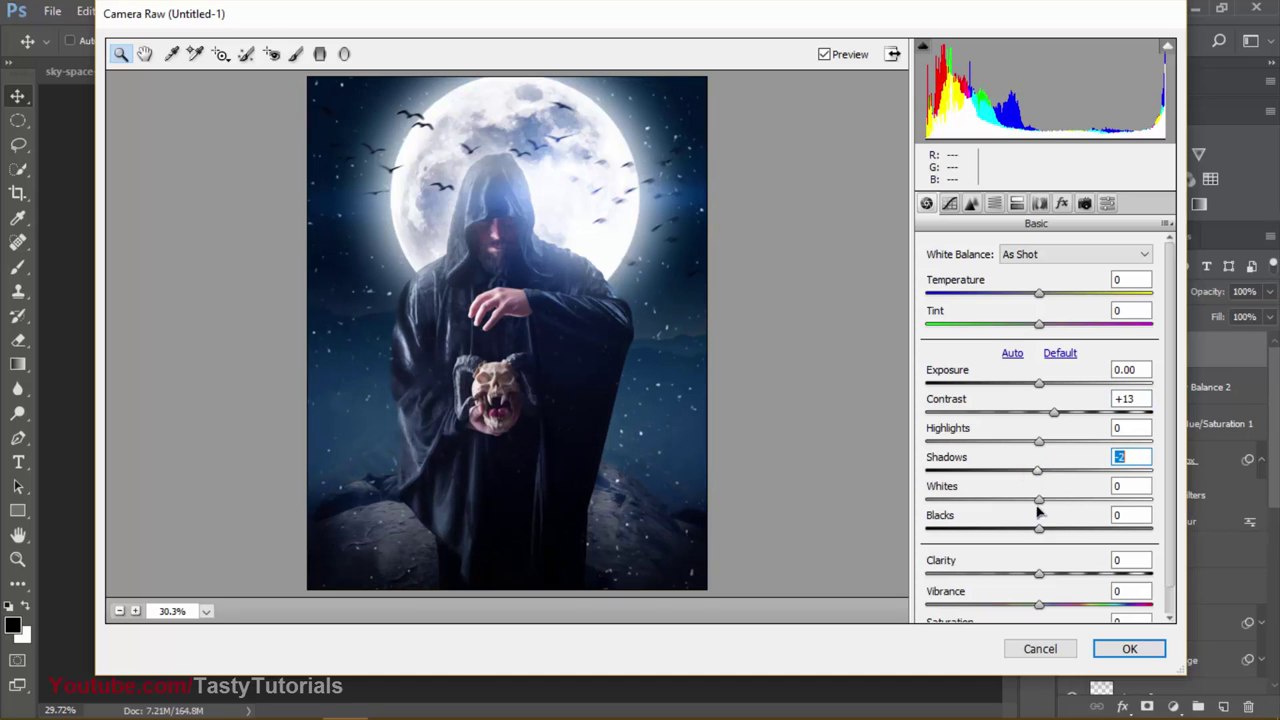
pyautogui.moveTo(1040, 531); pyautogui.dragTo(1056, 530)
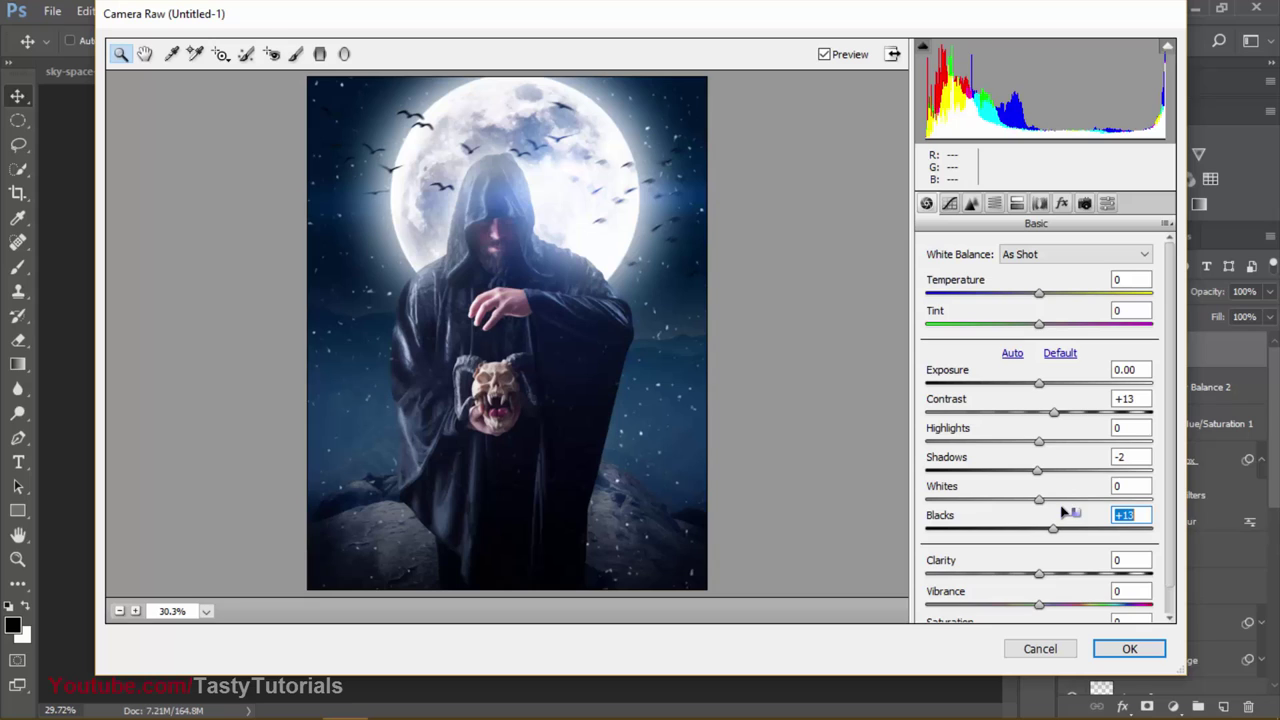
pyautogui.click(1040, 387)
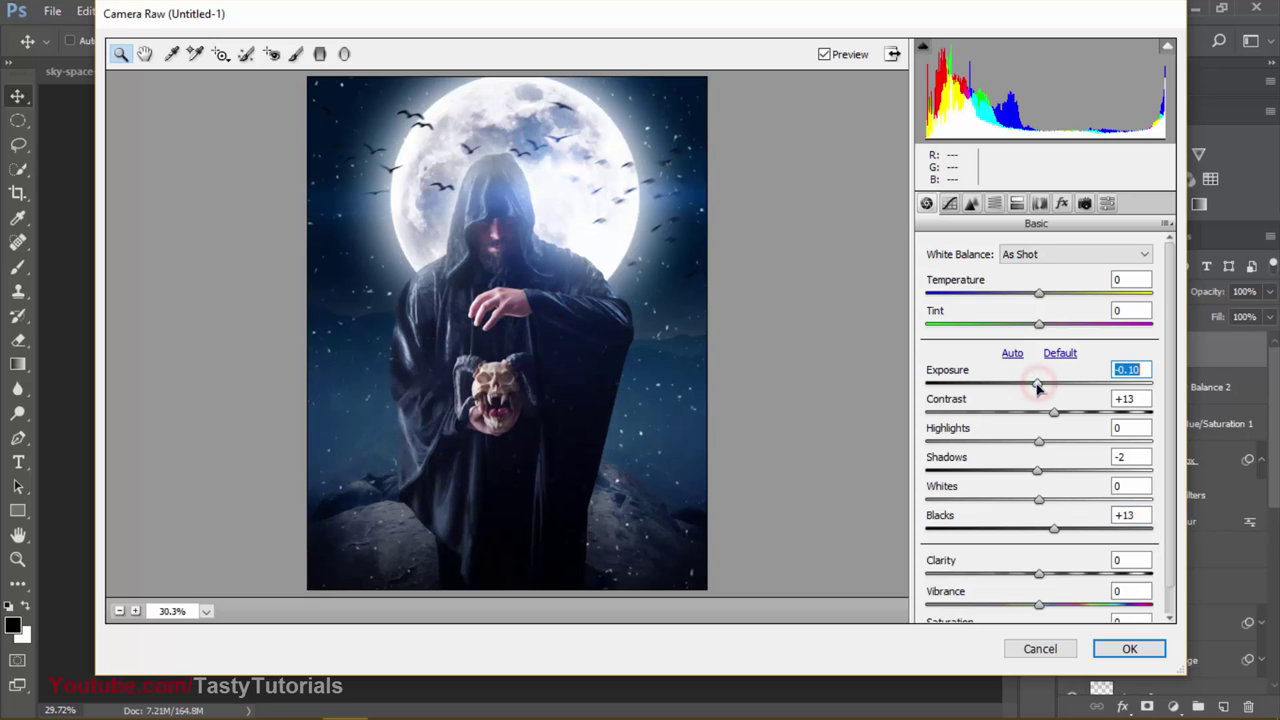
pyautogui.moveTo(1040, 294); pyautogui.dragTo(1050, 346)
# Step: Raise the Camera Raw sharpening Amount to 108 in the Detail panel
pyautogui.click(949, 203)
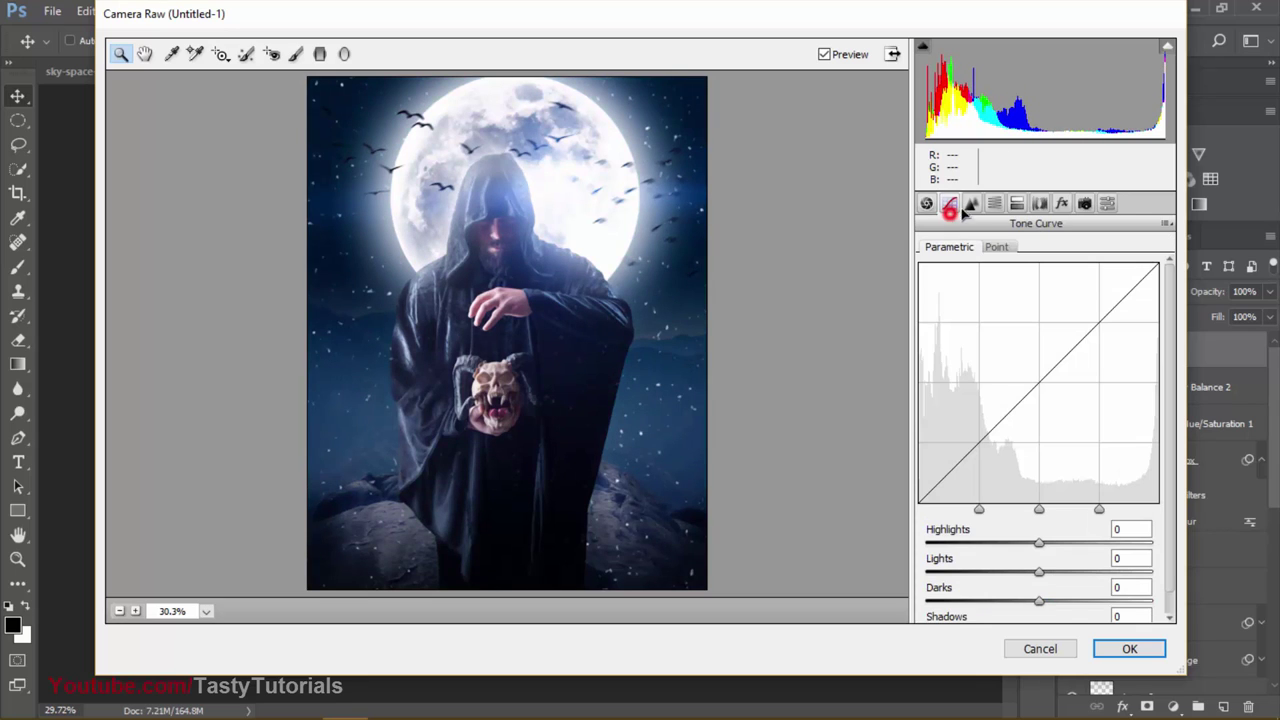
pyautogui.click(1166, 291)
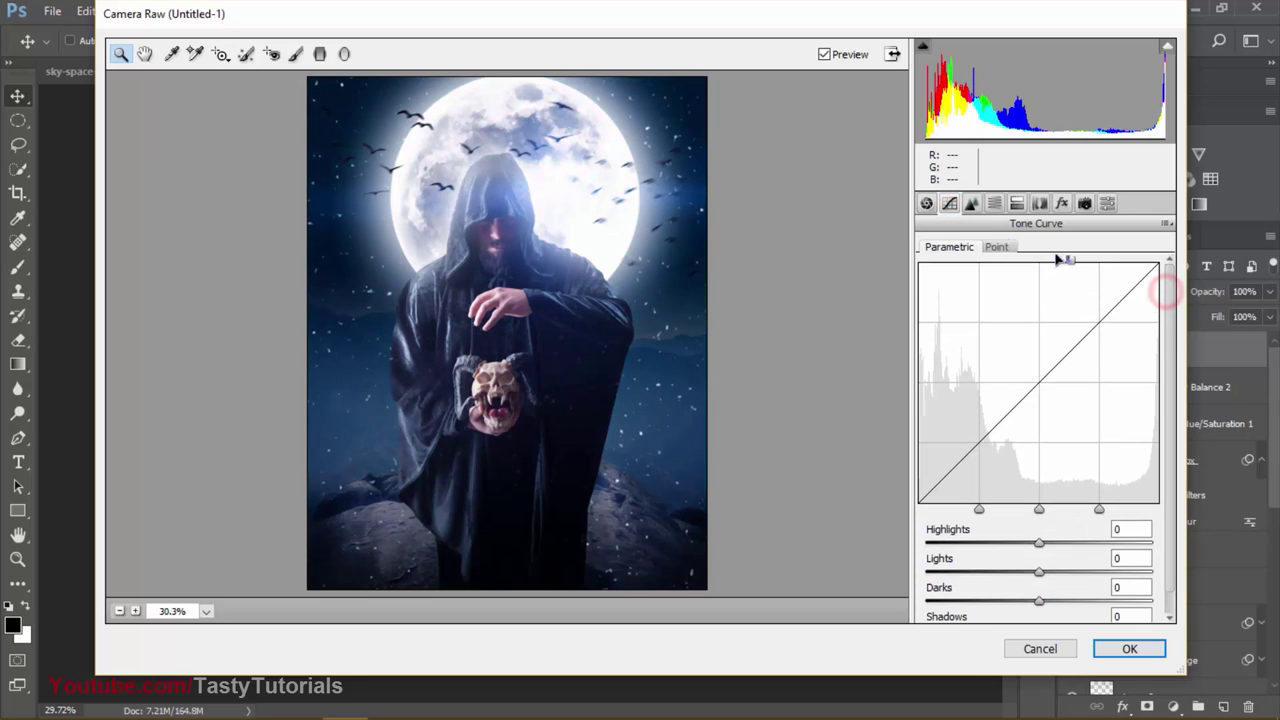
pyautogui.click(973, 204)
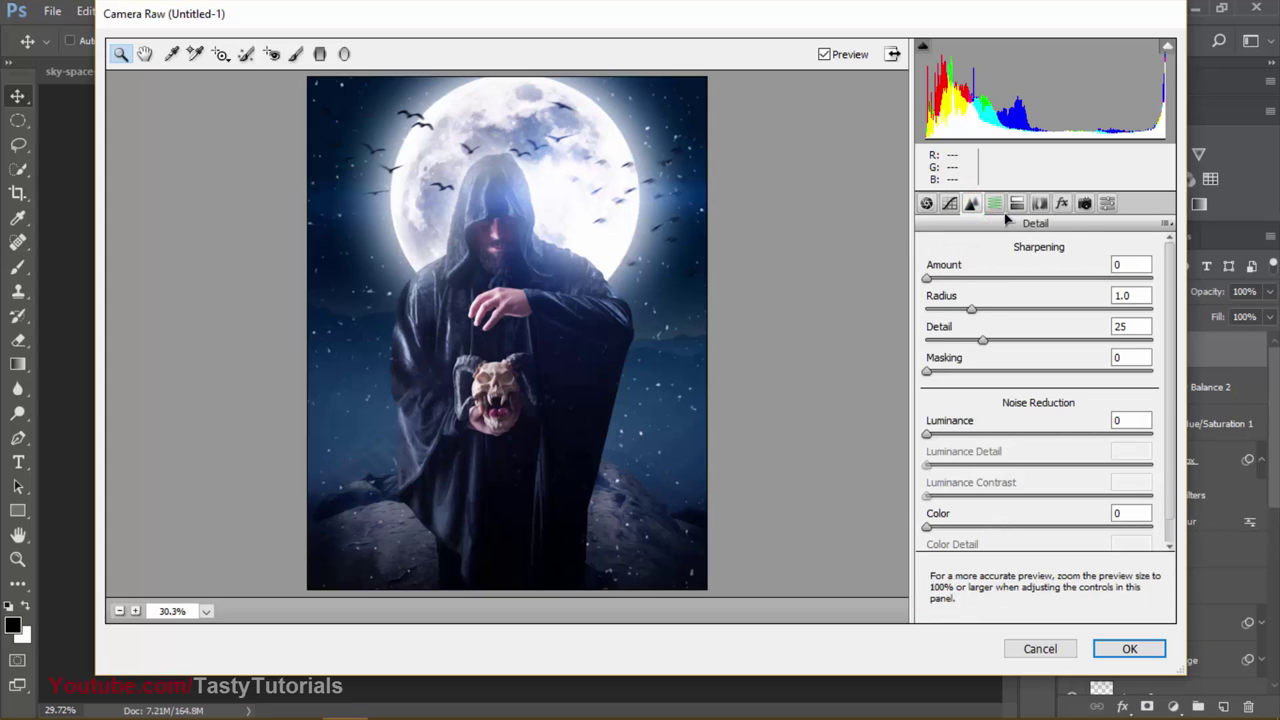
pyautogui.click(995, 203)
pyautogui.click(968, 202)
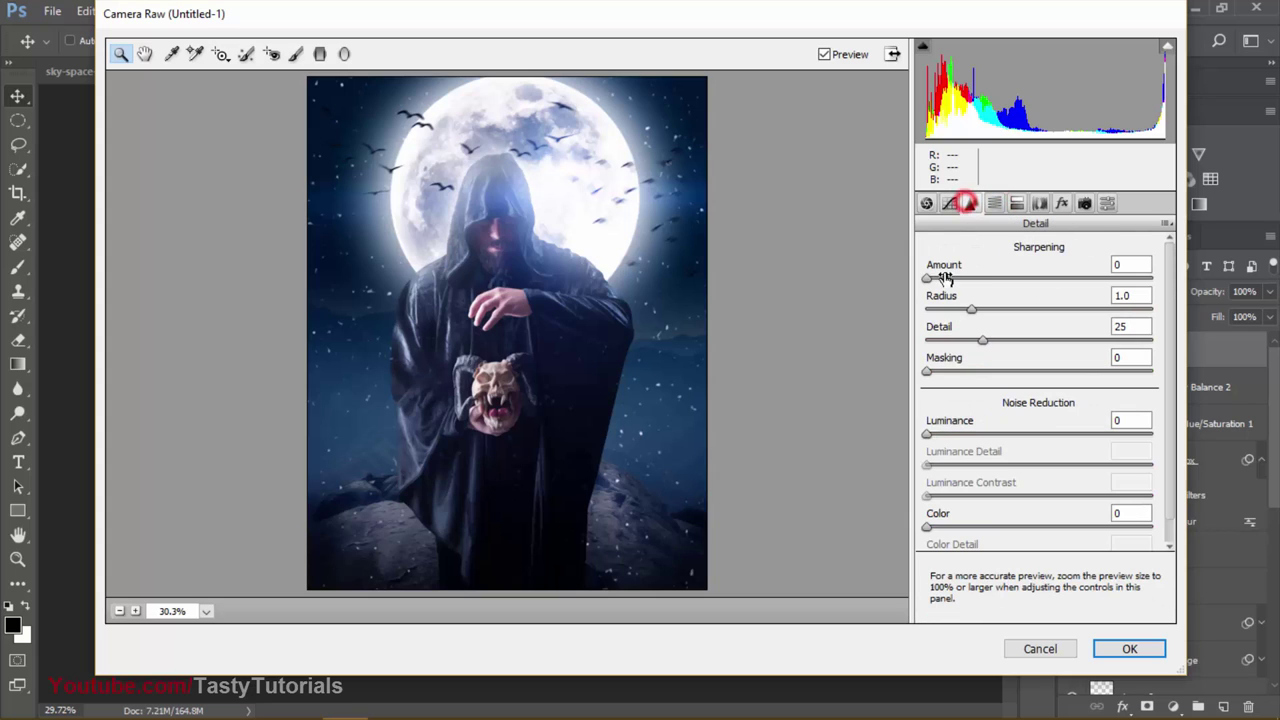
pyautogui.moveTo(935, 277); pyautogui.dragTo(1094, 289)
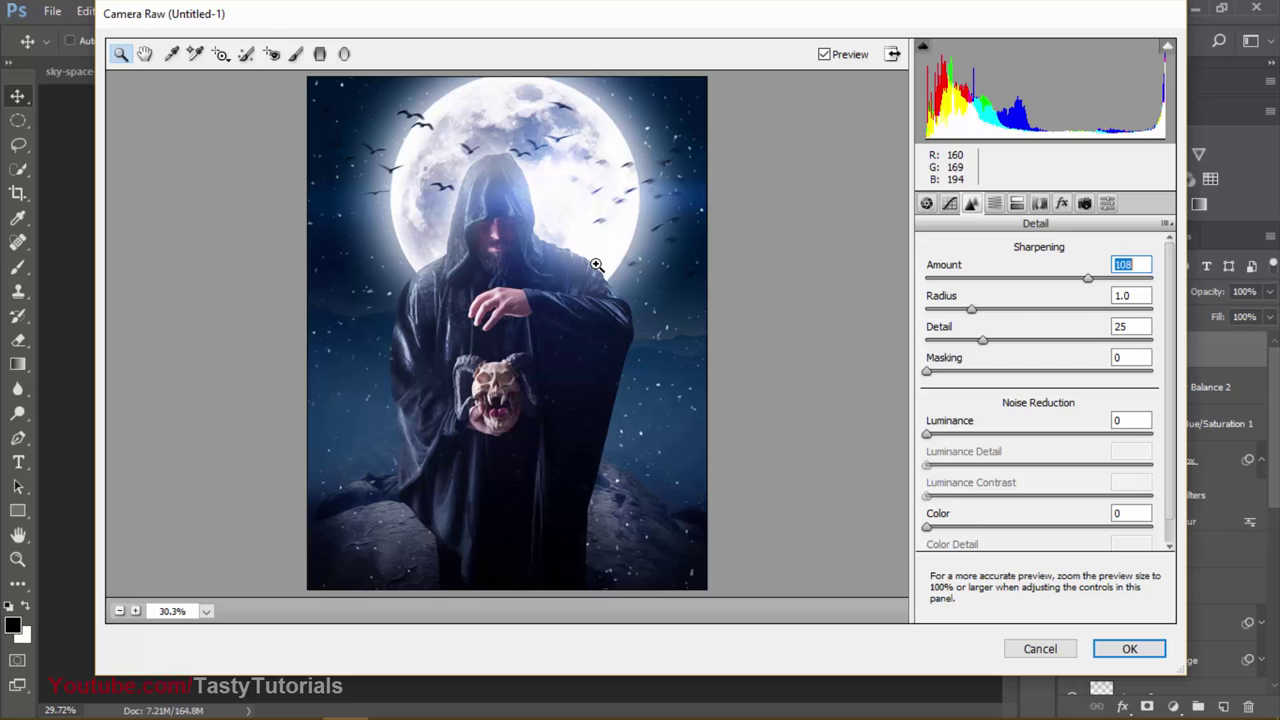
# Step: Inspect the hood close up, lower sharpening Amount to 84, and zoom the preview back out
pyautogui.click(485, 196)
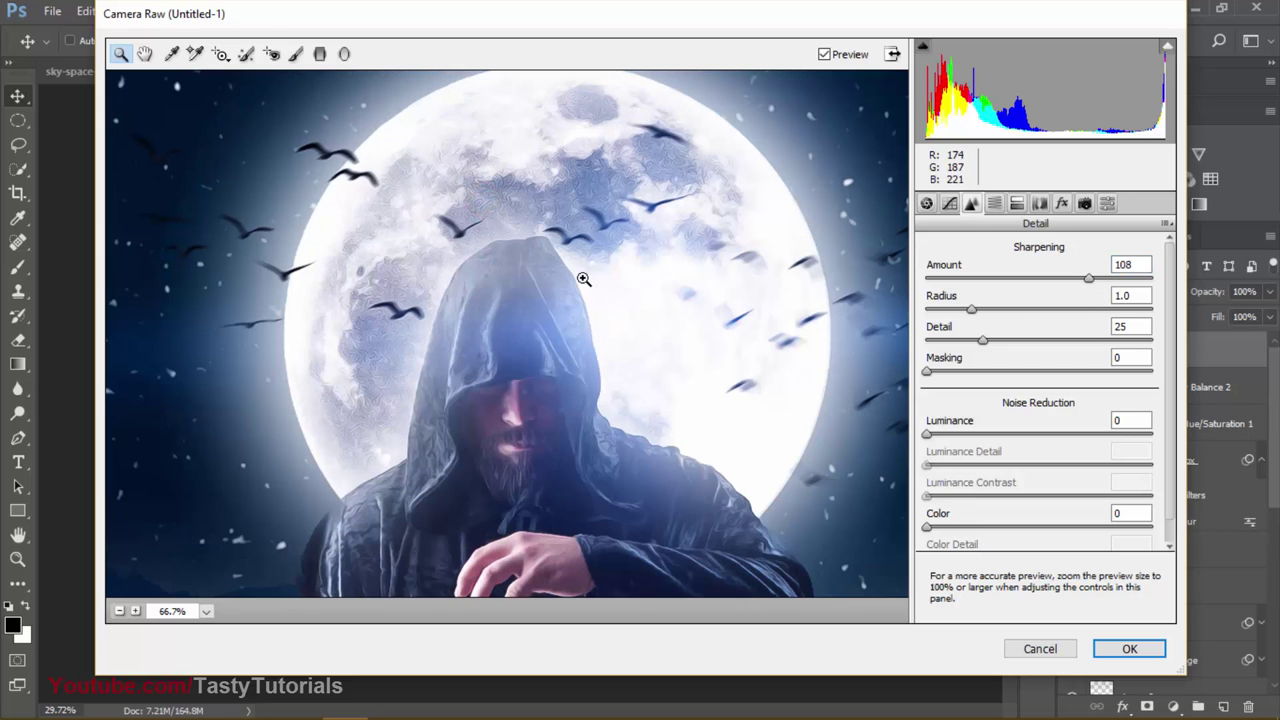
pyautogui.scroll(-5, 583, 290)
pyautogui.scroll(5, 583, 292)
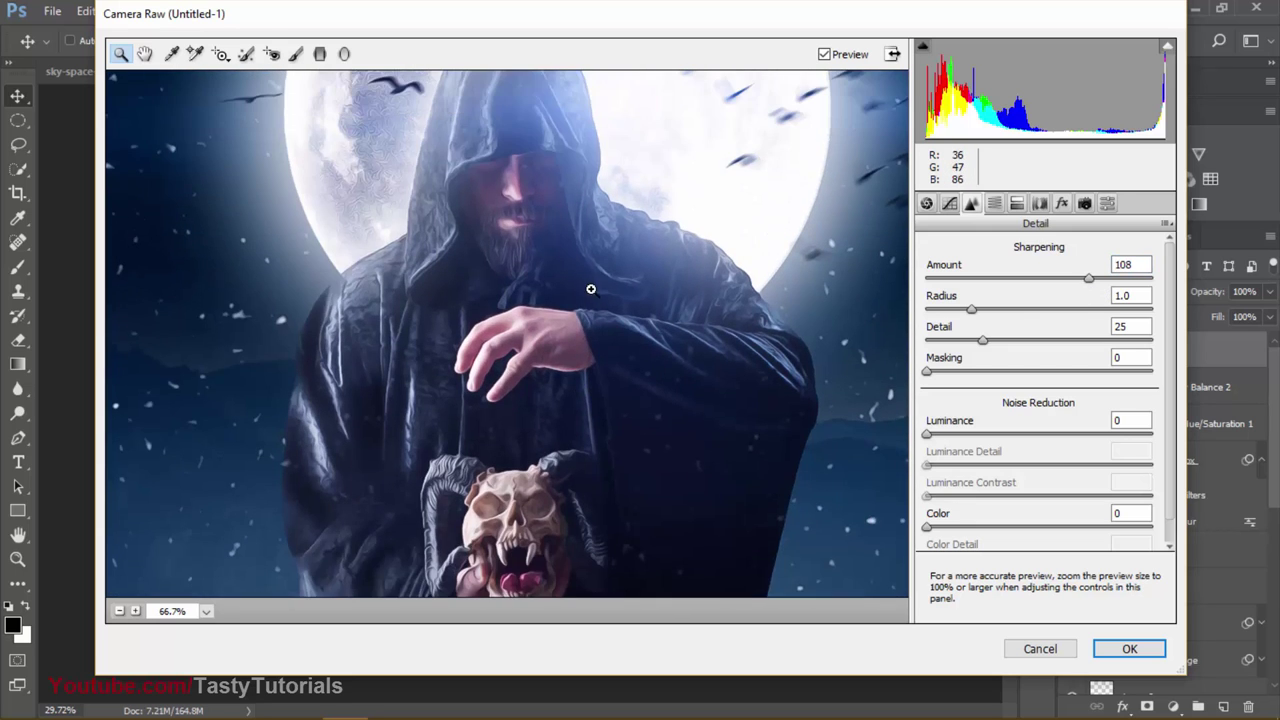
pyautogui.moveTo(1088, 282); pyautogui.dragTo(1038, 284)
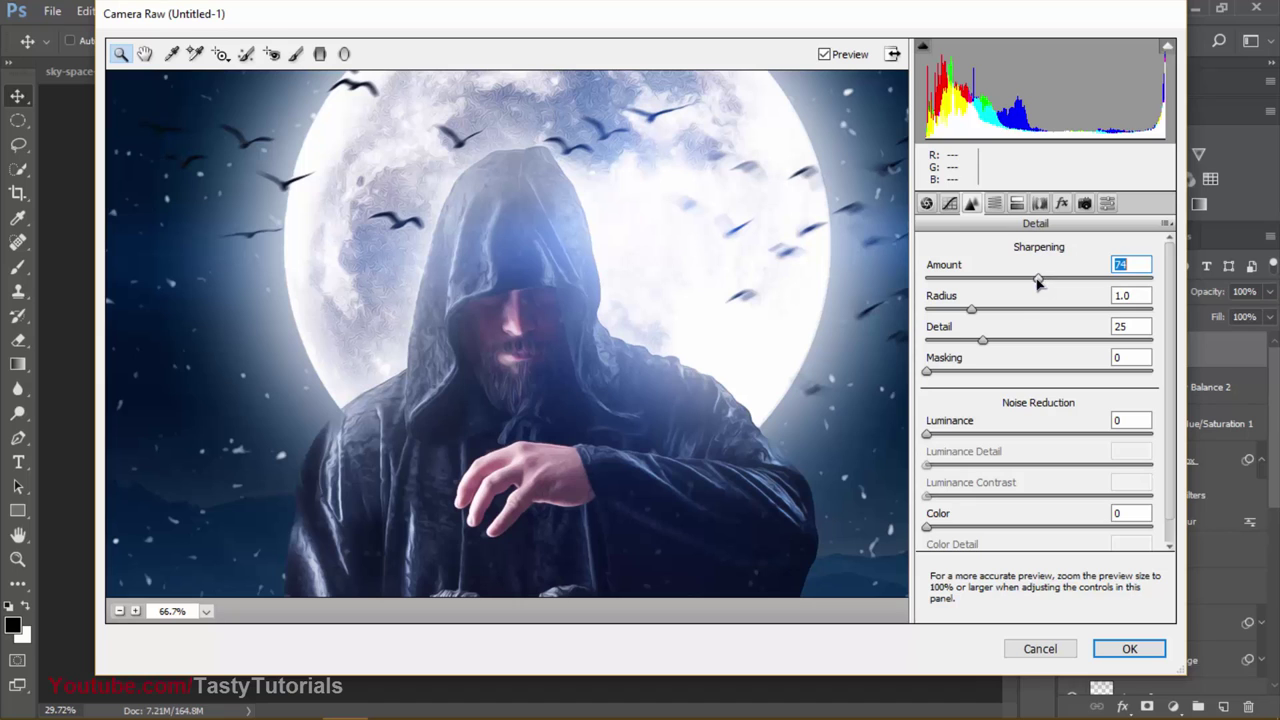
pyautogui.click(1062, 203)
pyautogui.scroll(-7, 529, 423)
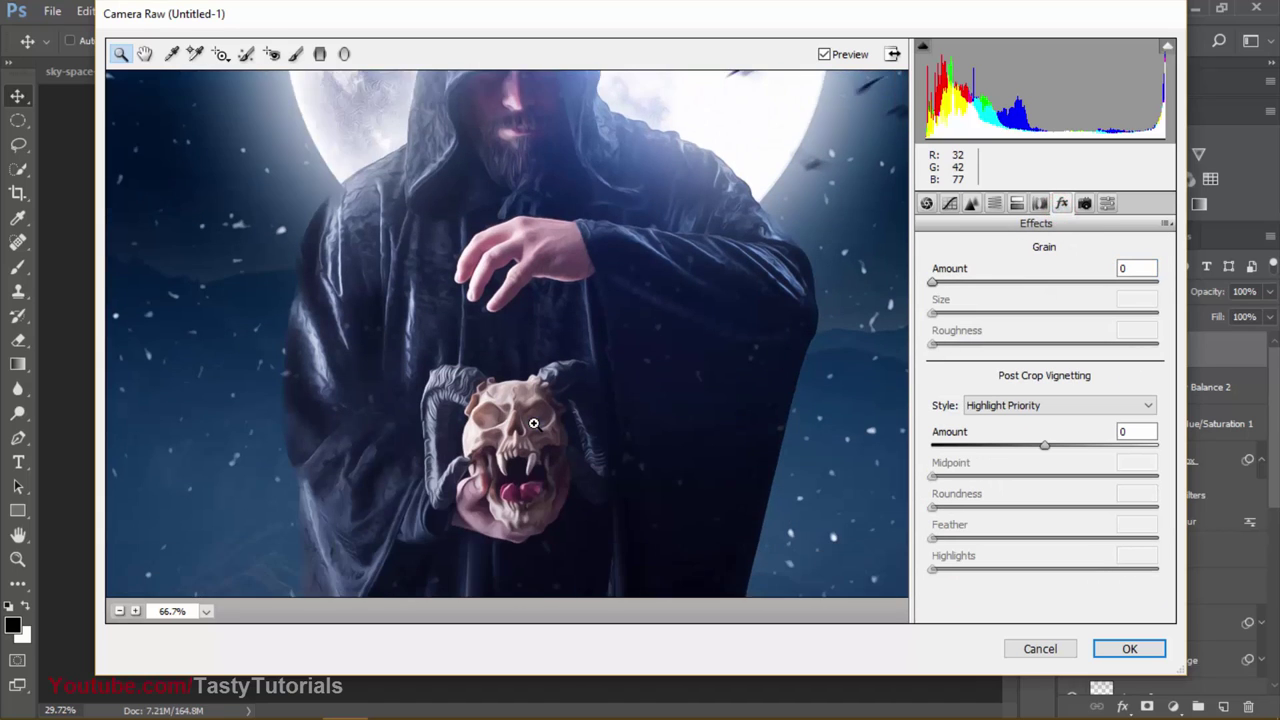
pyautogui.click(119, 610)
# Step: Add a -20 post-crop vignette with Midpoint 67, Roughness -41, Feather 45, leaving no grain
pyautogui.click(119, 610)
pyautogui.click(119, 610)
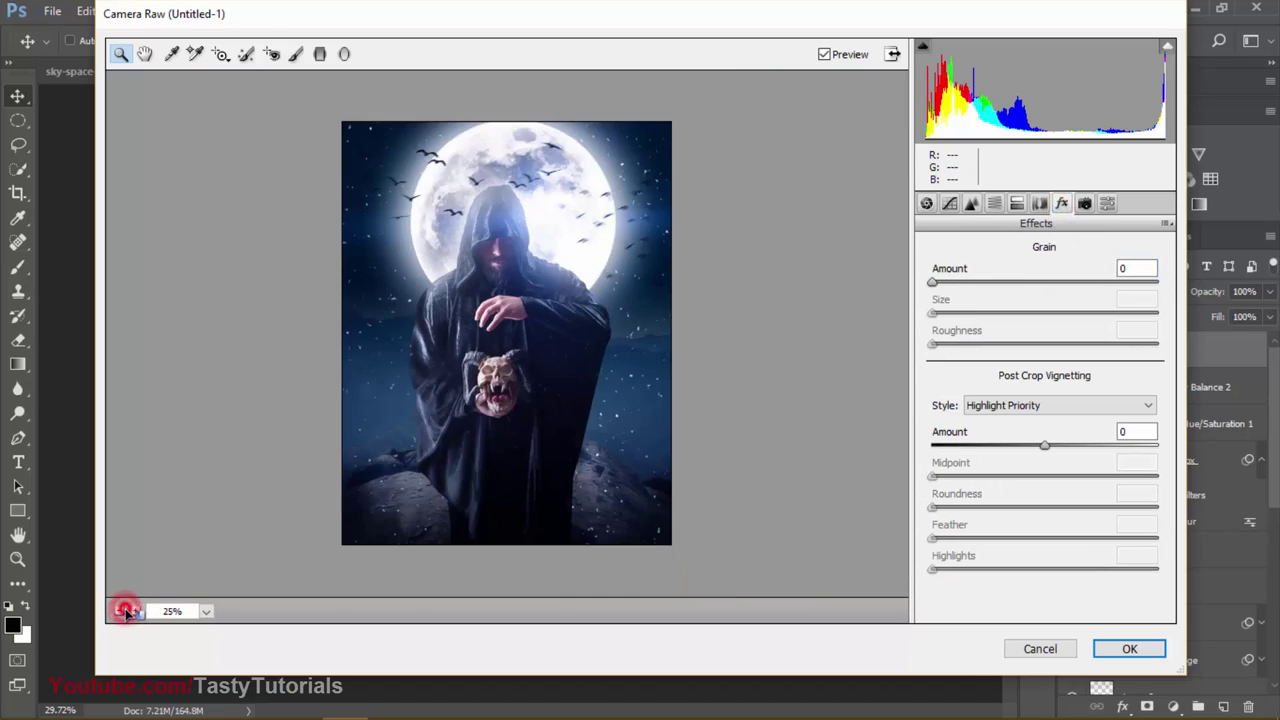
pyautogui.moveTo(1044, 448); pyautogui.dragTo(1040, 542)
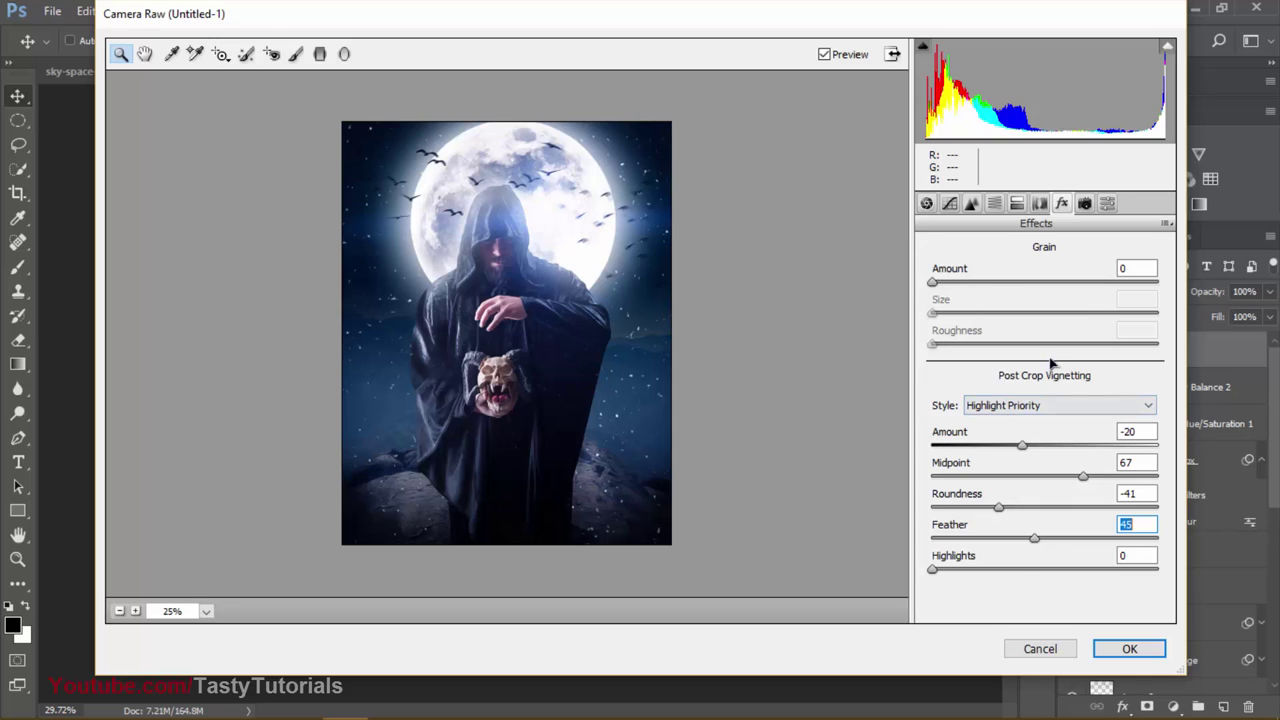
pyautogui.click(934, 570)
pyautogui.moveTo(934, 285)
pyautogui.mouseDown()
pyautogui.moveTo(955, 287)
pyautogui.moveTo(911, 295)
pyautogui.mouseUp()
pyautogui.click(1062, 203)
# Step: Nudge the Basic Temperature to -3 and apply the Camera Raw filter
pyautogui.click(1040, 204)
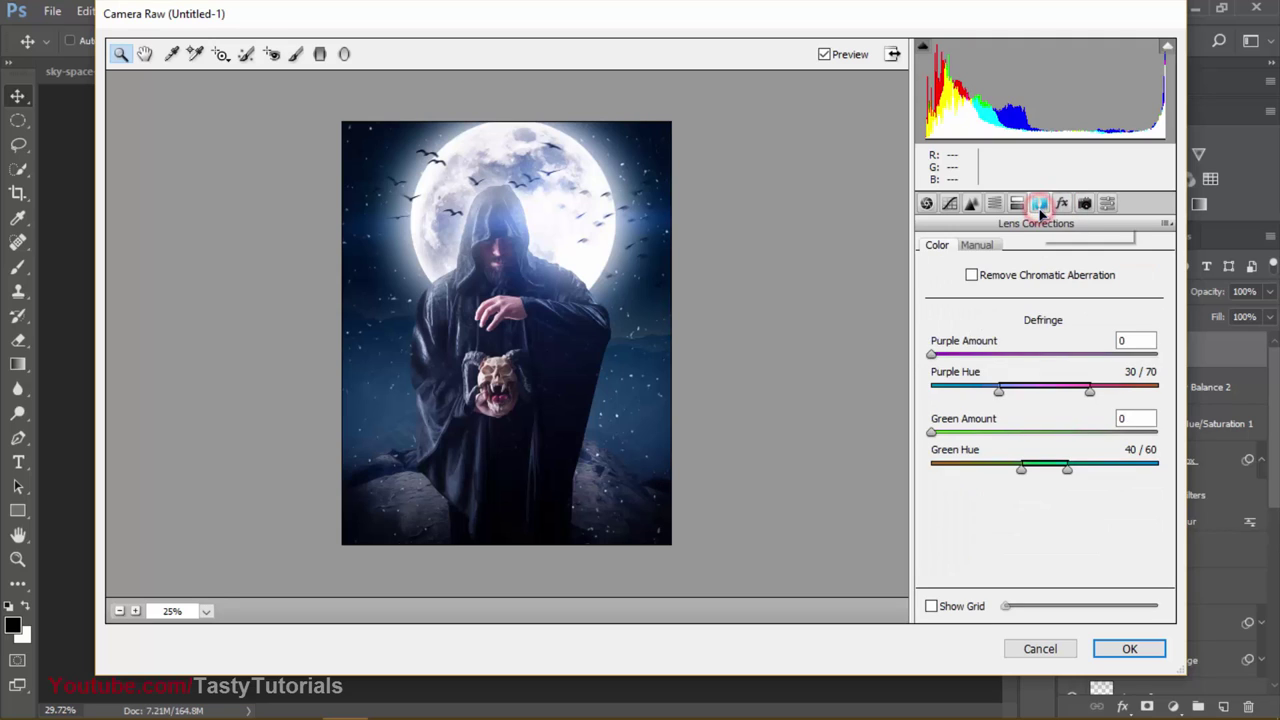
pyautogui.click(926, 203)
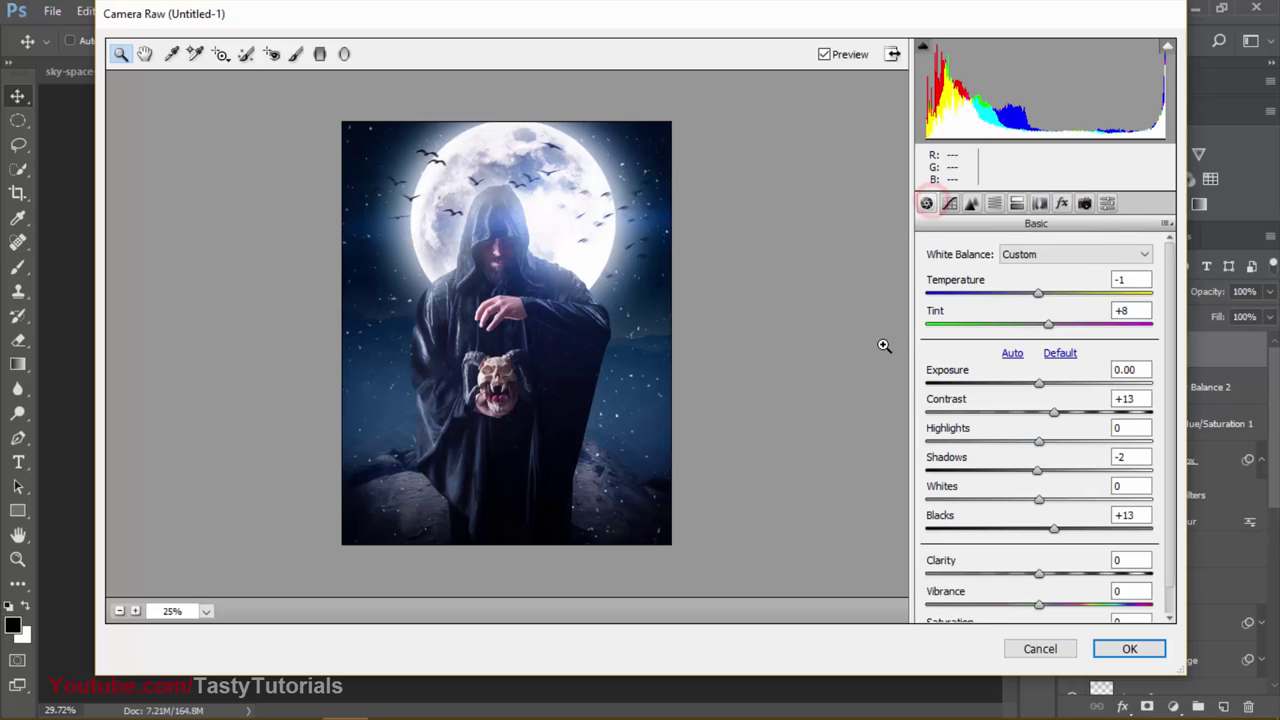
pyautogui.moveTo(1046, 296)
pyautogui.mouseDown()
pyautogui.moveTo(1057, 294)
pyautogui.moveTo(1038, 300)
pyautogui.mouseUp()
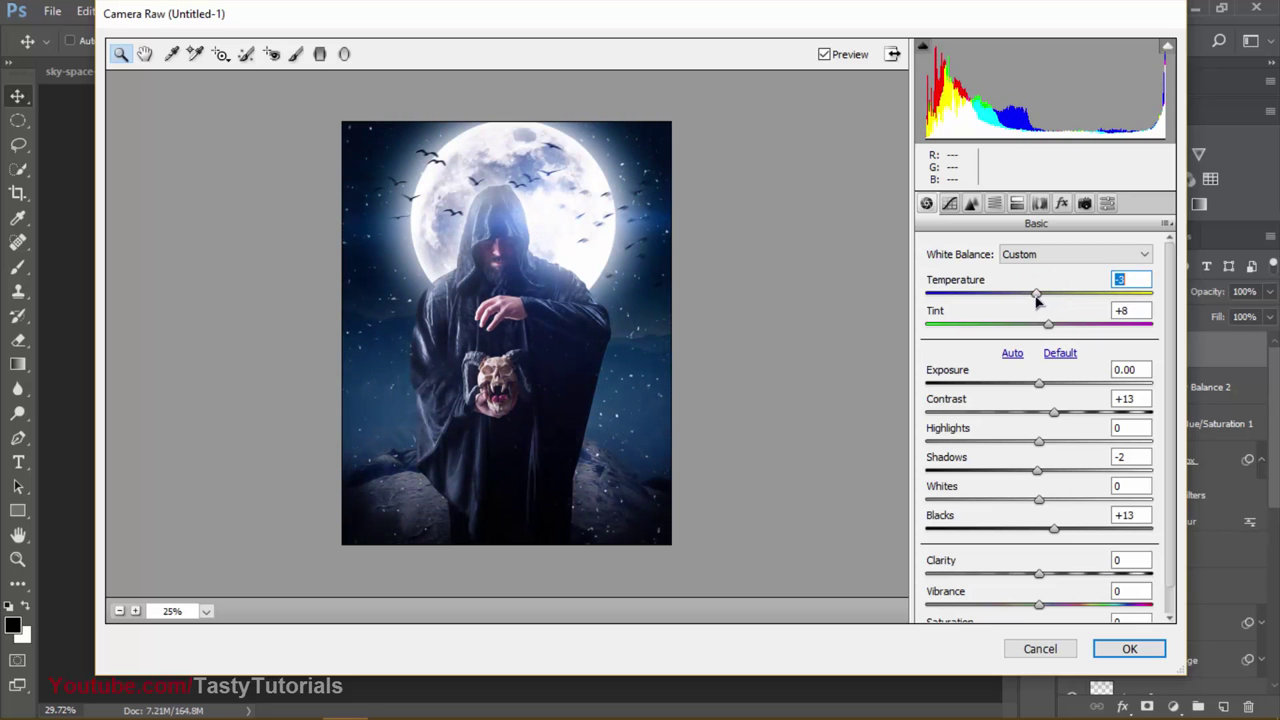
pyautogui.click(1128, 649)
# Step: Add a Curves adjustment layer above Layer 11 and pull the Red curve's midtones down
pyautogui.scroll(3, 500, 455)
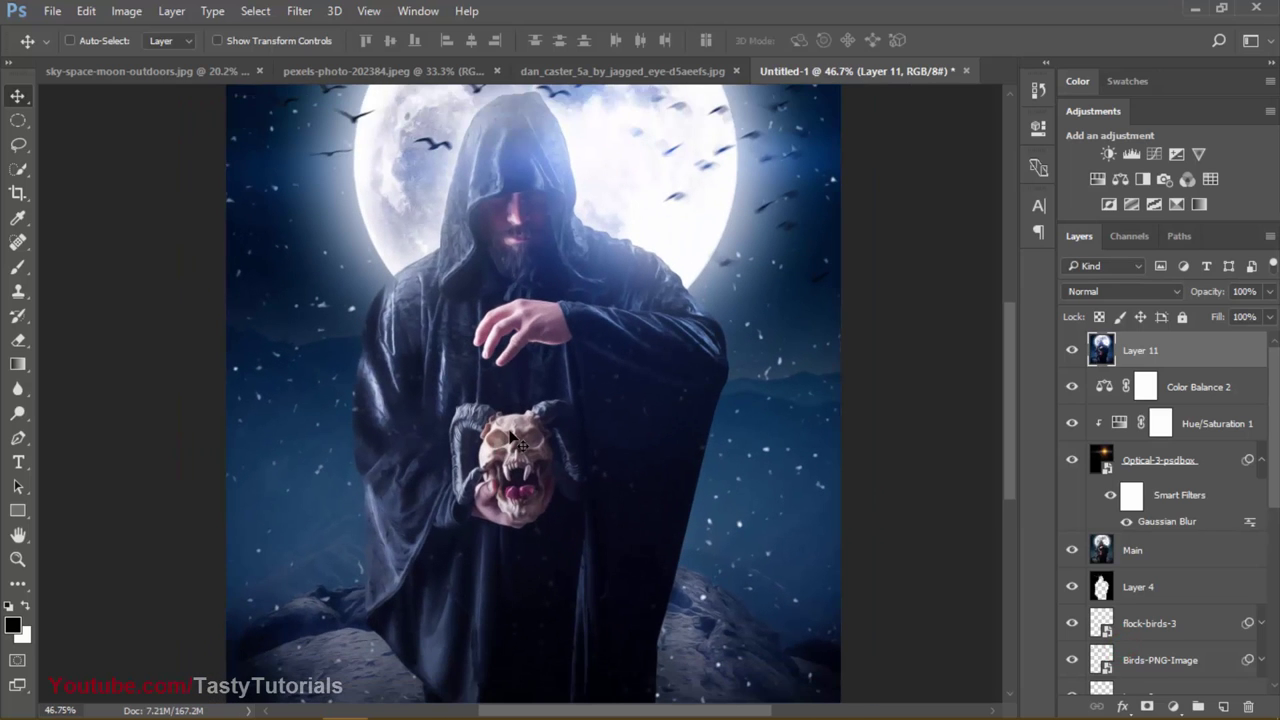
pyautogui.scroll(-2, 509, 431)
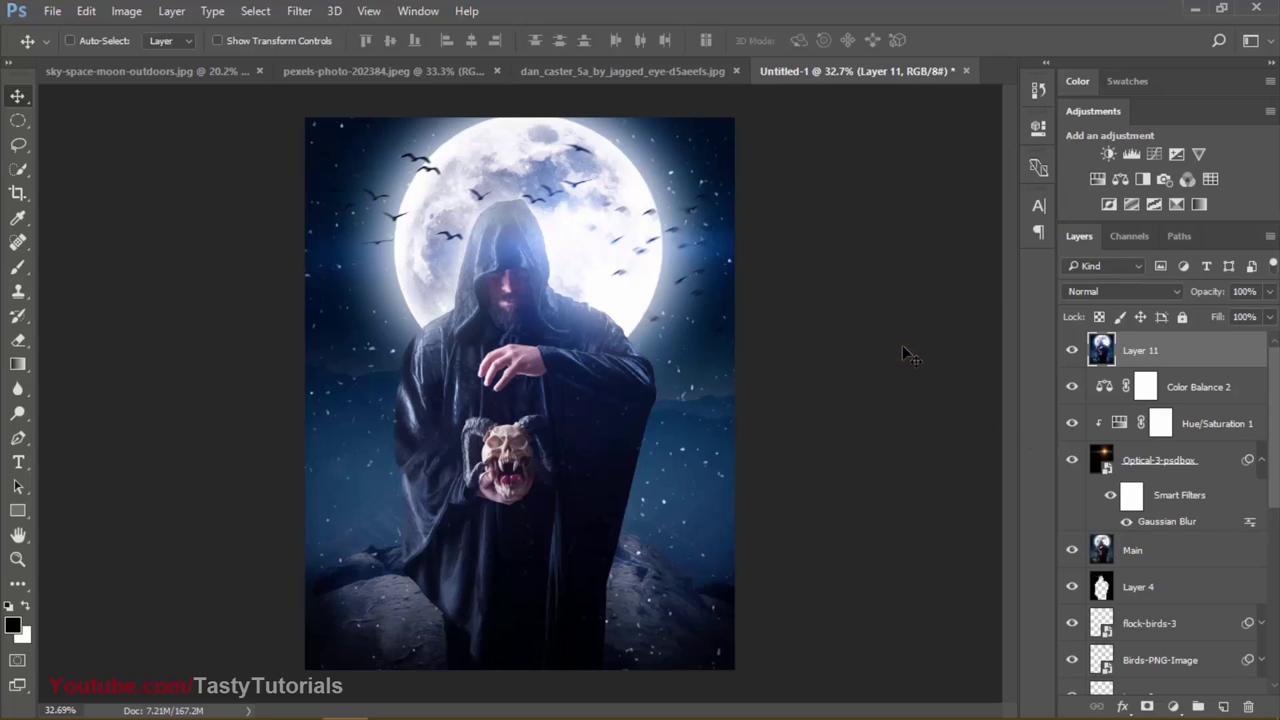
pyautogui.click(1154, 157)
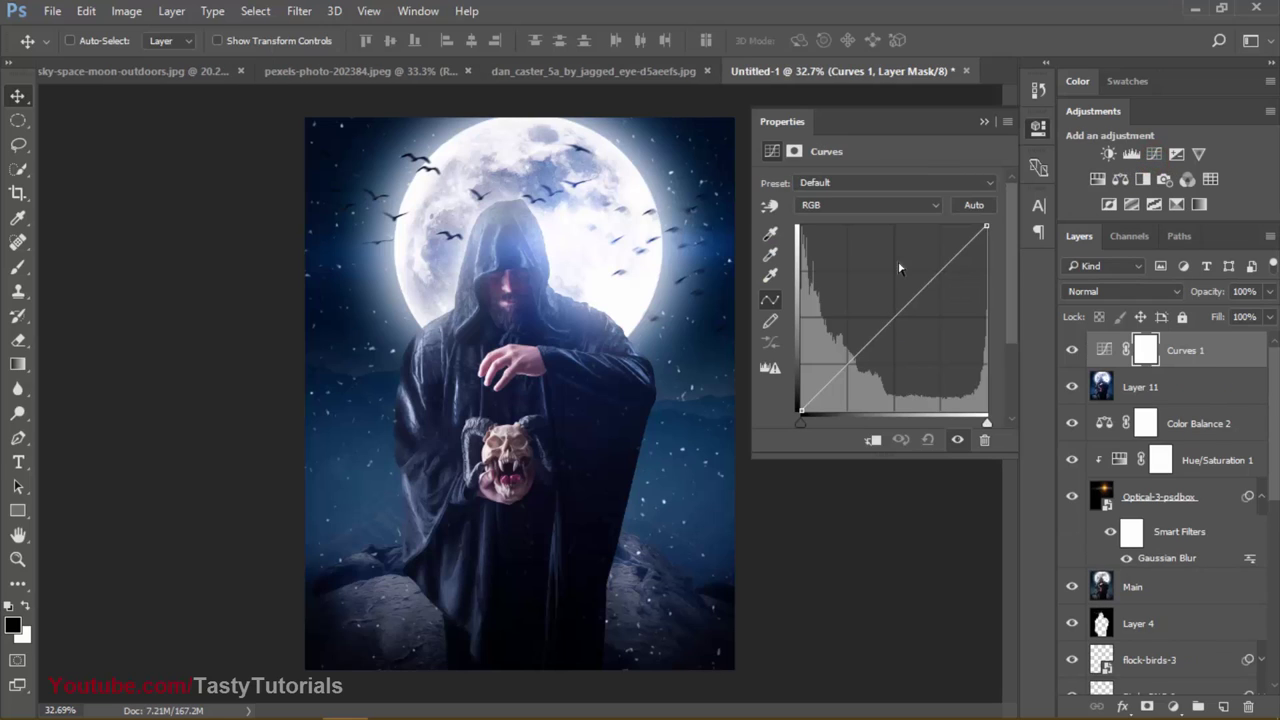
pyautogui.click(855, 206)
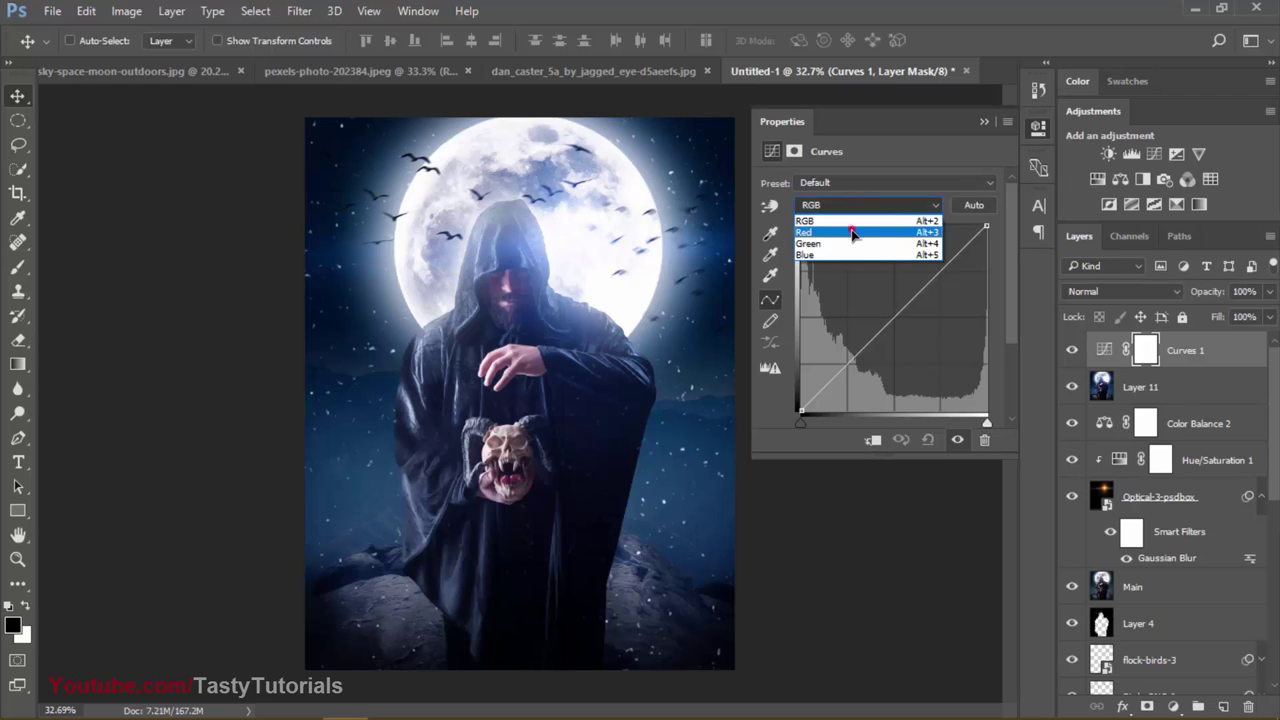
pyautogui.click(851, 229)
pyautogui.click(959, 257)
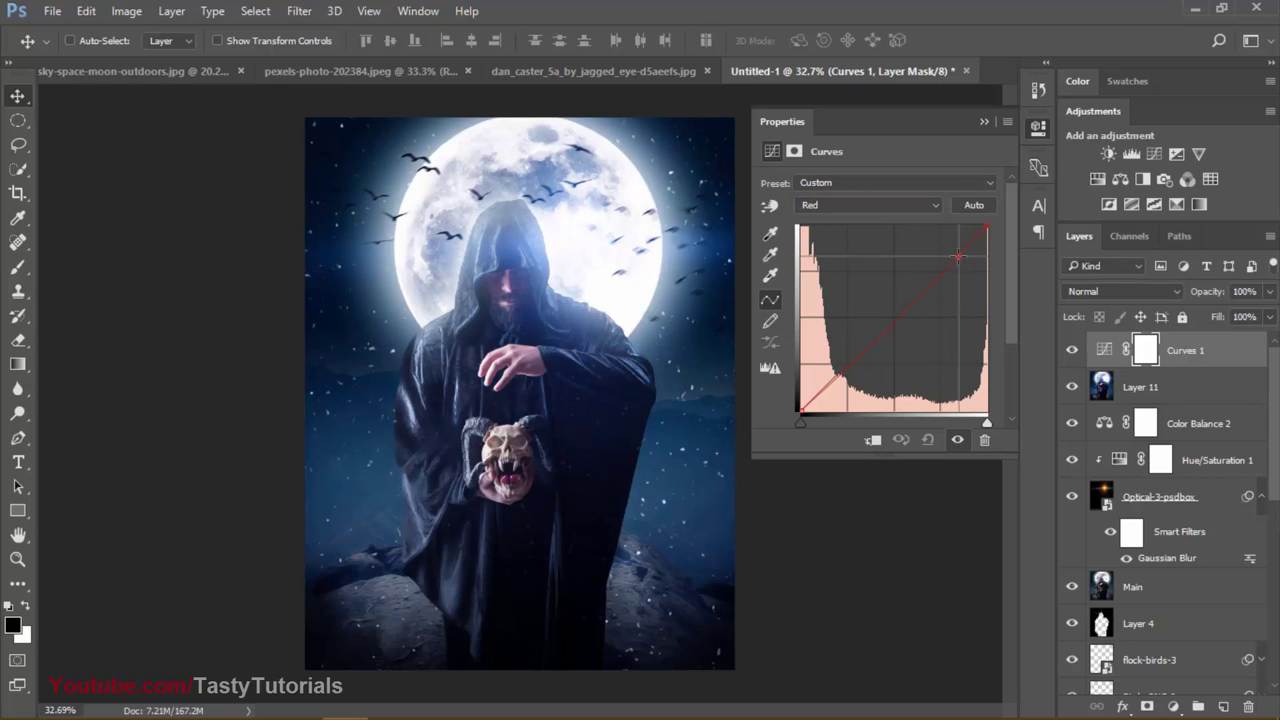
pyautogui.click(877, 333)
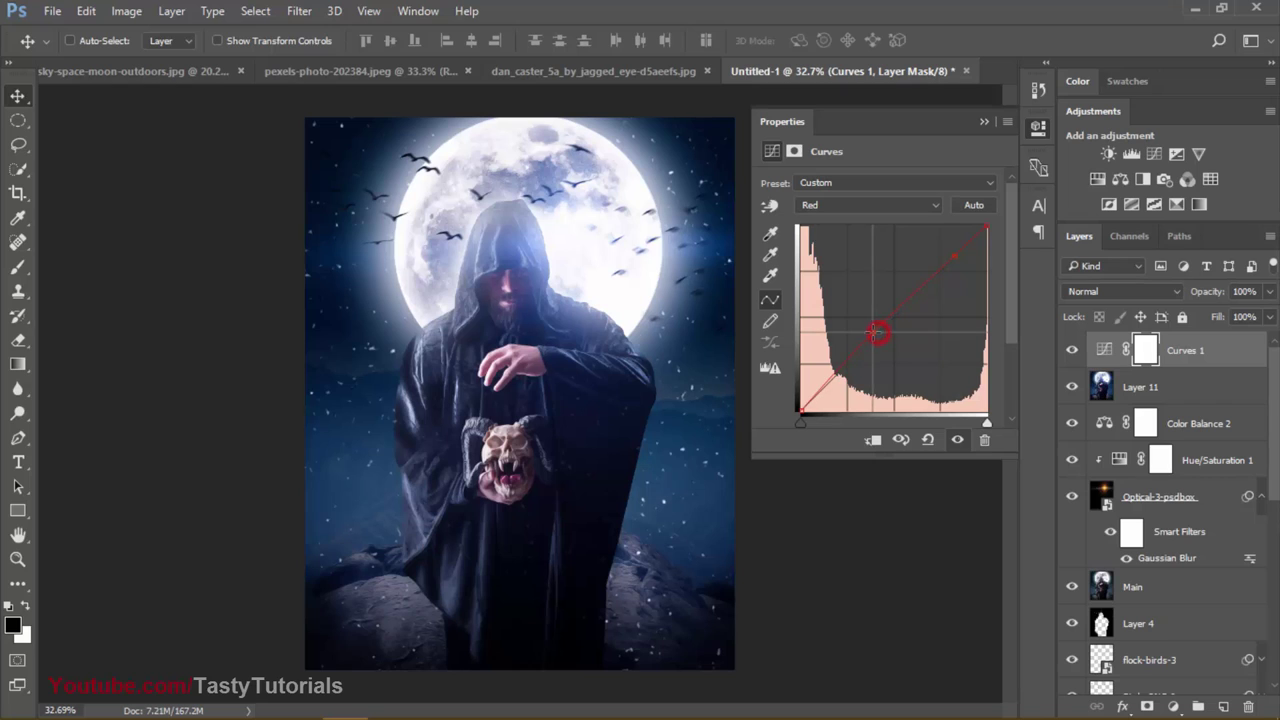
pyautogui.moveTo(873, 331); pyautogui.dragTo(872, 343)
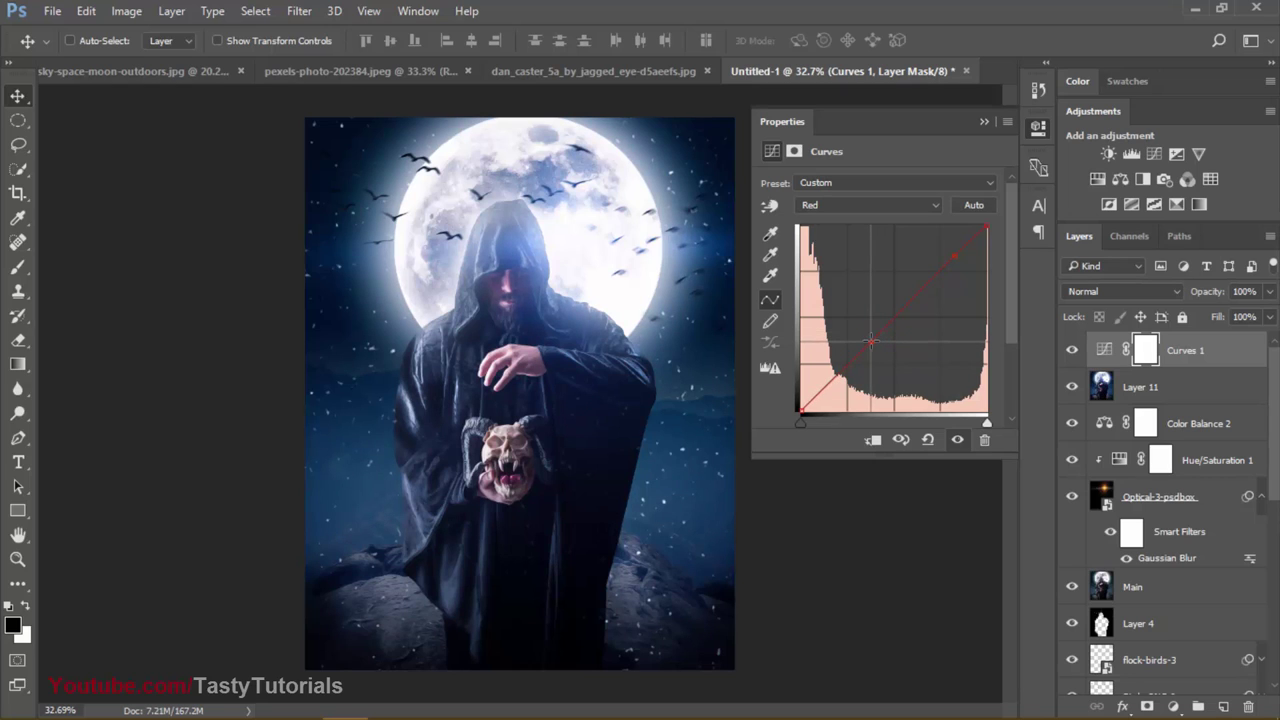
# Step: Bend the Blue curve with an upper and a lower point, then compare Curves 1 on and off
pyautogui.click(868, 206)
pyautogui.click(853, 252)
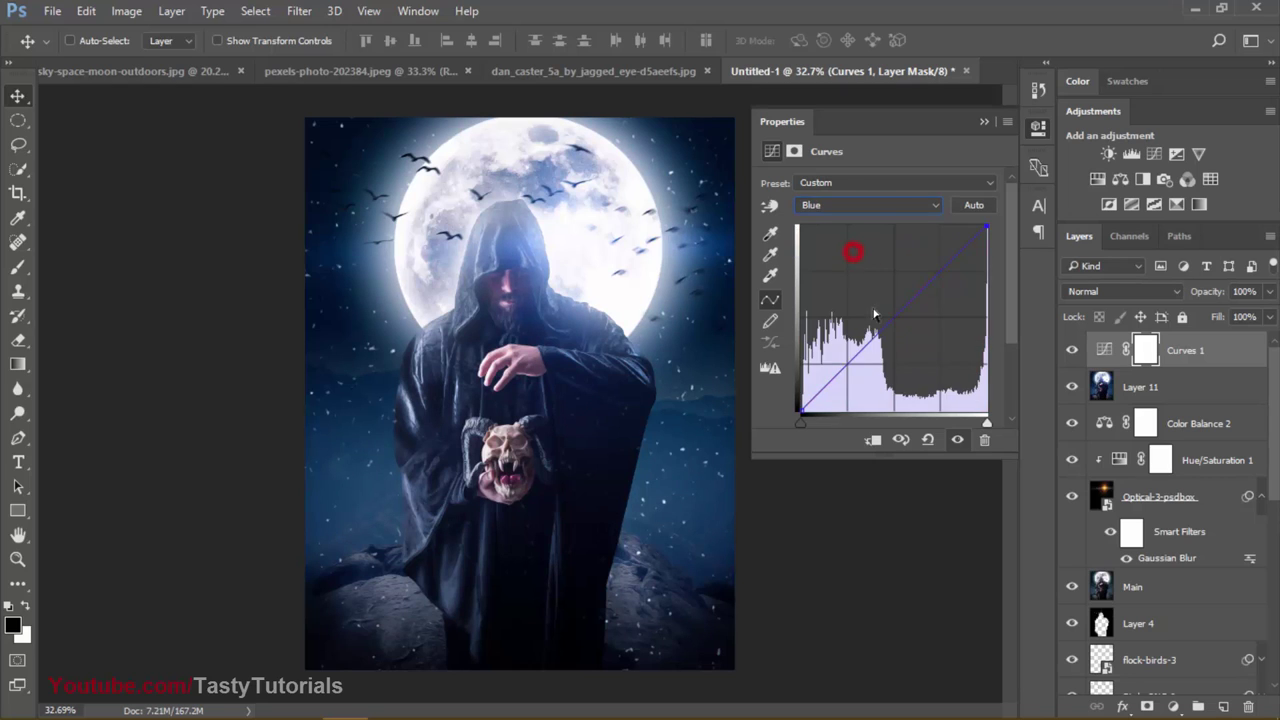
pyautogui.click(946, 267)
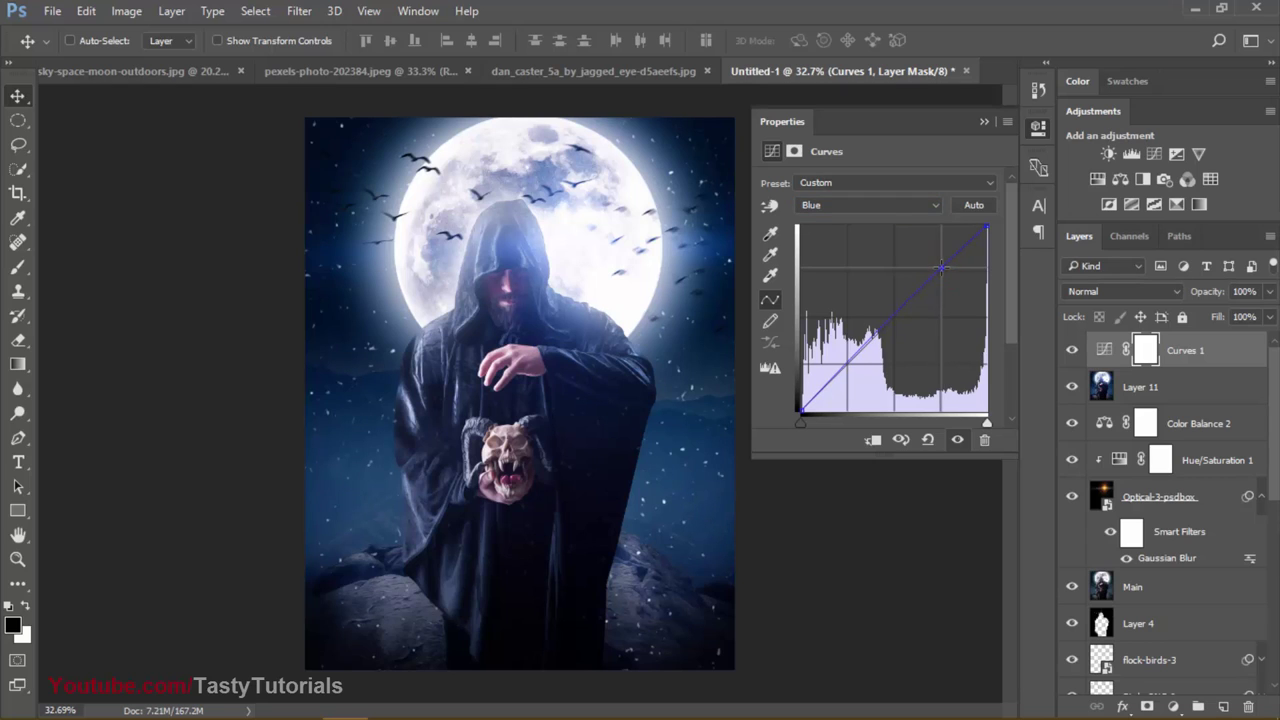
pyautogui.click(848, 358)
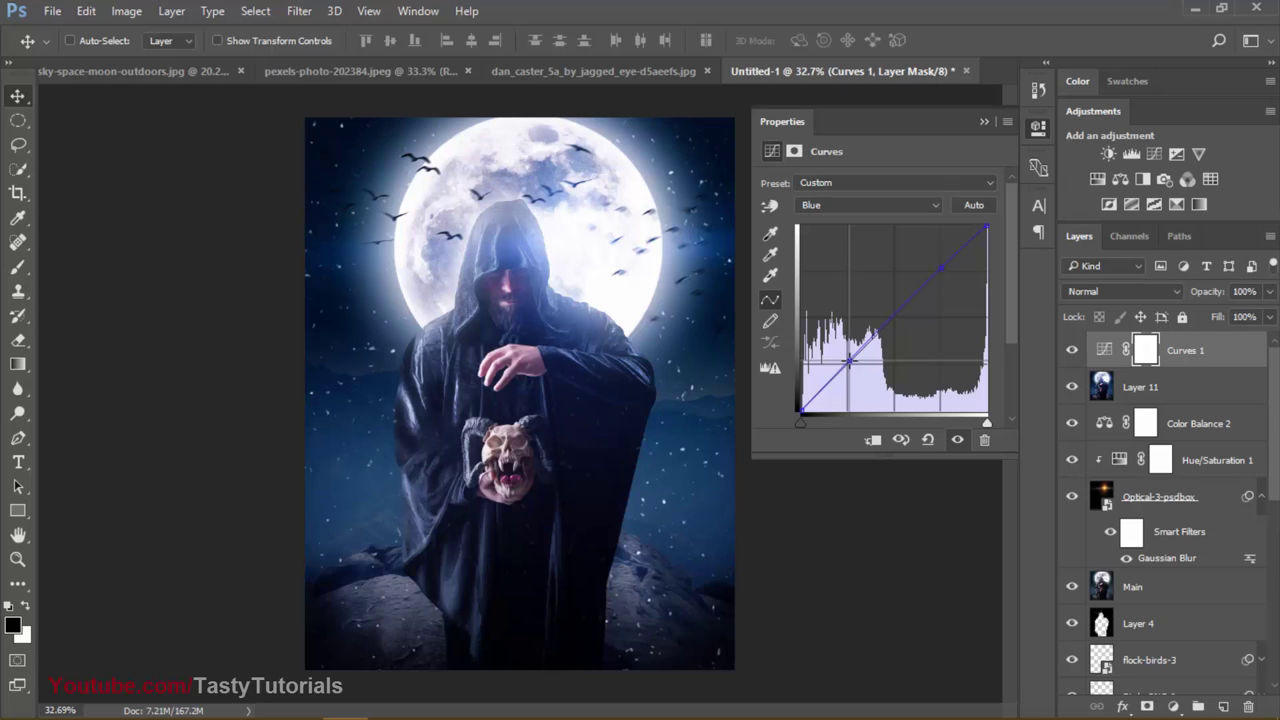
pyautogui.click(986, 121)
pyautogui.click(1069, 352)
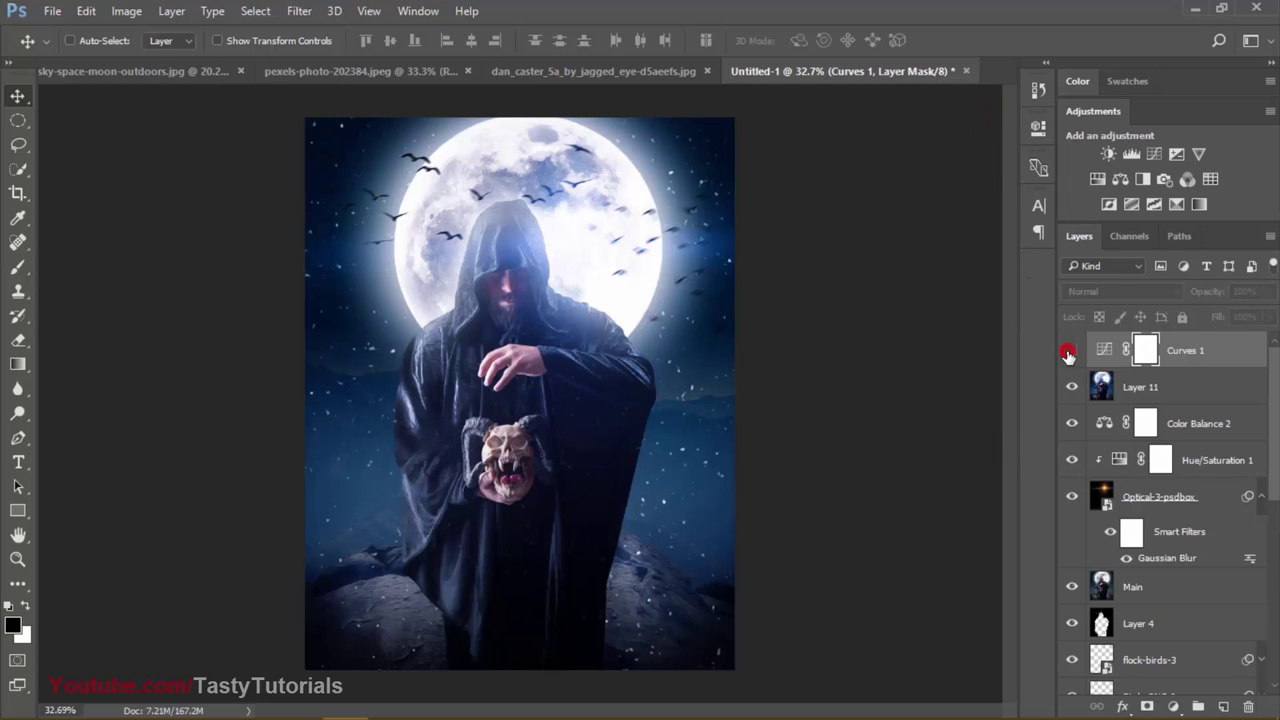
# Step: Add a Levels adjustment above Curves 1 and raise the Red channel midtone to 1.15
pyautogui.click(1131, 153)
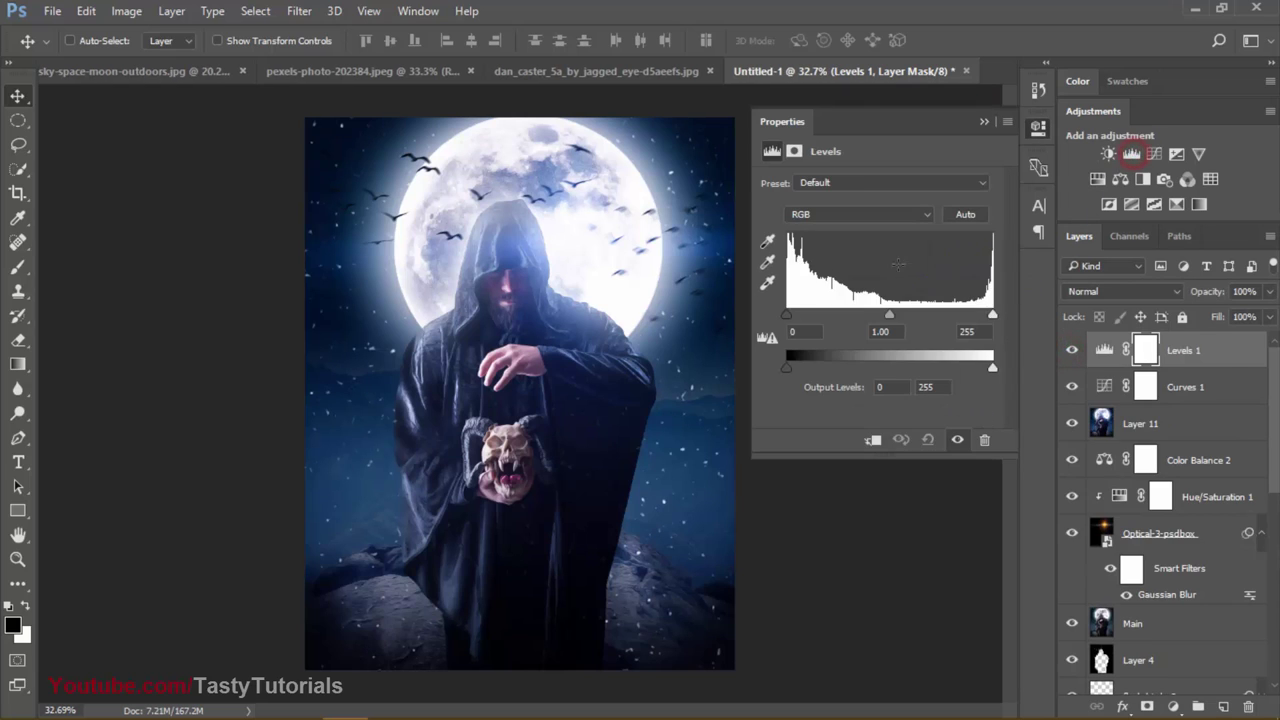
pyautogui.click(877, 224)
pyautogui.click(863, 243)
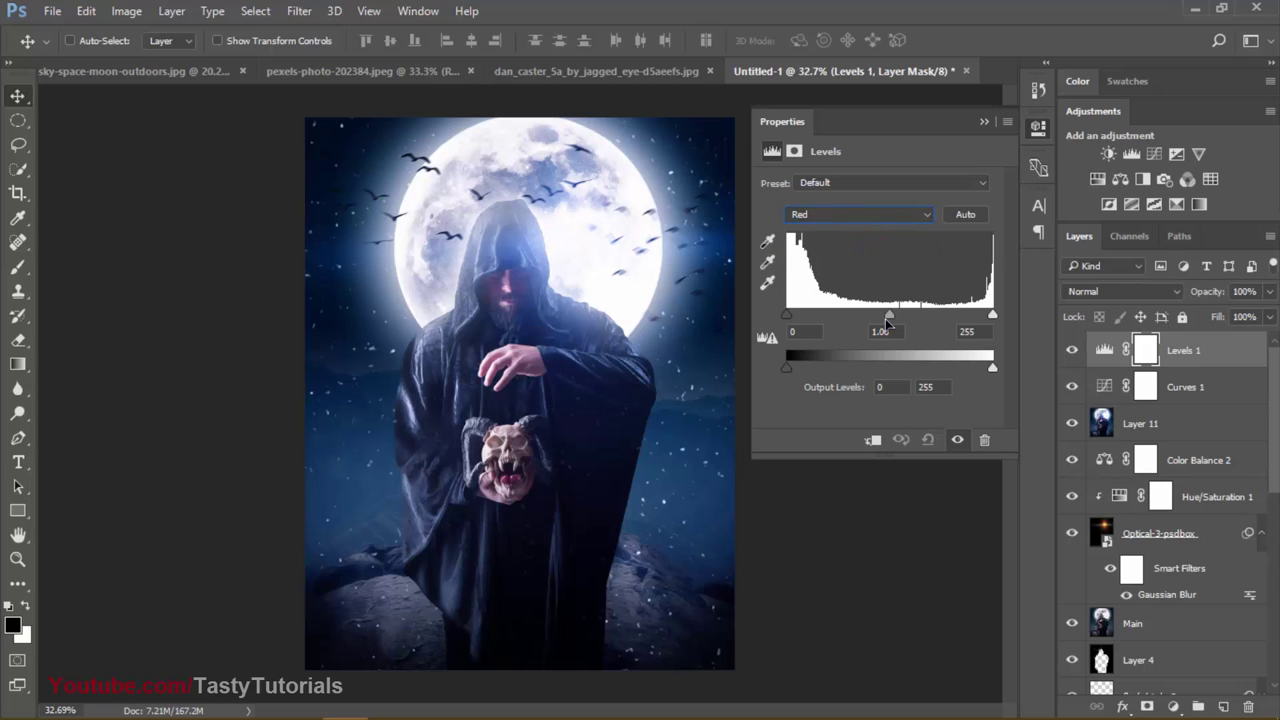
pyautogui.moveTo(890, 318); pyautogui.dragTo(888, 326)
pyautogui.click(984, 124)
pyautogui.scroll(1, 510, 383)
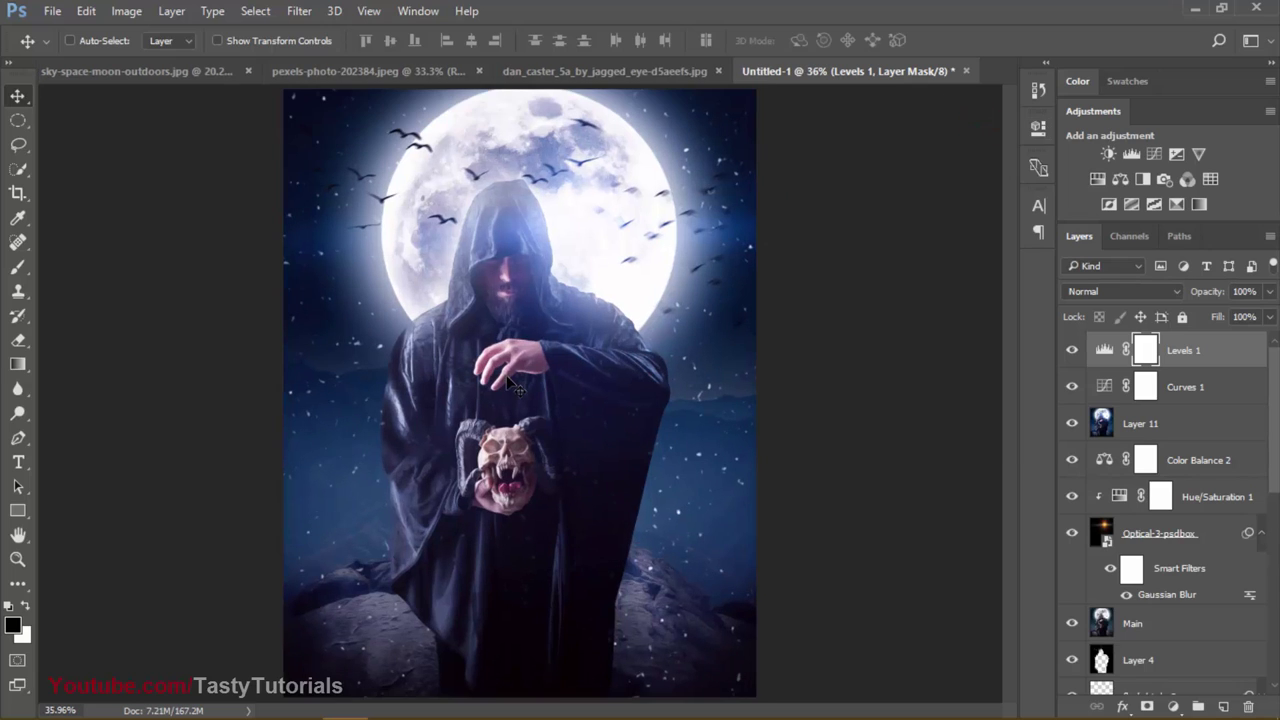
pyautogui.scroll(2, 510, 383)
pyautogui.scroll(-2, 490, 400)
pyautogui.click(547, 368)
# Step: Stamp visible layers into Layer 12, duplicate it, invert the copy and set it to Vivid Light
pyautogui.hotkey('ctrl', 'shift', 'alt', 'e')
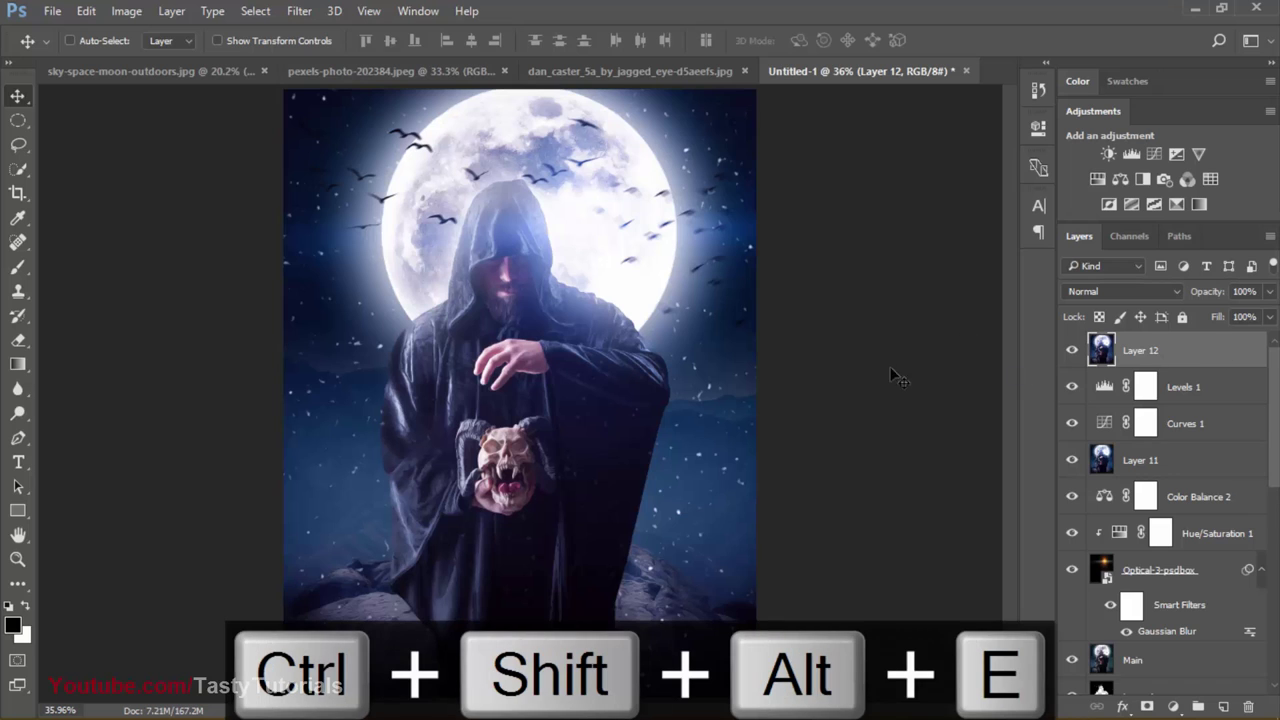
pyautogui.hotkey('ctrl', 'j')
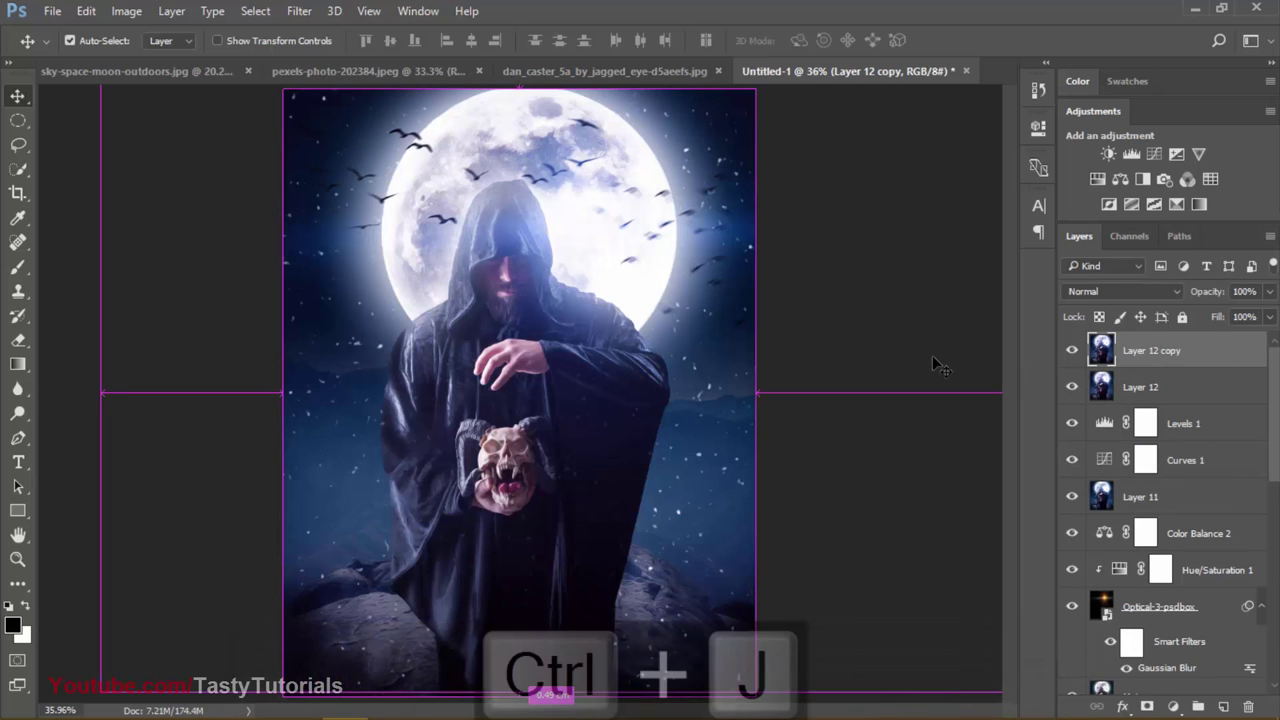
pyautogui.hotkey('ctrl', 'i')
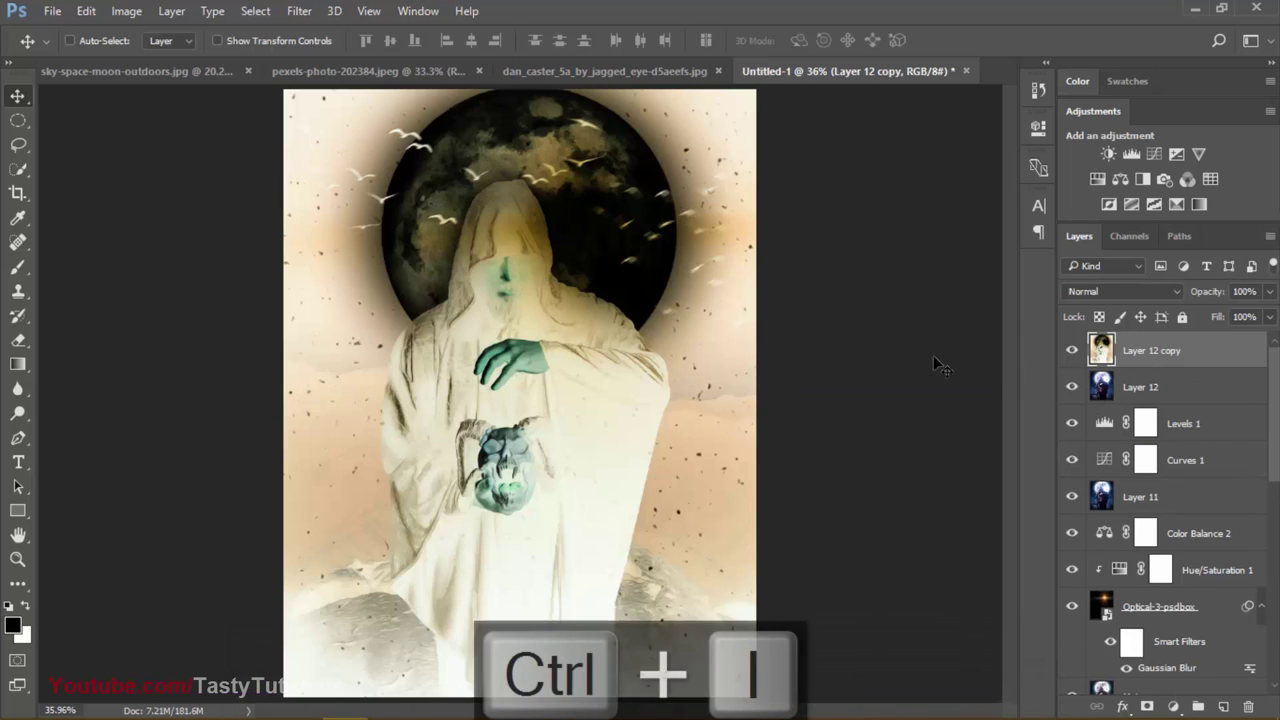
pyautogui.click(1093, 291)
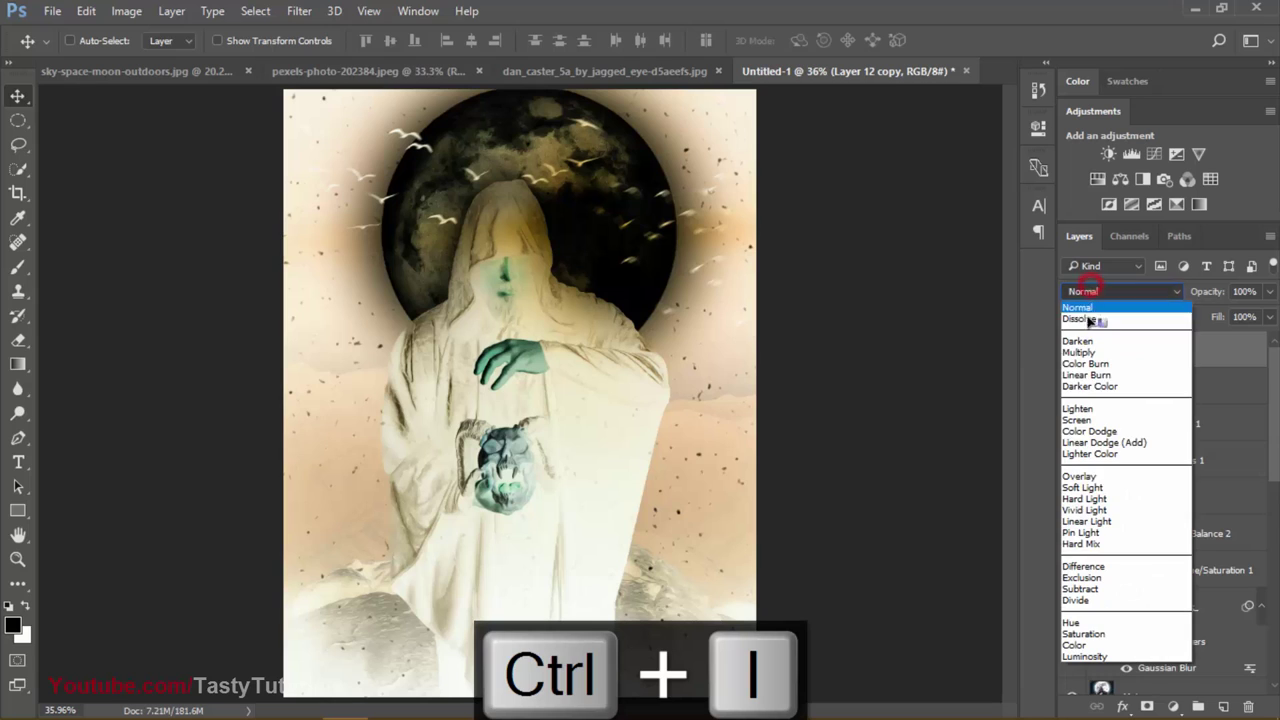
pyautogui.click(1085, 504)
# Step: Apply a 2.3-pixel Gaussian Blur to Layer 12 copy
pyautogui.click(299, 11)
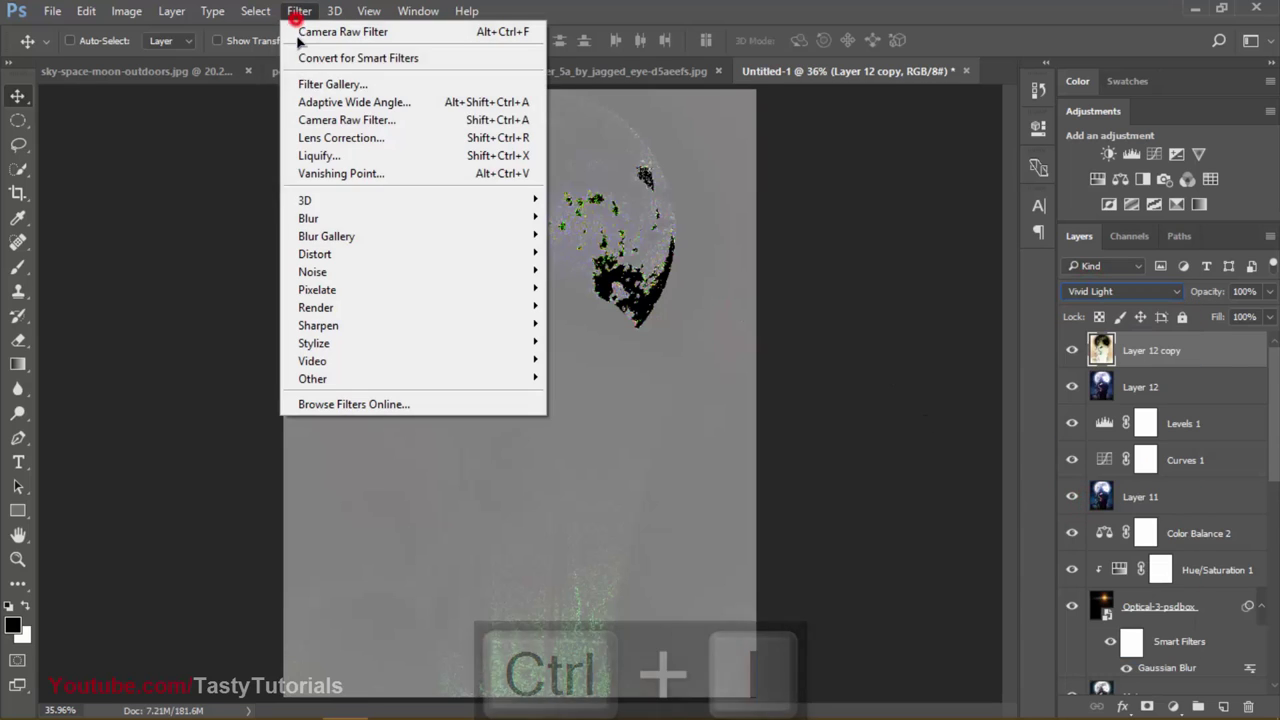
pyautogui.moveTo(310, 218)
pyautogui.click(225, 286)
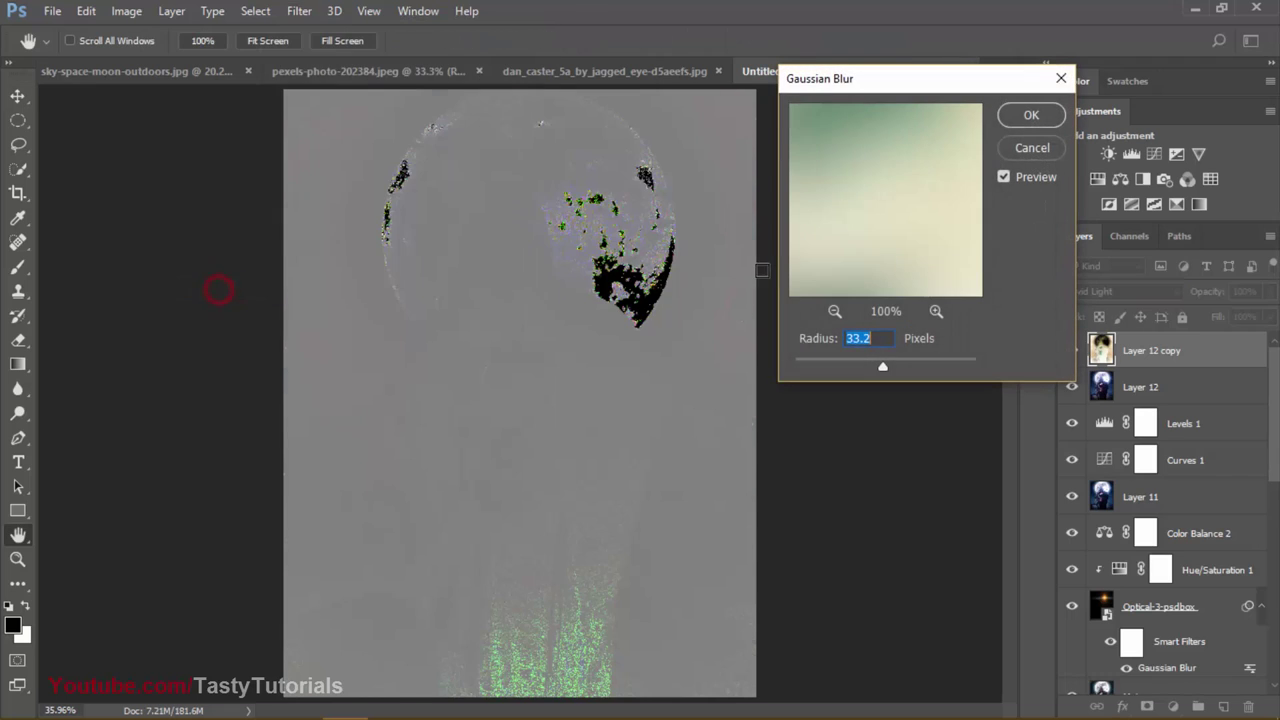
pyautogui.click(815, 366)
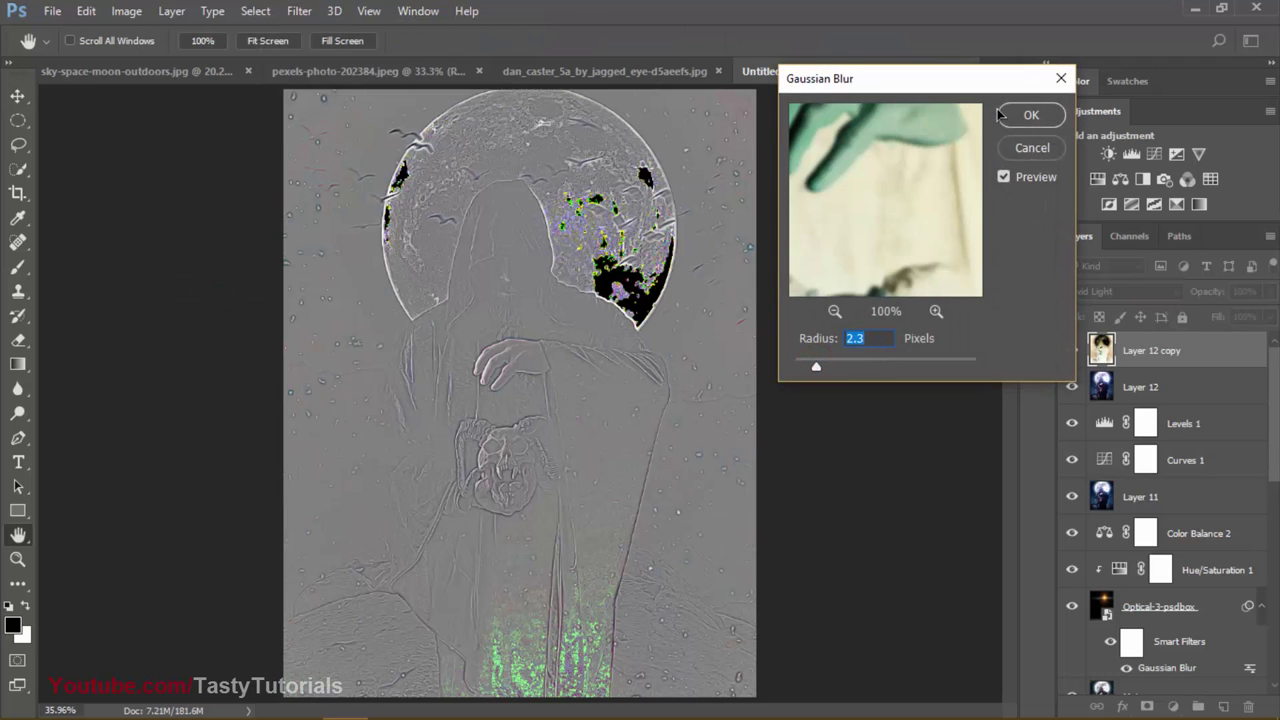
pyautogui.click(1017, 120)
# Step: Apply a 3-pixel High Pass filter to Layer 12 copy, then zoom in on the hooded figure
pyautogui.click(299, 11)
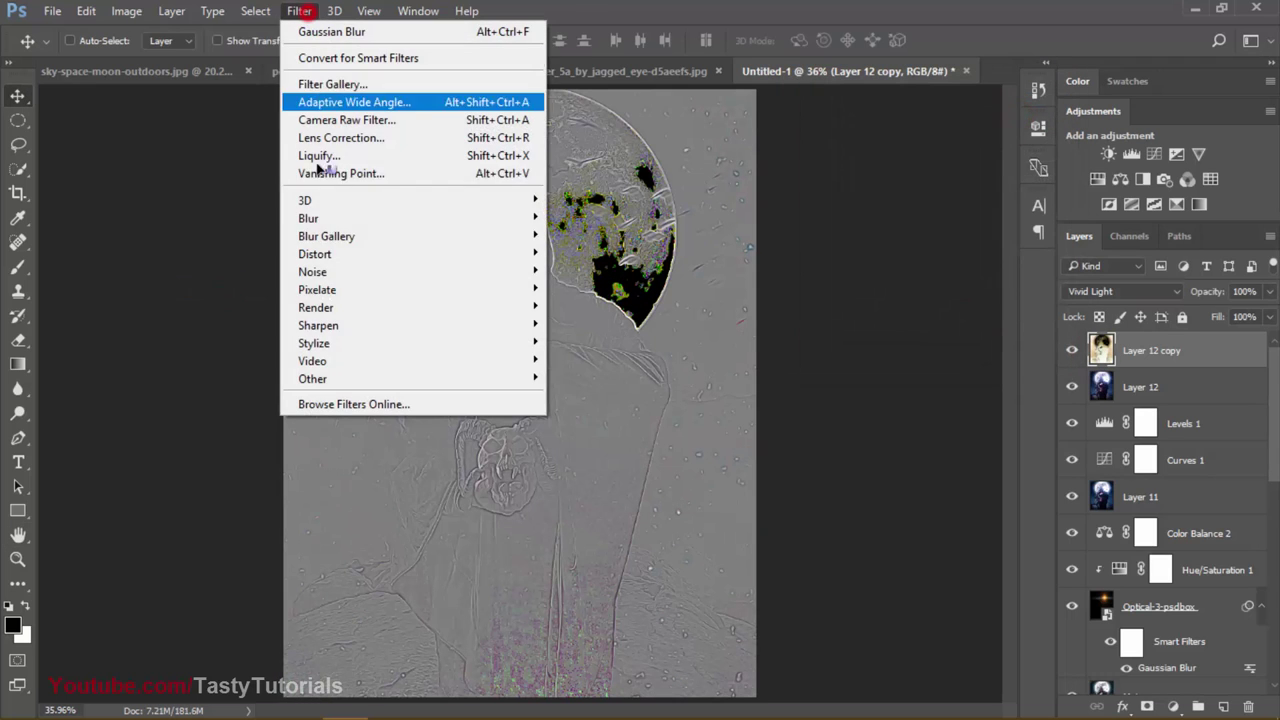
pyautogui.moveTo(345, 378)
pyautogui.click(244, 396)
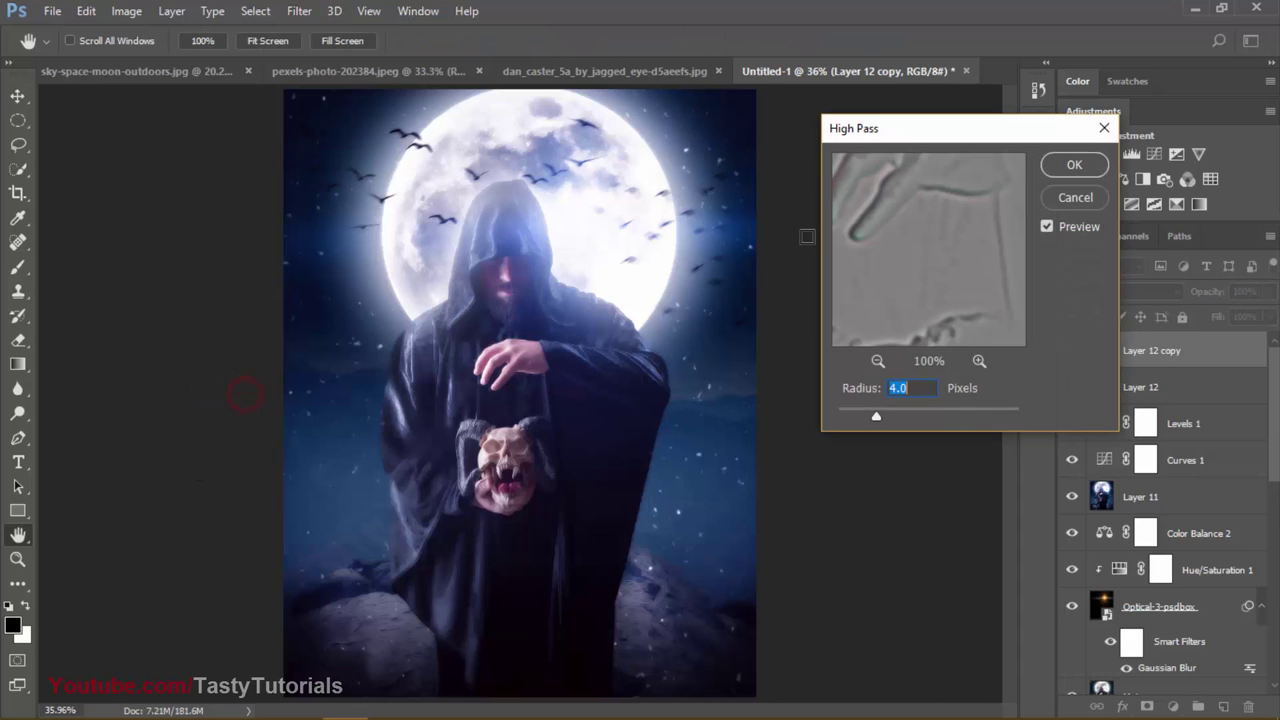
pyautogui.click(859, 414)
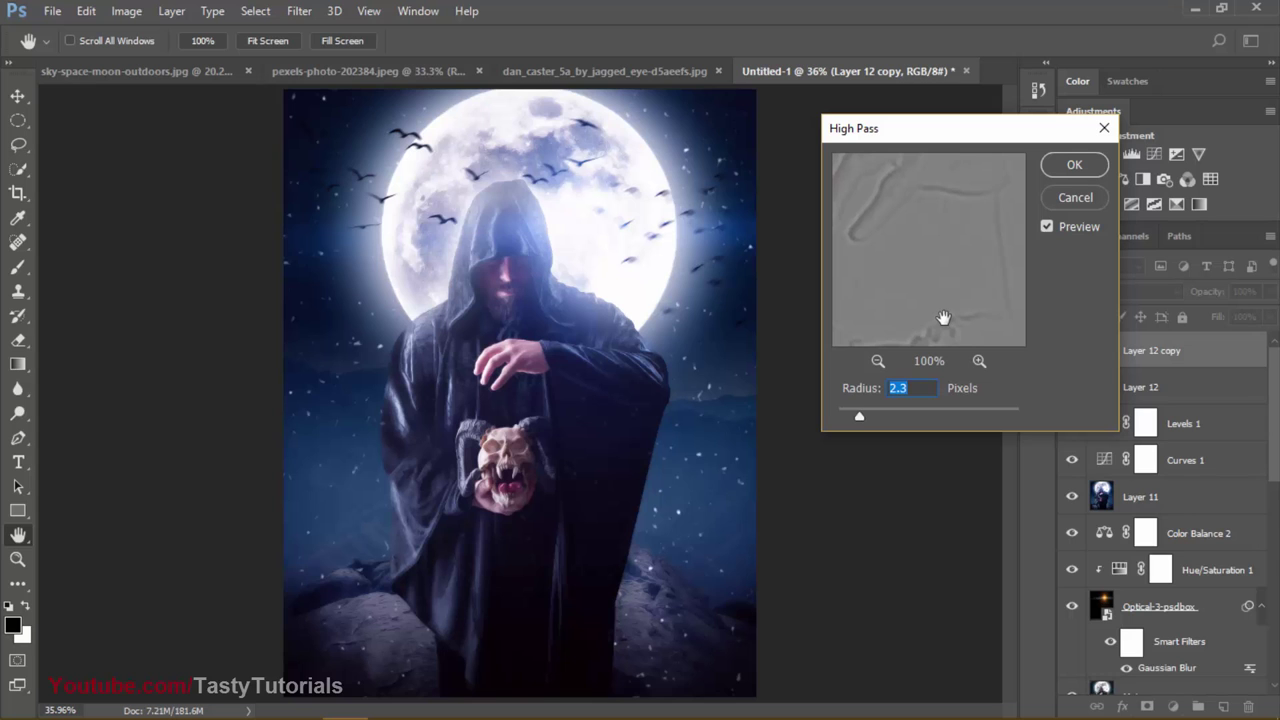
pyautogui.click(1094, 174)
pyautogui.press('v')
pyautogui.scroll(5, 520, 230)
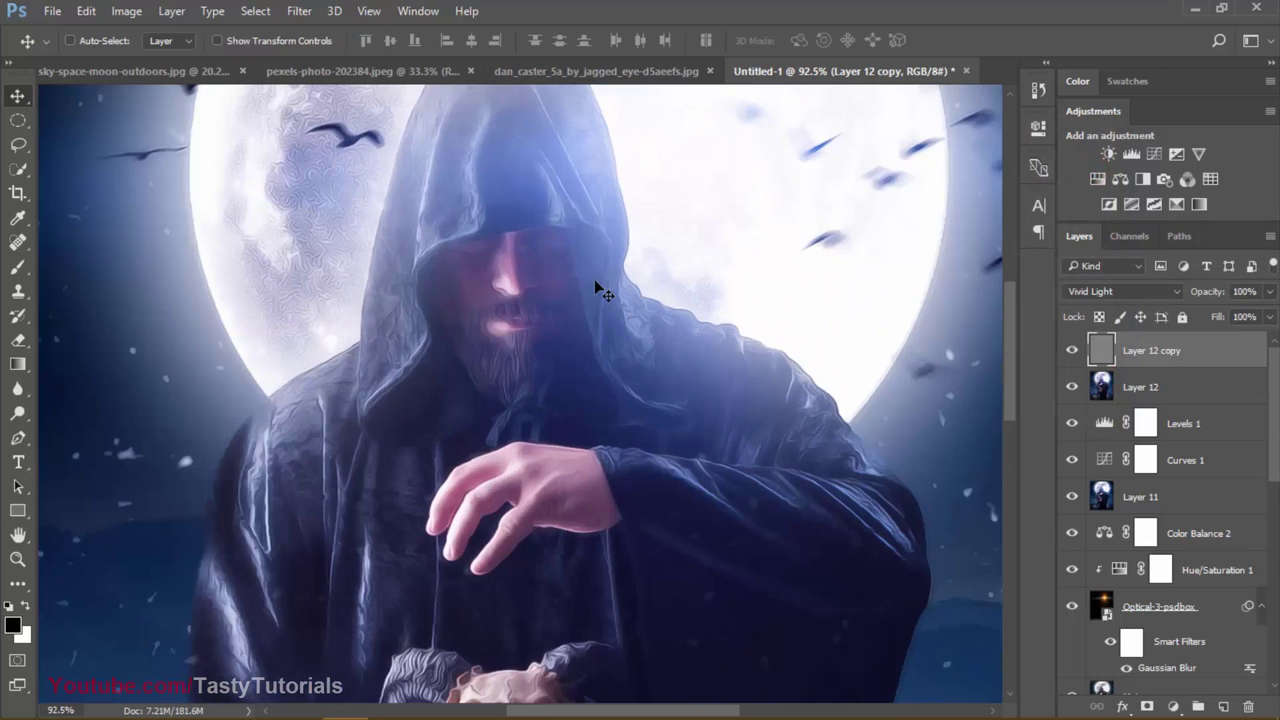
# Step: Compare Layer 12 copy hidden and shown, then lower its opacity to 83%
pyautogui.scroll(-2, 595, 282)
pyautogui.click(1071, 352)
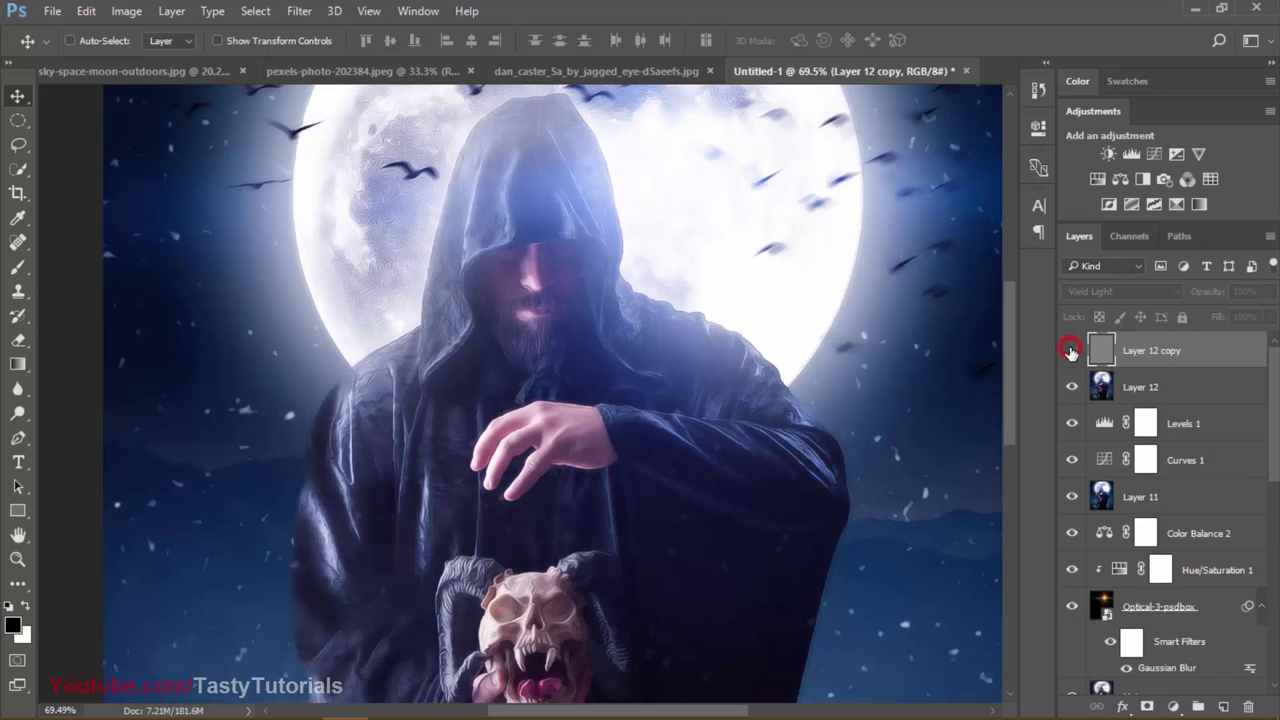
pyautogui.click(1071, 352)
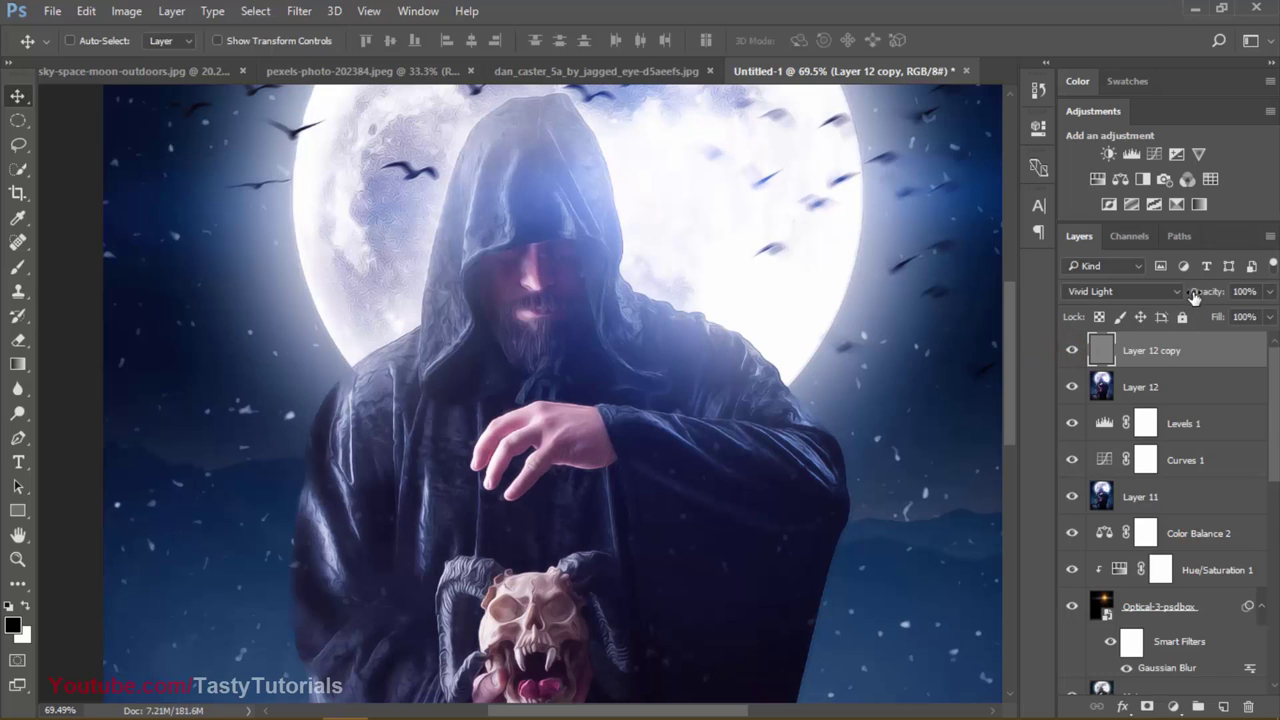
pyautogui.moveTo(1193, 297); pyautogui.dragTo(1180, 297)
pyautogui.click(1108, 345)
pyautogui.scroll(-4, 680, 366)
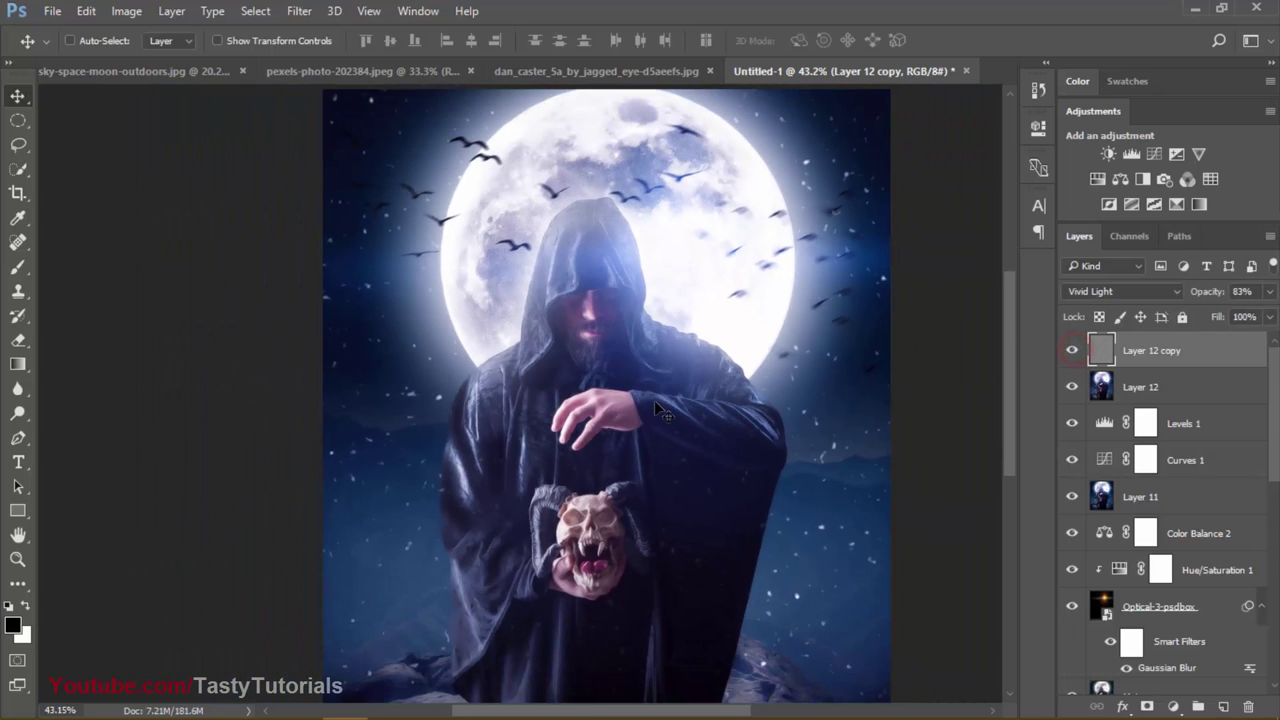
pyautogui.scroll(-2, 654, 400)
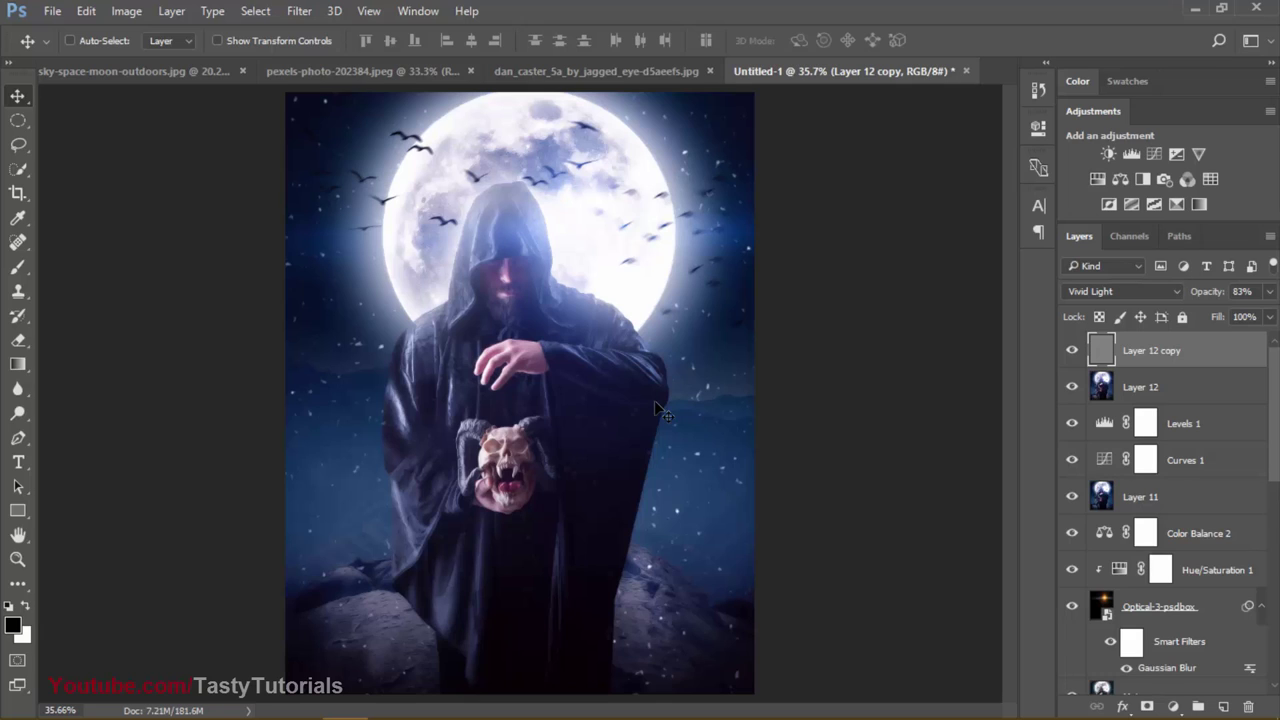
pyautogui.scroll(-1, 654, 400)
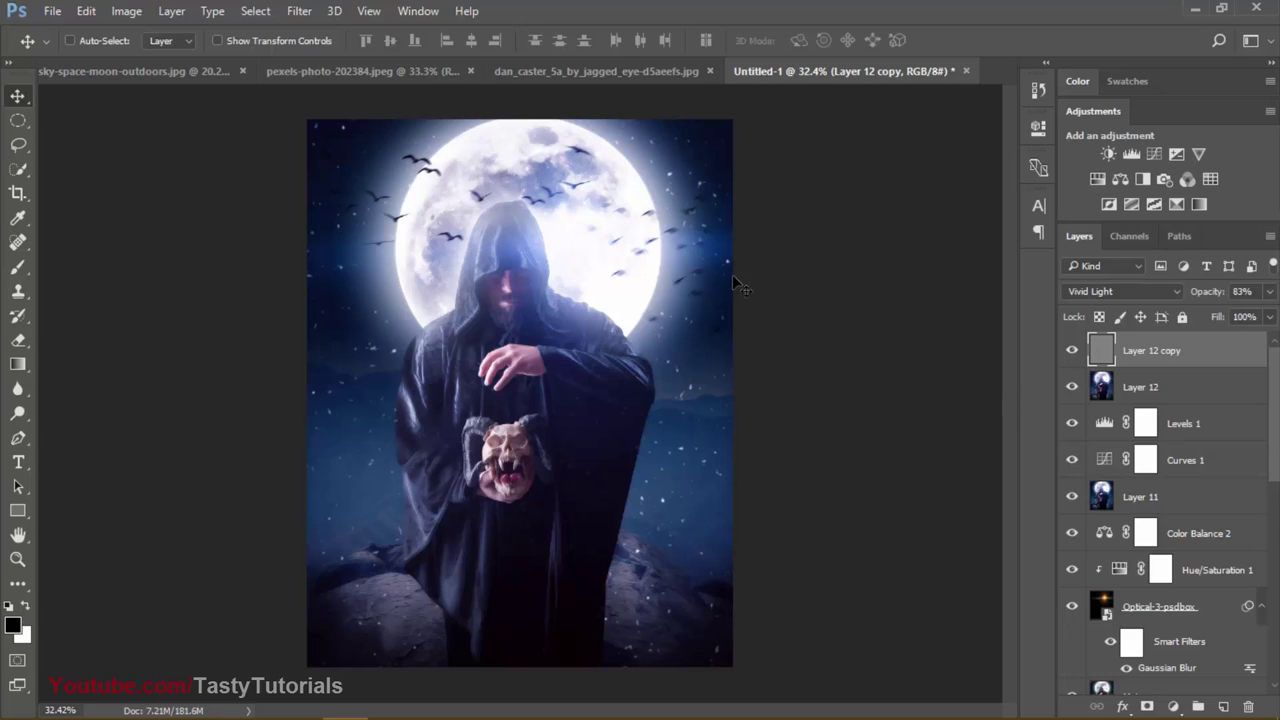
pyautogui.click(300, 11)
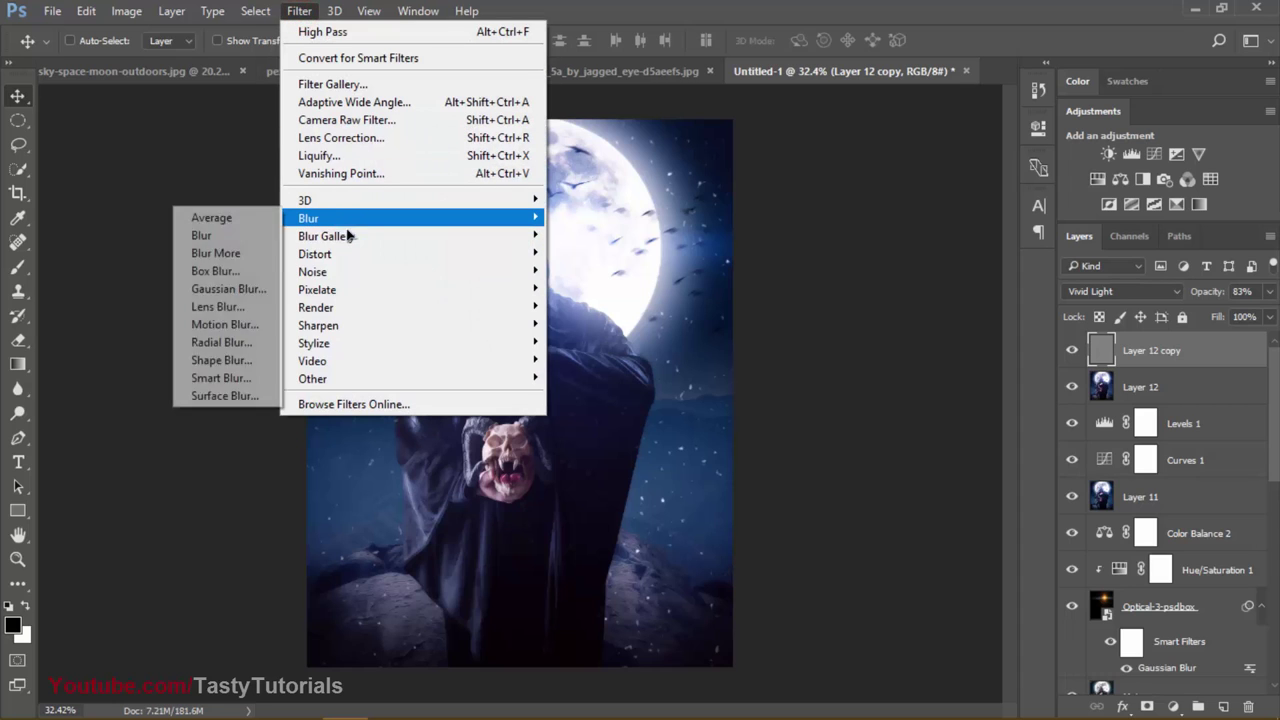
pyautogui.moveTo(346, 303)
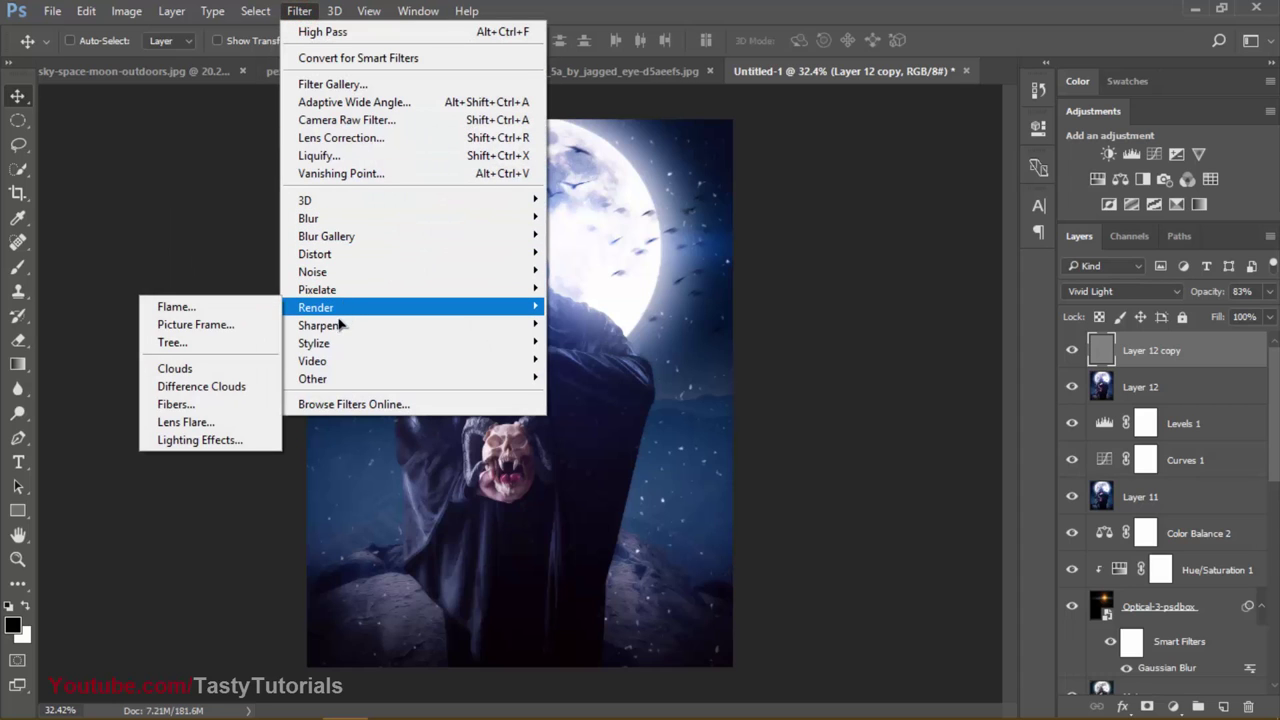
pyautogui.moveTo(340, 325)
pyautogui.click(218, 396)
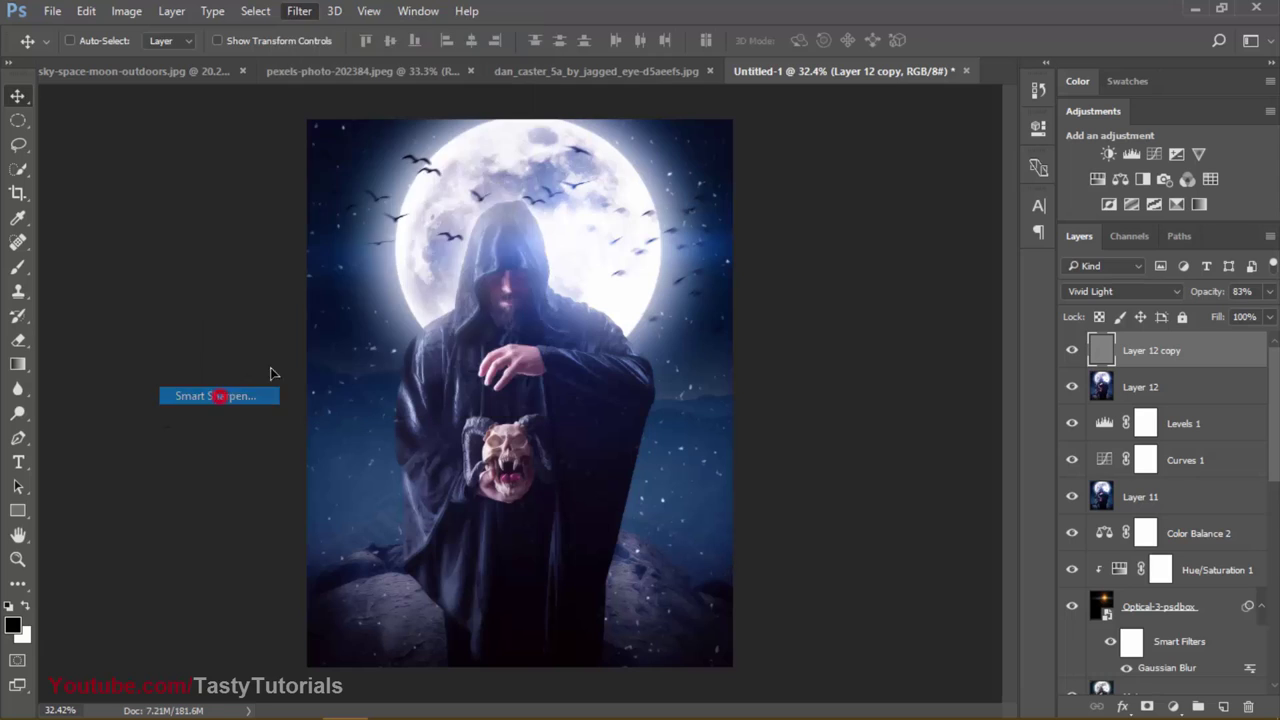
pyautogui.moveTo(437, 225); pyautogui.dragTo(503, 285)
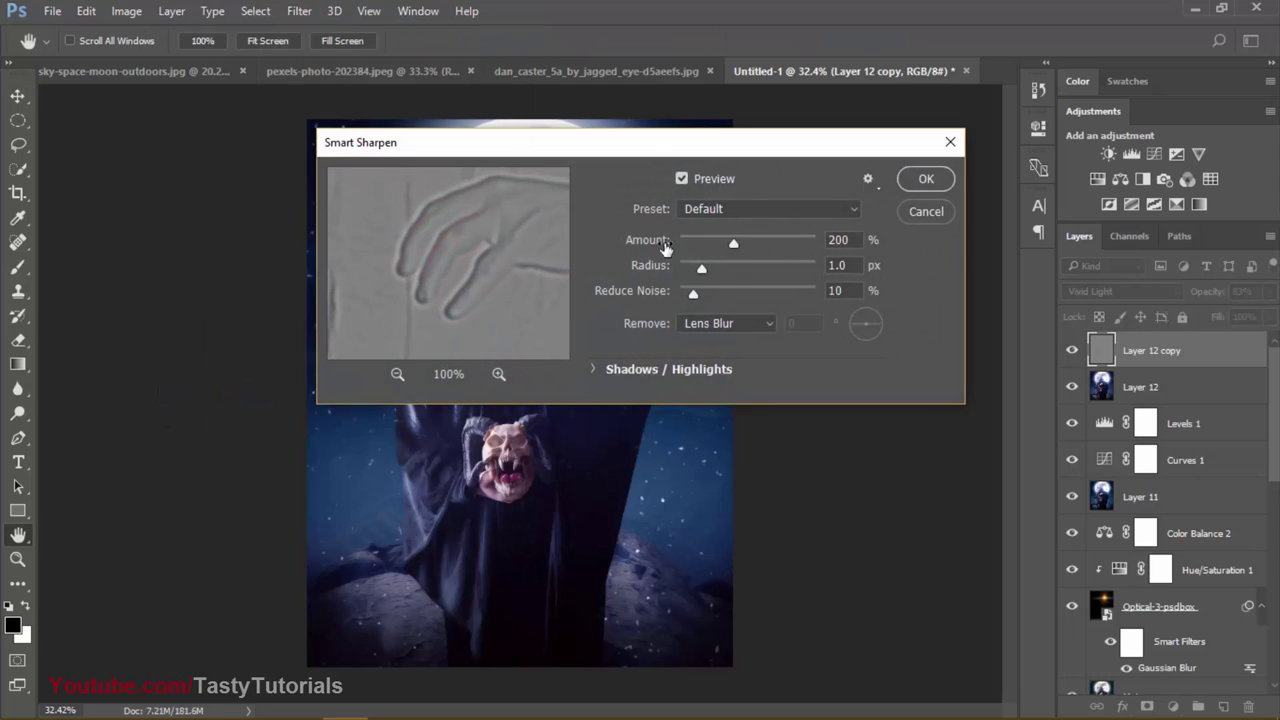
pyautogui.moveTo(736, 246); pyautogui.dragTo(760, 248)
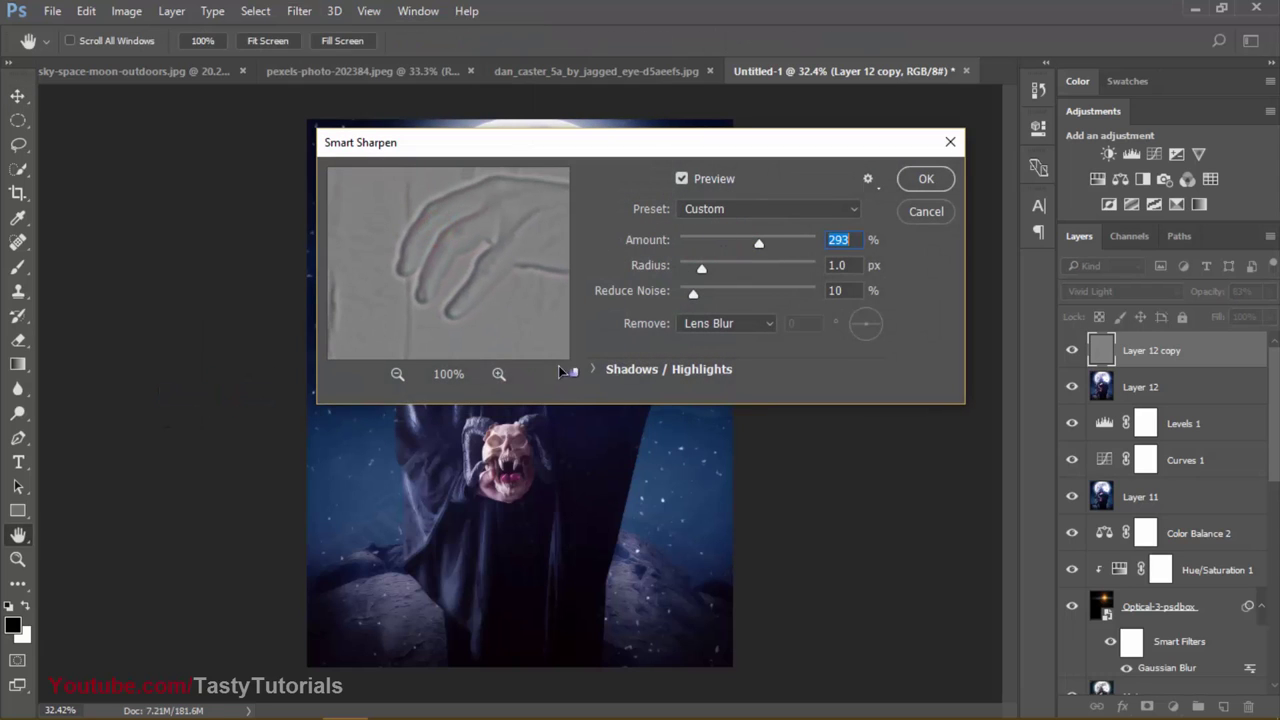
pyautogui.moveTo(693, 294); pyautogui.dragTo(740, 280)
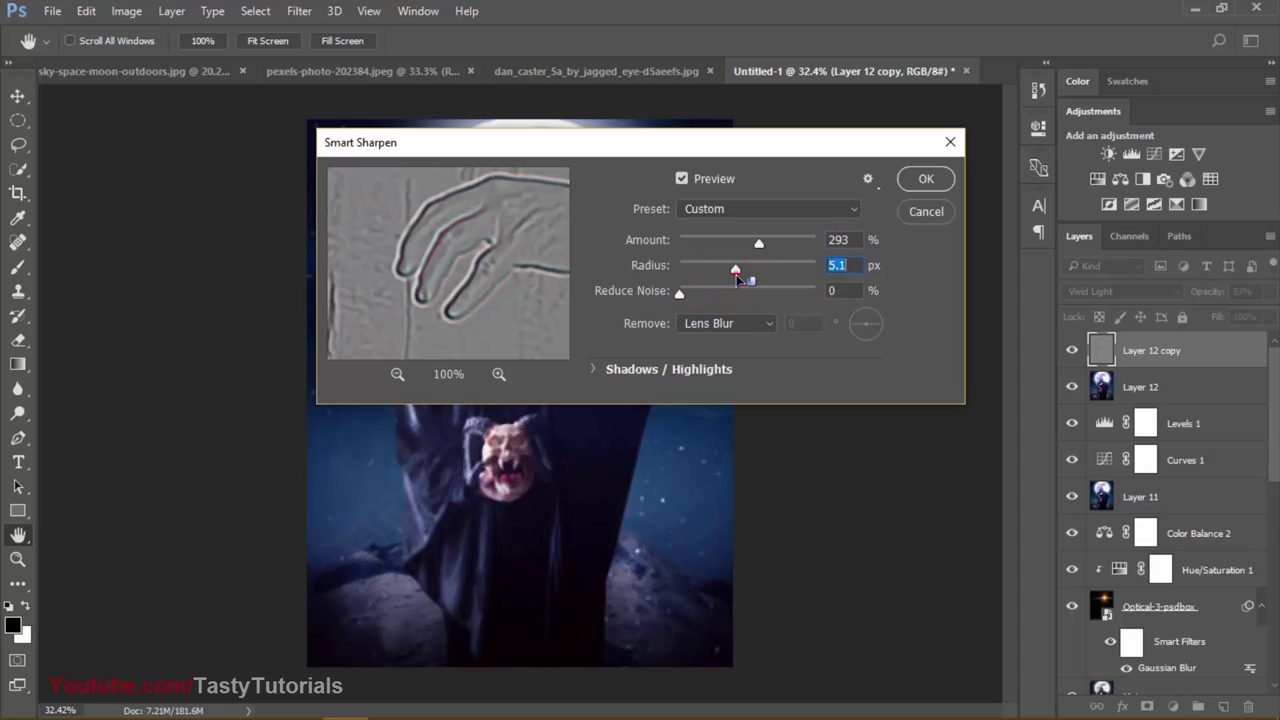
pyautogui.click(922, 213)
pyautogui.scroll(3, 648, 305)
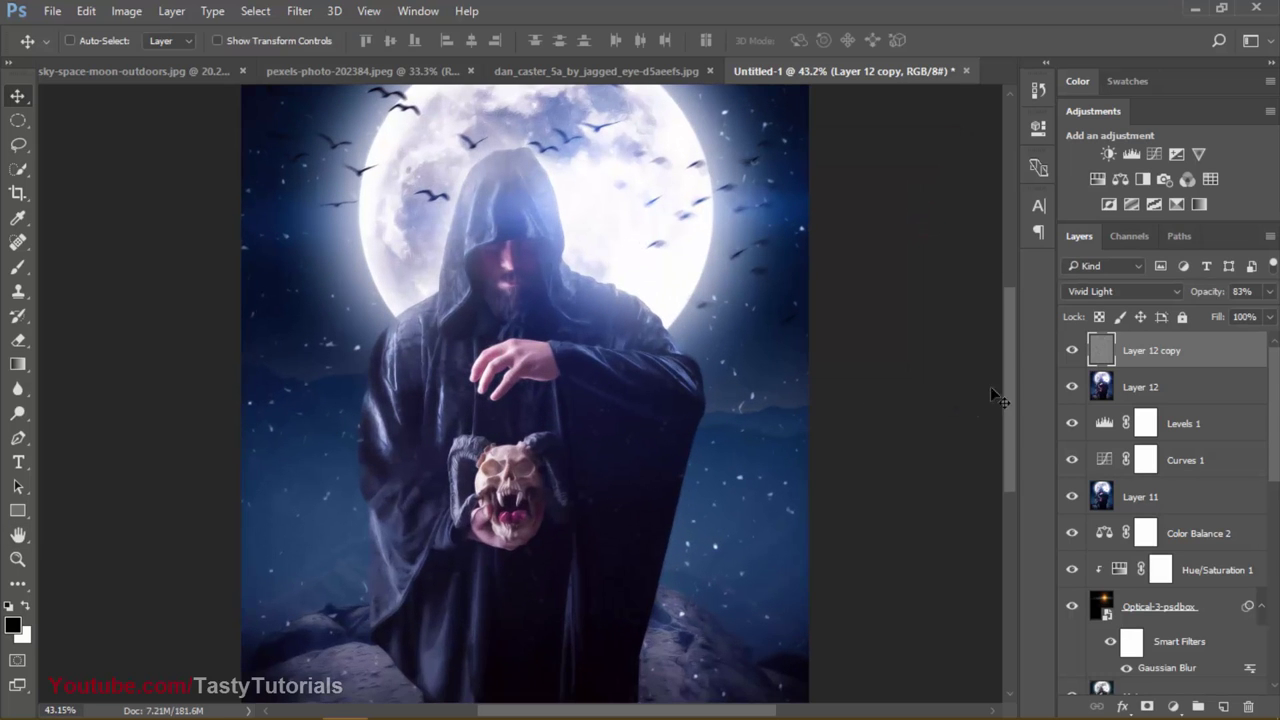
# Step: Stamp visible layers into Layer 13 and apply Smart Sharpen with default settings
pyautogui.hotkey('ctrl', 'shift', 'alt', 'e')
pyautogui.scroll(2, 560, 350)
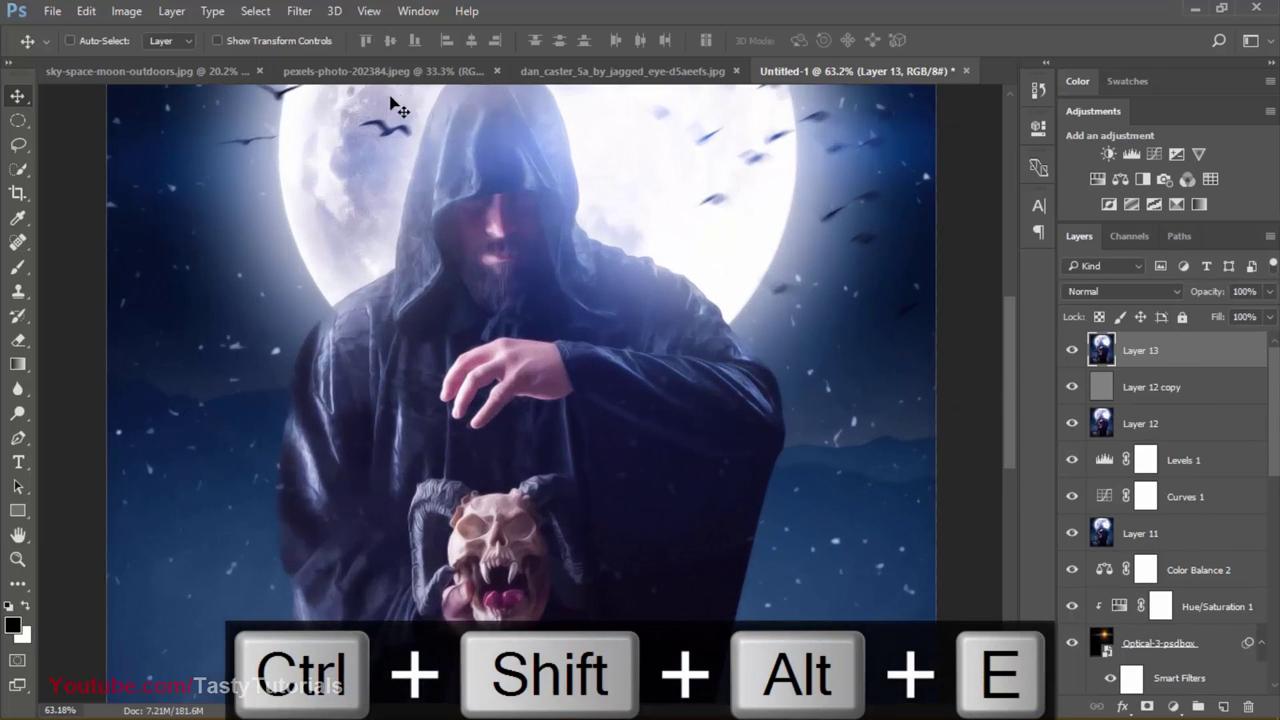
pyautogui.click(305, 11)
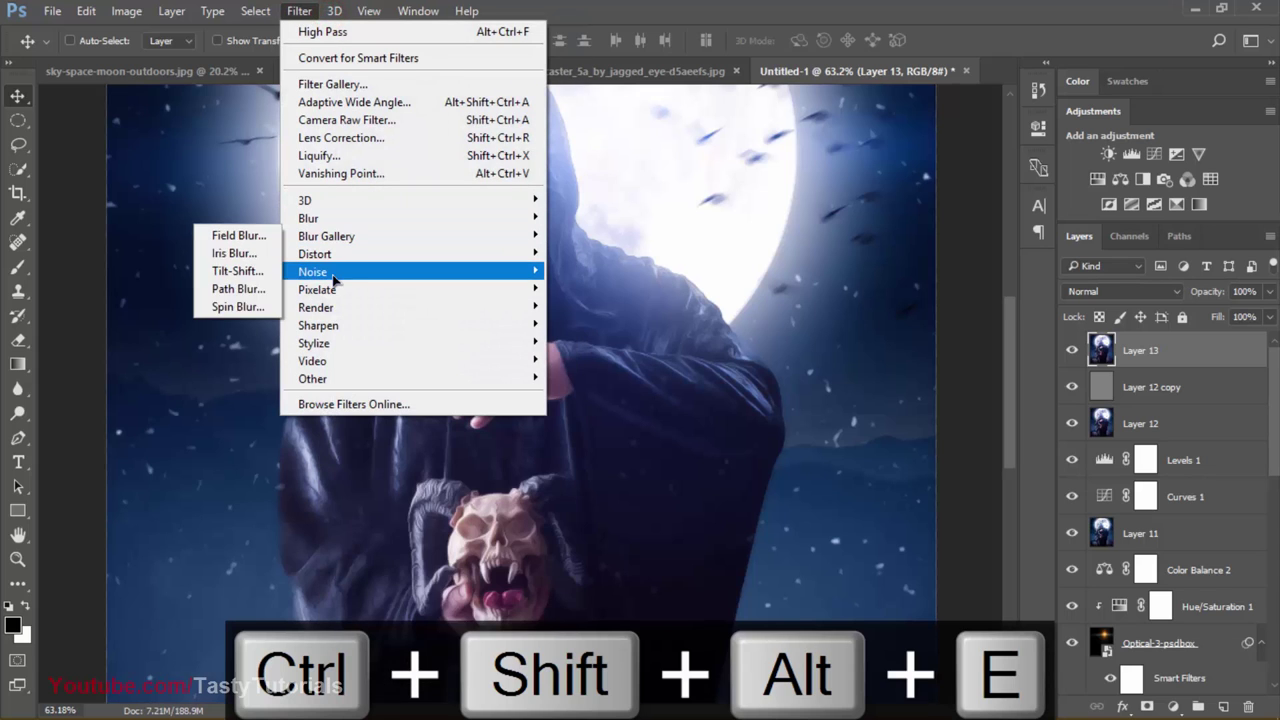
pyautogui.moveTo(320, 330)
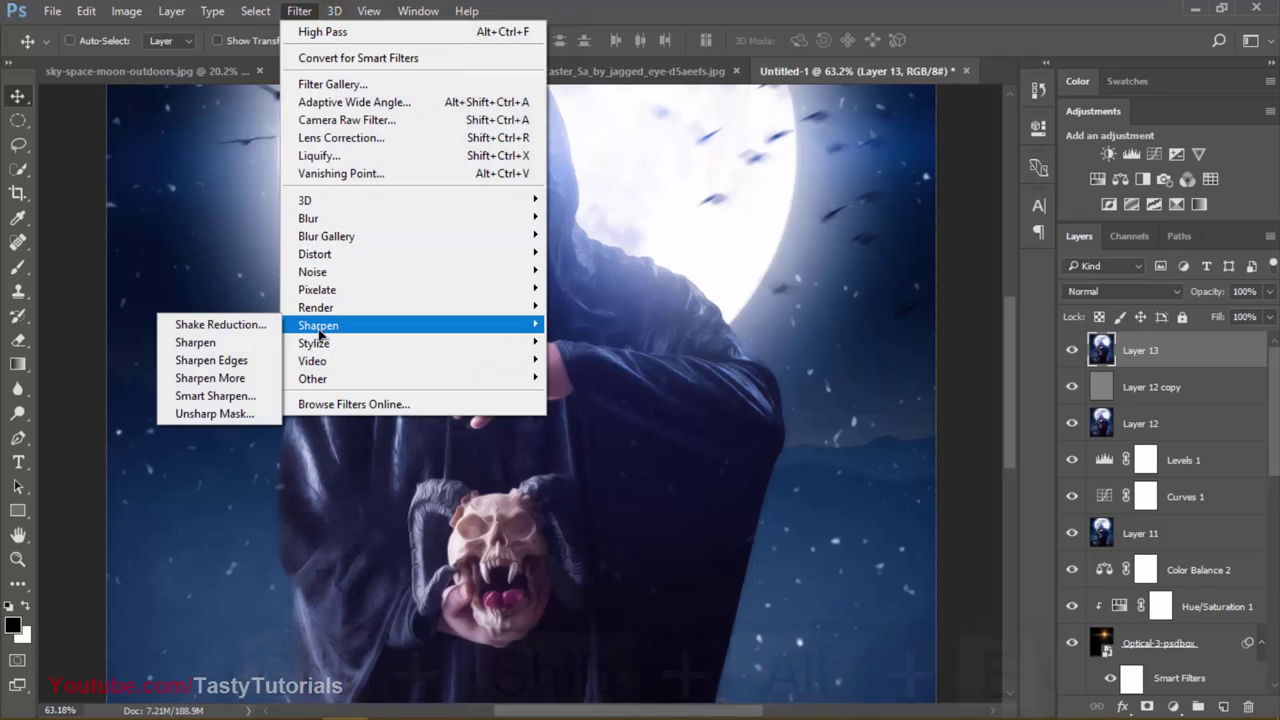
pyautogui.click(232, 395)
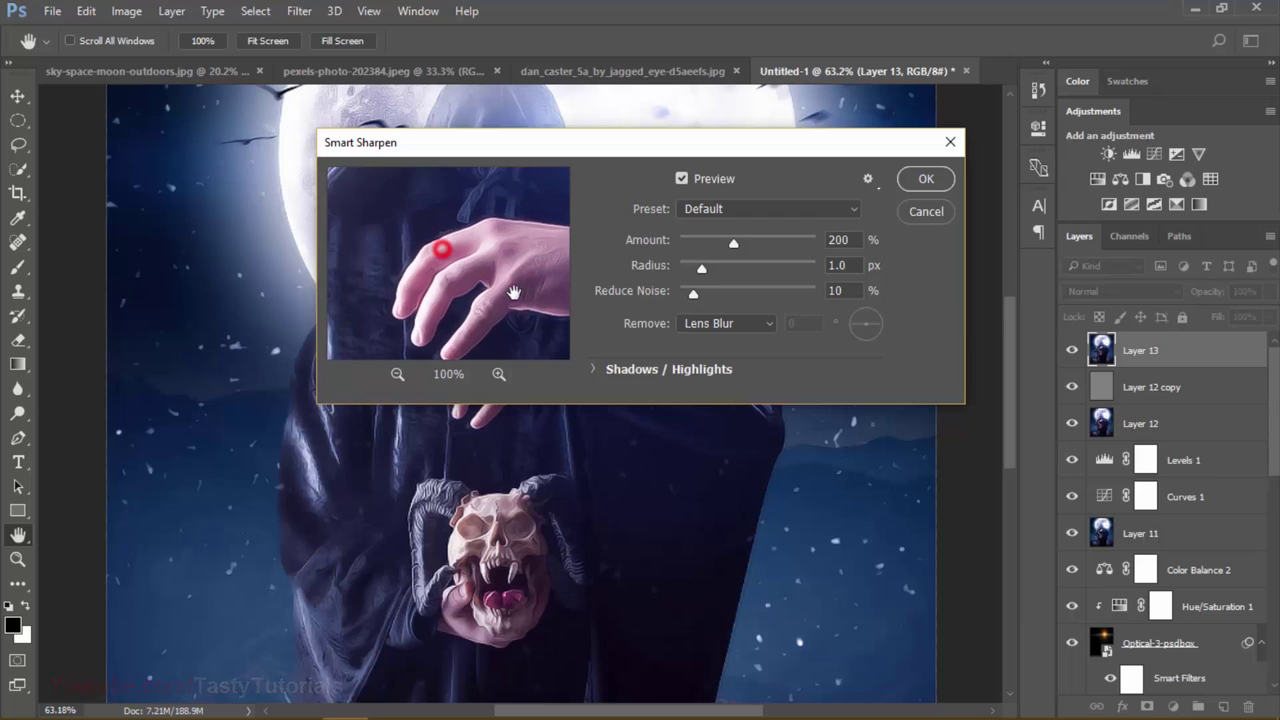
pyautogui.moveTo(443, 249); pyautogui.dragTo(513, 292)
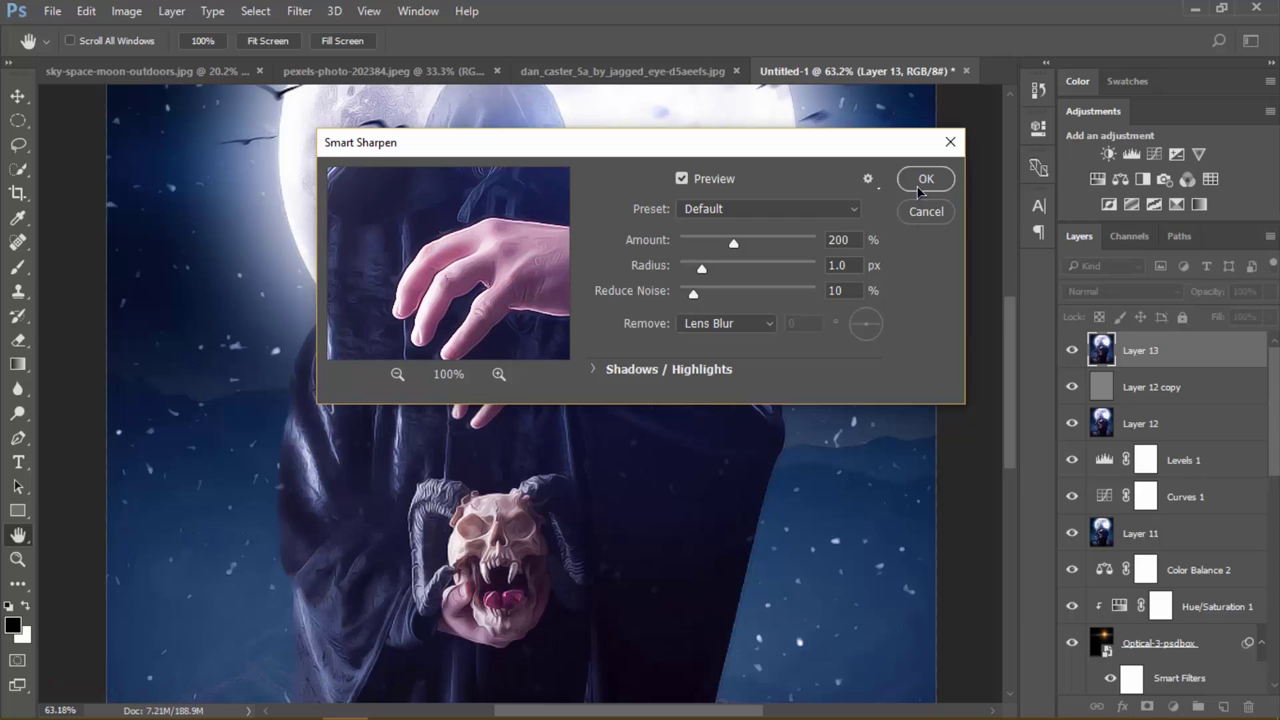
pyautogui.click(918, 184)
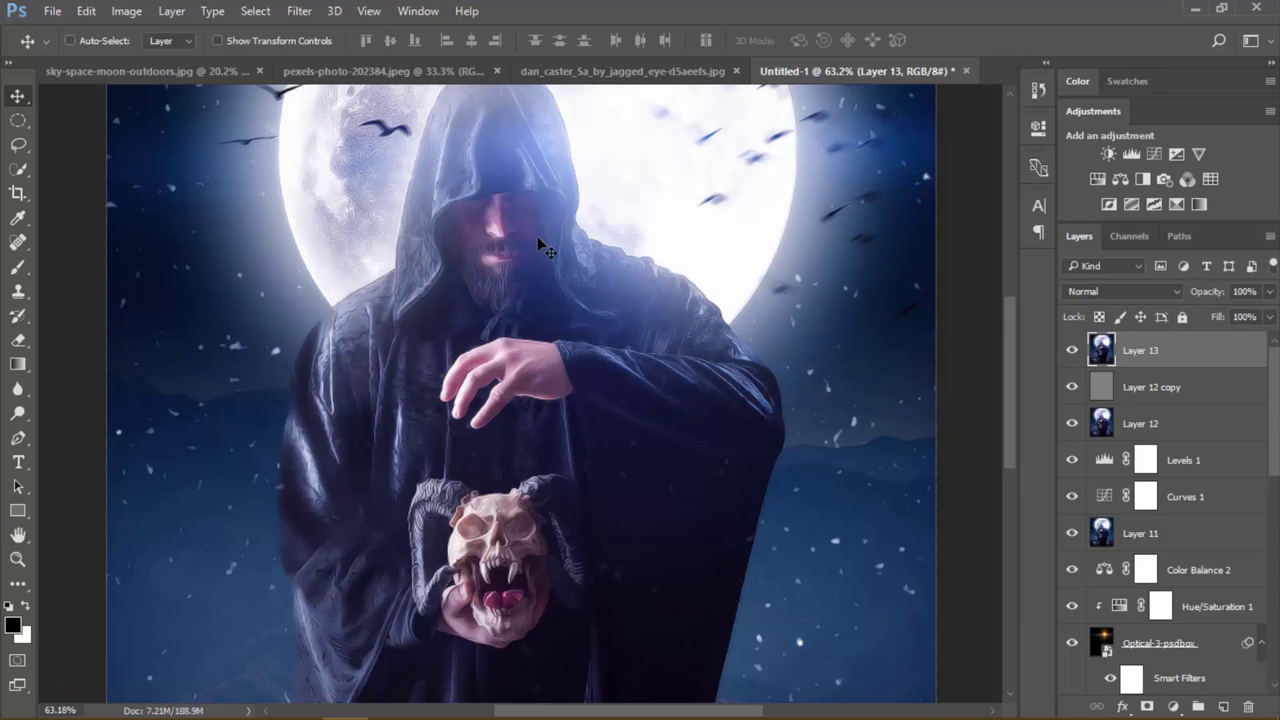
# Step: Undo the trial Smart Sharpen on Layer 13
pyautogui.scroll(3, 537, 236)
pyautogui.hotkey('ctrl', 'z')
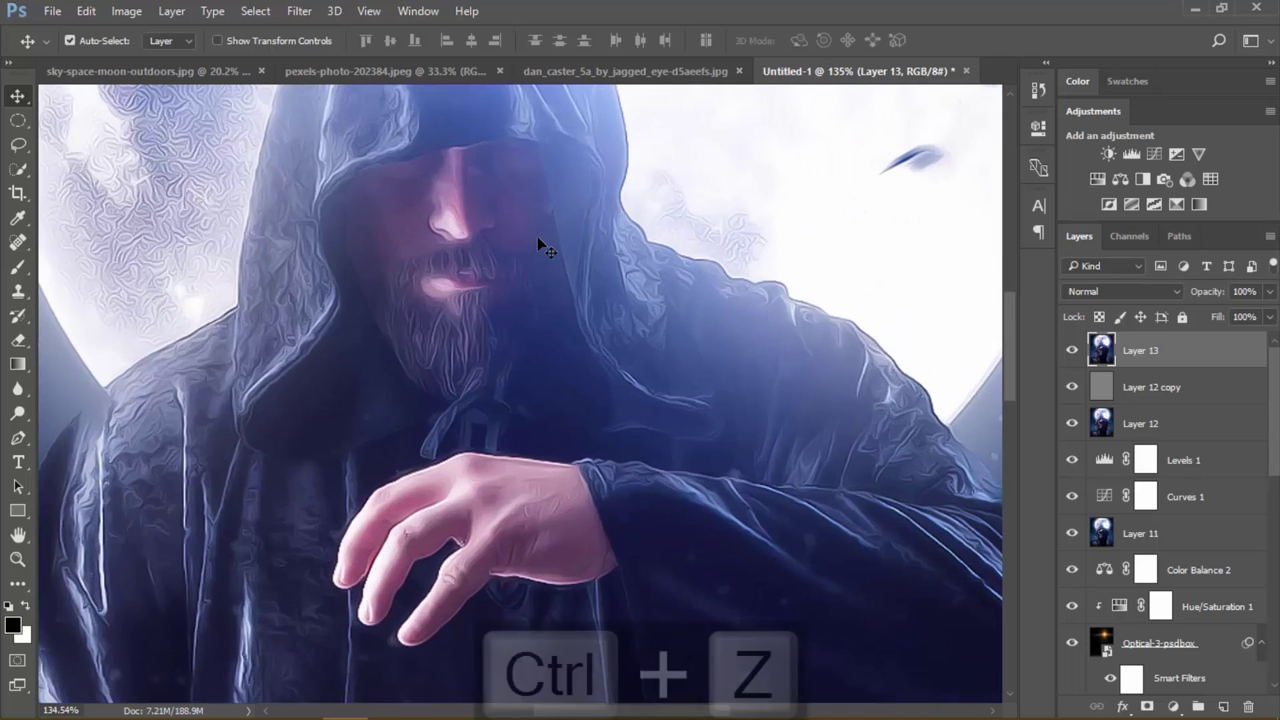
pyautogui.scroll(-3, 537, 236)
pyautogui.scroll(-5, 537, 236)
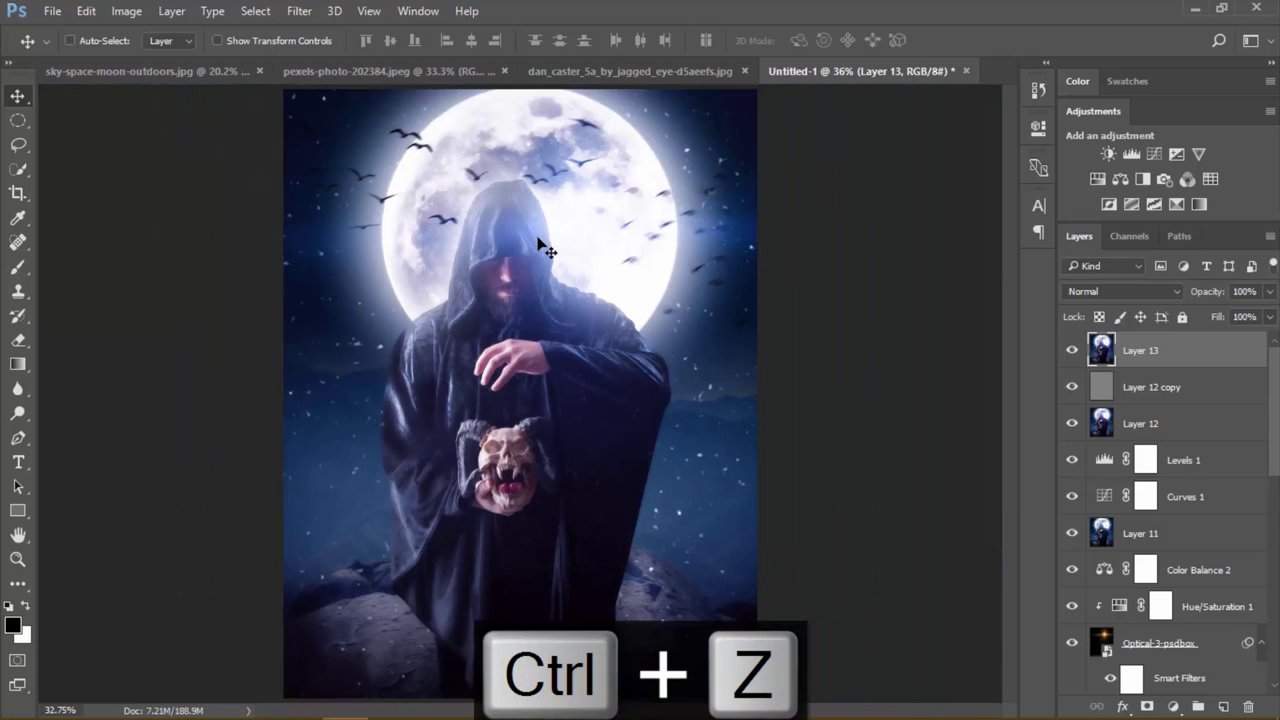